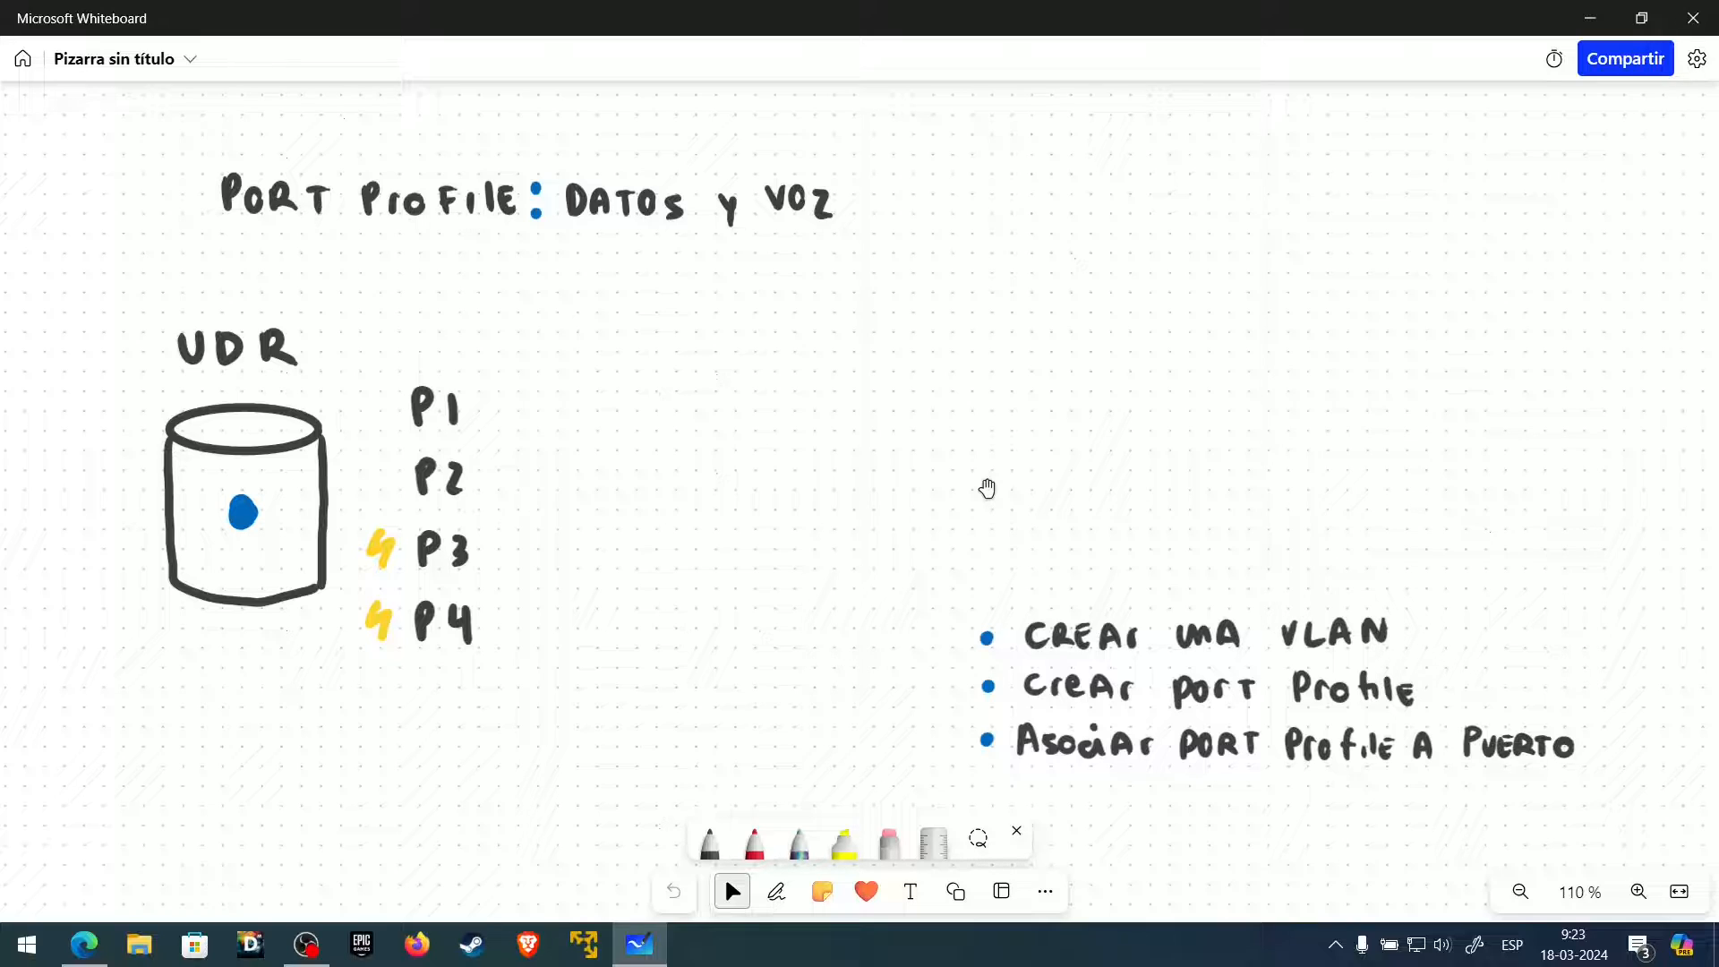
- Underline PORT PROFILE in the whiteboard title with the yellow pen and undo the stroke
{"action": "key", "text": "alt+w"}
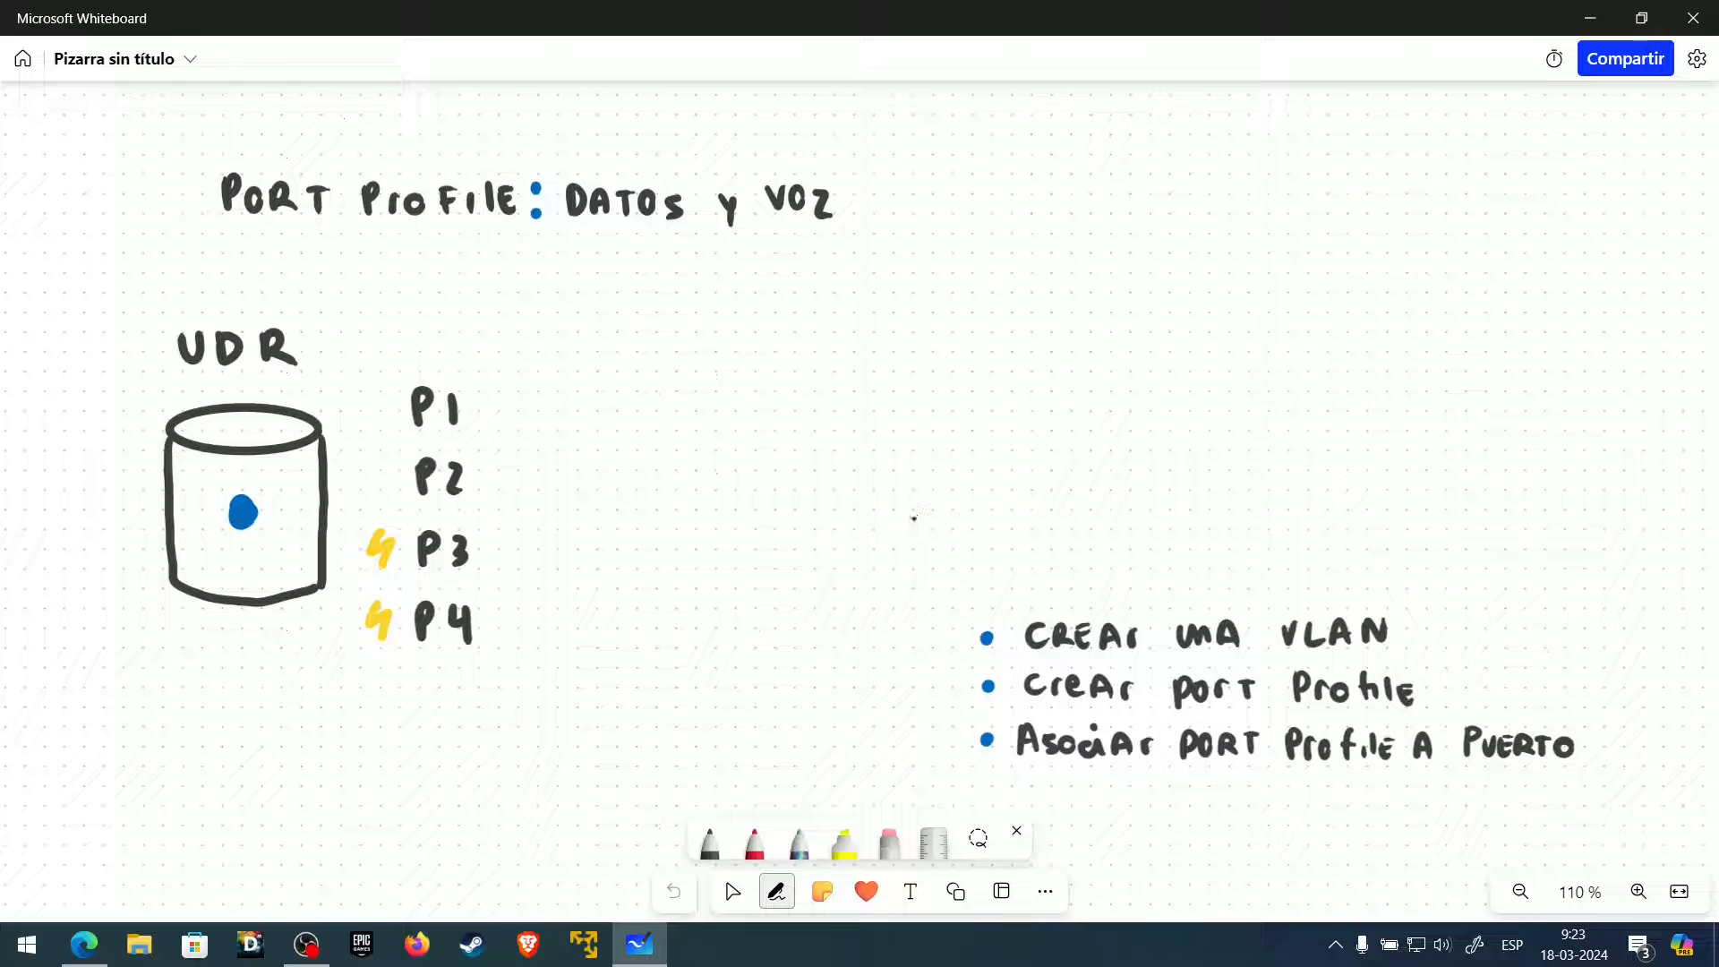
{"action": "left_click", "coordinate": [731, 826]}
{"action": "left_click", "coordinate": [683, 574]}
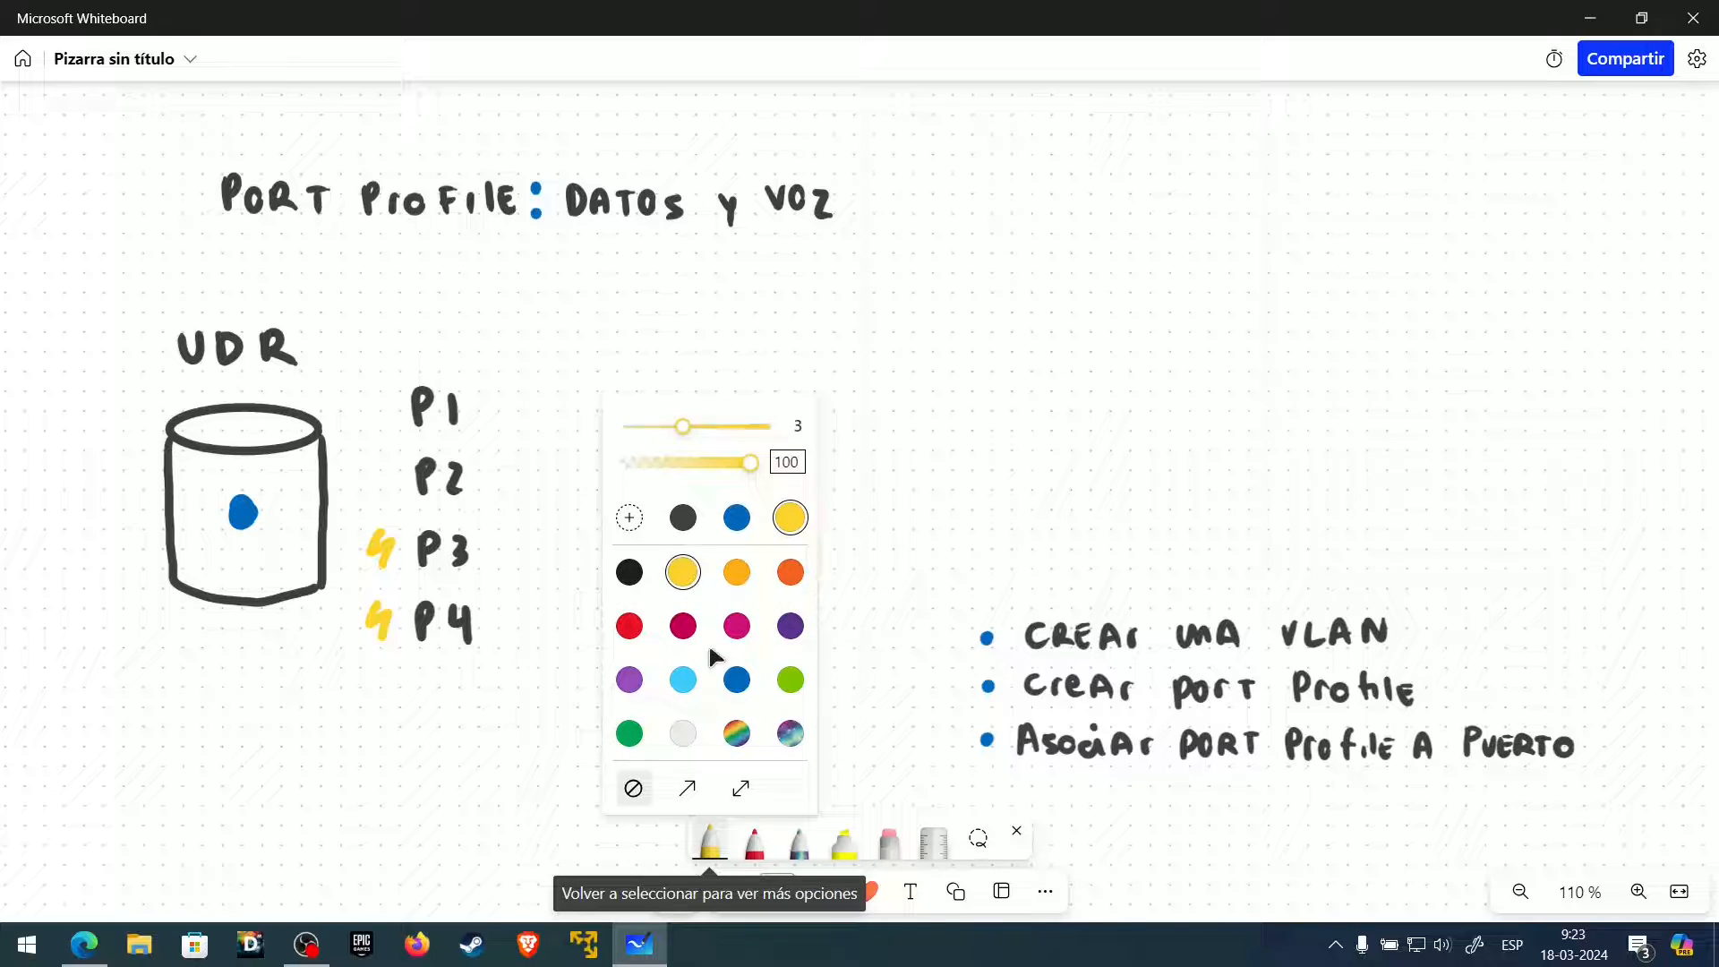
{"action": "left_click", "coordinate": [708, 843]}
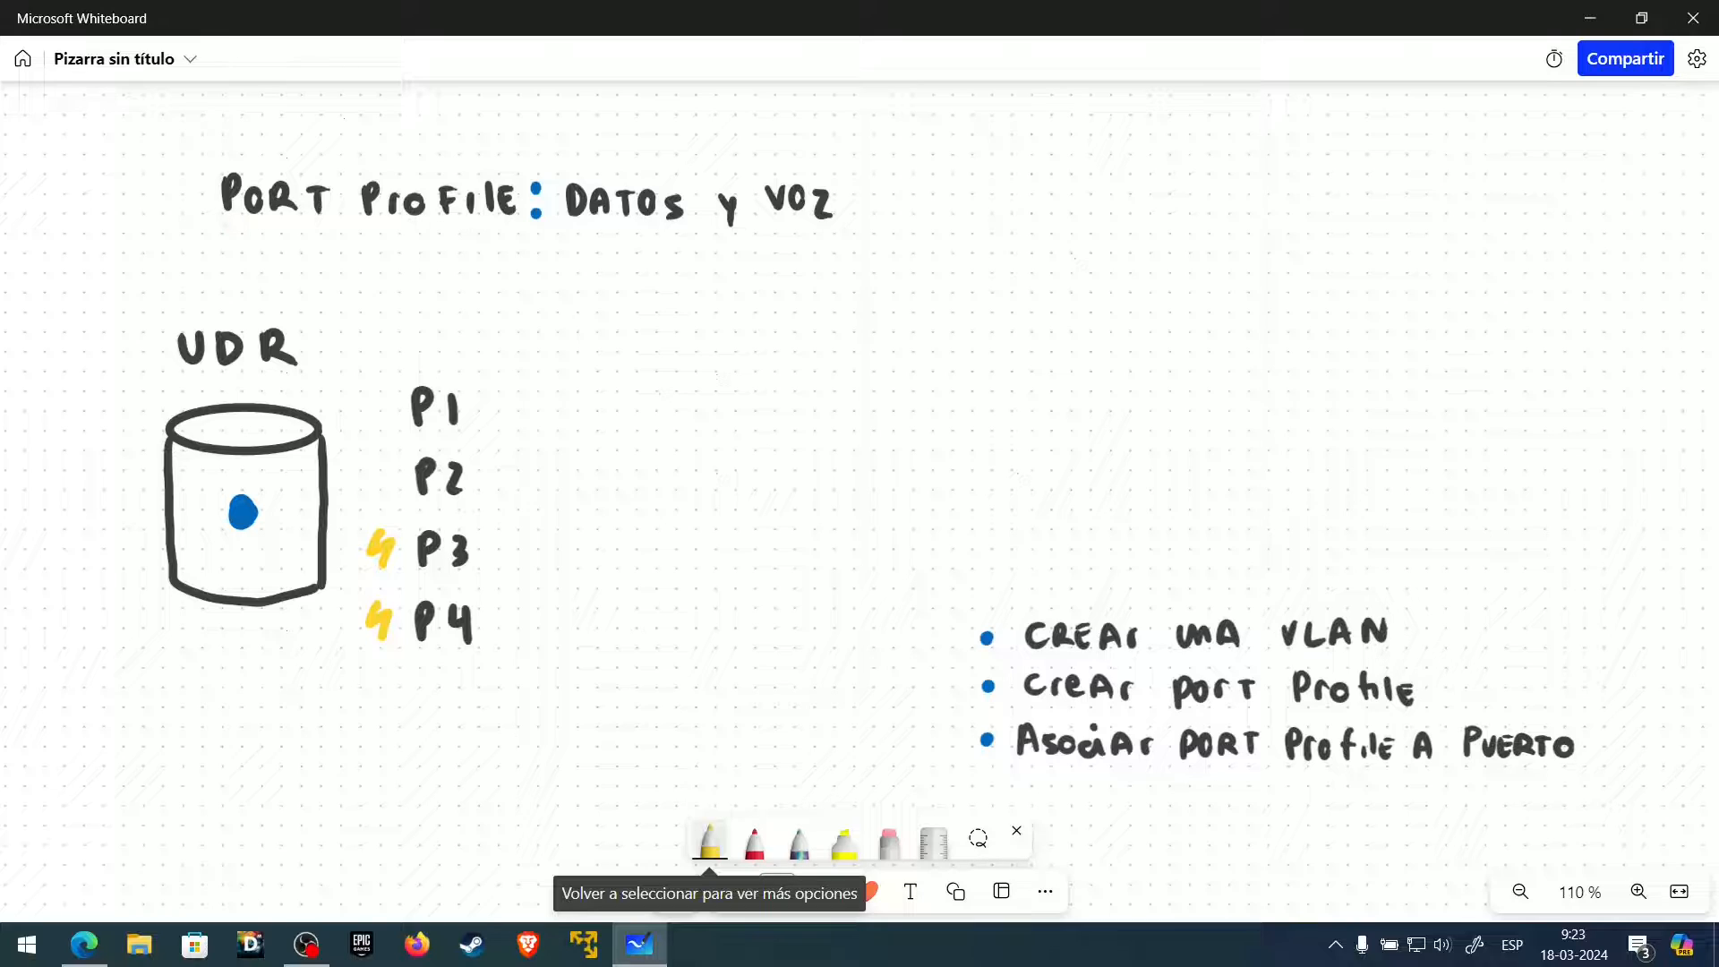
{"action": "left_click_drag", "start_coordinate": [215, 238], "coordinate": [519, 233]}
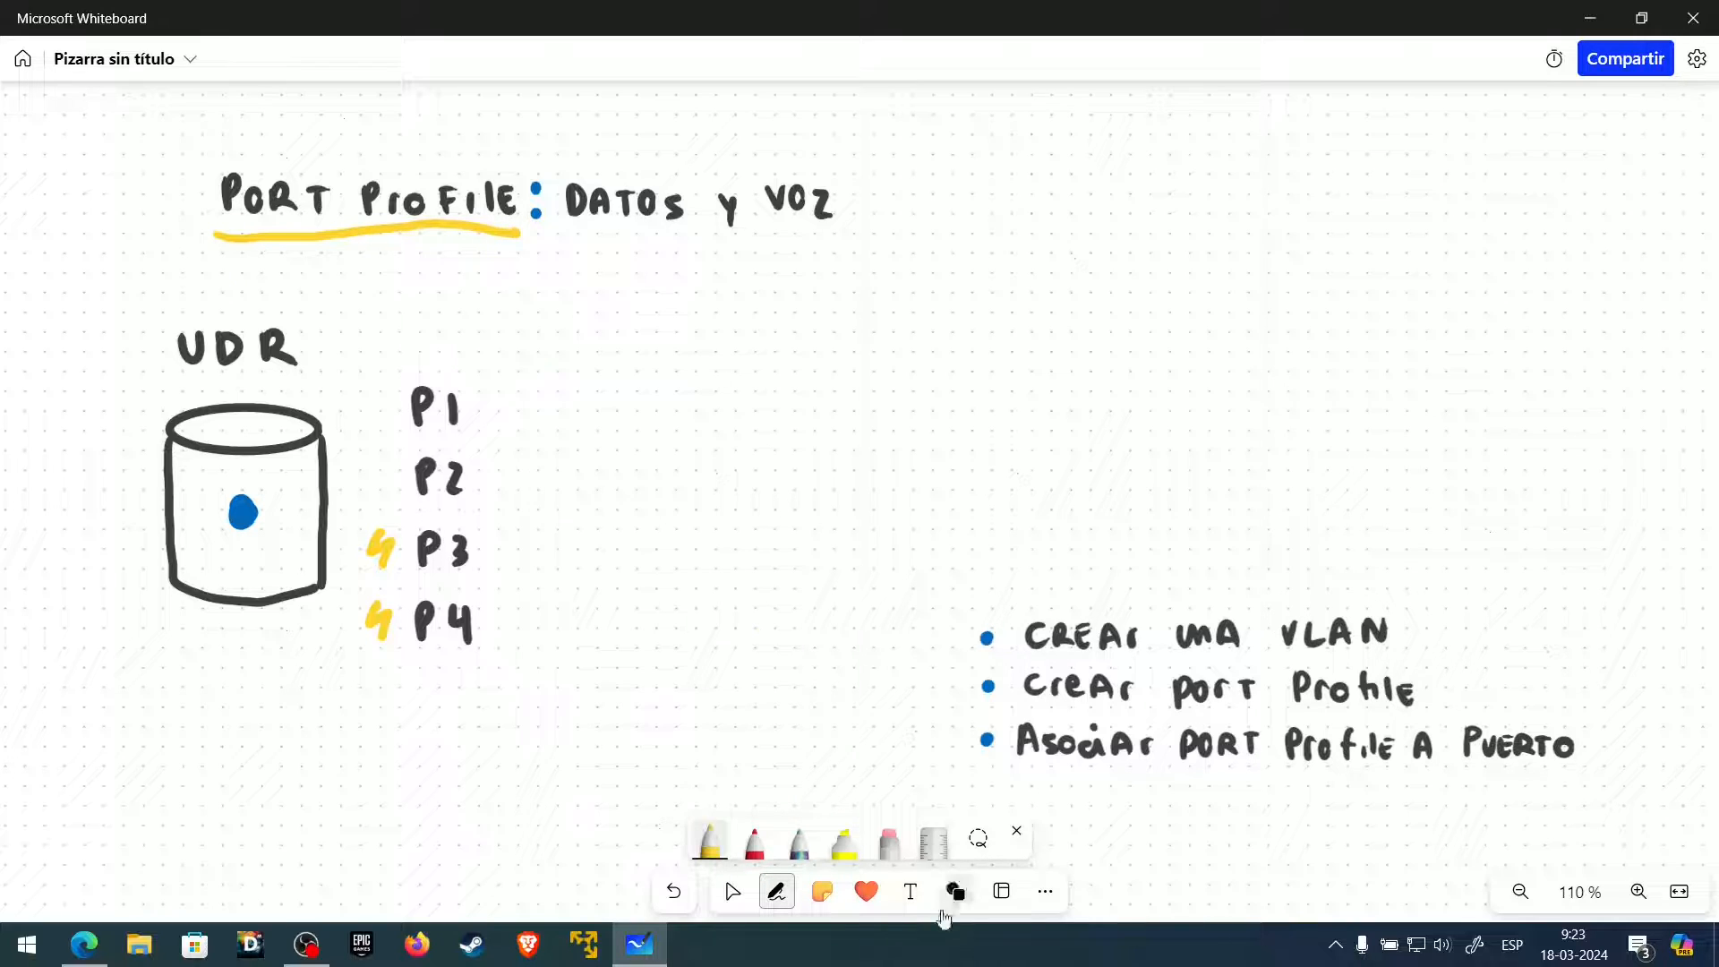
{"action": "left_click", "coordinate": [674, 891]}
{"action": "left_click", "coordinate": [674, 892]}
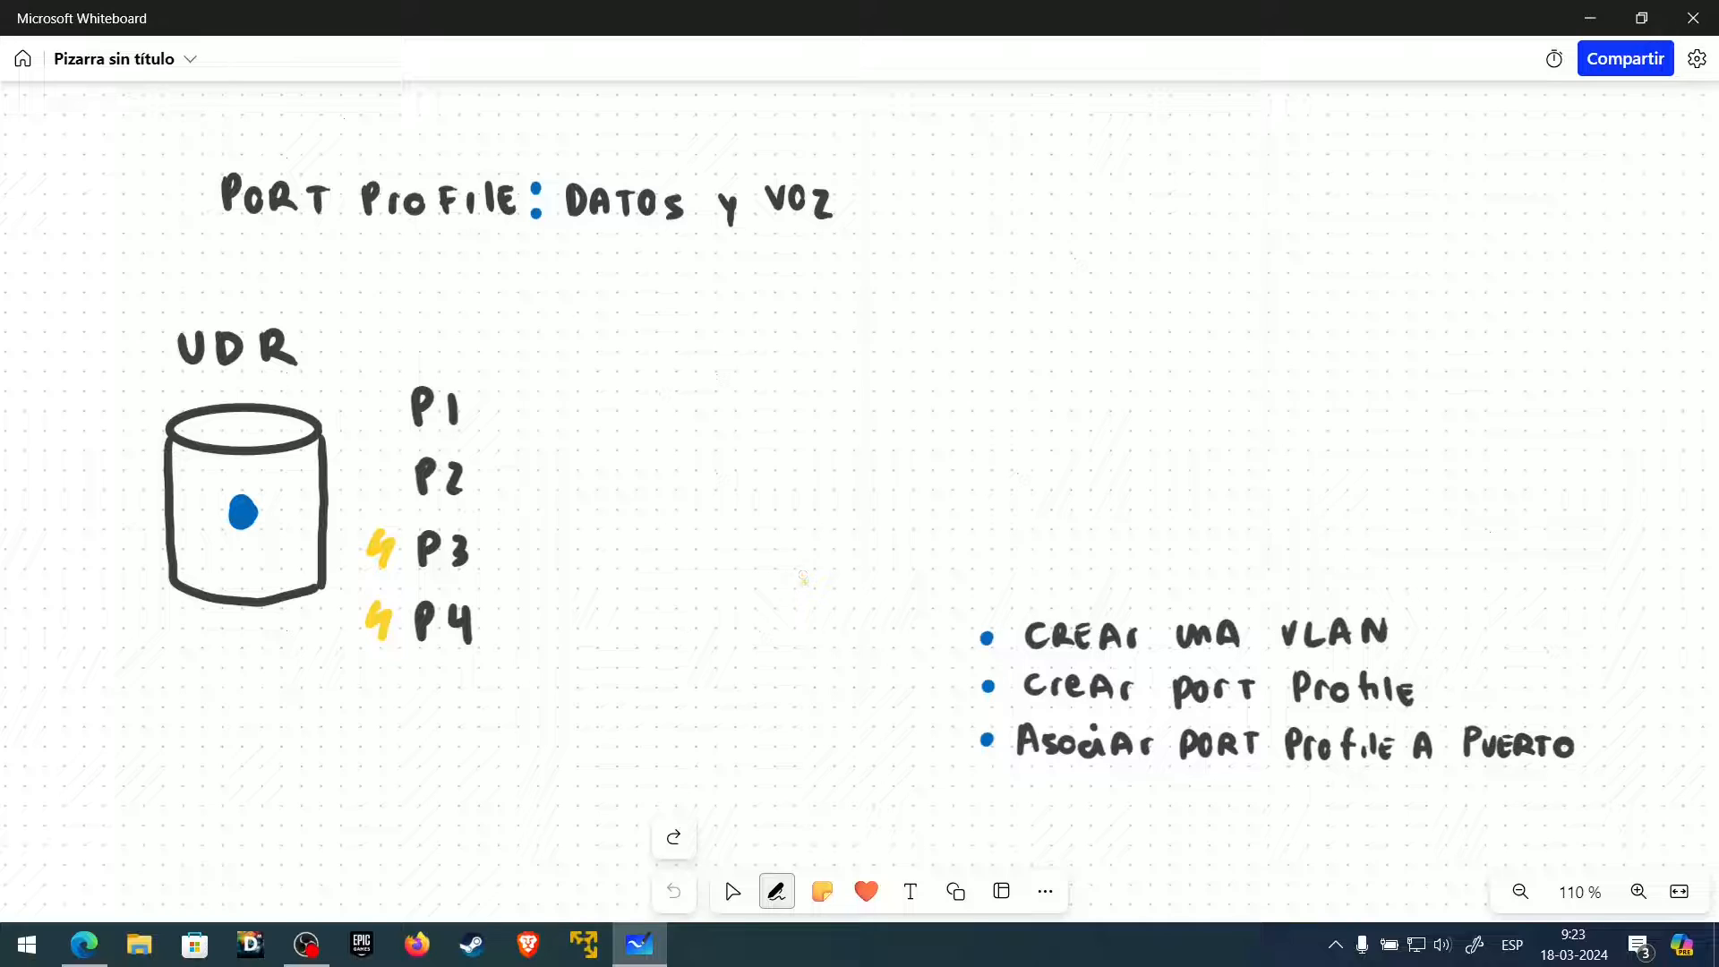
{"action": "left_click", "coordinate": [743, 895]}
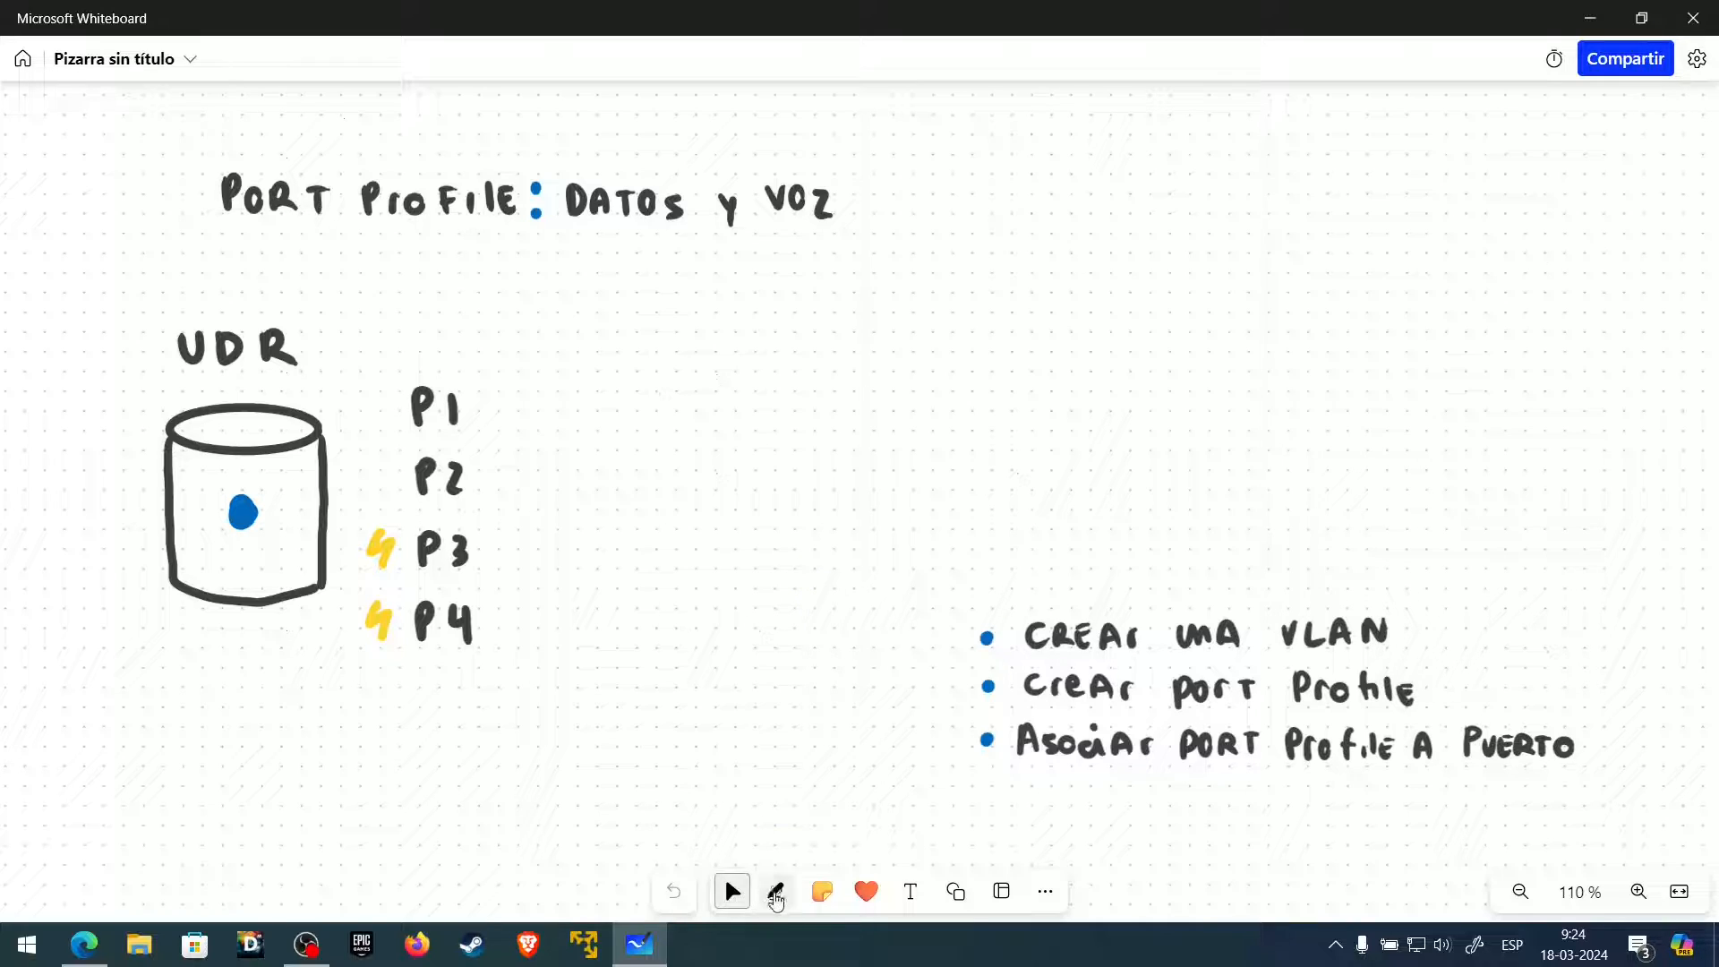
- Handwrite "UNIFI 48" with the dark gray pen in the blank area above the task list
{"action": "left_click", "coordinate": [775, 892]}
{"action": "left_click", "coordinate": [709, 842]}
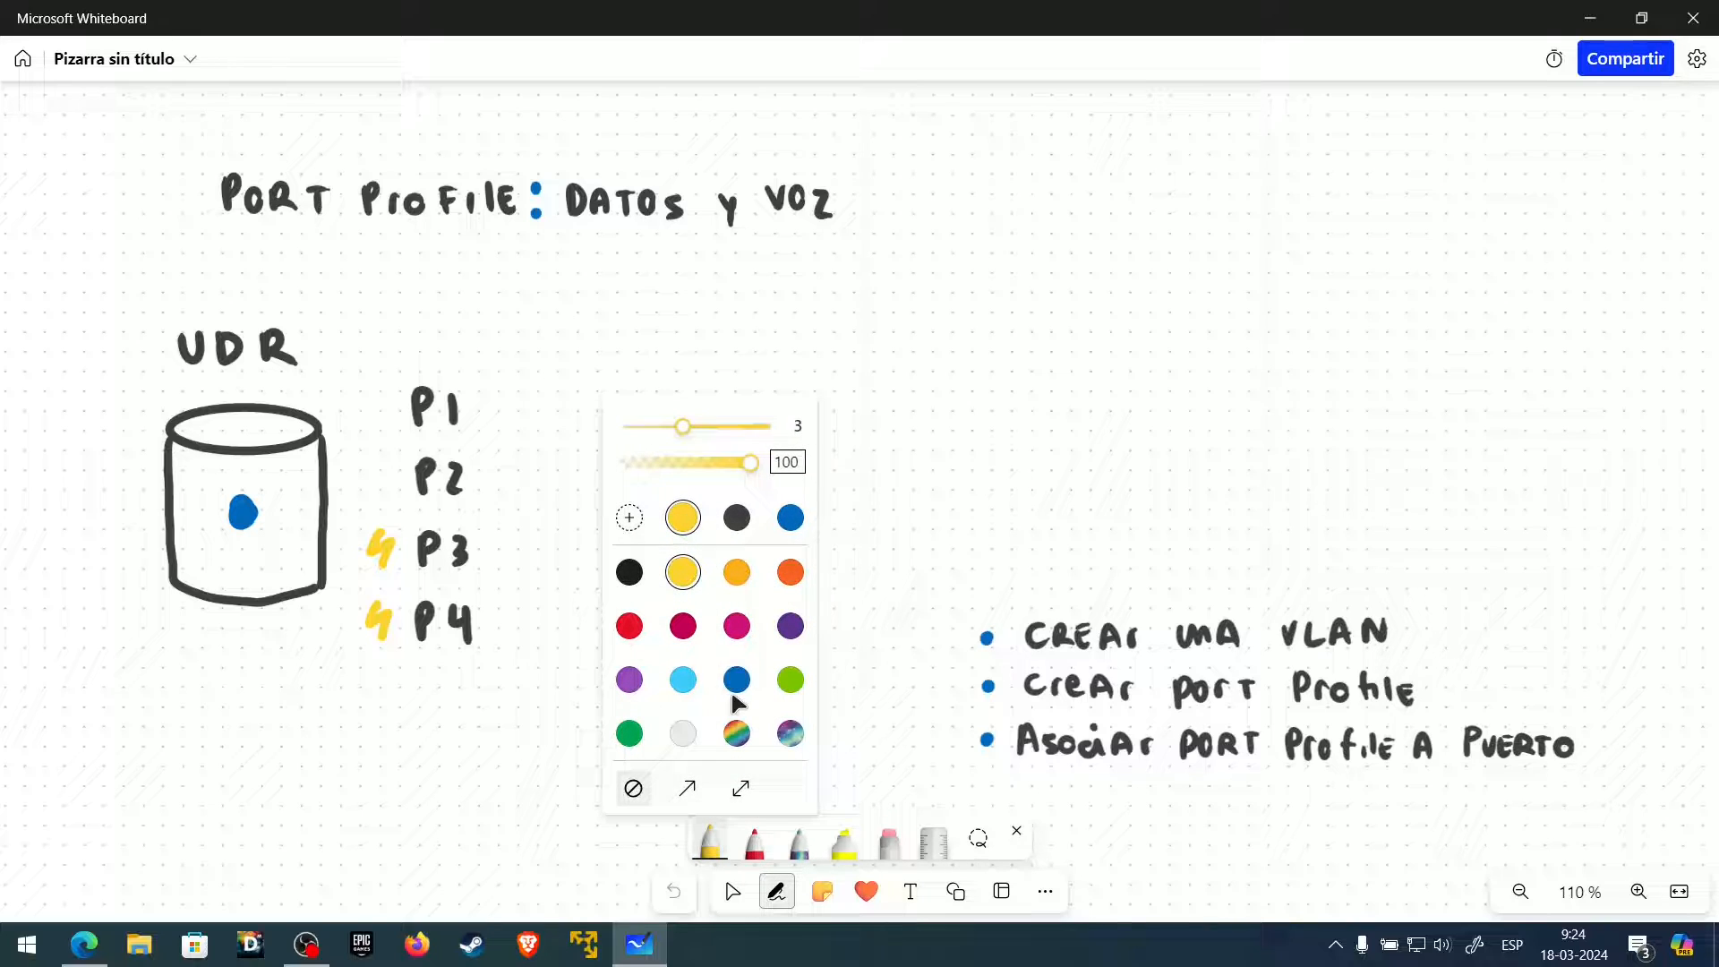
{"action": "left_click", "coordinate": [735, 519]}
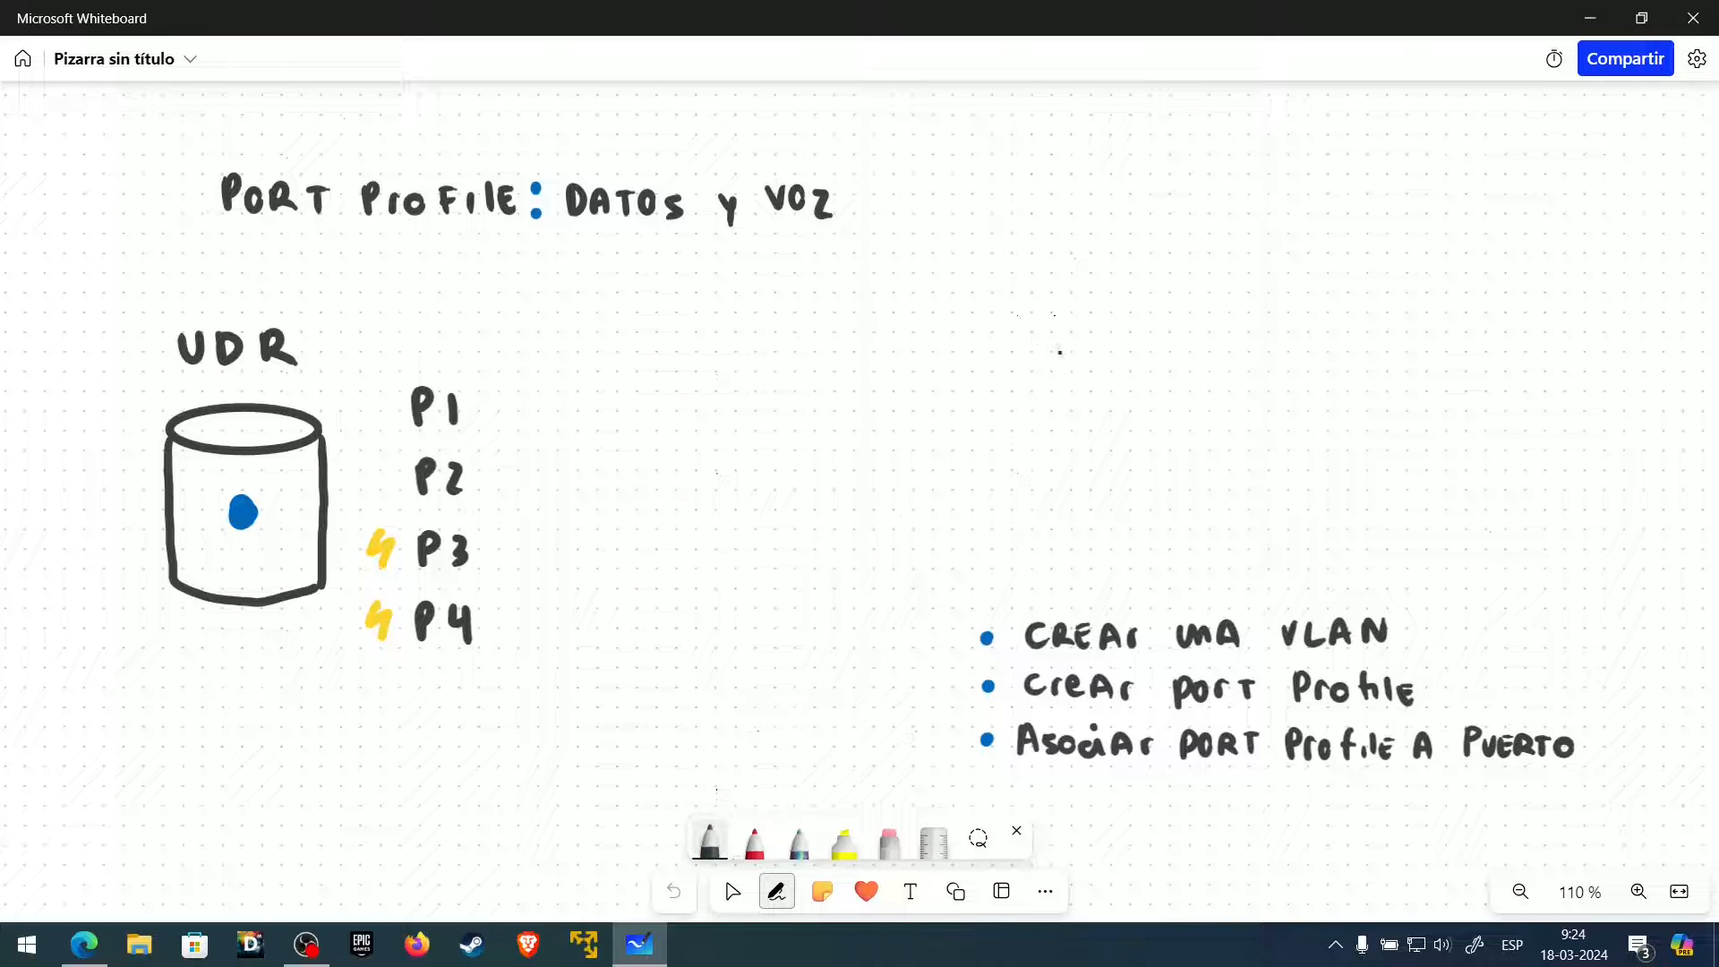
{"action": "mouse_move", "coordinate": [1071, 209]}
{"action": "left_mouse_down"}
{"action": "mouse_move", "coordinate": [1077, 240]}
{"action": "mouse_move", "coordinate": [1098, 211]}
{"action": "left_mouse_up"}
{"action": "mouse_move", "coordinate": [1102, 243]}
{"action": "left_mouse_down"}
{"action": "mouse_move", "coordinate": [1107, 220]}
{"action": "mouse_move", "coordinate": [1123, 244]}
{"action": "left_mouse_up"}
{"action": "mouse_move", "coordinate": [1131, 215]}
{"action": "left_mouse_down"}
{"action": "mouse_move", "coordinate": [1131, 243]}
{"action": "mouse_move", "coordinate": [1175, 210]}
{"action": "left_mouse_up"}
{"action": "left_click_drag", "start_coordinate": [1191, 206], "coordinate": [1192, 238]}
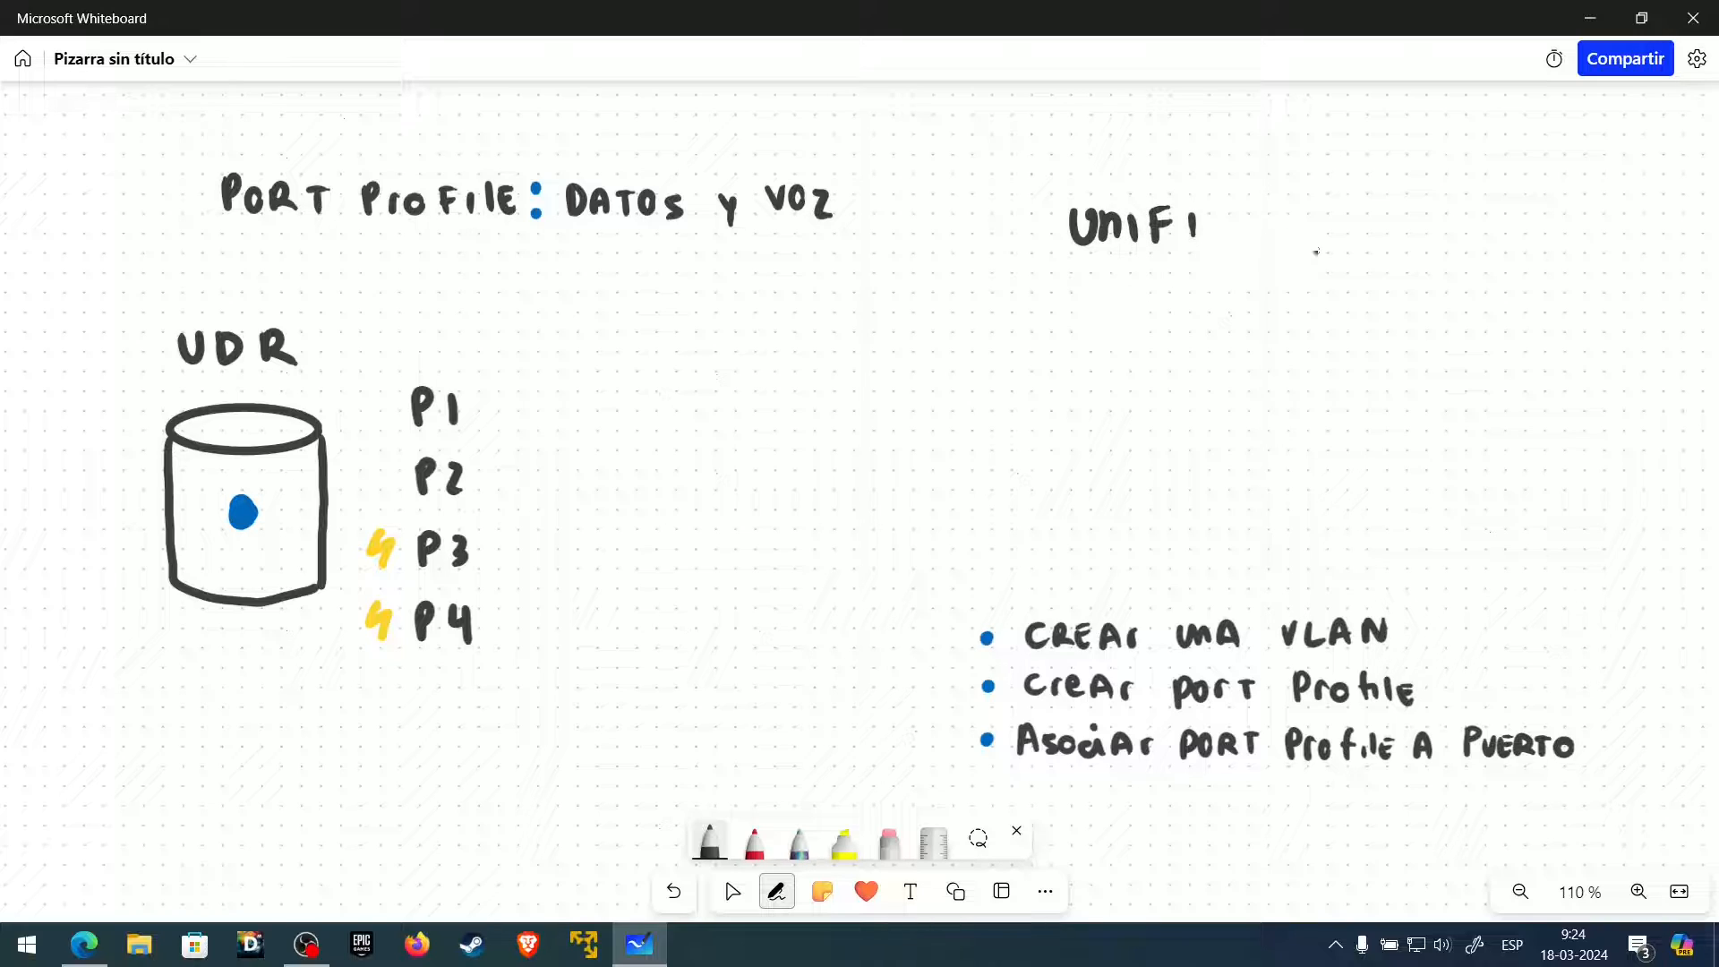
{"action": "left_click_drag", "start_coordinate": [1285, 199], "coordinate": [1292, 246]}
{"action": "left_click_drag", "start_coordinate": [1321, 201], "coordinate": [1321, 222]}
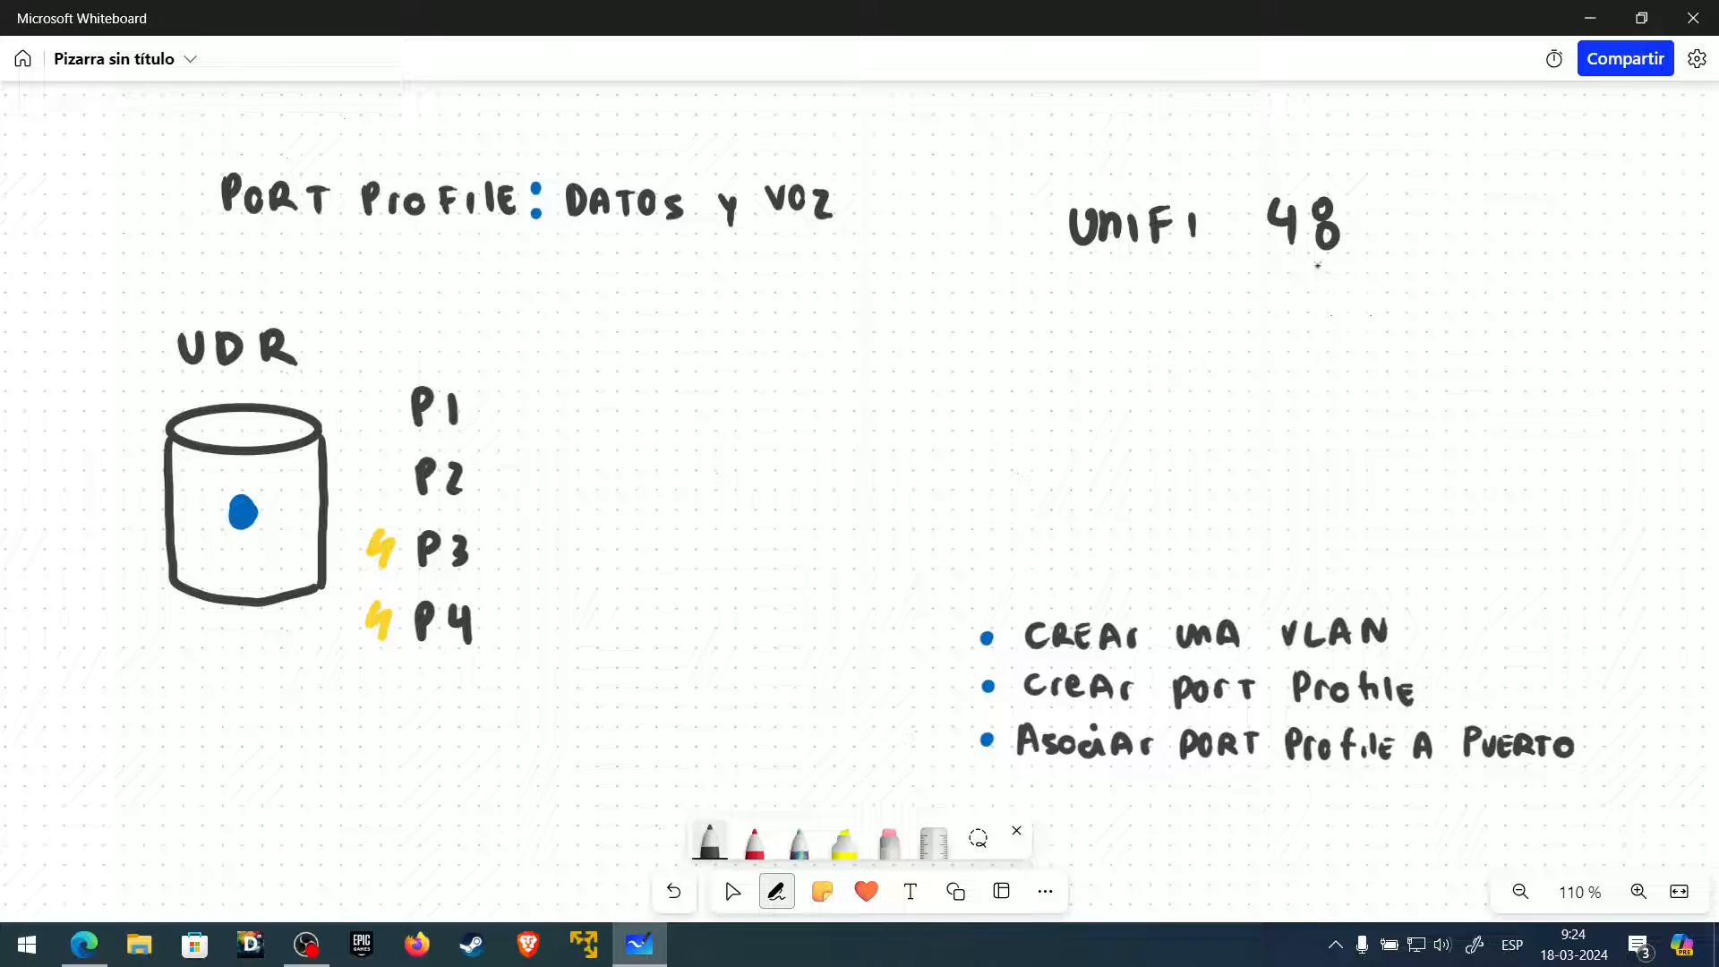
- Draw an arrow from 48 to a handwritten "24" and another arrow from 24 to "VLAN 10"
{"action": "left_click_drag", "start_coordinate": [1271, 302], "coordinate": [1208, 354]}
{"action": "left_click_drag", "start_coordinate": [1062, 367], "coordinate": [1097, 392]}
{"action": "mouse_move", "coordinate": [1110, 361]}
{"action": "left_mouse_down"}
{"action": "mouse_move", "coordinate": [1185, 447]}
{"action": "mouse_move", "coordinate": [1242, 431]}
{"action": "left_mouse_up"}
{"action": "mouse_move", "coordinate": [1251, 428]}
{"action": "left_mouse_down"}
{"action": "mouse_move", "coordinate": [1254, 459]}
{"action": "mouse_move", "coordinate": [1275, 432]}
{"action": "mouse_move", "coordinate": [1288, 461]}
{"action": "mouse_move", "coordinate": [1328, 431]}
{"action": "left_mouse_up"}
{"action": "left_click", "coordinate": [1305, 436]}
{"action": "mouse_move", "coordinate": [1354, 428]}
{"action": "left_mouse_down"}
{"action": "mouse_move", "coordinate": [1356, 459]}
{"action": "mouse_move", "coordinate": [1374, 457]}
{"action": "left_mouse_up"}
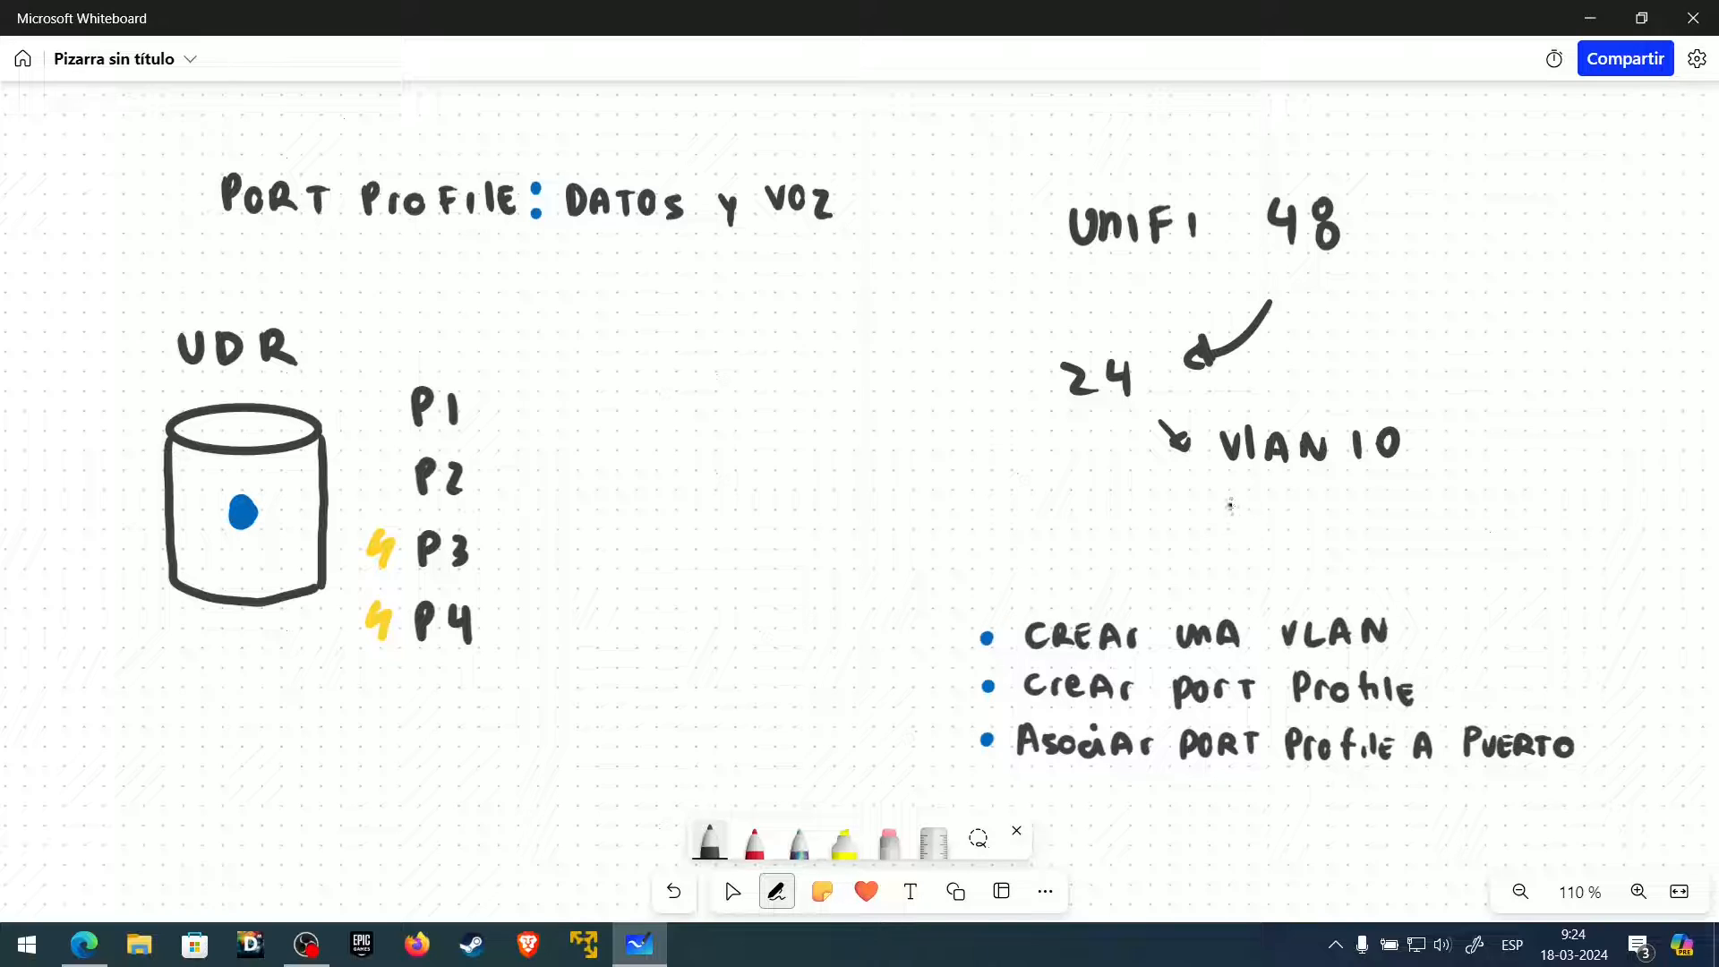
- Handwrite "NO POE X" and "STORM CONTROL" on separate lines beneath VLAN 10
{"action": "mouse_move", "coordinate": [1227, 492]}
{"action": "left_mouse_down"}
{"action": "mouse_move", "coordinate": [1227, 527]}
{"action": "mouse_move", "coordinate": [1253, 492]}
{"action": "mouse_move", "coordinate": [1270, 530]}
{"action": "mouse_move", "coordinate": [1276, 498]}
{"action": "left_mouse_up"}
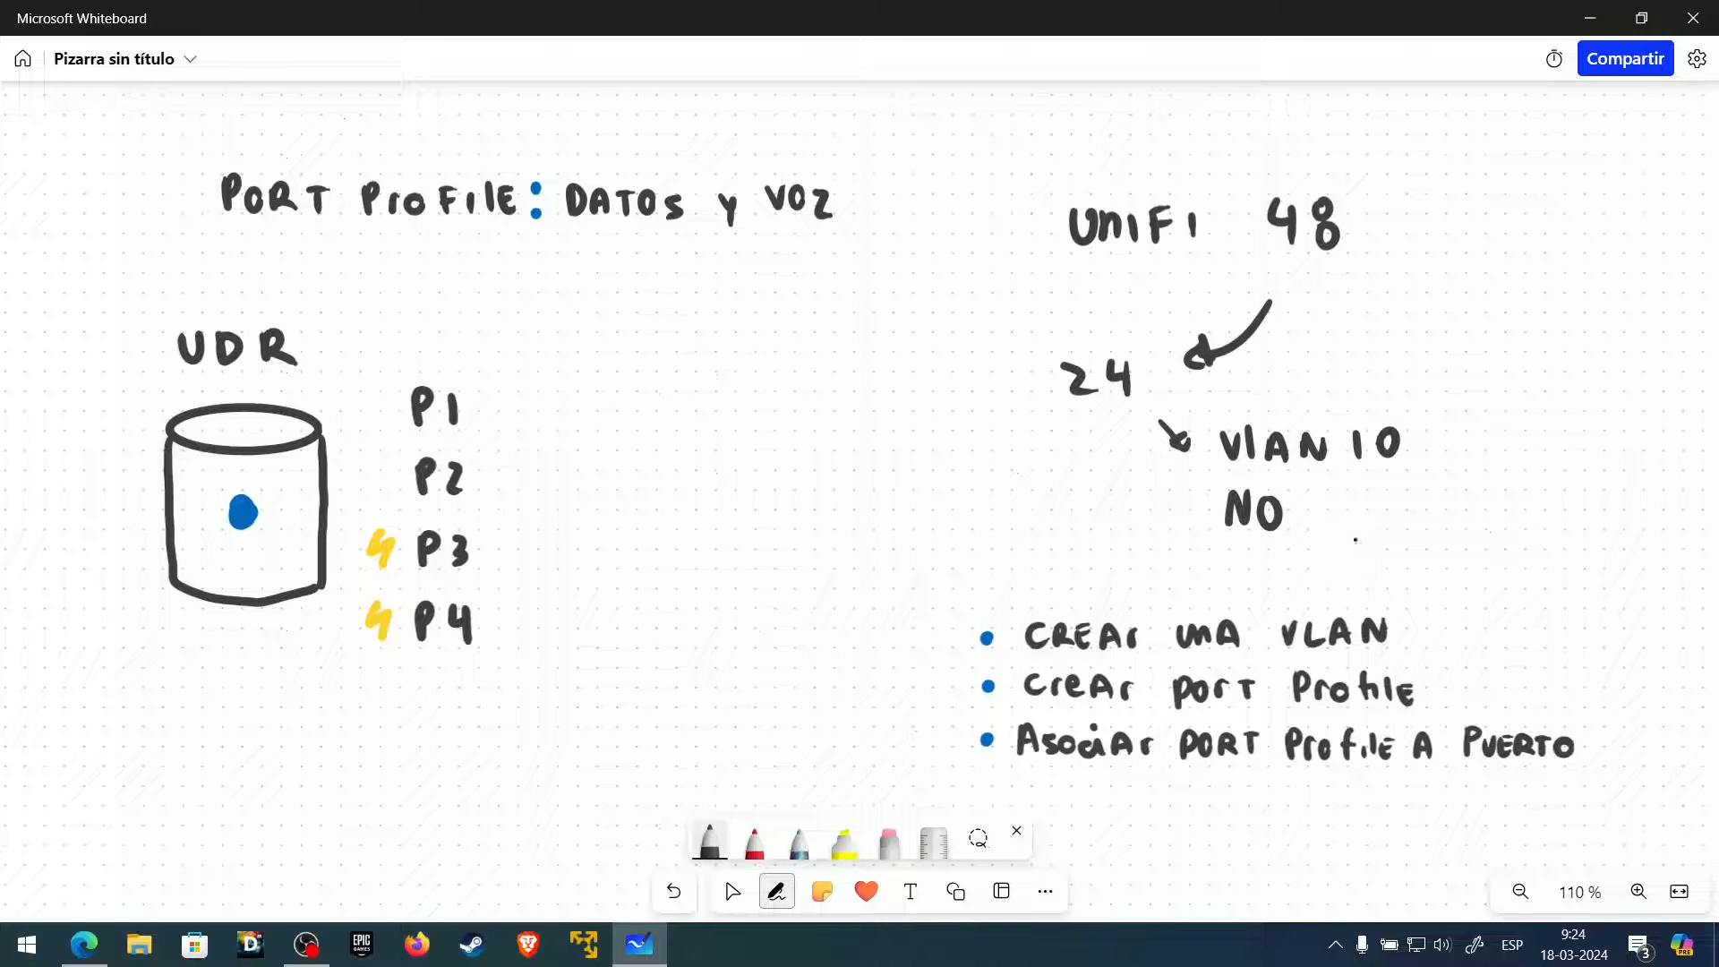
{"action": "mouse_move", "coordinate": [1325, 489]}
{"action": "left_mouse_down"}
{"action": "mouse_move", "coordinate": [1329, 509]}
{"action": "mouse_move", "coordinate": [1359, 500]}
{"action": "mouse_move", "coordinate": [1400, 525]}
{"action": "mouse_move", "coordinate": [1398, 491]}
{"action": "mouse_move", "coordinate": [1460, 520]}
{"action": "left_mouse_up"}
{"action": "left_click_drag", "start_coordinate": [1459, 493], "coordinate": [1436, 521]}
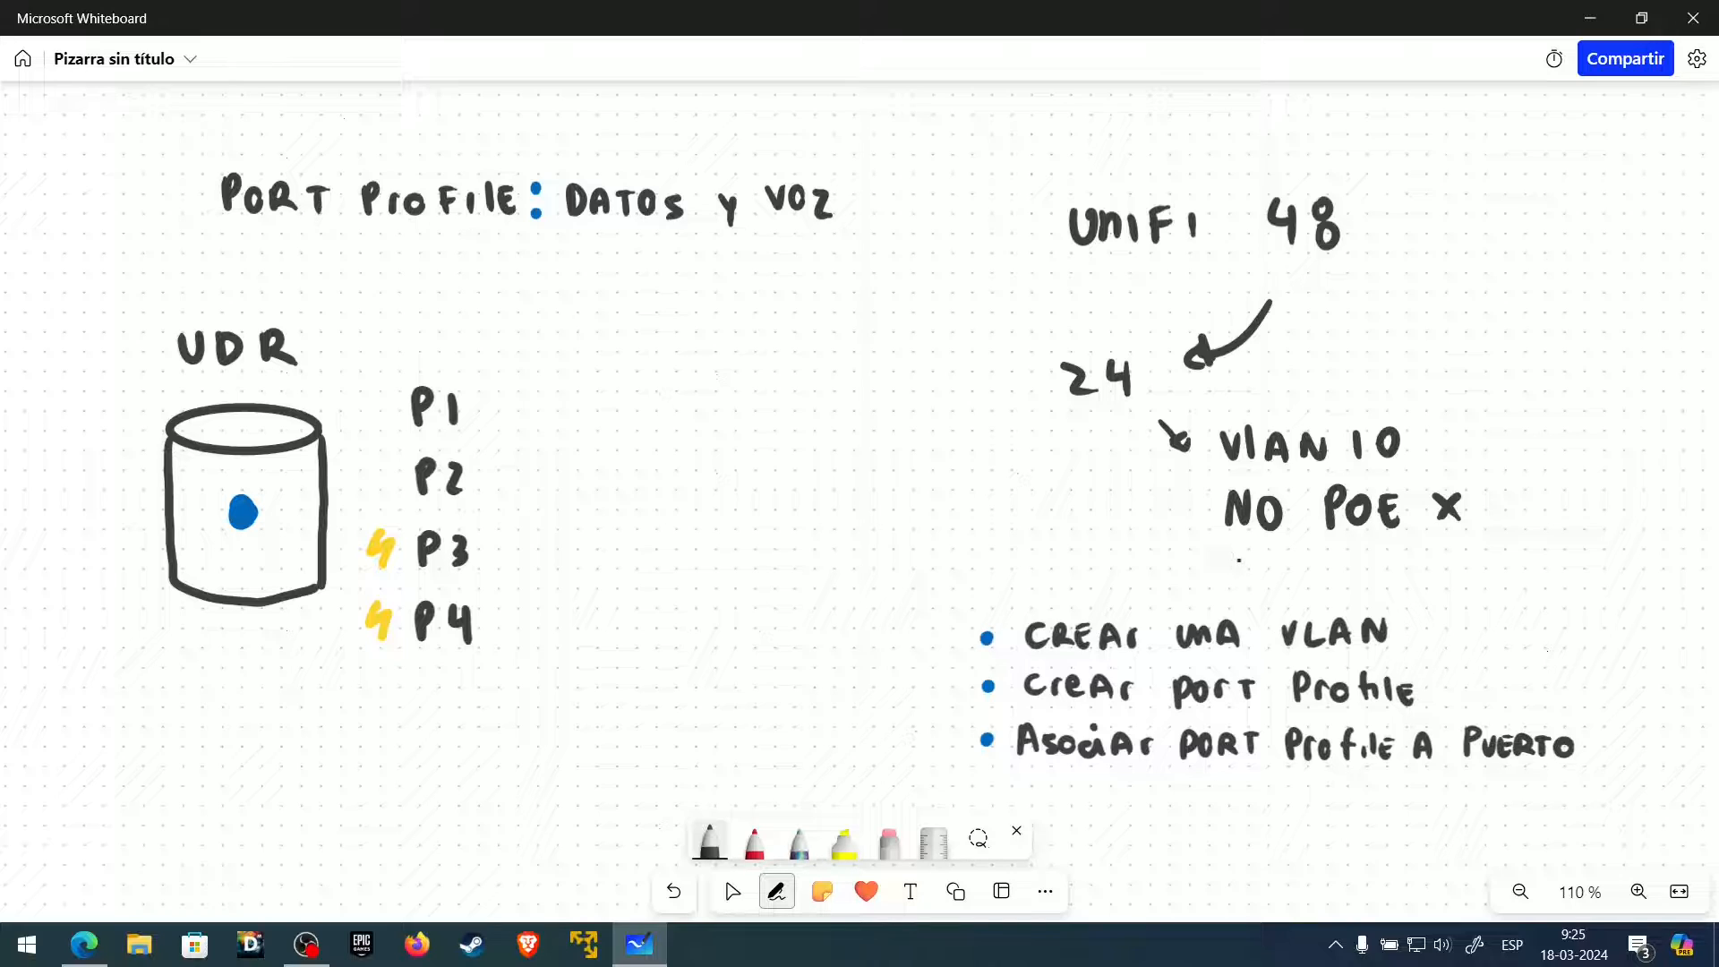
{"action": "left_click_drag", "start_coordinate": [1241, 551], "coordinate": [1220, 578]}
{"action": "mouse_move", "coordinate": [1257, 548]}
{"action": "left_mouse_down"}
{"action": "mouse_move", "coordinate": [1260, 579]}
{"action": "mouse_move", "coordinate": [1267, 558]}
{"action": "left_mouse_up"}
{"action": "left_click_drag", "start_coordinate": [1280, 558], "coordinate": [1554, 578]}
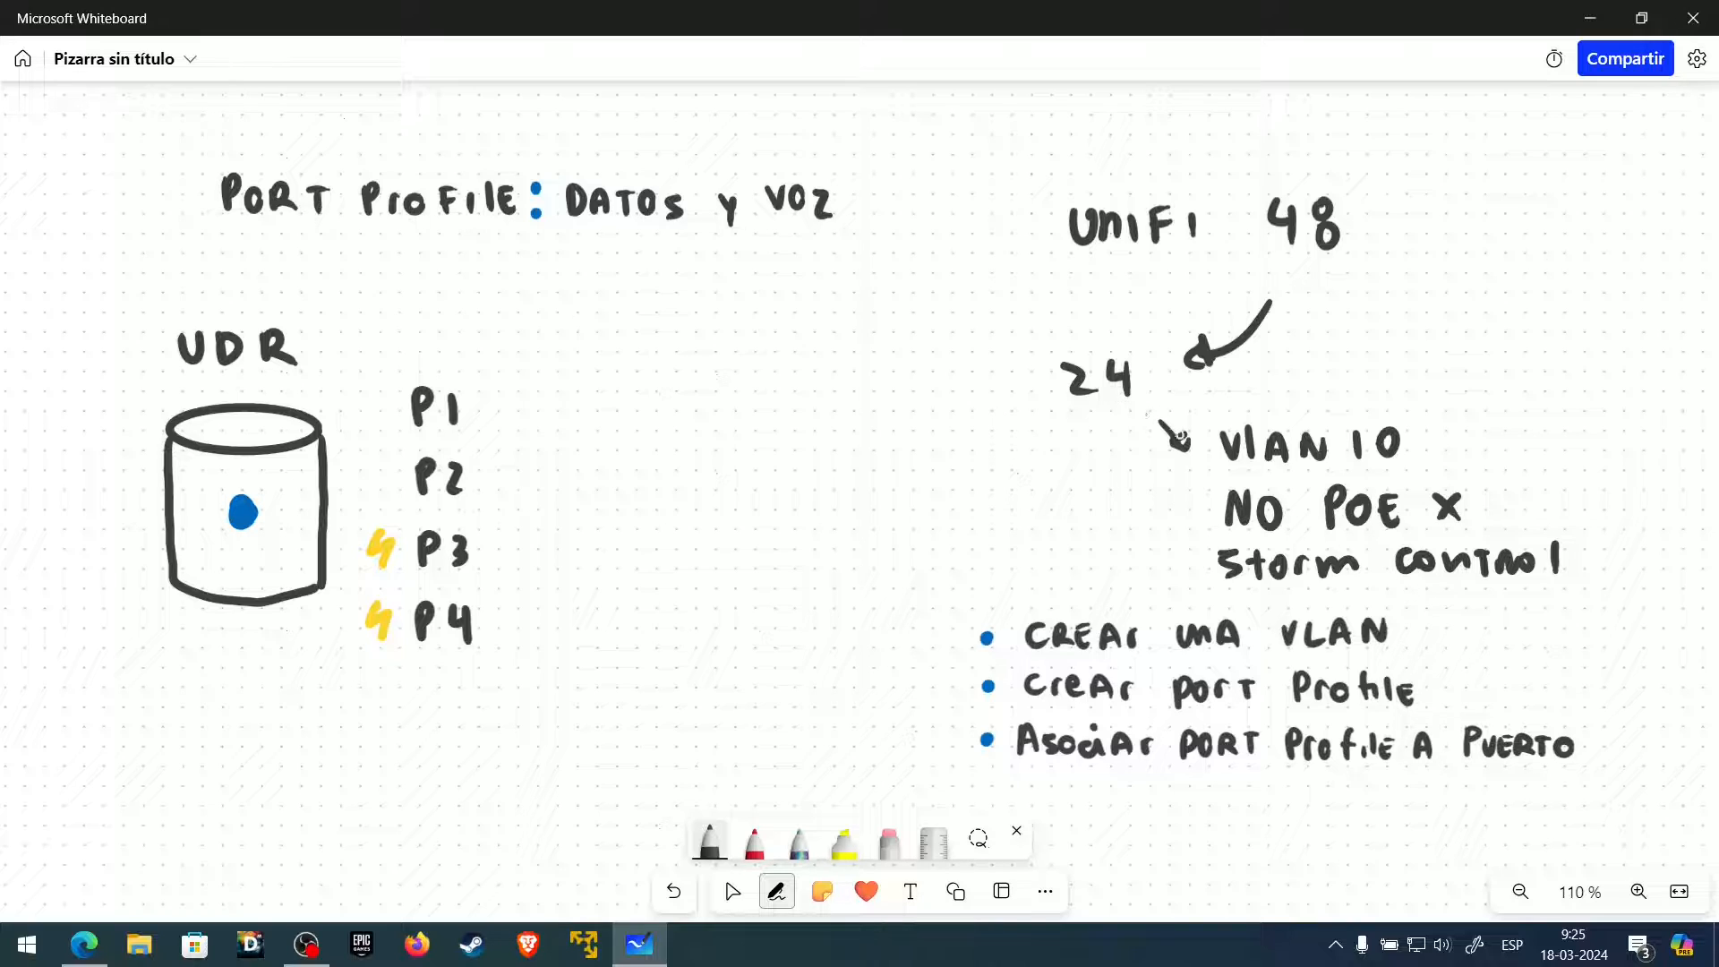
- Underline 24, PORT PROFILE and DATOS, and write "vlan 10" above DATOS and "vlan 40" above VOZ
{"action": "left_click_drag", "start_coordinate": [1086, 412], "coordinate": [1115, 411]}
{"action": "left_click_drag", "start_coordinate": [303, 237], "coordinate": [374, 233]}
{"action": "left_click_drag", "start_coordinate": [601, 236], "coordinate": [636, 235]}
{"action": "left_click_drag", "start_coordinate": [552, 116], "coordinate": [659, 131]}
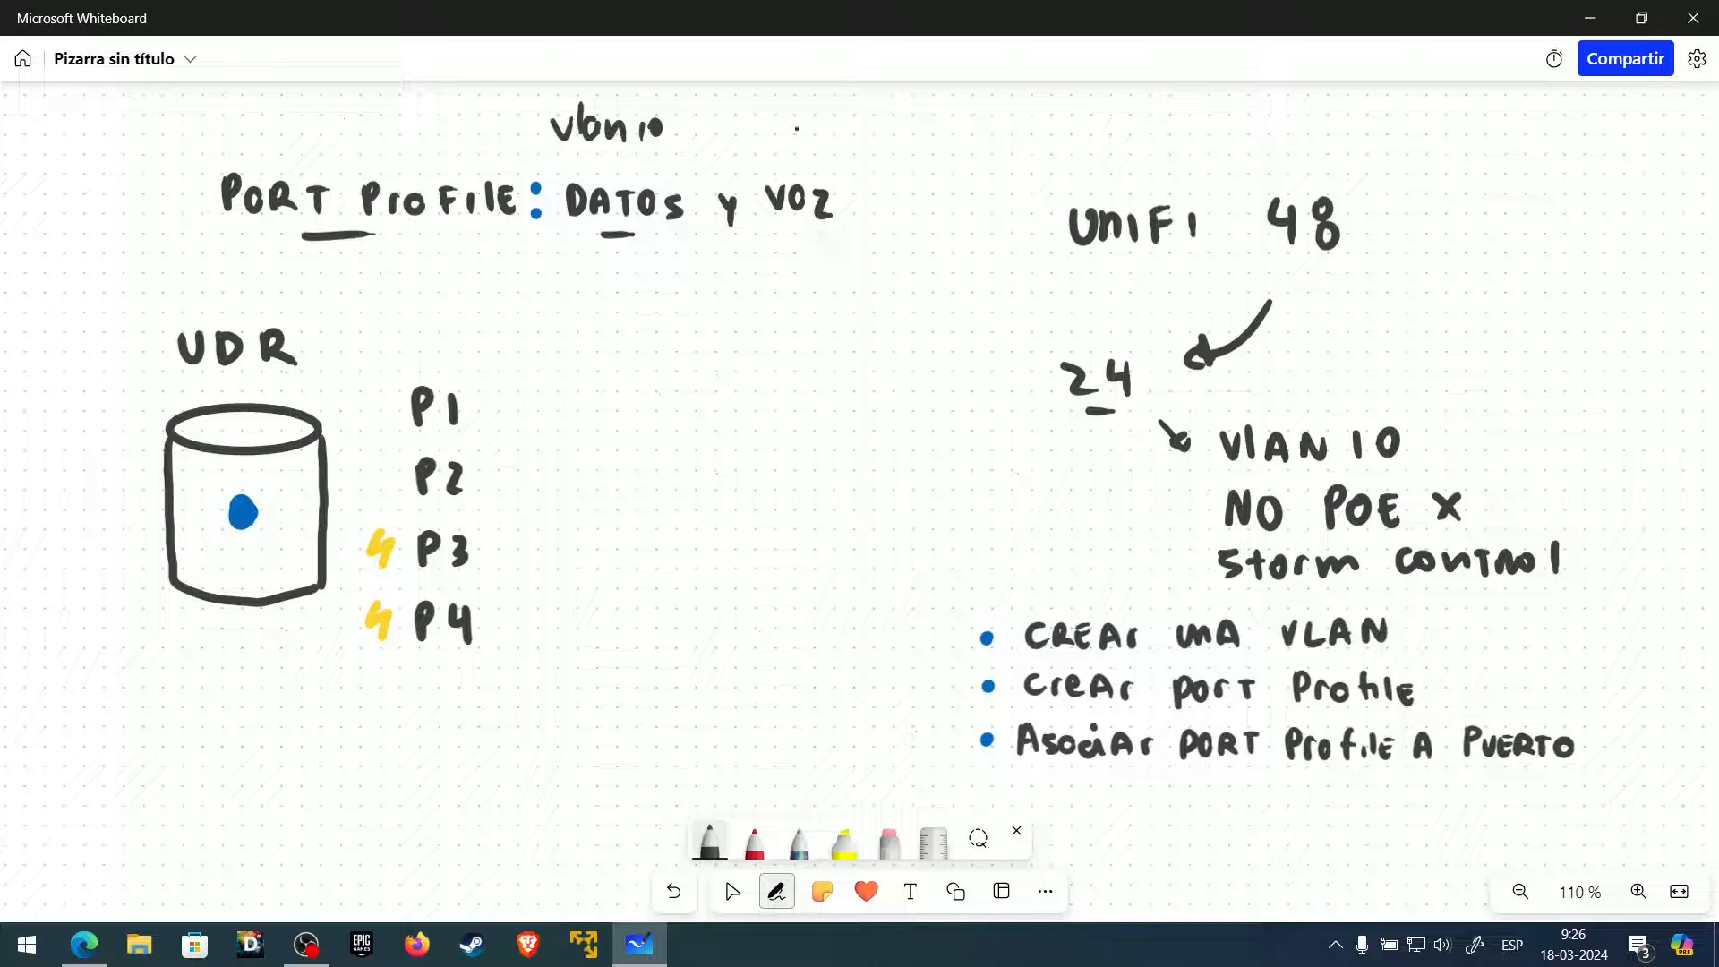
{"action": "mouse_move", "coordinate": [737, 123]}
{"action": "left_mouse_down"}
{"action": "mouse_move", "coordinate": [820, 151]}
{"action": "mouse_move", "coordinate": [879, 133]}
{"action": "left_mouse_up"}
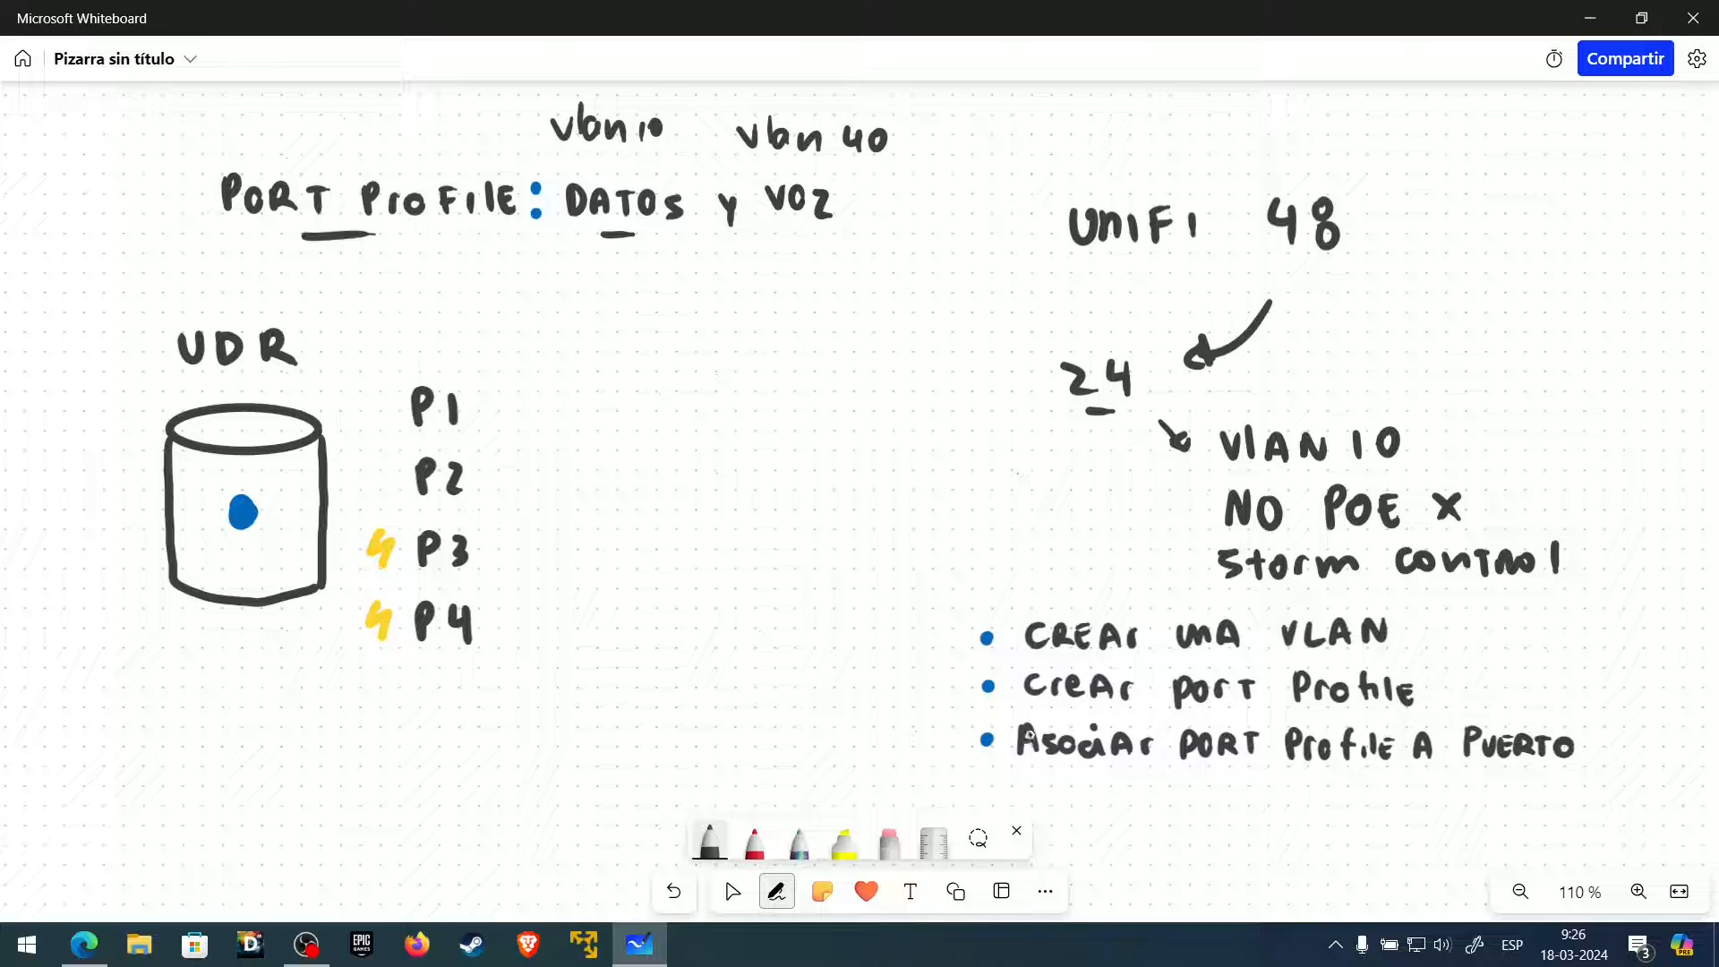
- Erase the UNIFI 48 notes and the two vlan labels above the title, keeping the title's underlines
{"action": "left_click", "coordinate": [889, 857]}
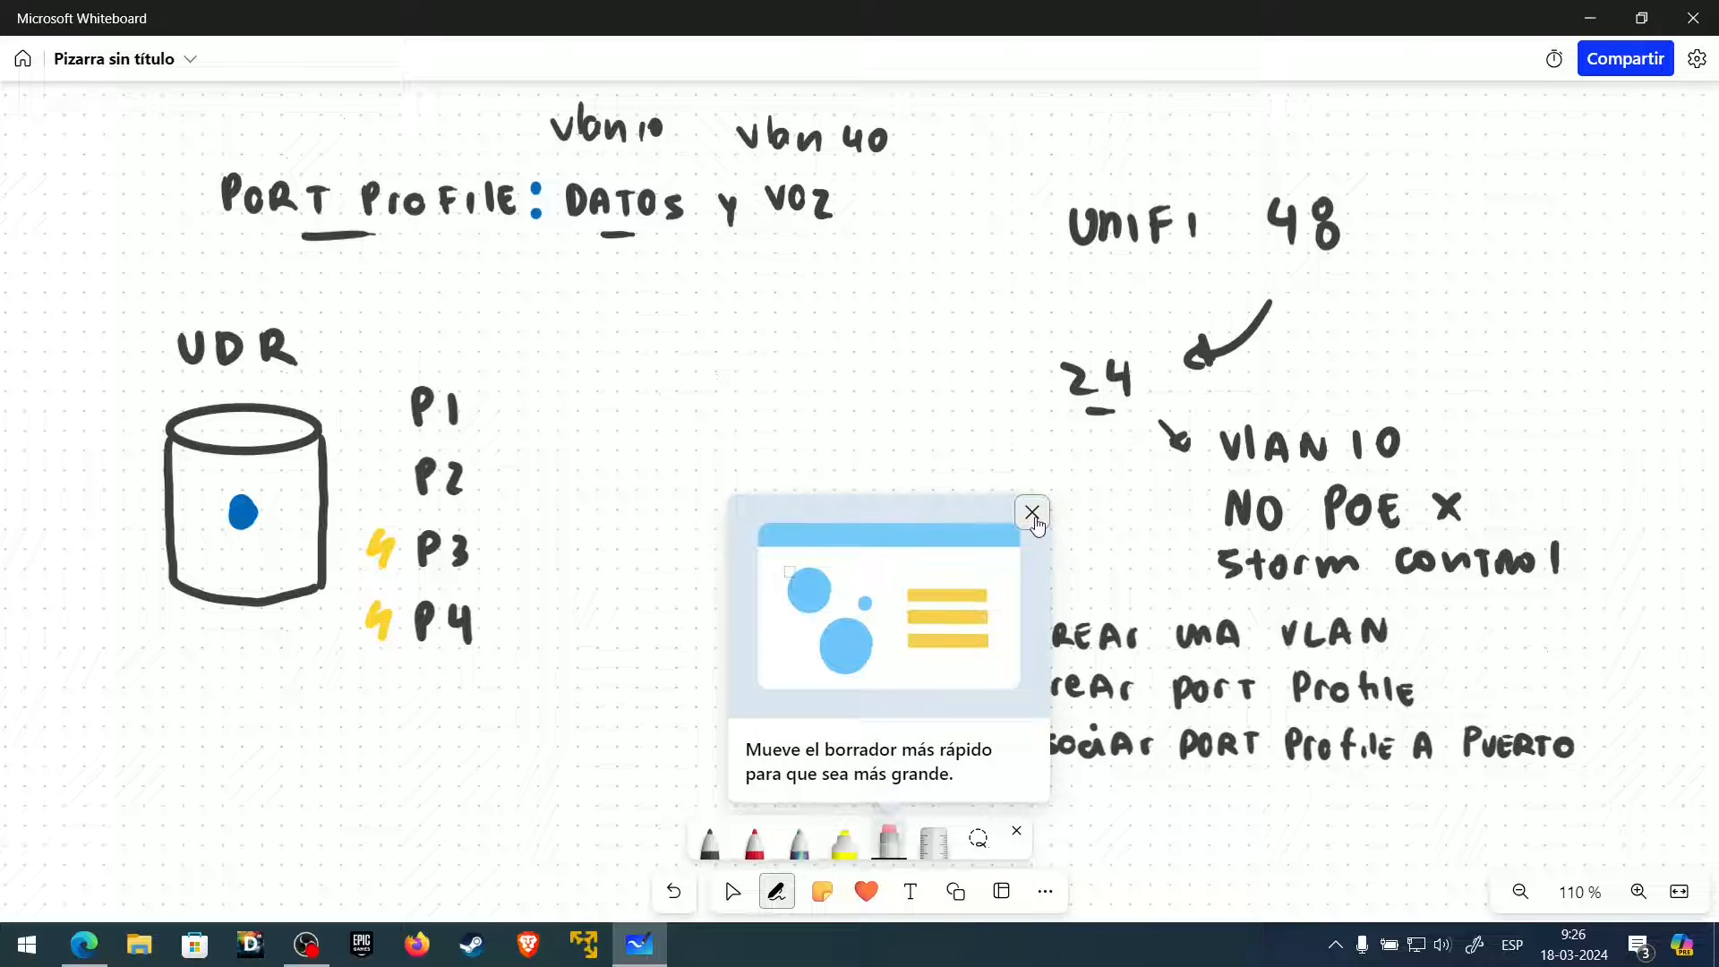
{"action": "left_click", "coordinate": [1029, 511]}
{"action": "left_click_drag", "start_coordinate": [1217, 562], "coordinate": [1568, 560]}
{"action": "mouse_move", "coordinate": [1471, 492]}
{"action": "left_mouse_down"}
{"action": "mouse_move", "coordinate": [1260, 516]}
{"action": "mouse_move", "coordinate": [1239, 422]}
{"action": "mouse_move", "coordinate": [1324, 460]}
{"action": "mouse_move", "coordinate": [1420, 451]}
{"action": "mouse_move", "coordinate": [1146, 415]}
{"action": "mouse_move", "coordinate": [1074, 352]}
{"action": "mouse_move", "coordinate": [1166, 426]}
{"action": "mouse_move", "coordinate": [1189, 357]}
{"action": "mouse_move", "coordinate": [1277, 295]}
{"action": "mouse_move", "coordinate": [1295, 217]}
{"action": "mouse_move", "coordinate": [1323, 246]}
{"action": "mouse_move", "coordinate": [1304, 185]}
{"action": "mouse_move", "coordinate": [1177, 233]}
{"action": "mouse_move", "coordinate": [1078, 242]}
{"action": "mouse_move", "coordinate": [1089, 211]}
{"action": "left_mouse_up"}
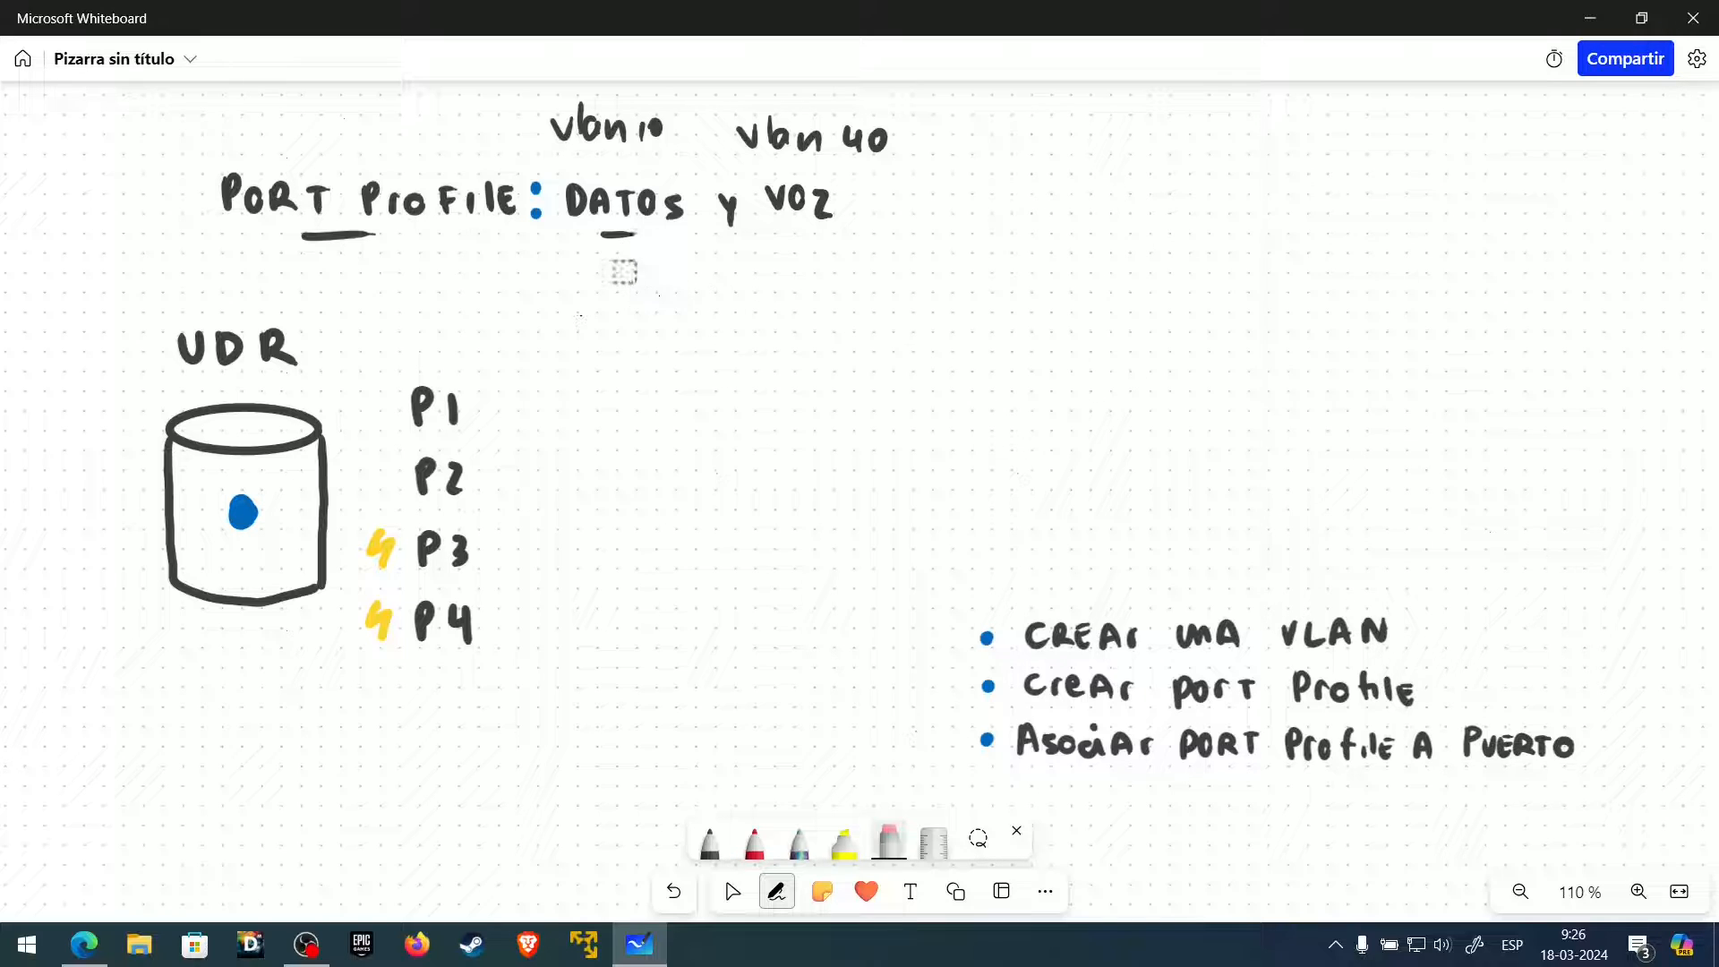
{"action": "mouse_move", "coordinate": [559, 130]}
{"action": "left_mouse_down"}
{"action": "mouse_move", "coordinate": [571, 104]}
{"action": "mouse_move", "coordinate": [650, 140]}
{"action": "mouse_move", "coordinate": [720, 126]}
{"action": "mouse_move", "coordinate": [877, 143]}
{"action": "left_mouse_up"}
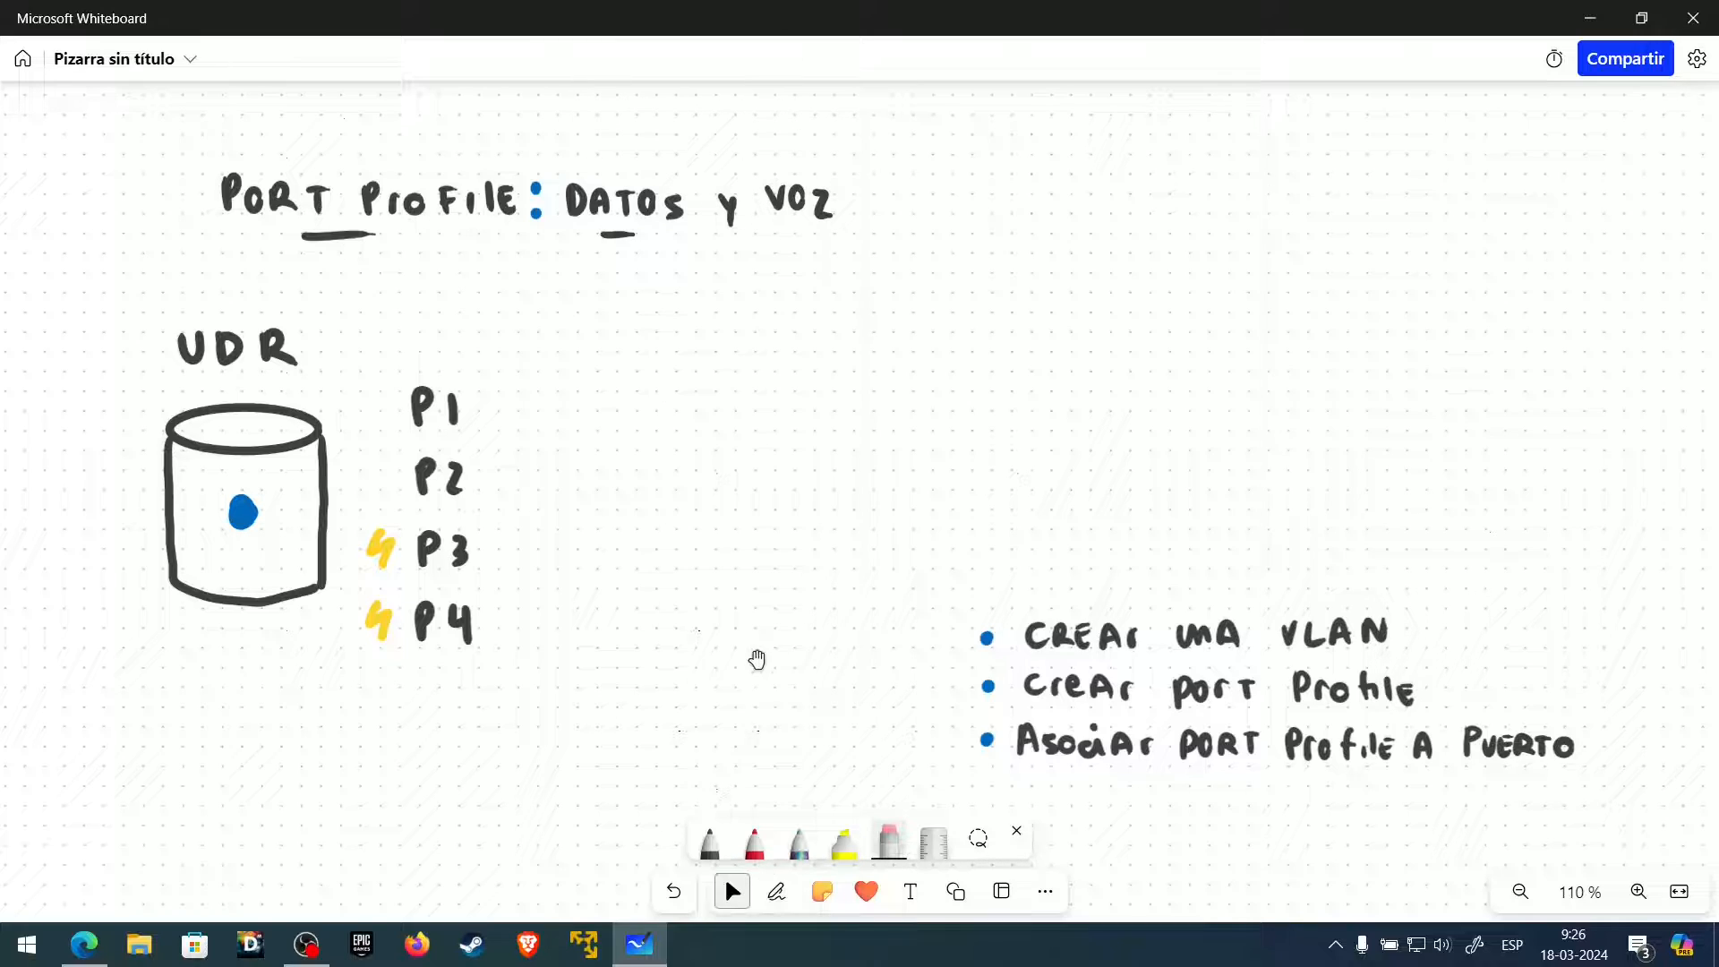
- Switch to the UniFi Network page in the browser and examine the shared configuration of ports 1 and 2, leaving both deselected
{"action": "left_click", "coordinate": [90, 946]}
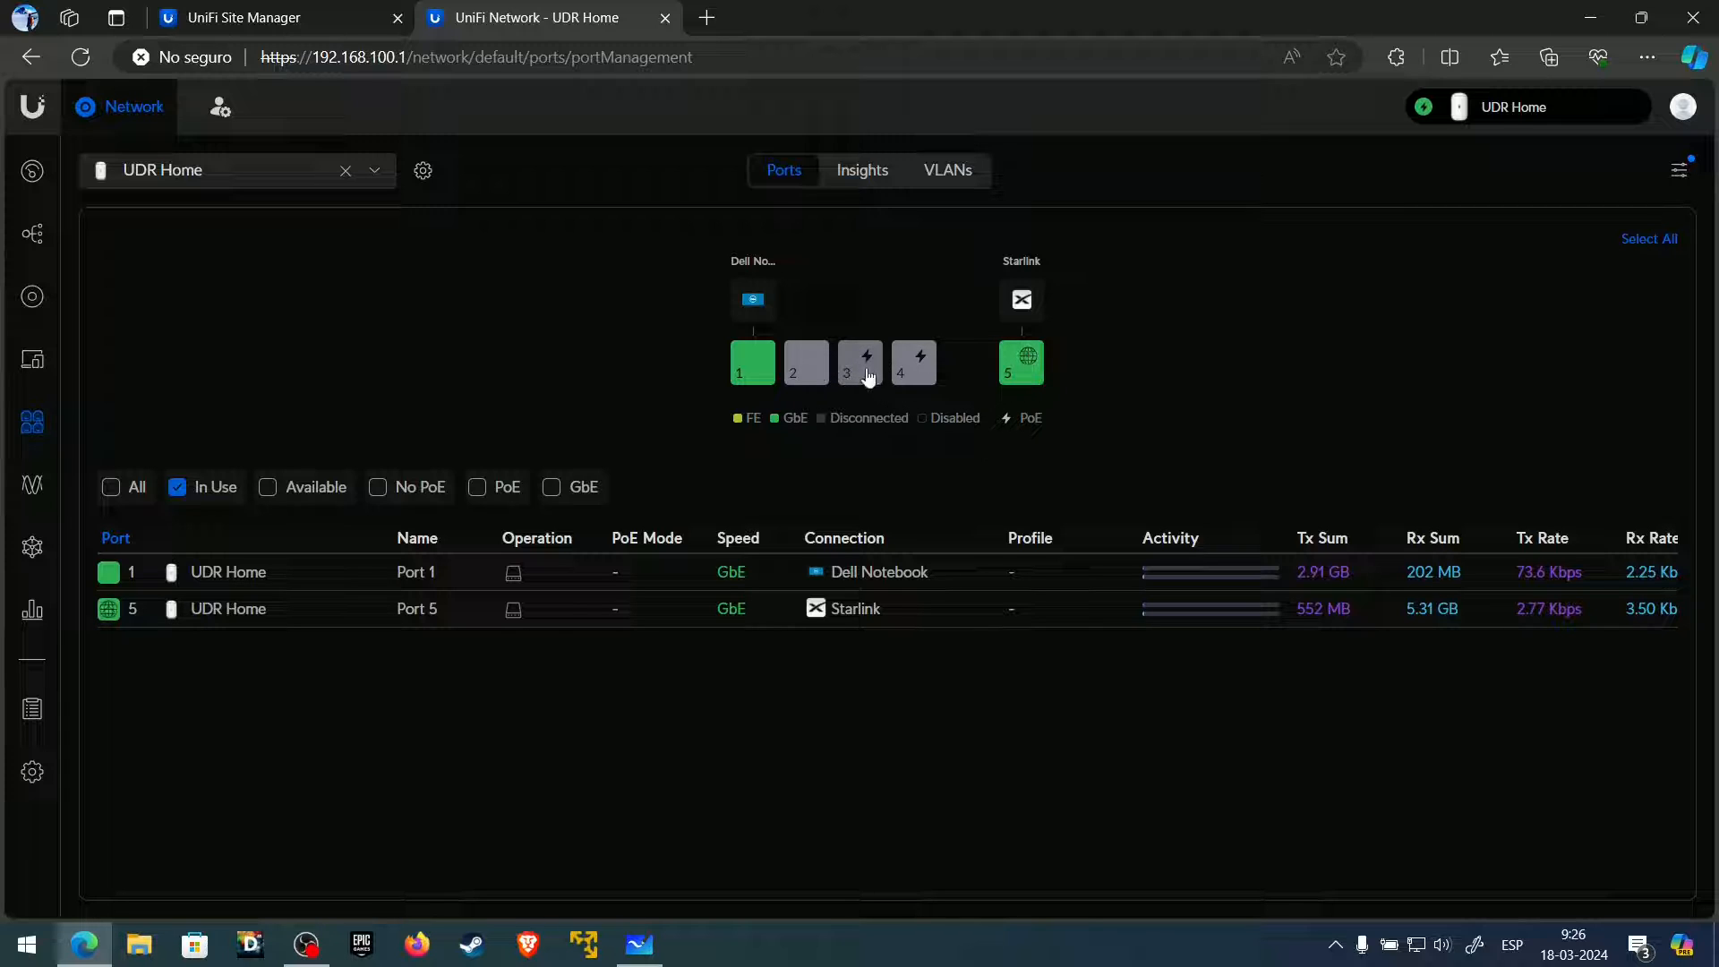
{"action": "left_click", "coordinate": [760, 377]}
{"action": "left_click", "coordinate": [799, 380]}
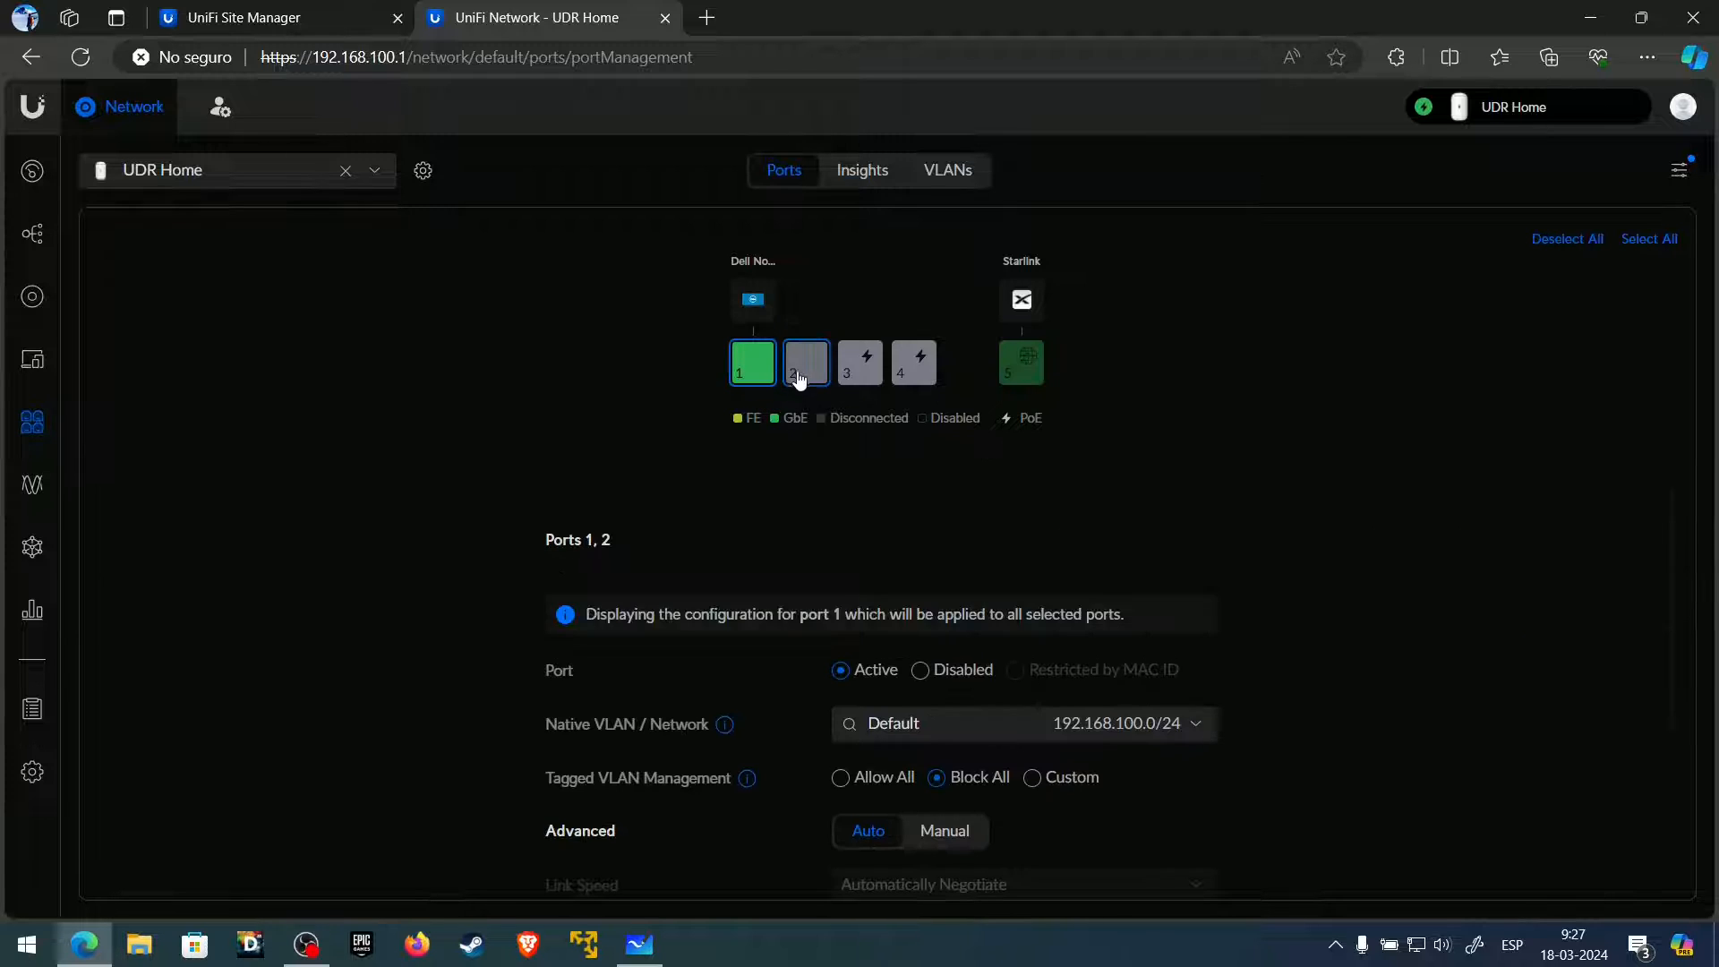
{"action": "left_click", "coordinate": [756, 381]}
{"action": "left_click", "coordinate": [788, 381]}
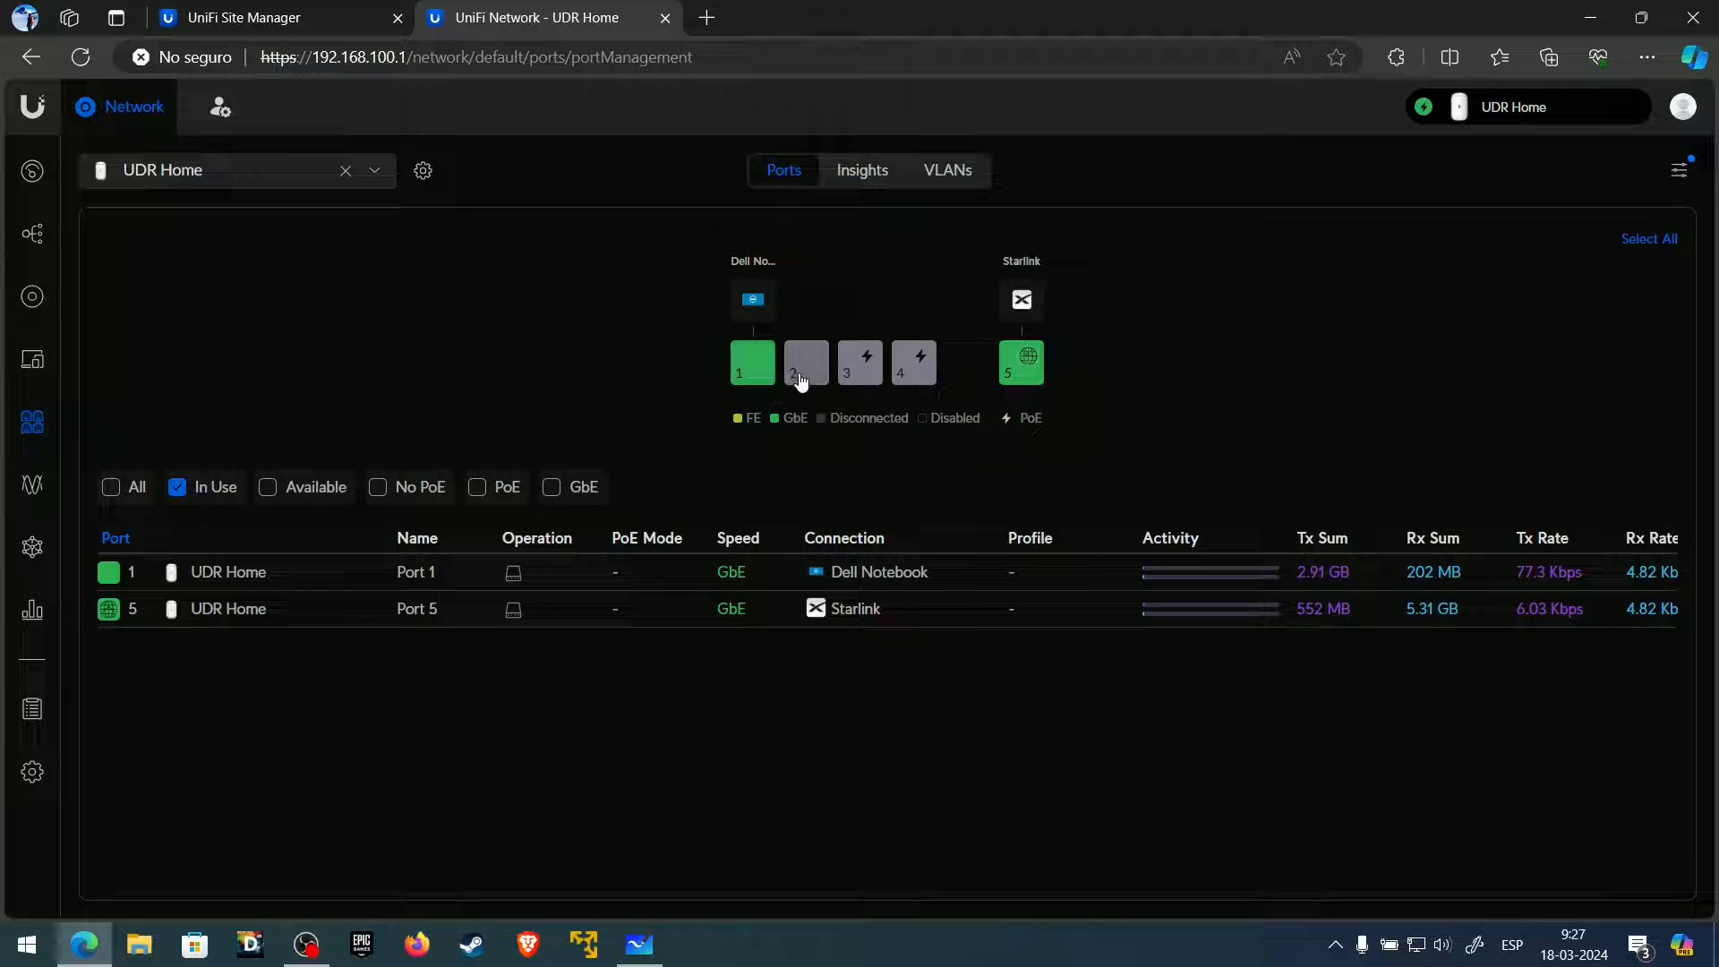
{"action": "left_click", "coordinate": [751, 378]}
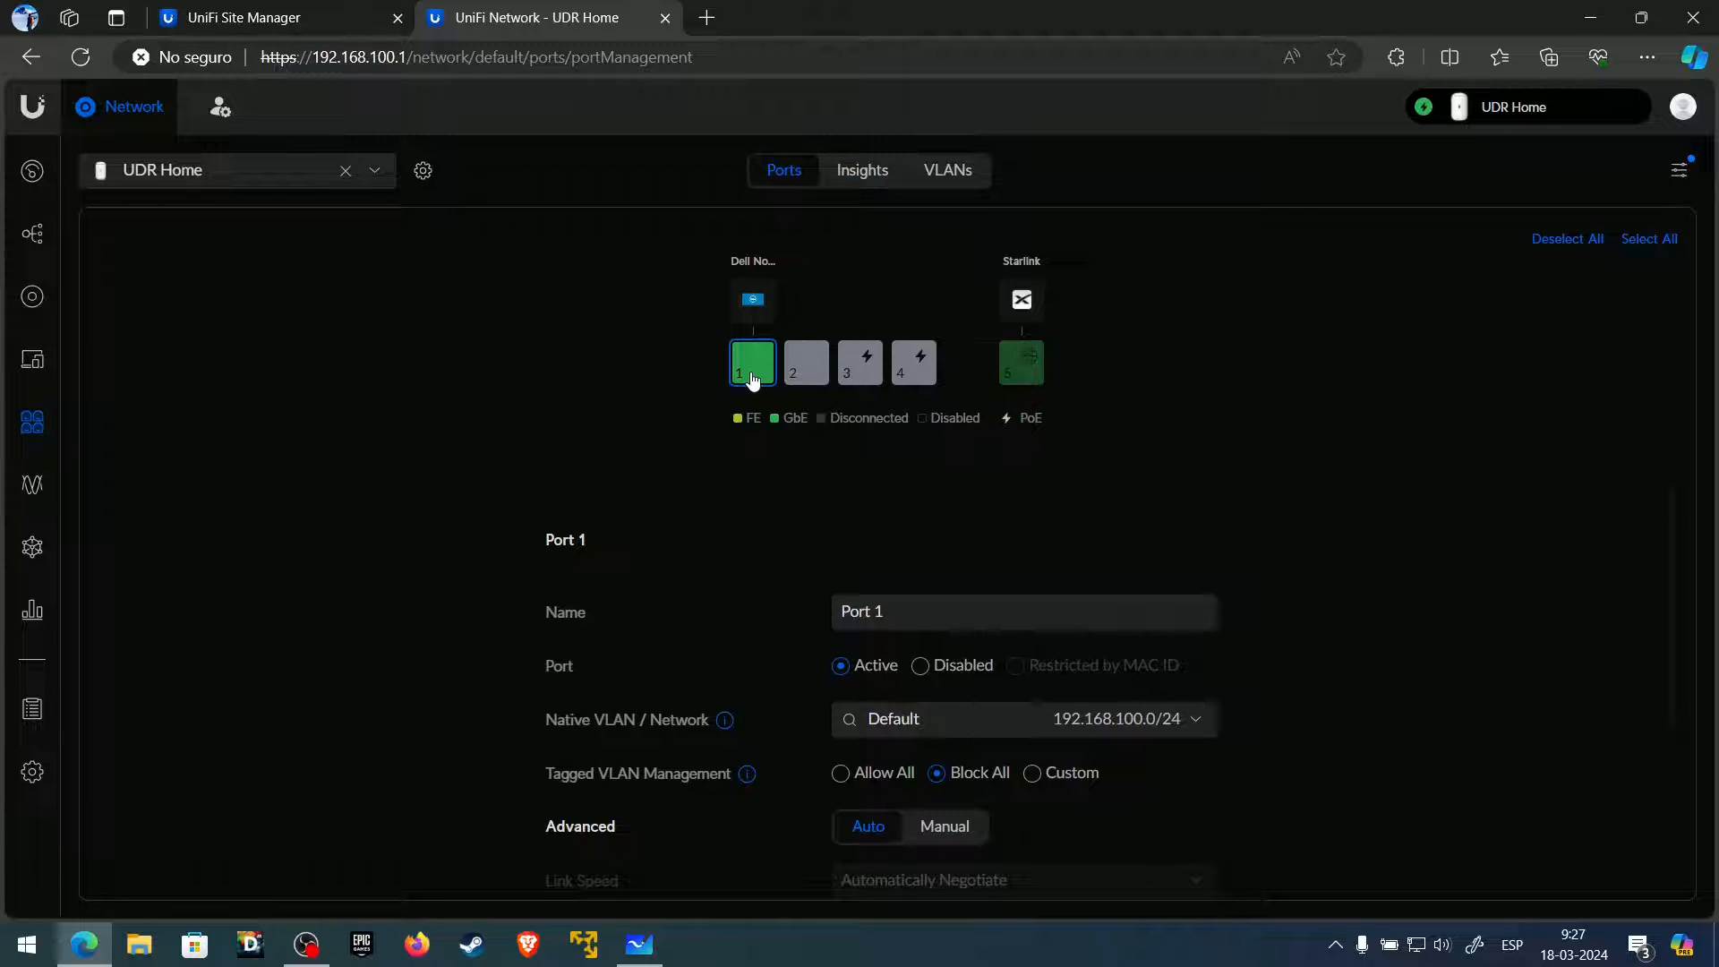
{"action": "left_click", "coordinate": [802, 381]}
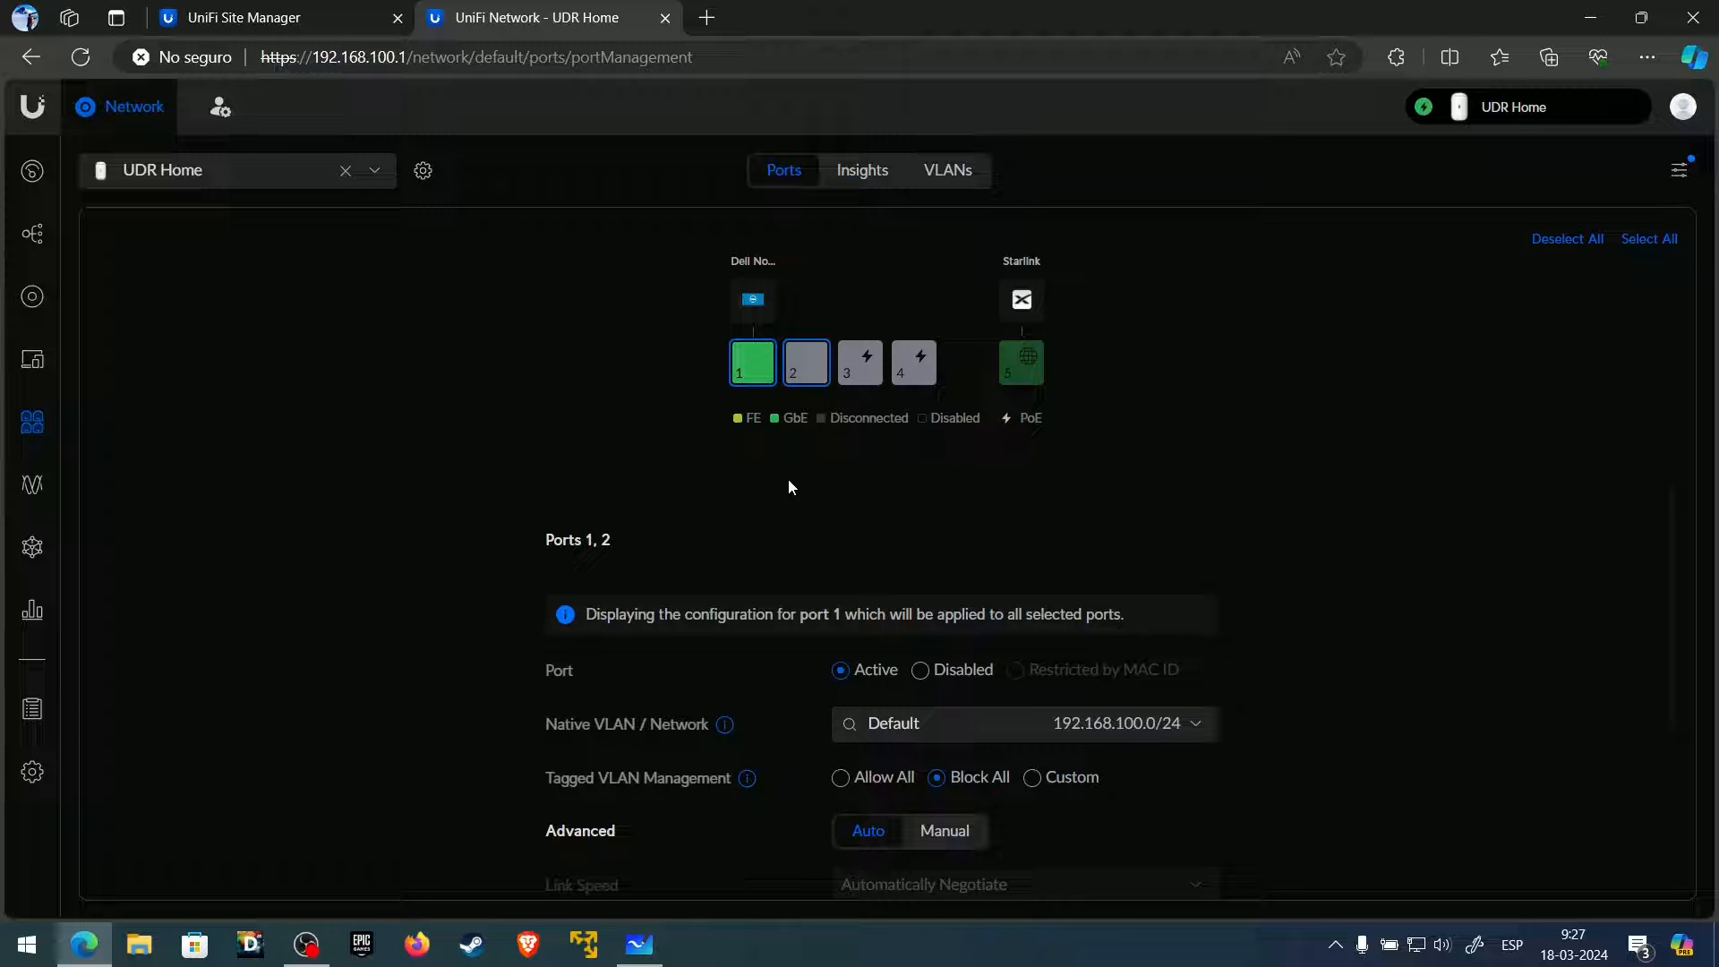
{"action": "left_click", "coordinate": [771, 376]}
{"action": "left_click", "coordinate": [788, 378]}
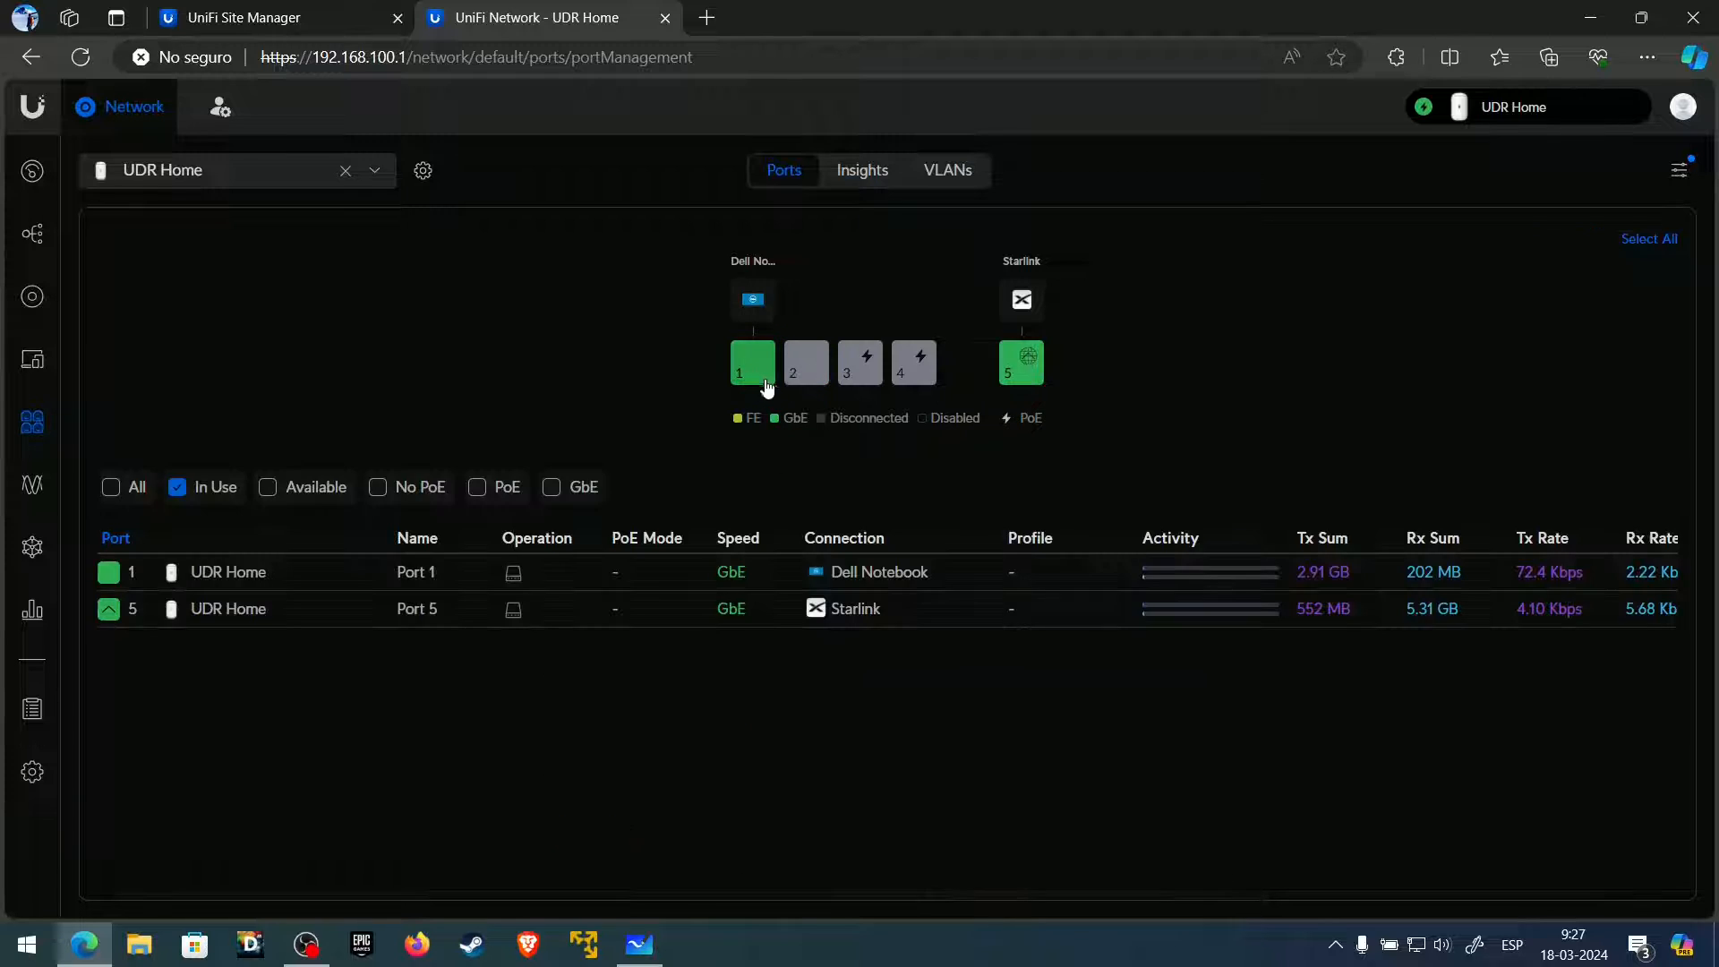
- Set the native VLAN / network of port 1 to Home (10)
{"action": "left_click", "coordinate": [763, 381]}
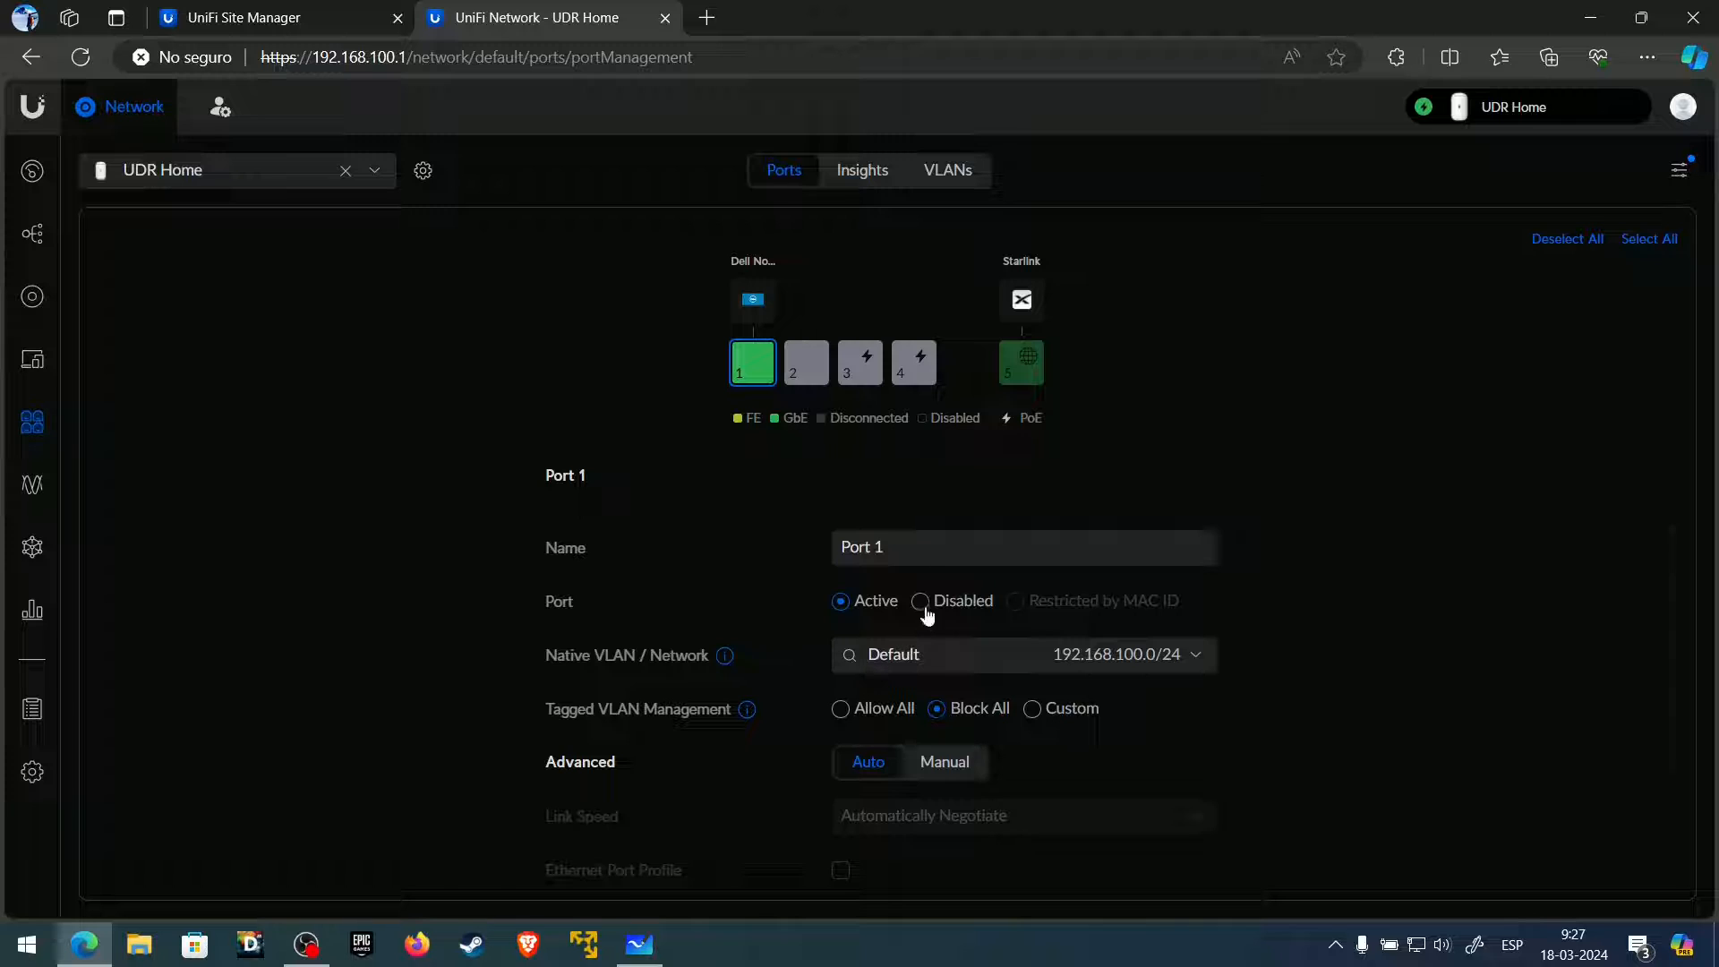
{"action": "left_click", "coordinate": [985, 655]}
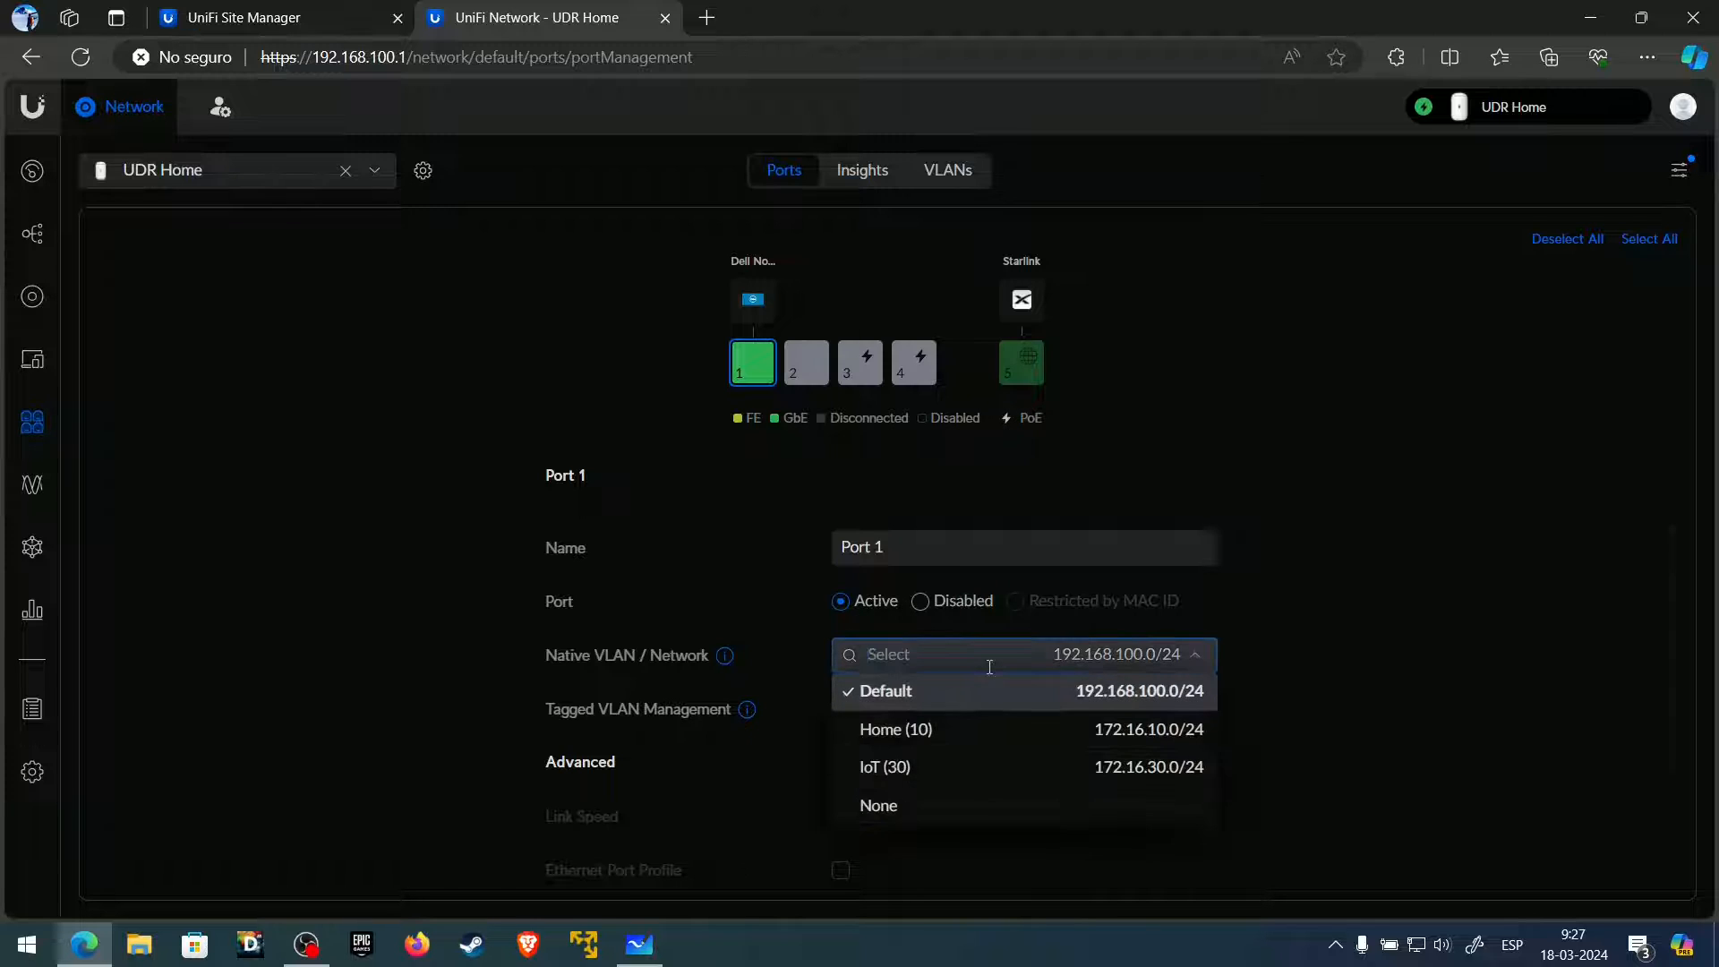
{"action": "left_click", "coordinate": [1008, 743]}
- Change port 1's advanced settings to Manual and set the link speed to 1Gbps FDX
{"action": "scroll", "coordinate": [971, 645], "scroll_direction": "down", "scroll_amount": 2}
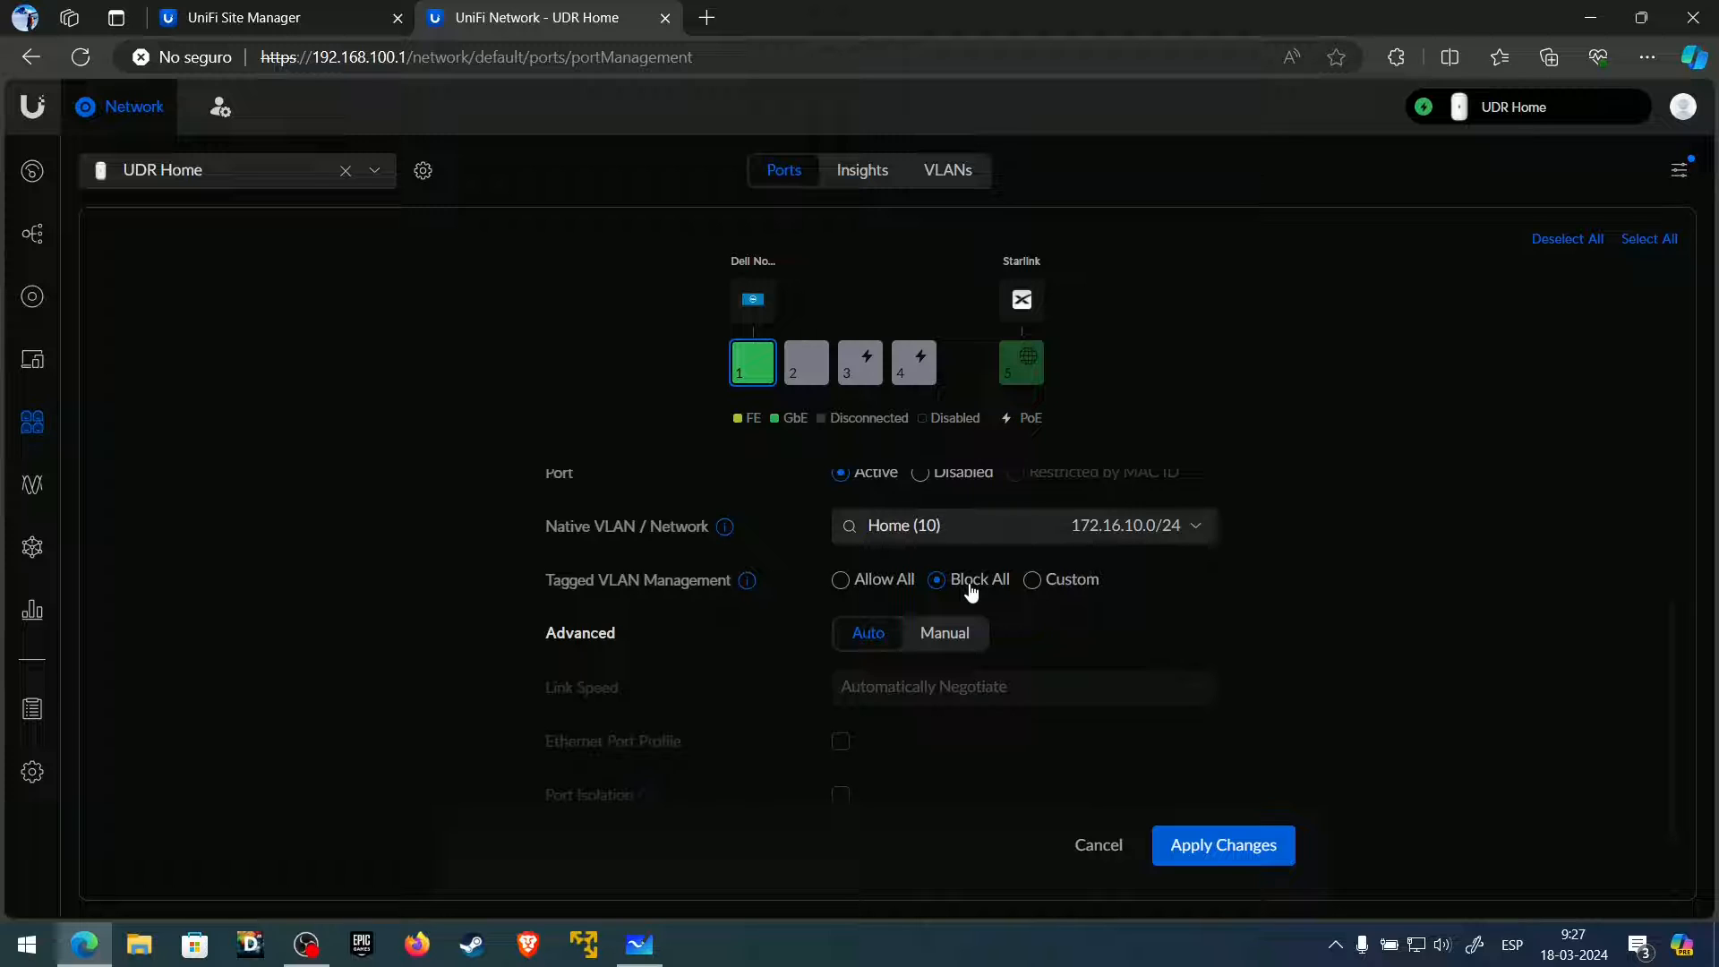
{"action": "scroll", "coordinate": [958, 627], "scroll_direction": "down", "scroll_amount": 1}
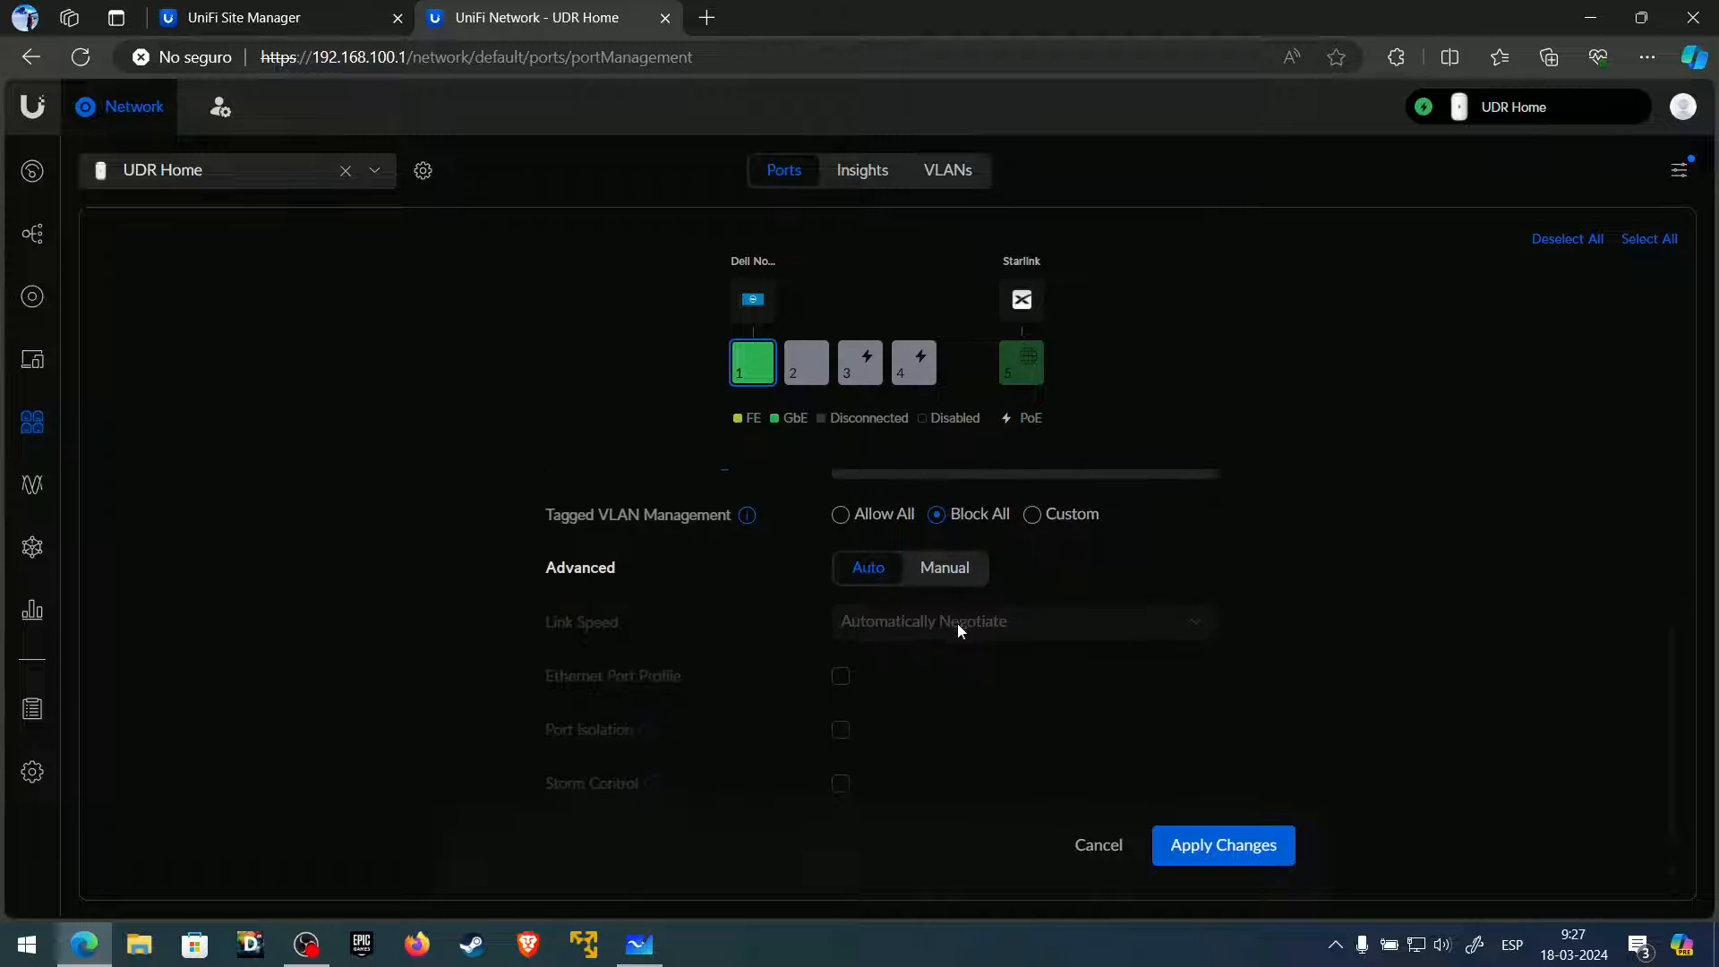
{"action": "left_click", "coordinate": [947, 568]}
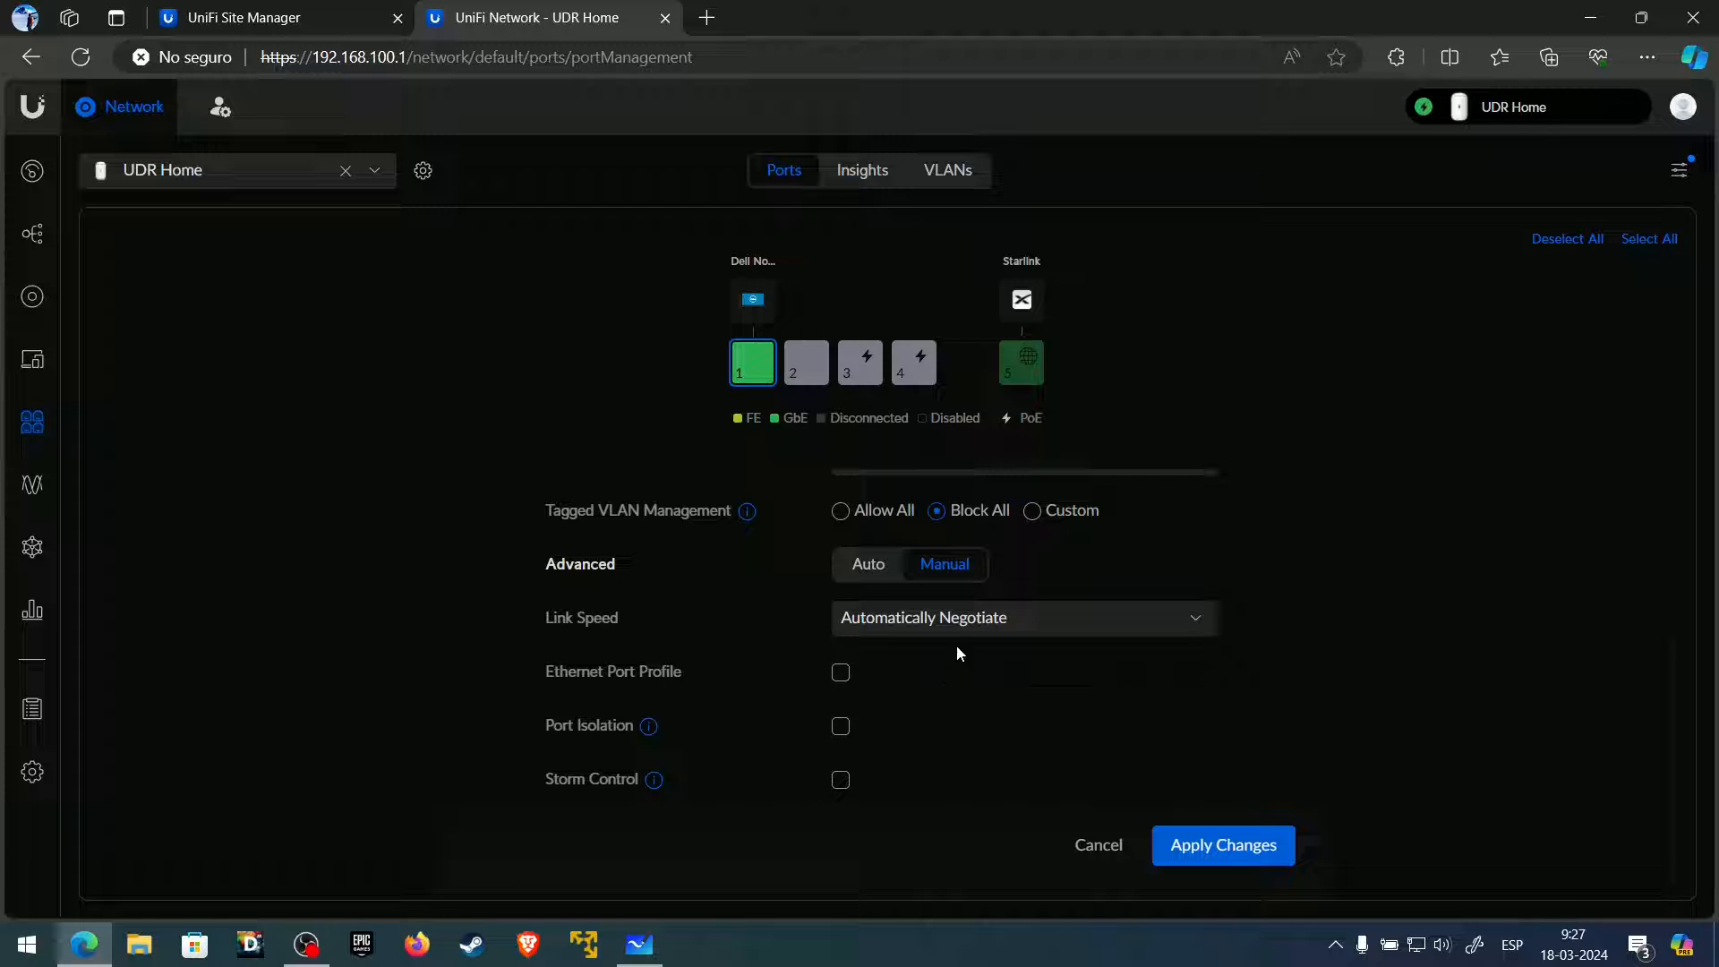
{"action": "left_click", "coordinate": [968, 618]}
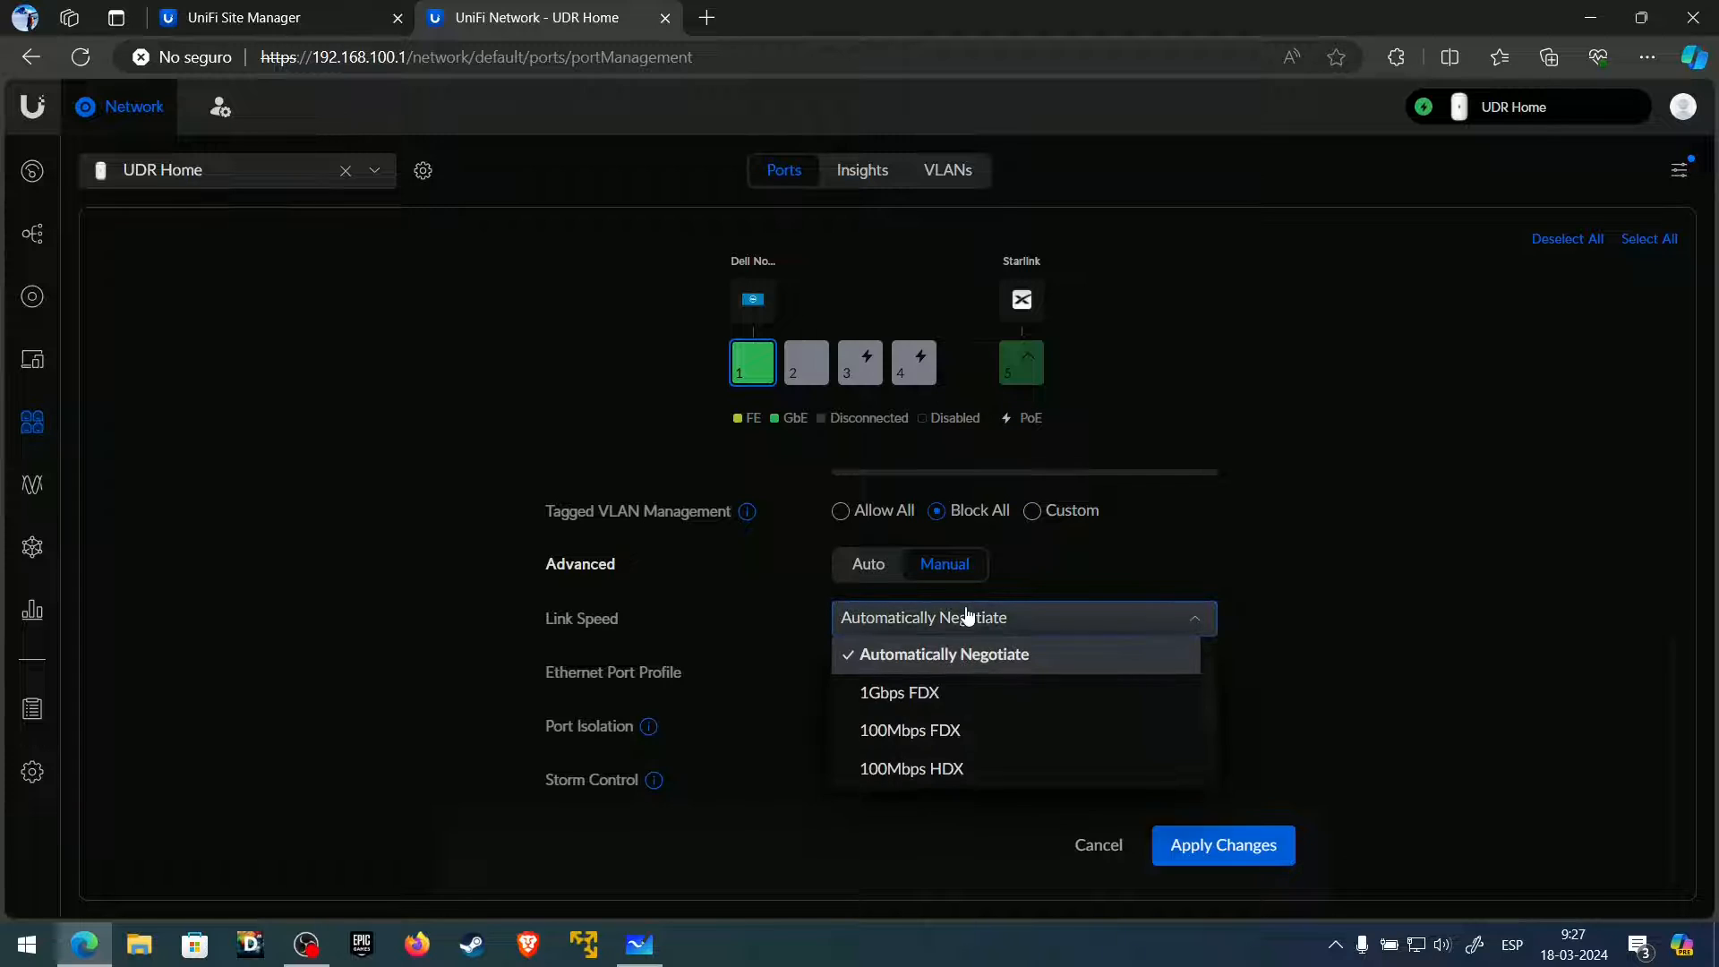
{"action": "left_click", "coordinate": [959, 702]}
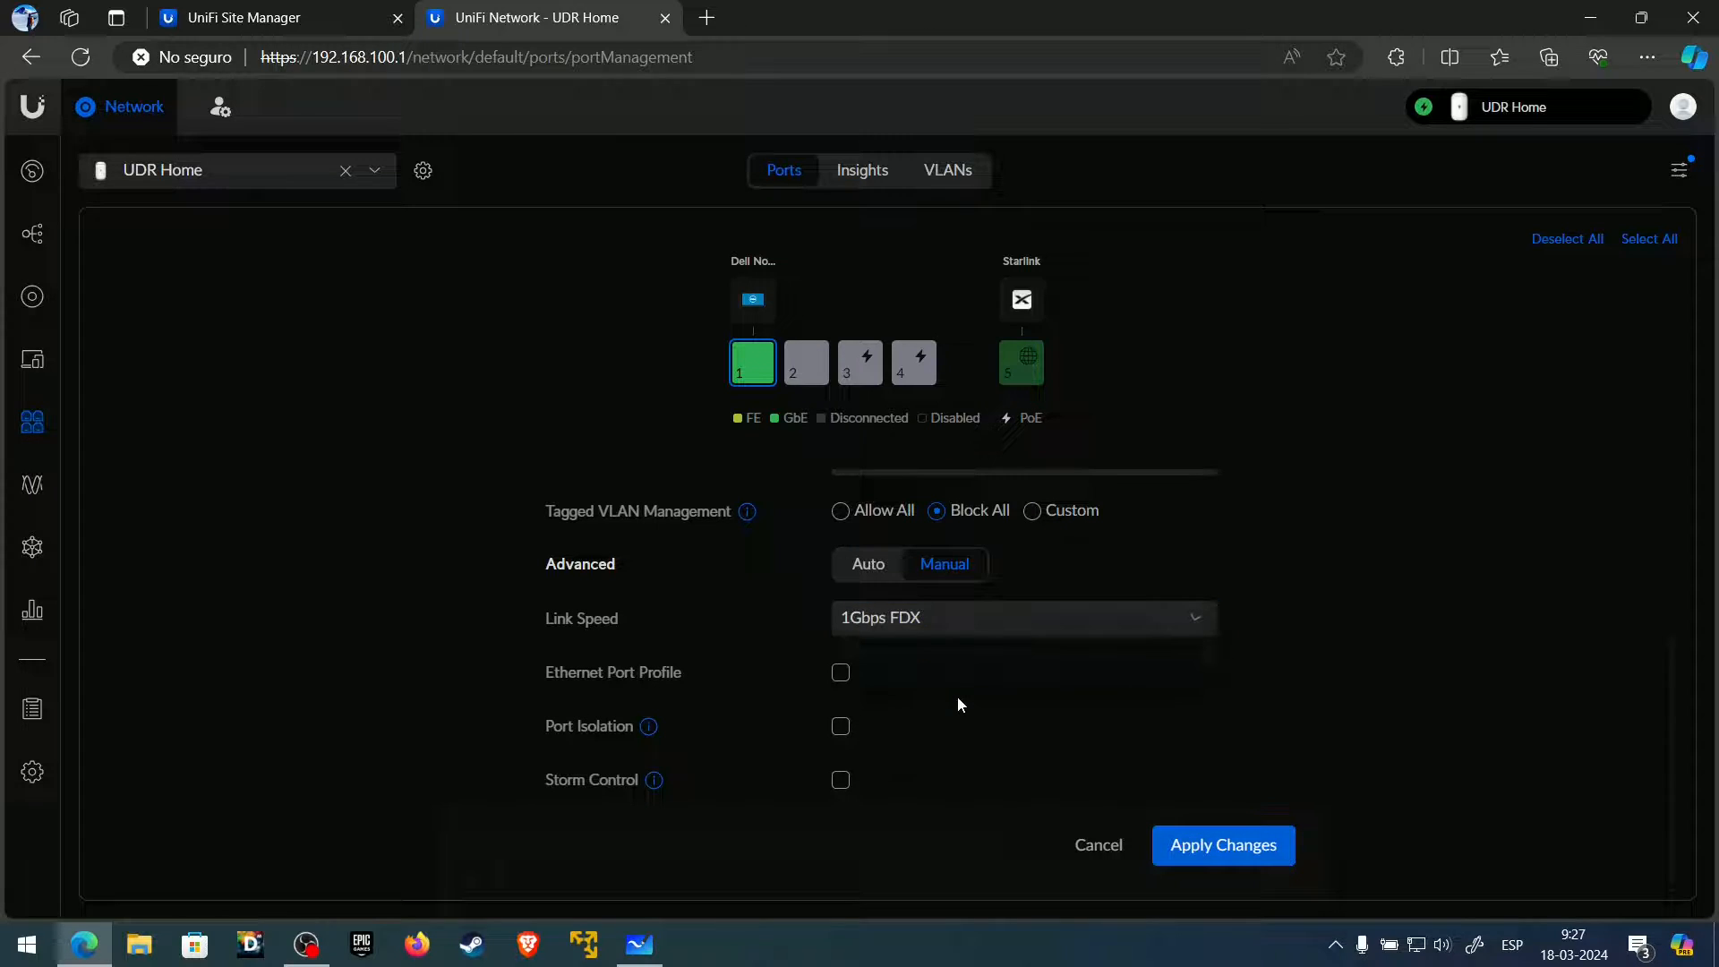
- Enable Port Isolation on port 1 and read the explanations of Port Isolation and Storm Control
{"action": "mouse_move", "coordinate": [647, 725]}
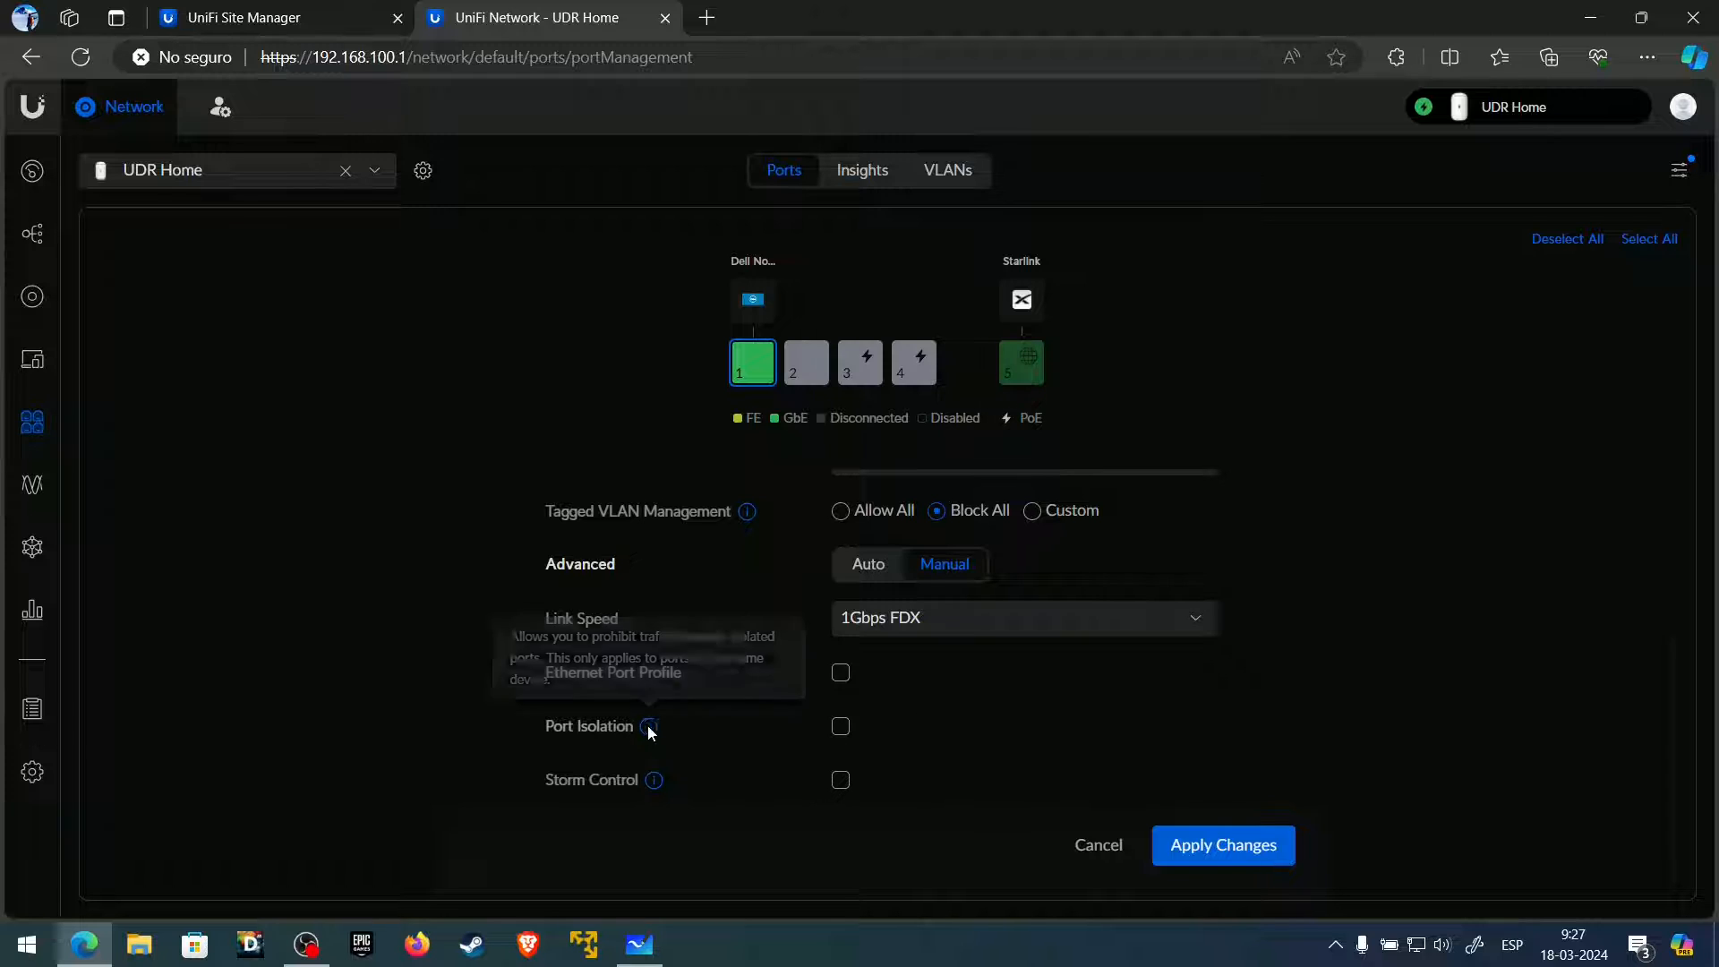
{"action": "left_click", "coordinate": [841, 726]}
{"action": "mouse_move", "coordinate": [648, 721]}
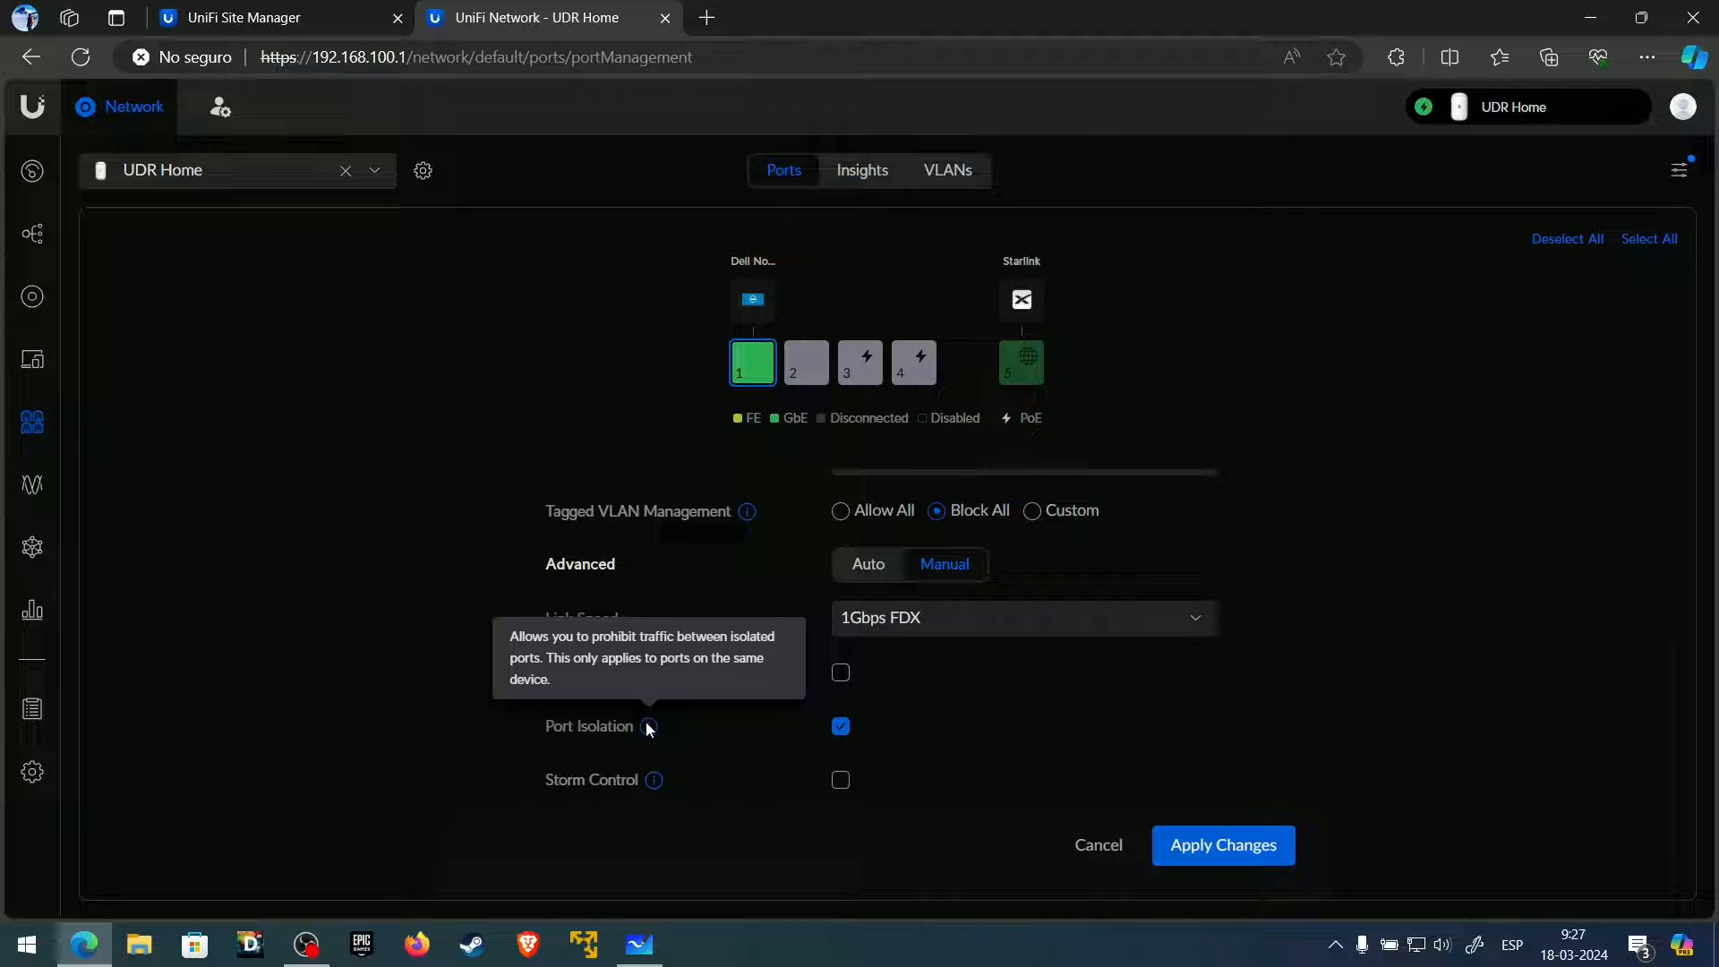
{"action": "mouse_move", "coordinate": [653, 782]}
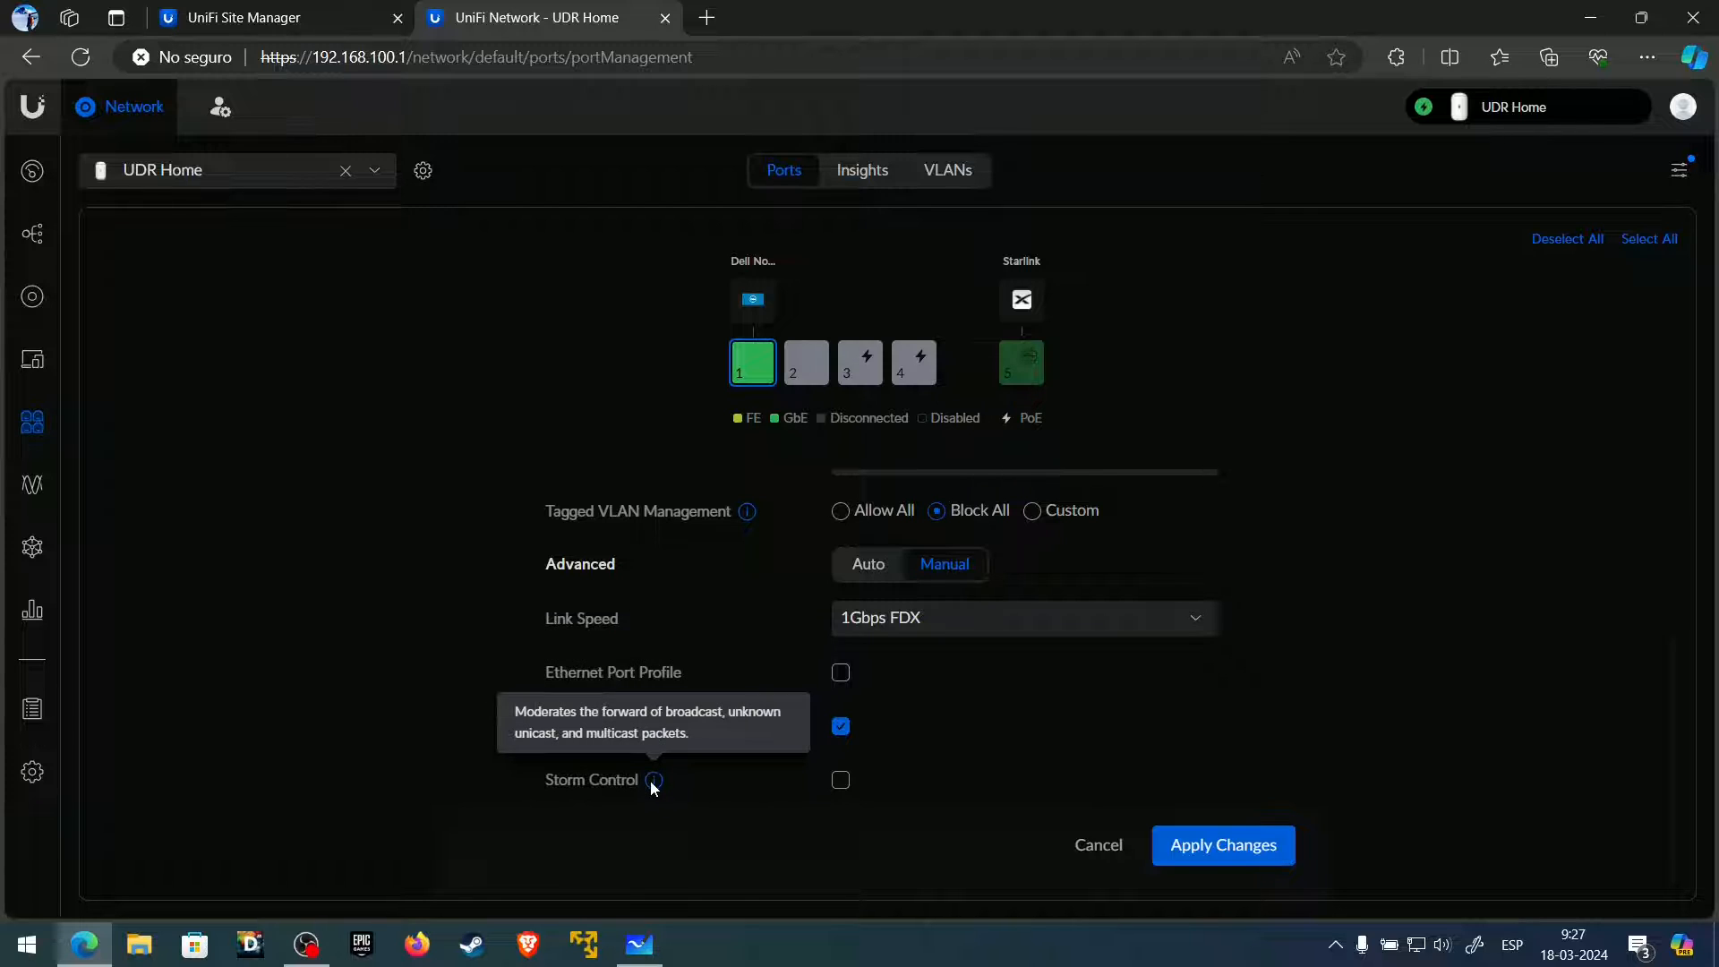
- Enable Storm Control on port 1 with multicast and broadcast limits of 100 pkts/s and review the port's settings
{"action": "left_click", "coordinate": [839, 782]}
{"action": "scroll", "coordinate": [748, 766], "scroll_direction": "down", "scroll_amount": 1}
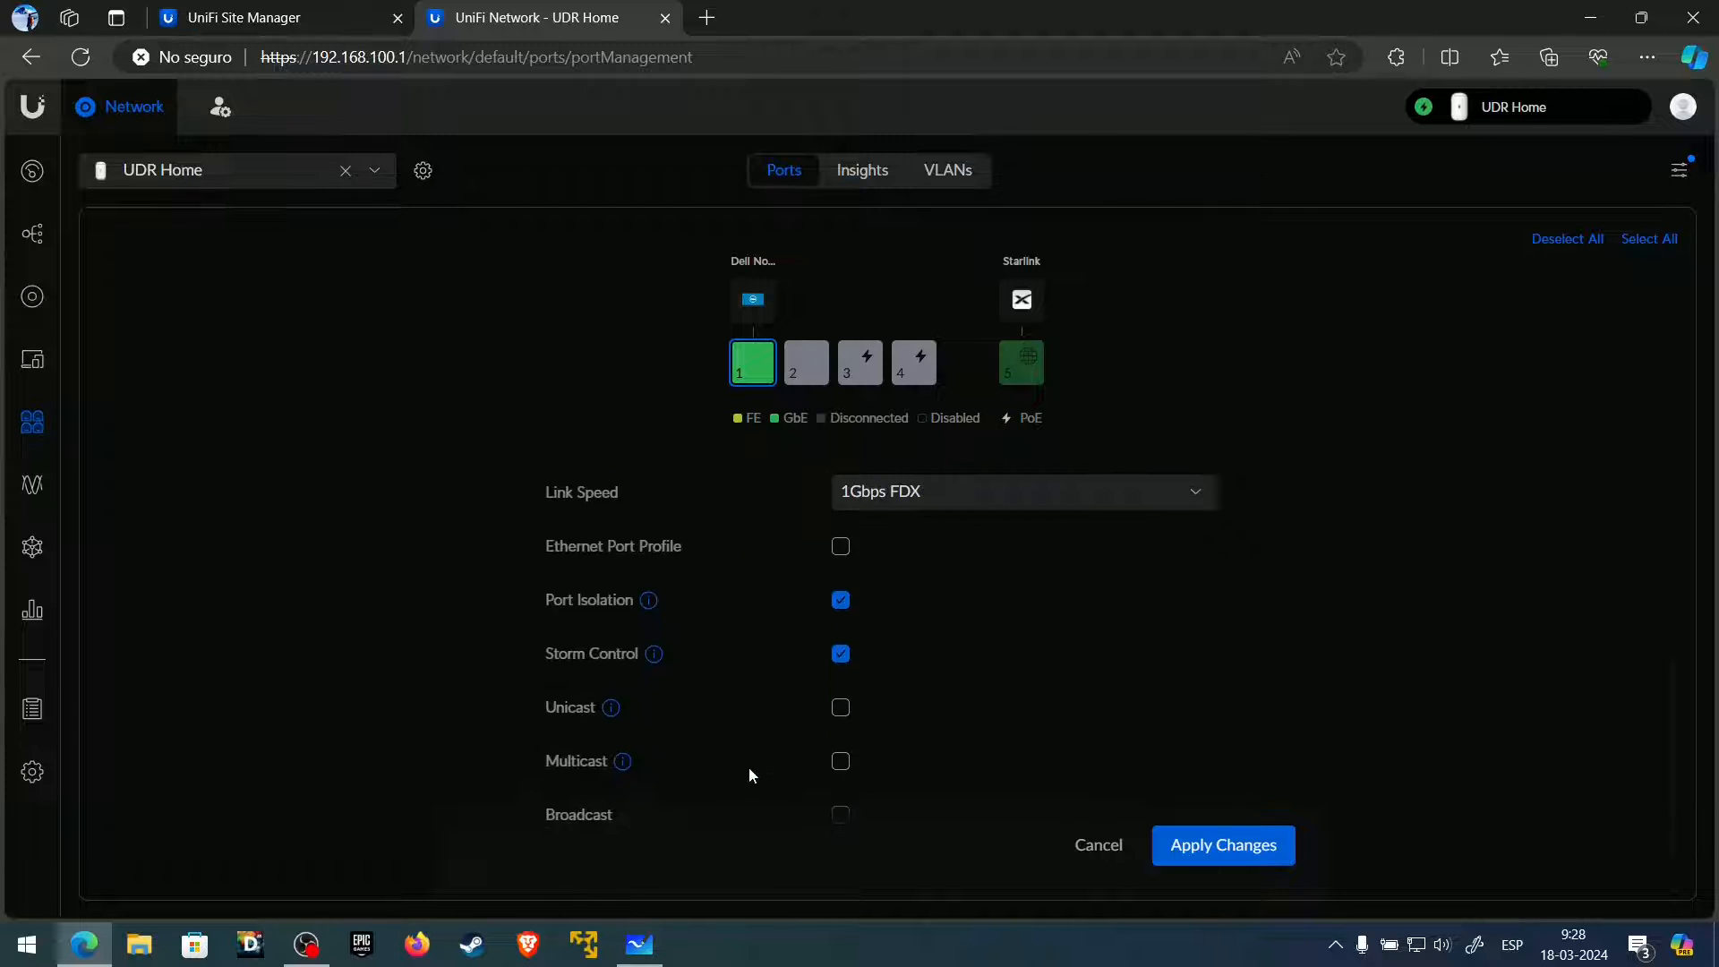
{"action": "scroll", "coordinate": [752, 770], "scroll_direction": "down", "scroll_amount": 1}
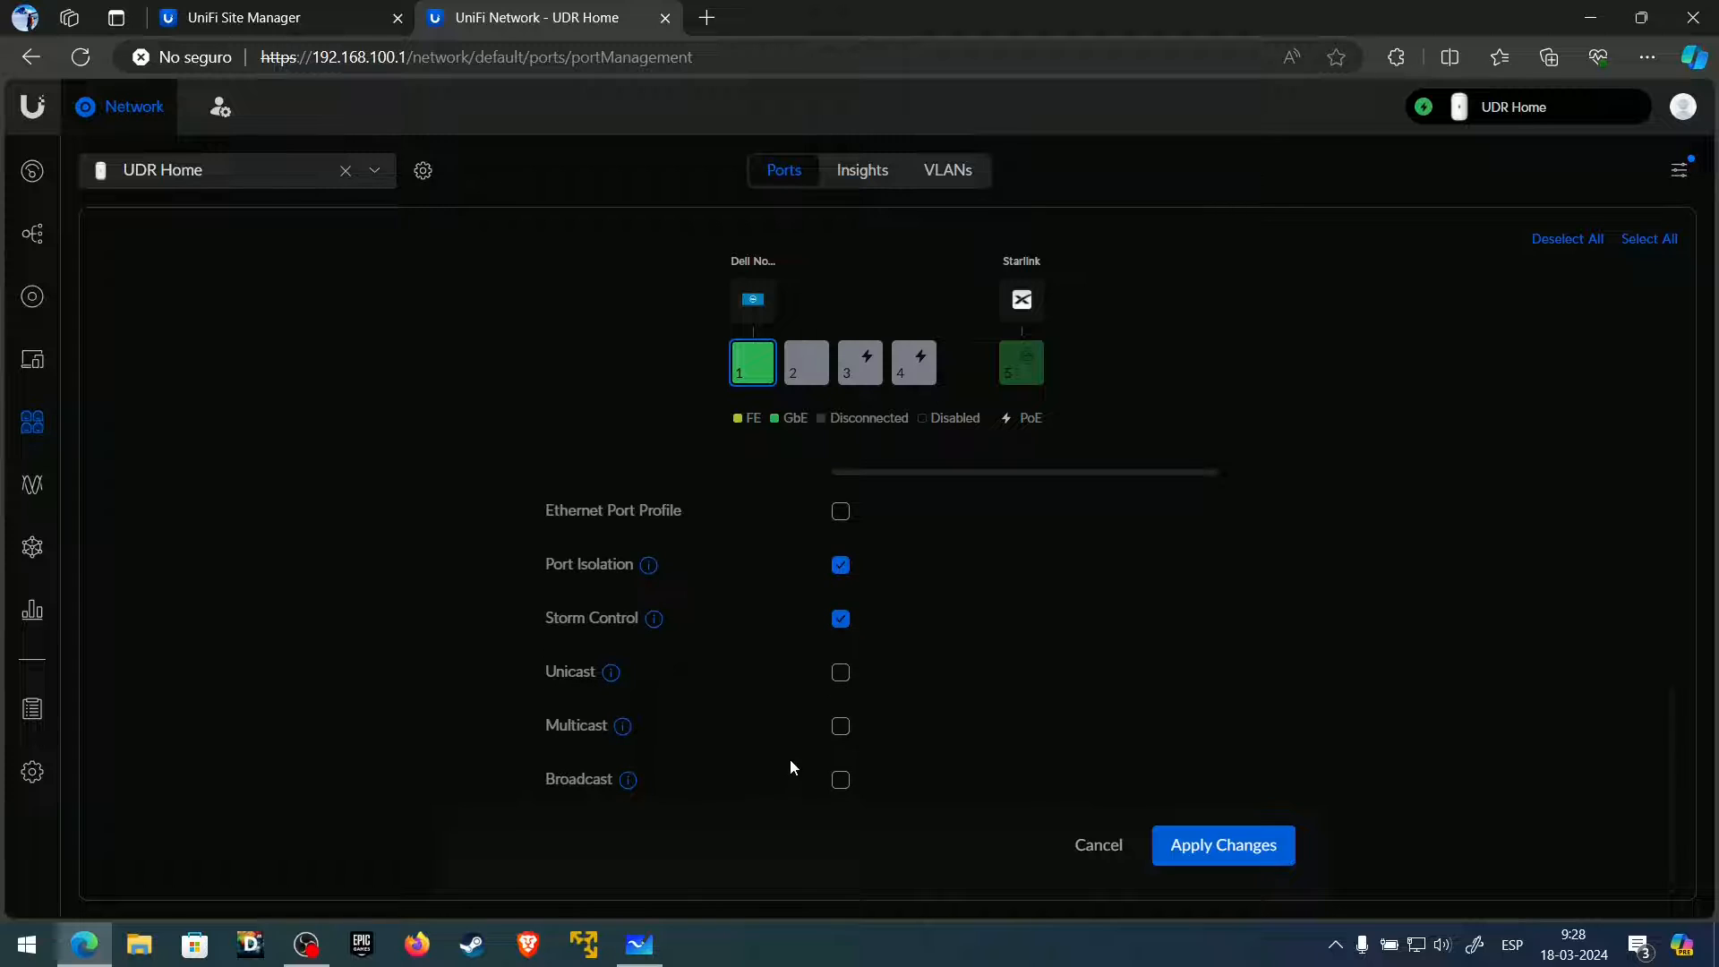
{"action": "left_click", "coordinate": [841, 730]}
{"action": "left_click", "coordinate": [840, 782]}
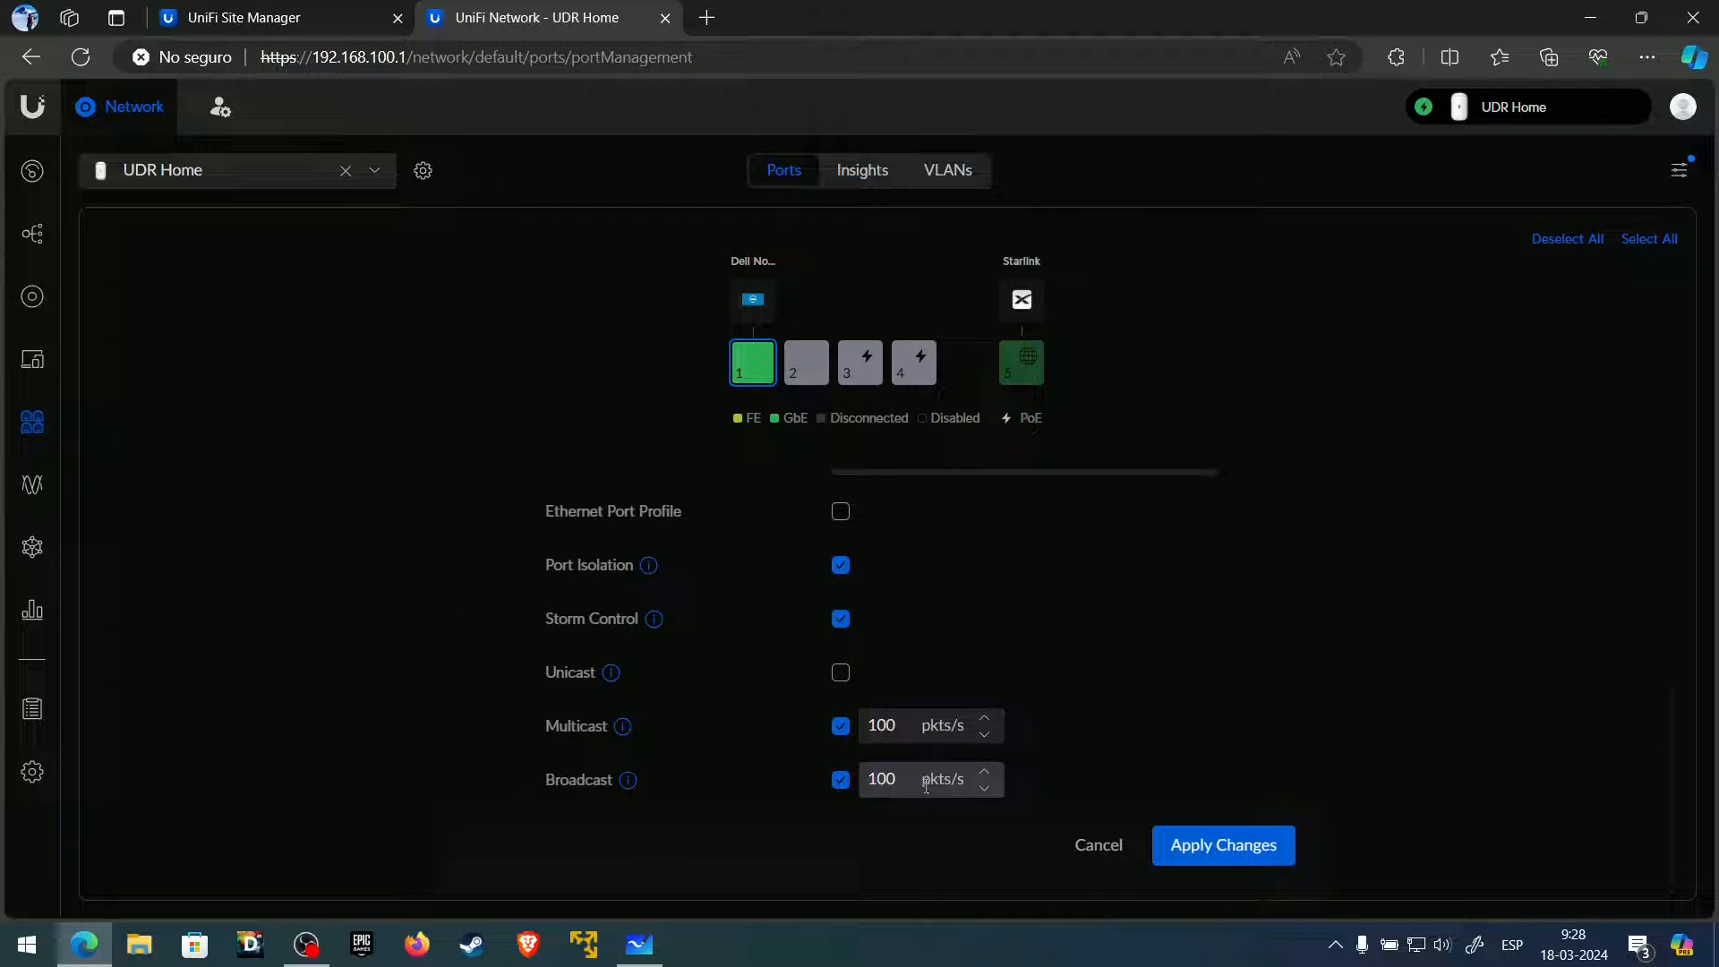
{"action": "scroll", "coordinate": [931, 713], "scroll_direction": "up", "scroll_amount": 3}
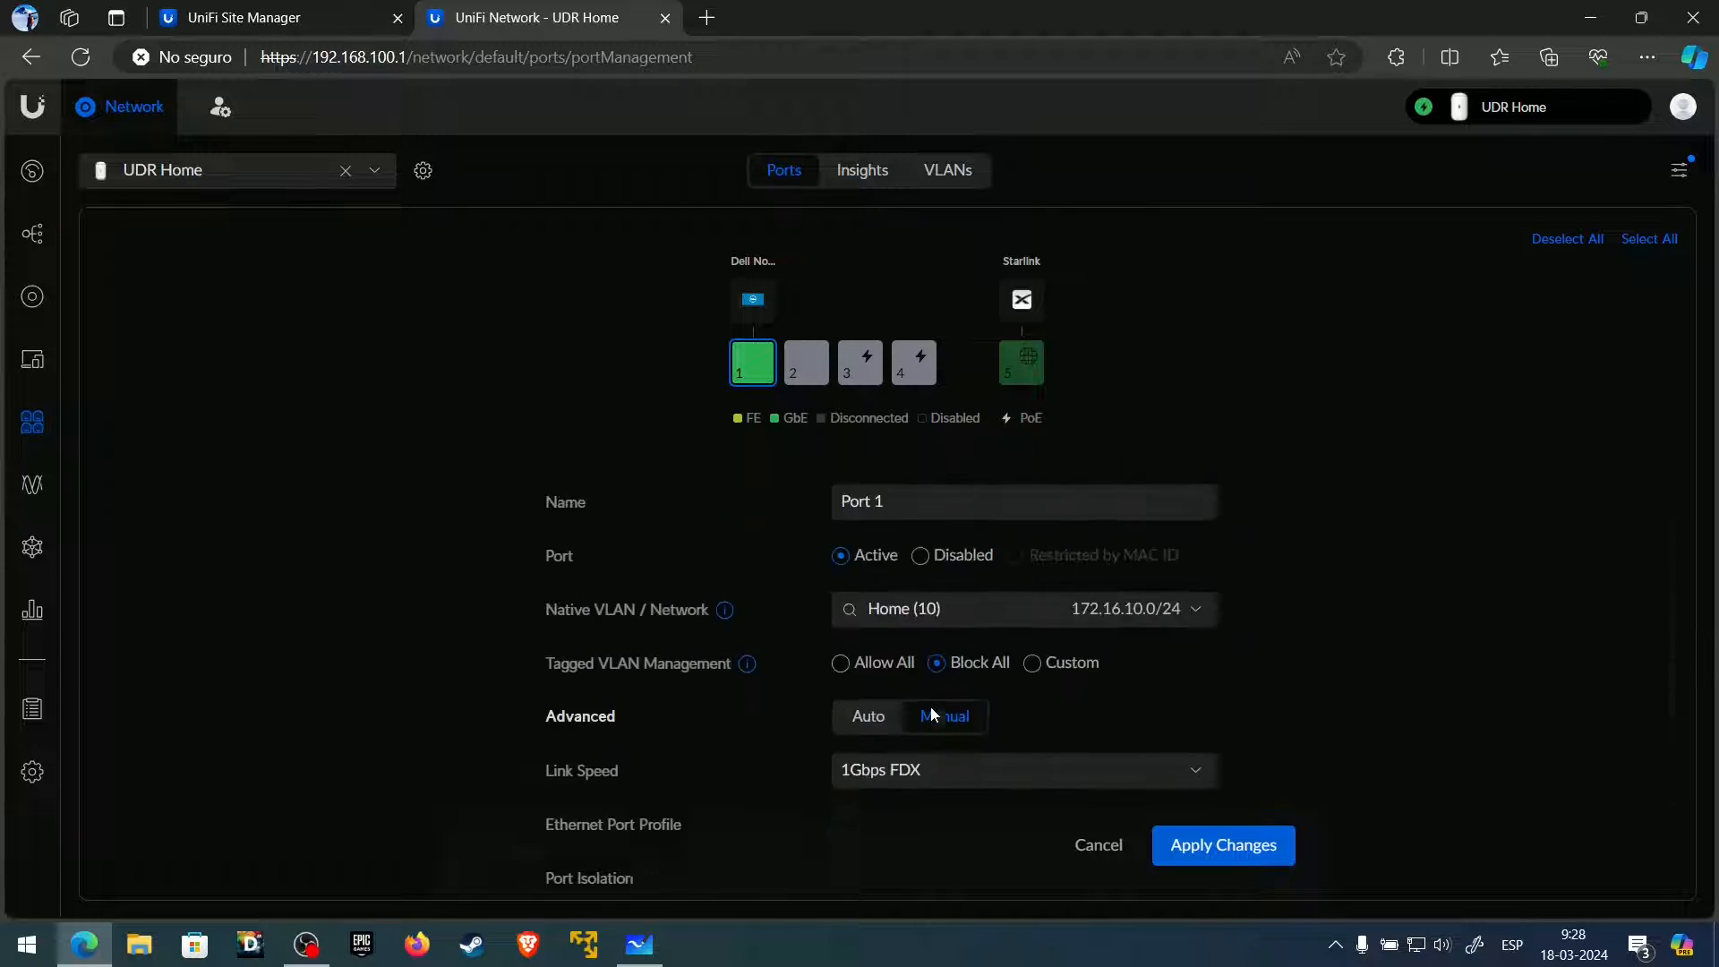
{"action": "scroll", "coordinate": [916, 709], "scroll_direction": "down", "scroll_amount": 4}
{"action": "scroll", "coordinate": [915, 764], "scroll_direction": "up", "scroll_amount": 2}
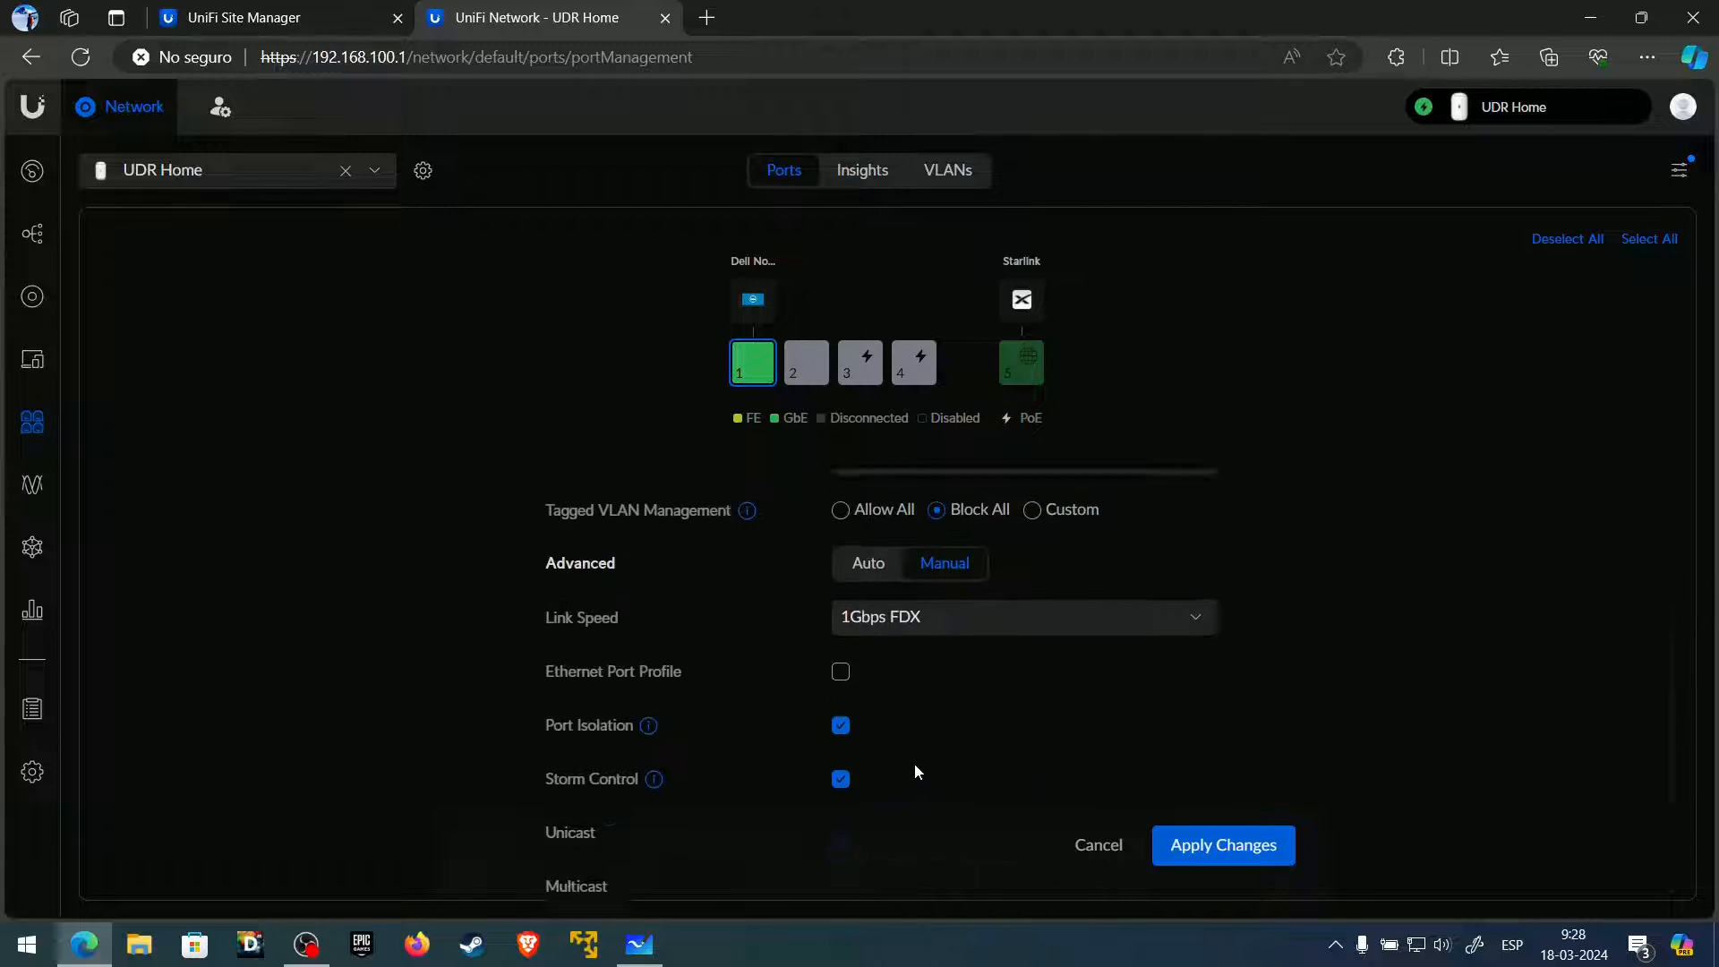
{"action": "scroll", "coordinate": [917, 756], "scroll_direction": "up", "scroll_amount": 2}
{"action": "scroll", "coordinate": [919, 746], "scroll_direction": "down", "scroll_amount": 4}
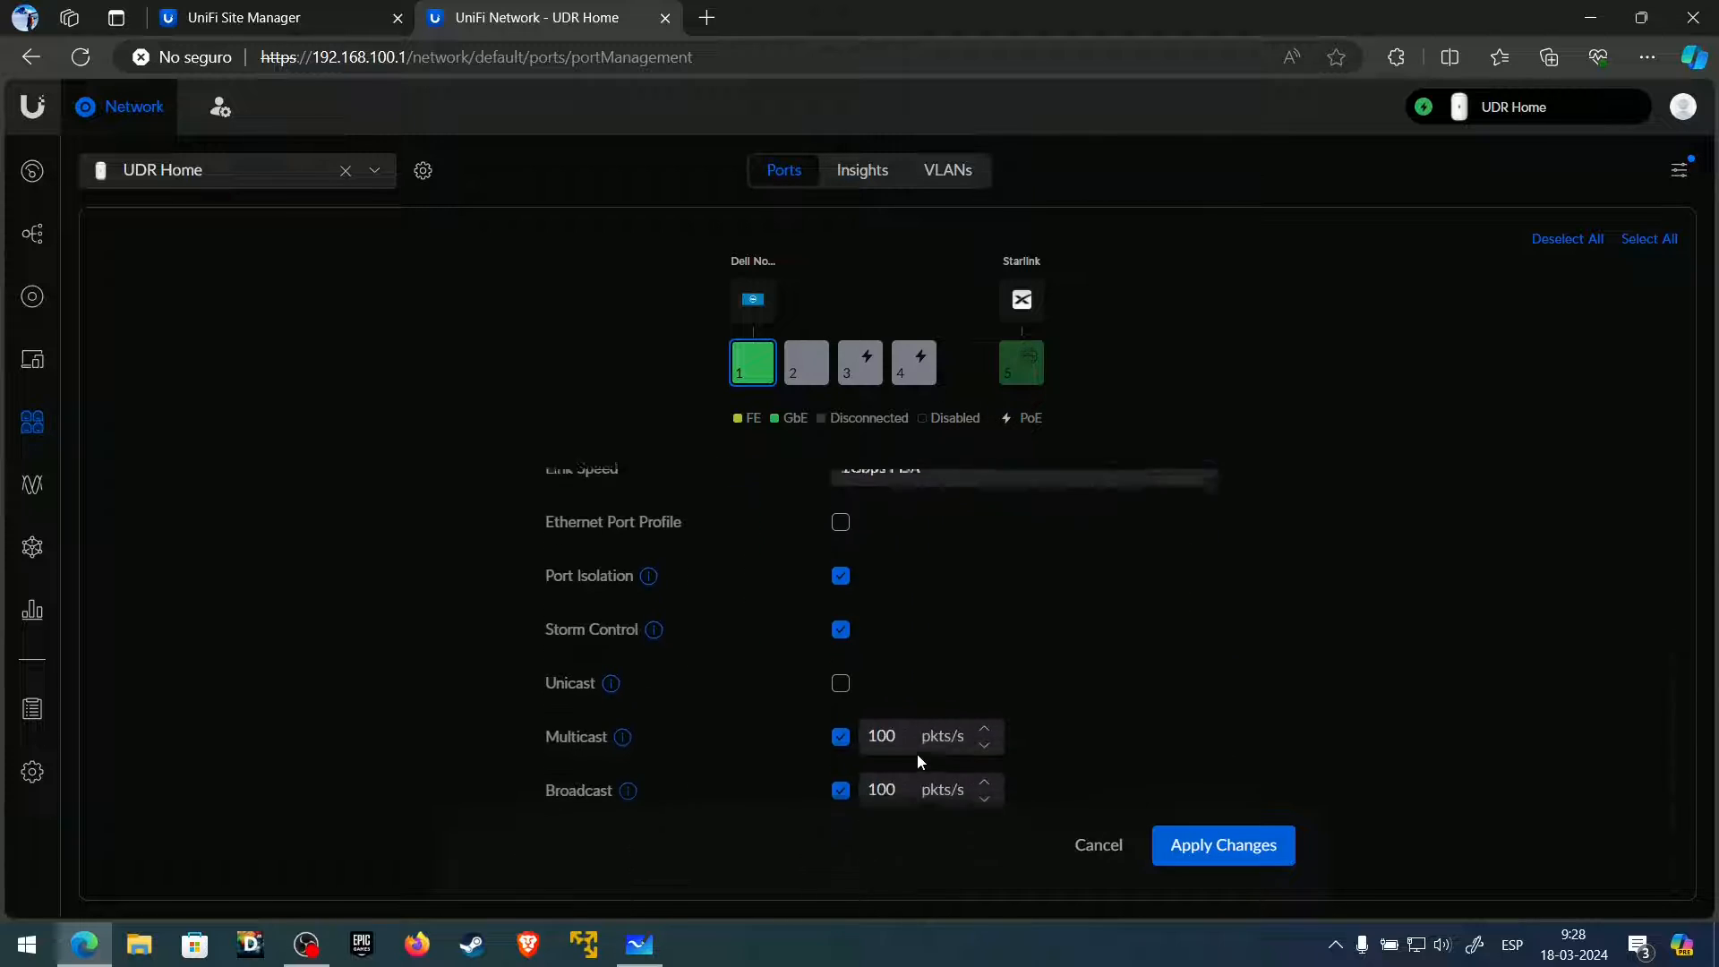
{"action": "scroll", "coordinate": [916, 754], "scroll_direction": "up", "scroll_amount": 4}
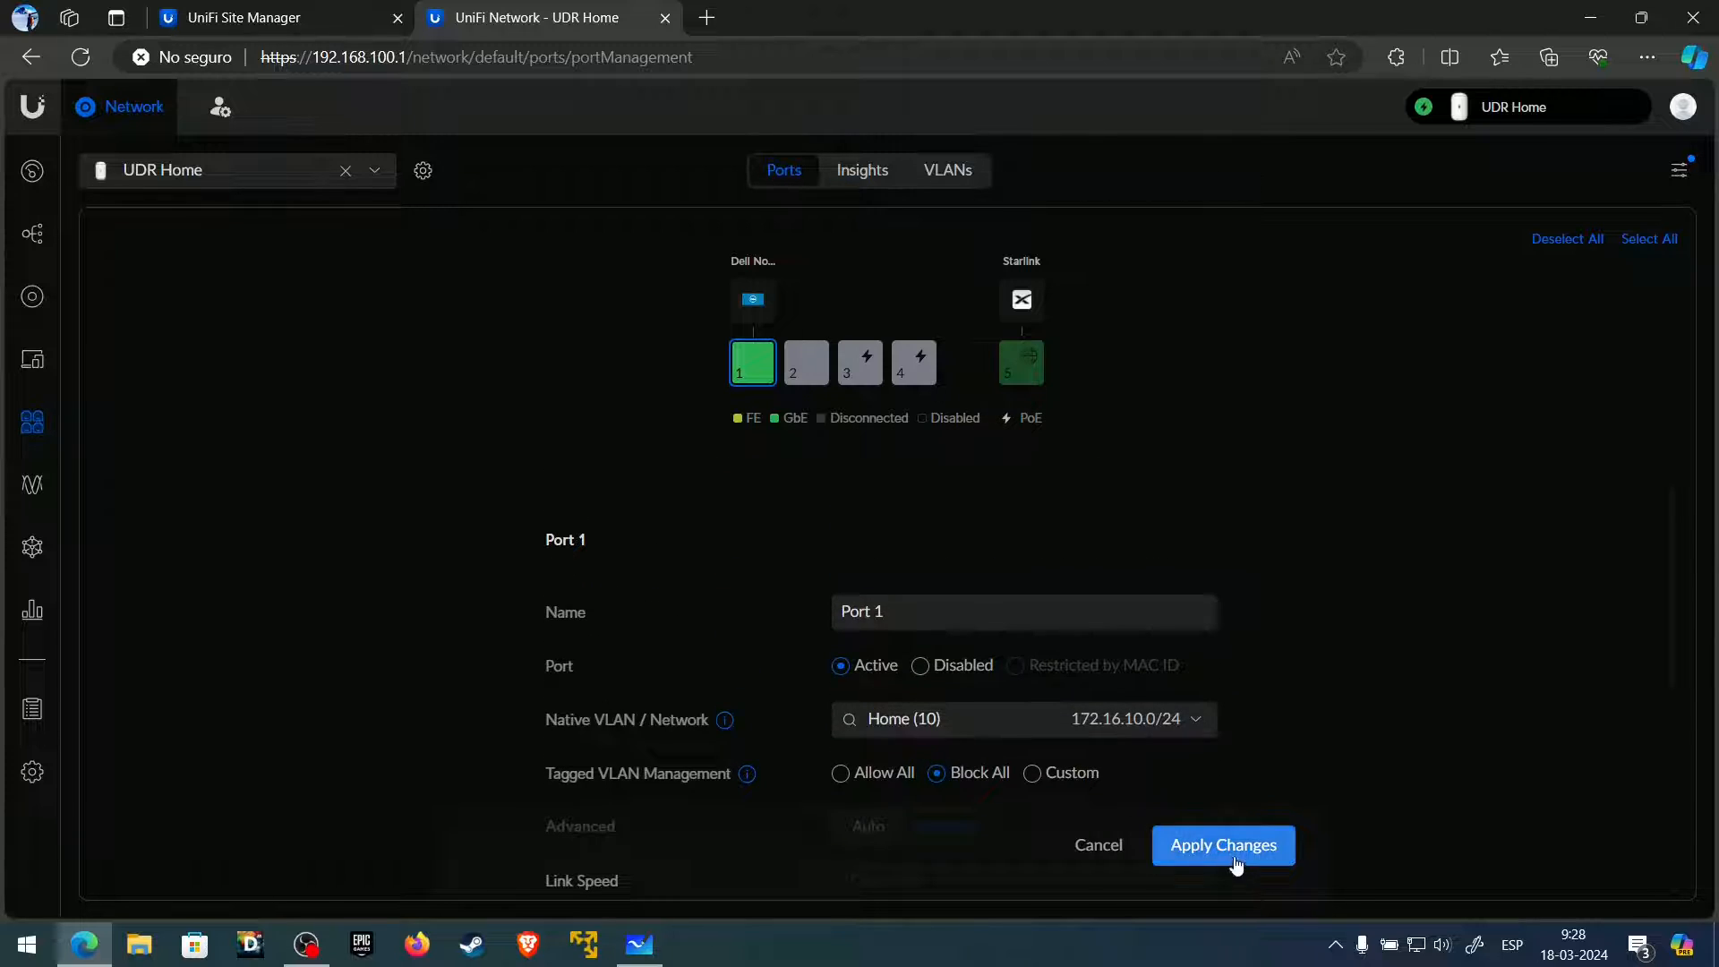
- Leave port 1 without applying its changes and examine port 2's configuration, leaving both ports deselected
{"action": "left_click", "coordinate": [754, 364]}
{"action": "left_click", "coordinate": [805, 363]}
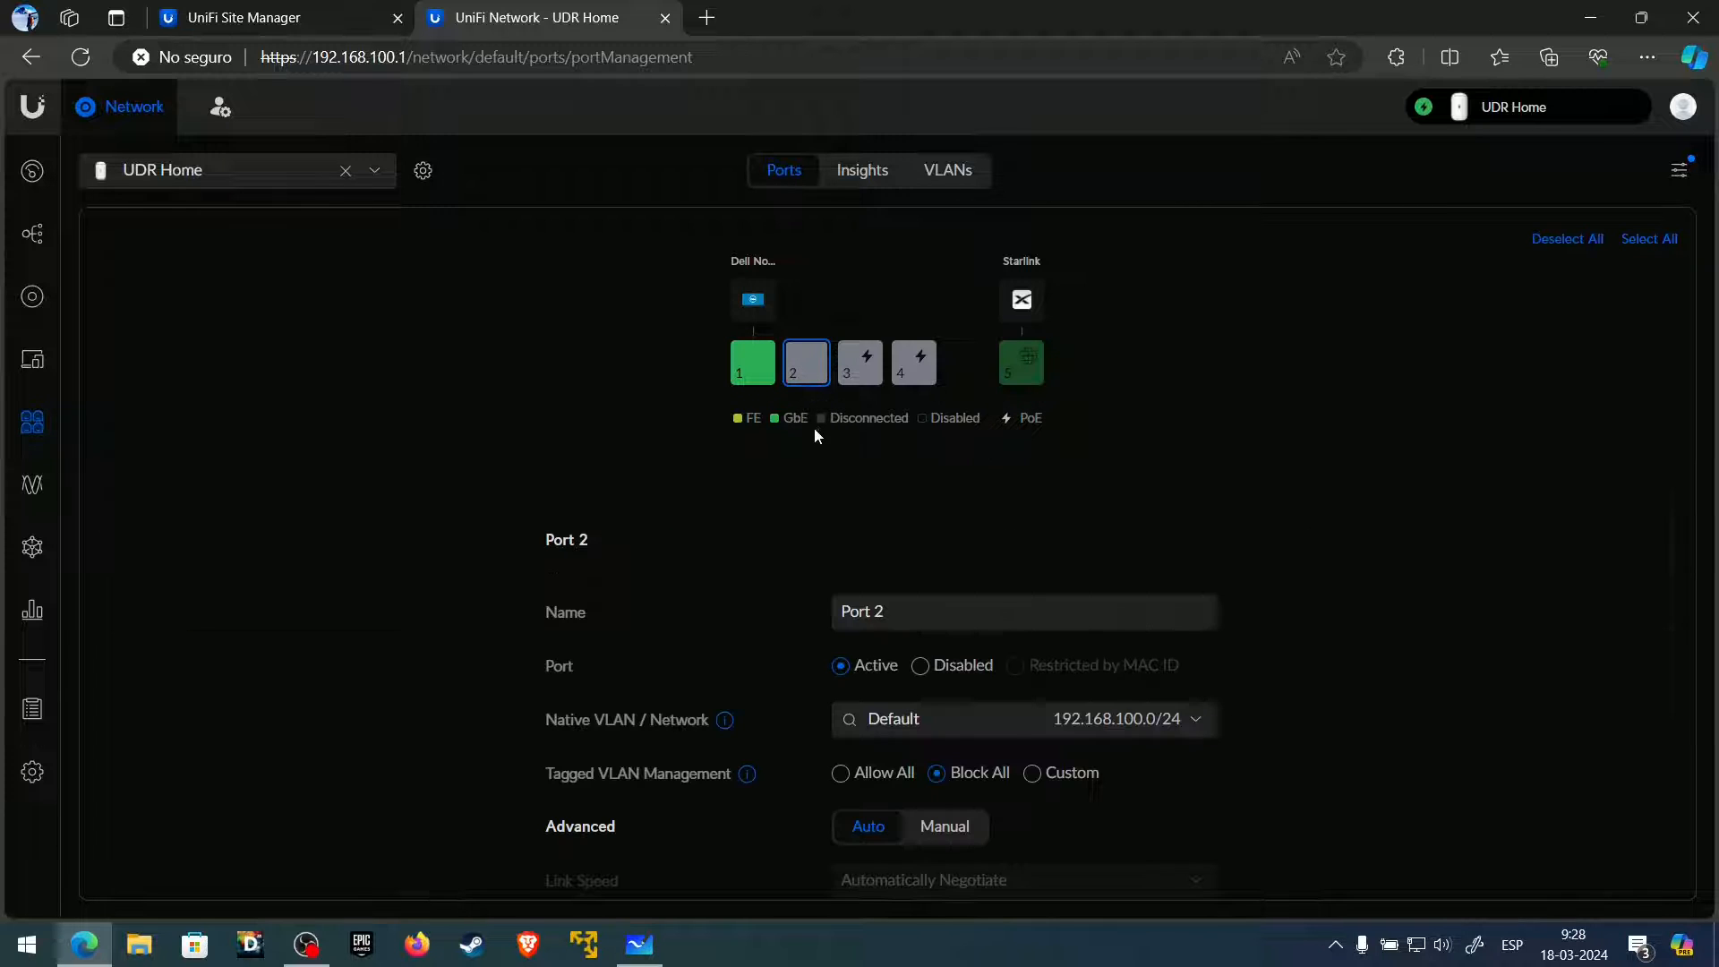
{"action": "scroll", "coordinate": [932, 753], "scroll_direction": "down", "scroll_amount": 3}
{"action": "scroll", "coordinate": [932, 767], "scroll_direction": "up", "scroll_amount": 3}
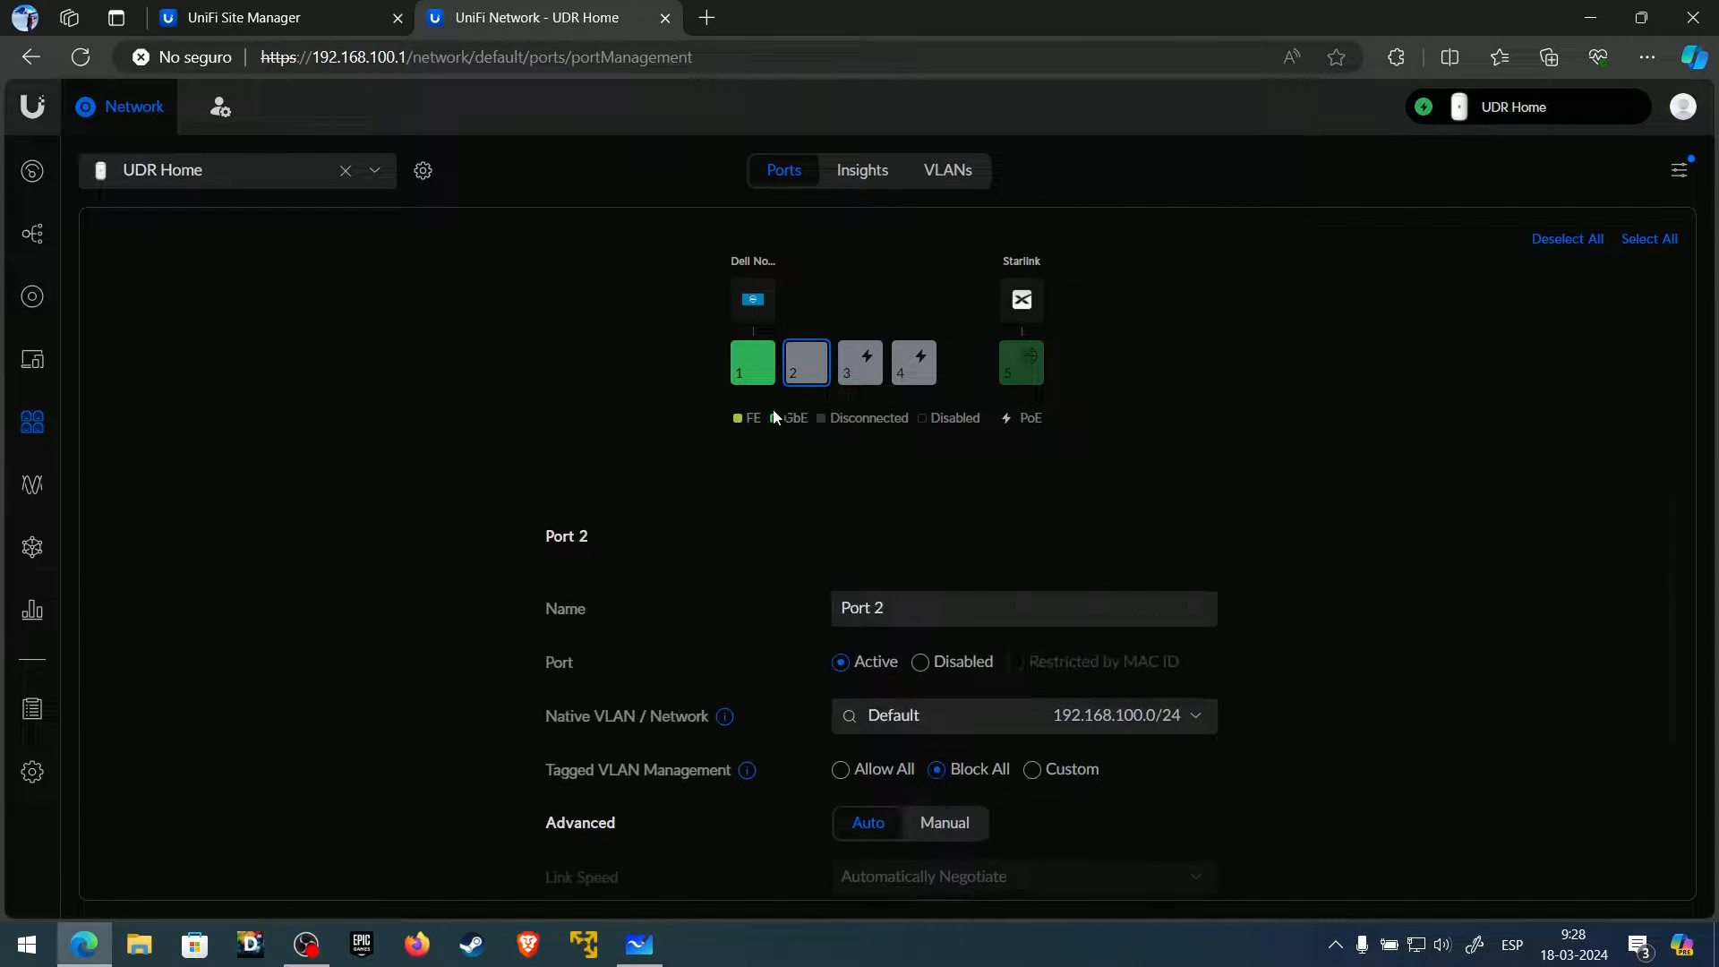
{"action": "left_click", "coordinate": [786, 375]}
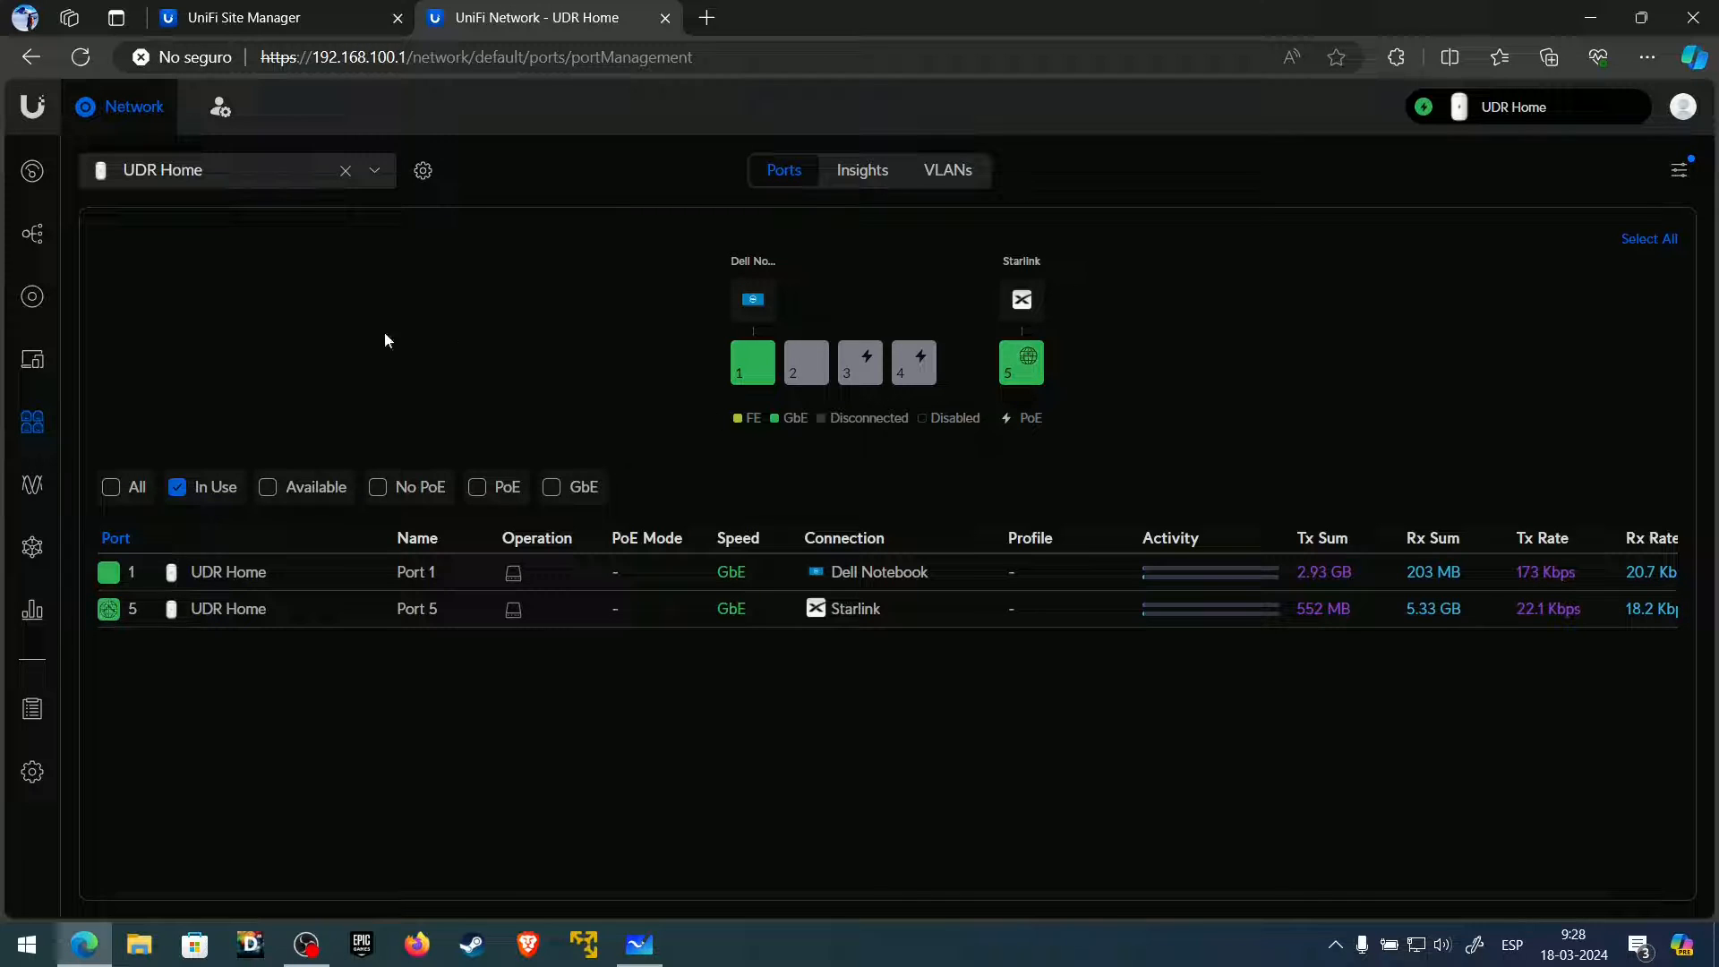
- Create a new Ethernet port profile in the network settings and name it Acceso VLAN 10
{"action": "left_click", "coordinate": [32, 775]}
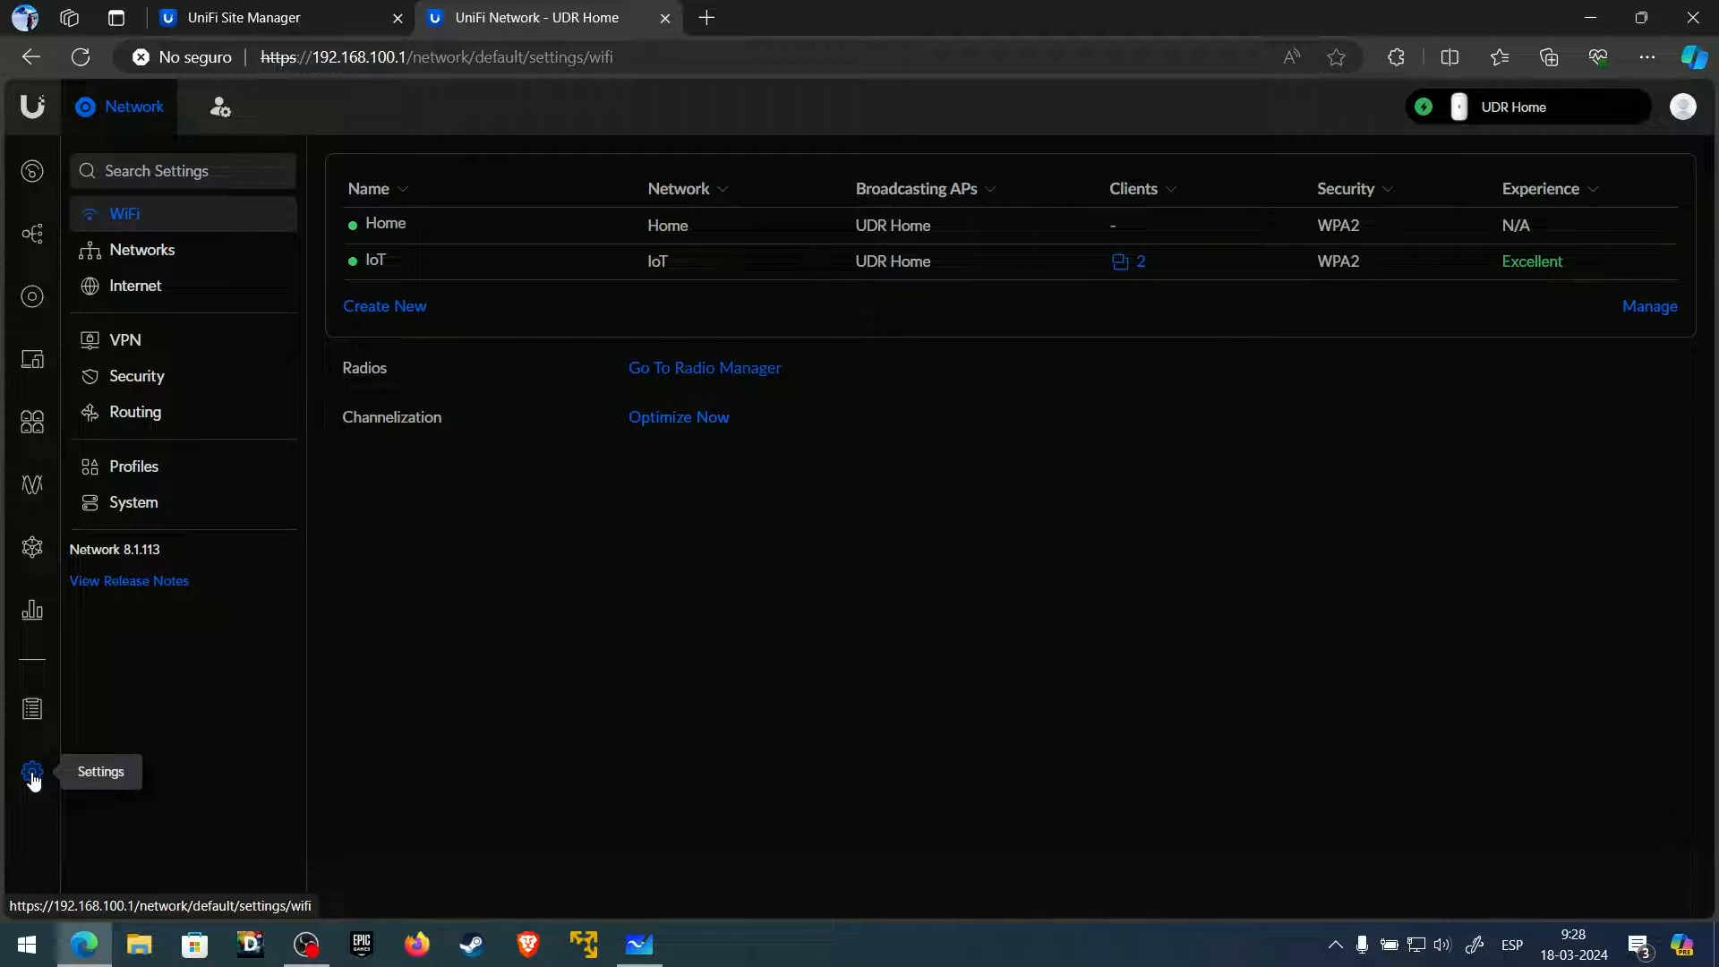
{"action": "left_click", "coordinate": [177, 471]}
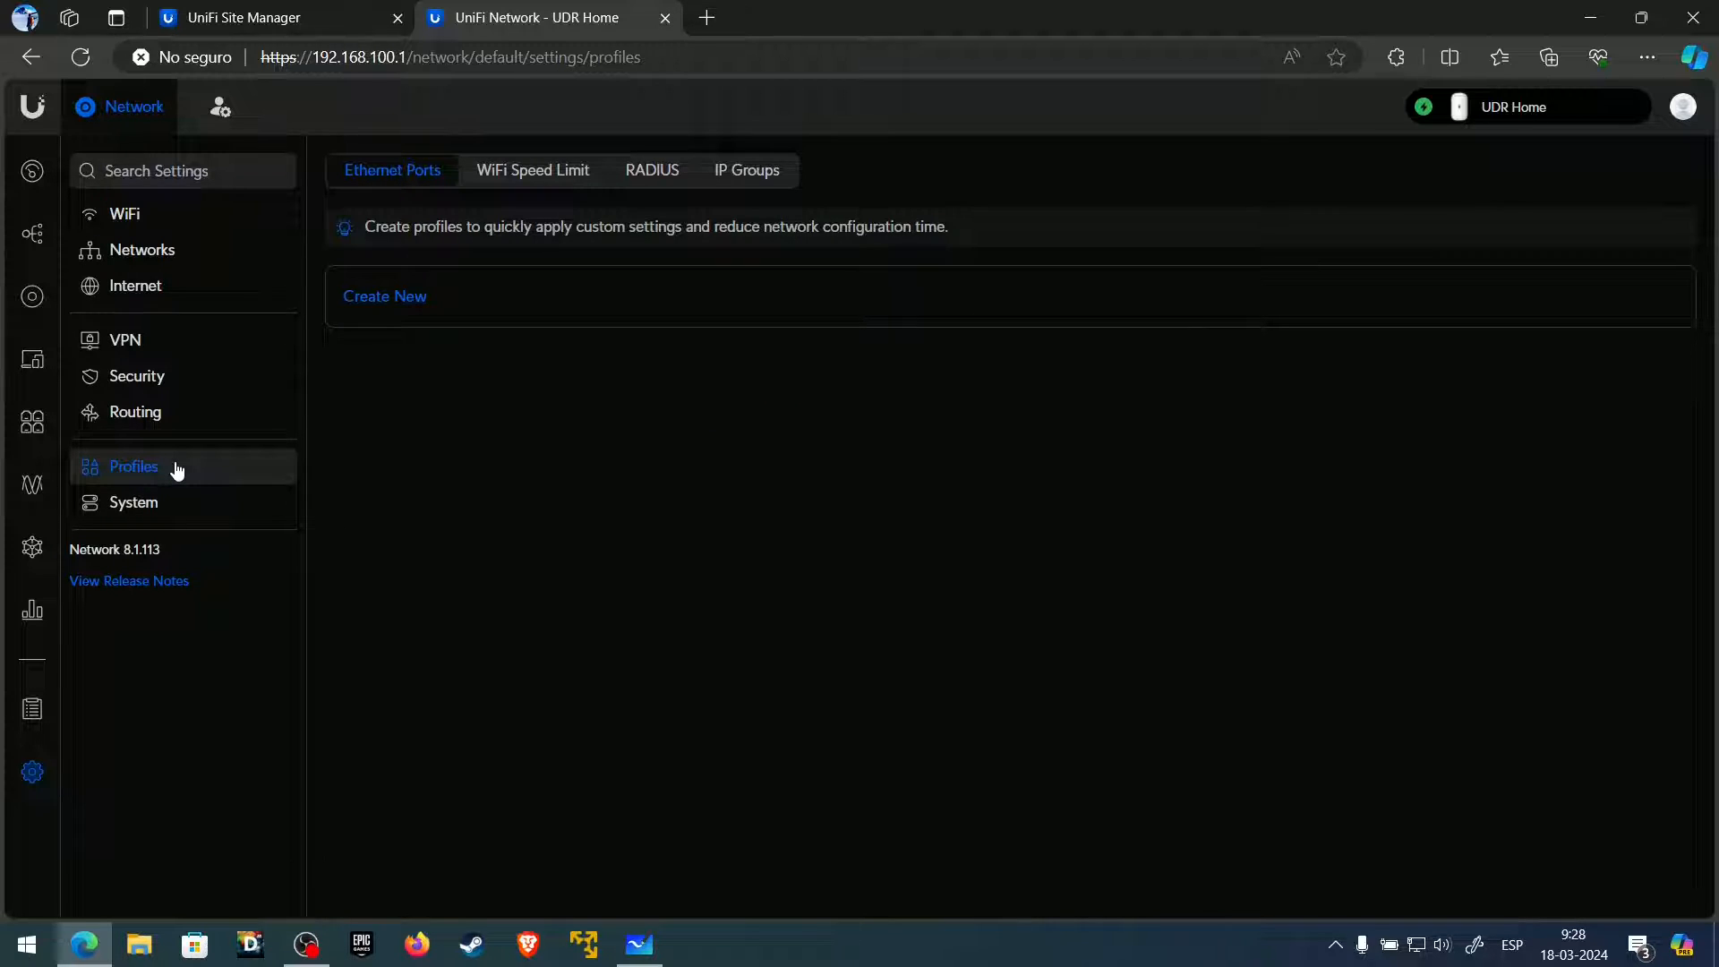
{"action": "left_click", "coordinate": [383, 298]}
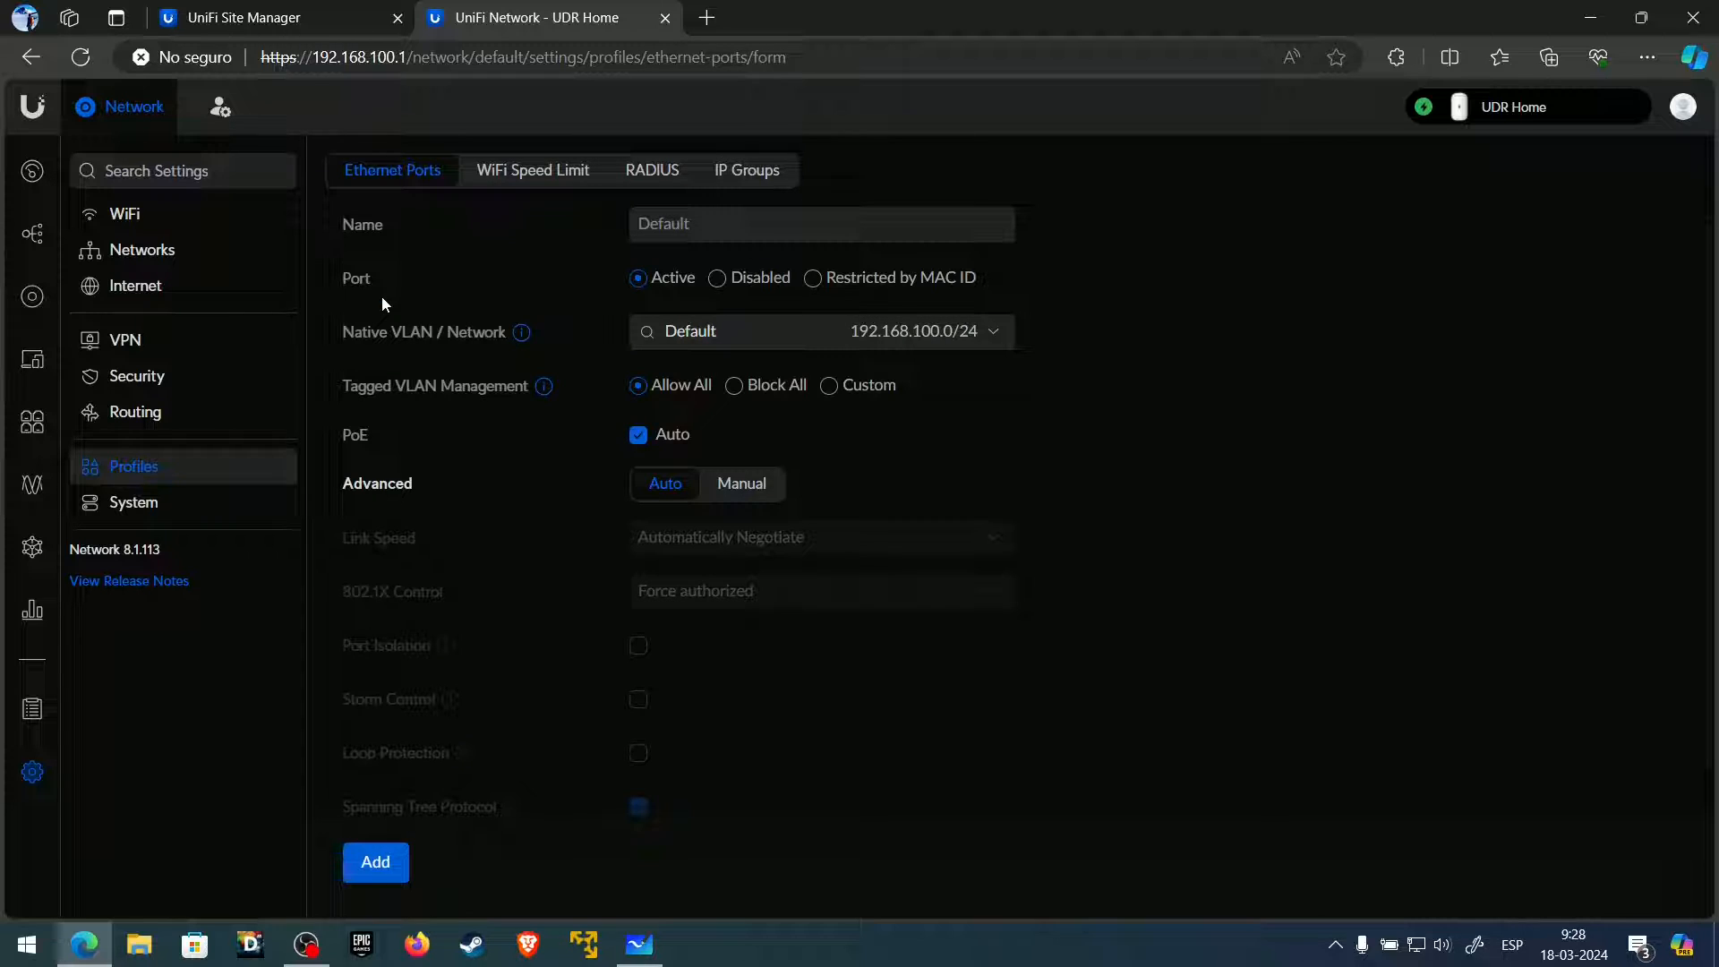
{"action": "left_click", "coordinate": [725, 222]}
{"action": "type", "text": "A"}
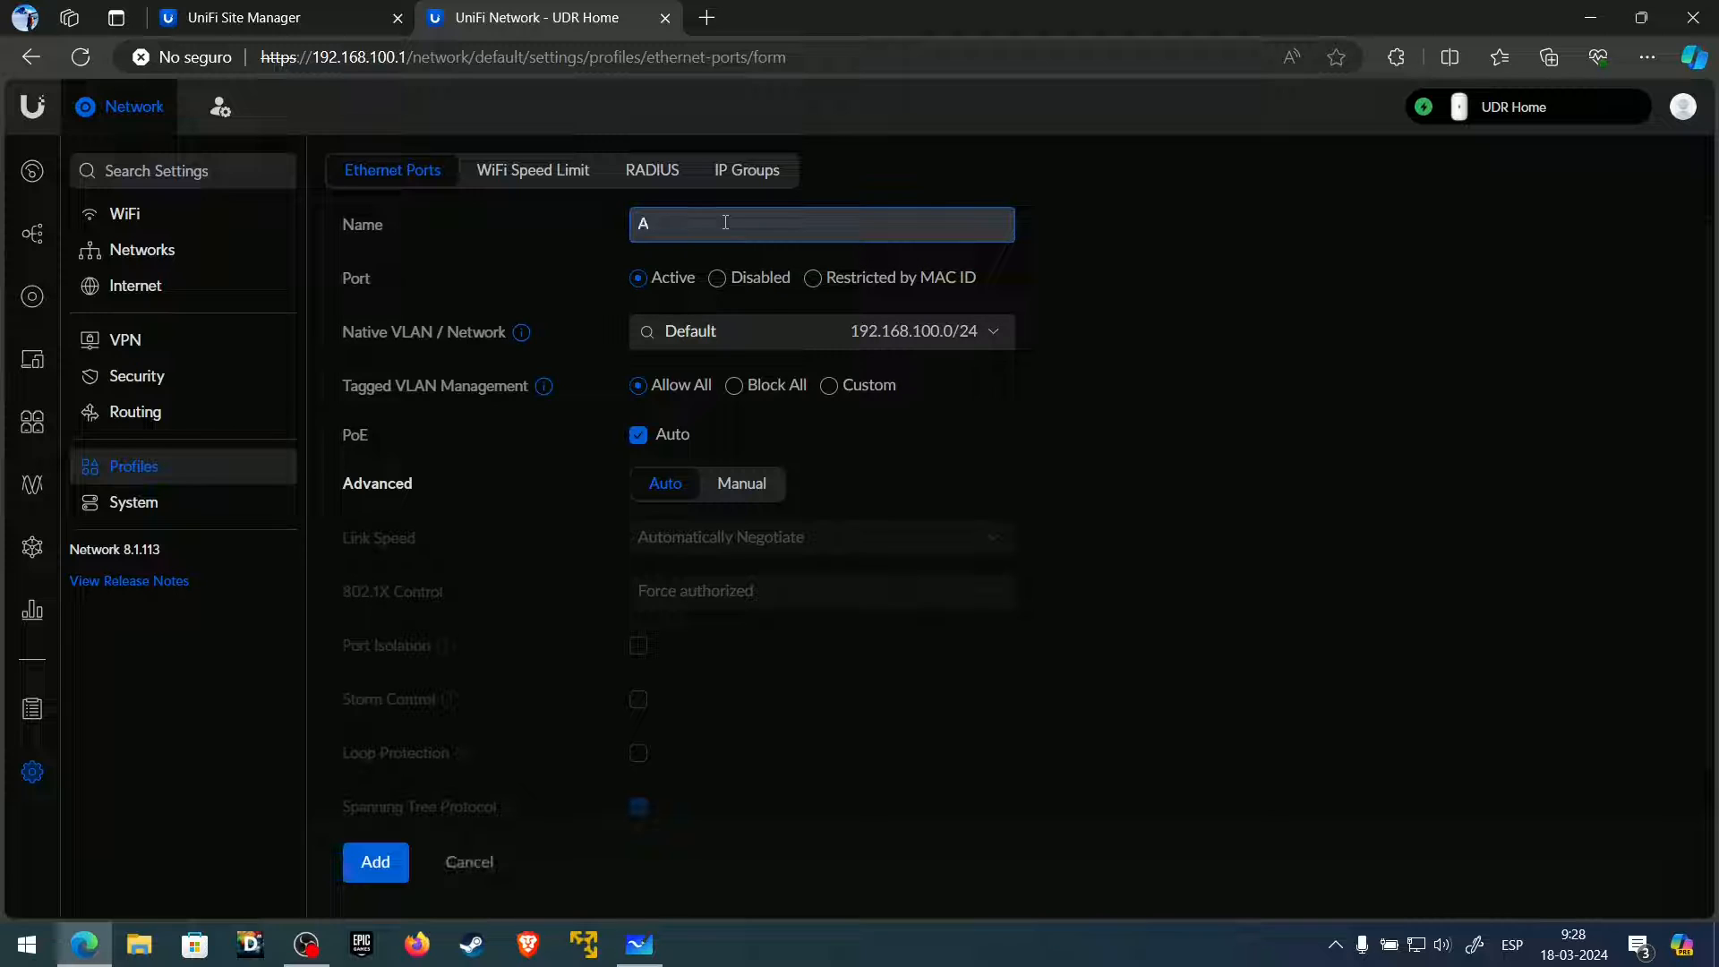
{"action": "type", "text": "cceso VLAN 10"}
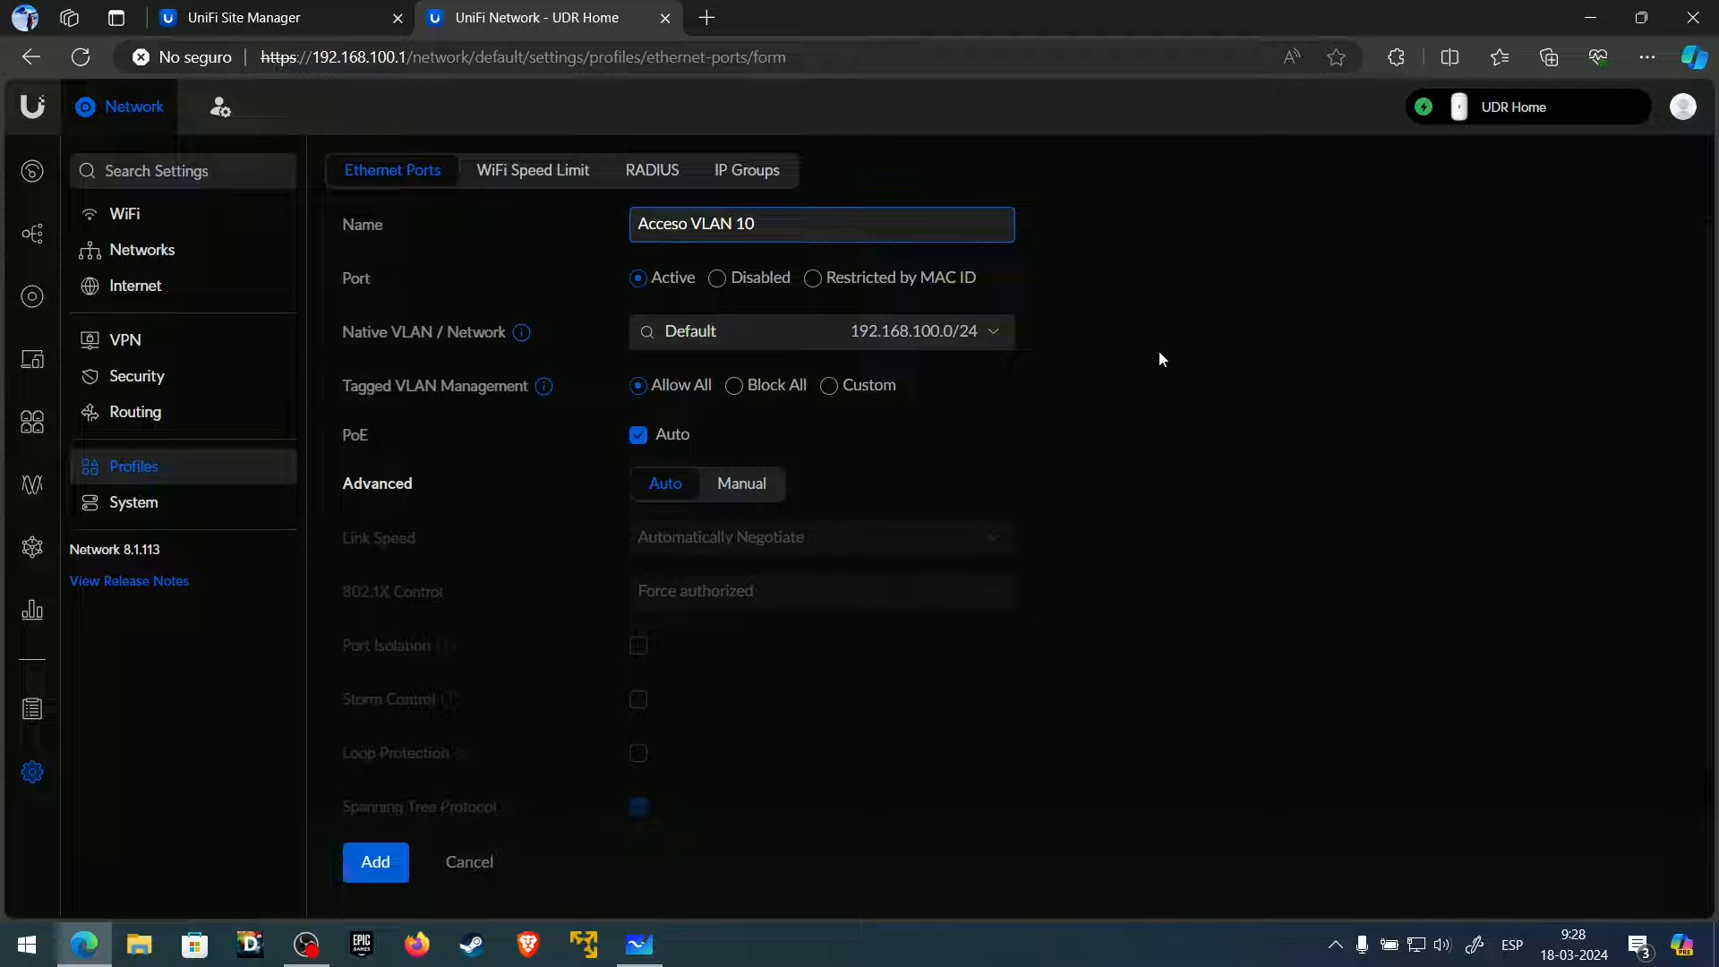
- Keep the profile's port active and set its native network to Home (10) with tagged VLAN management on Block All
{"action": "left_click", "coordinate": [668, 285]}
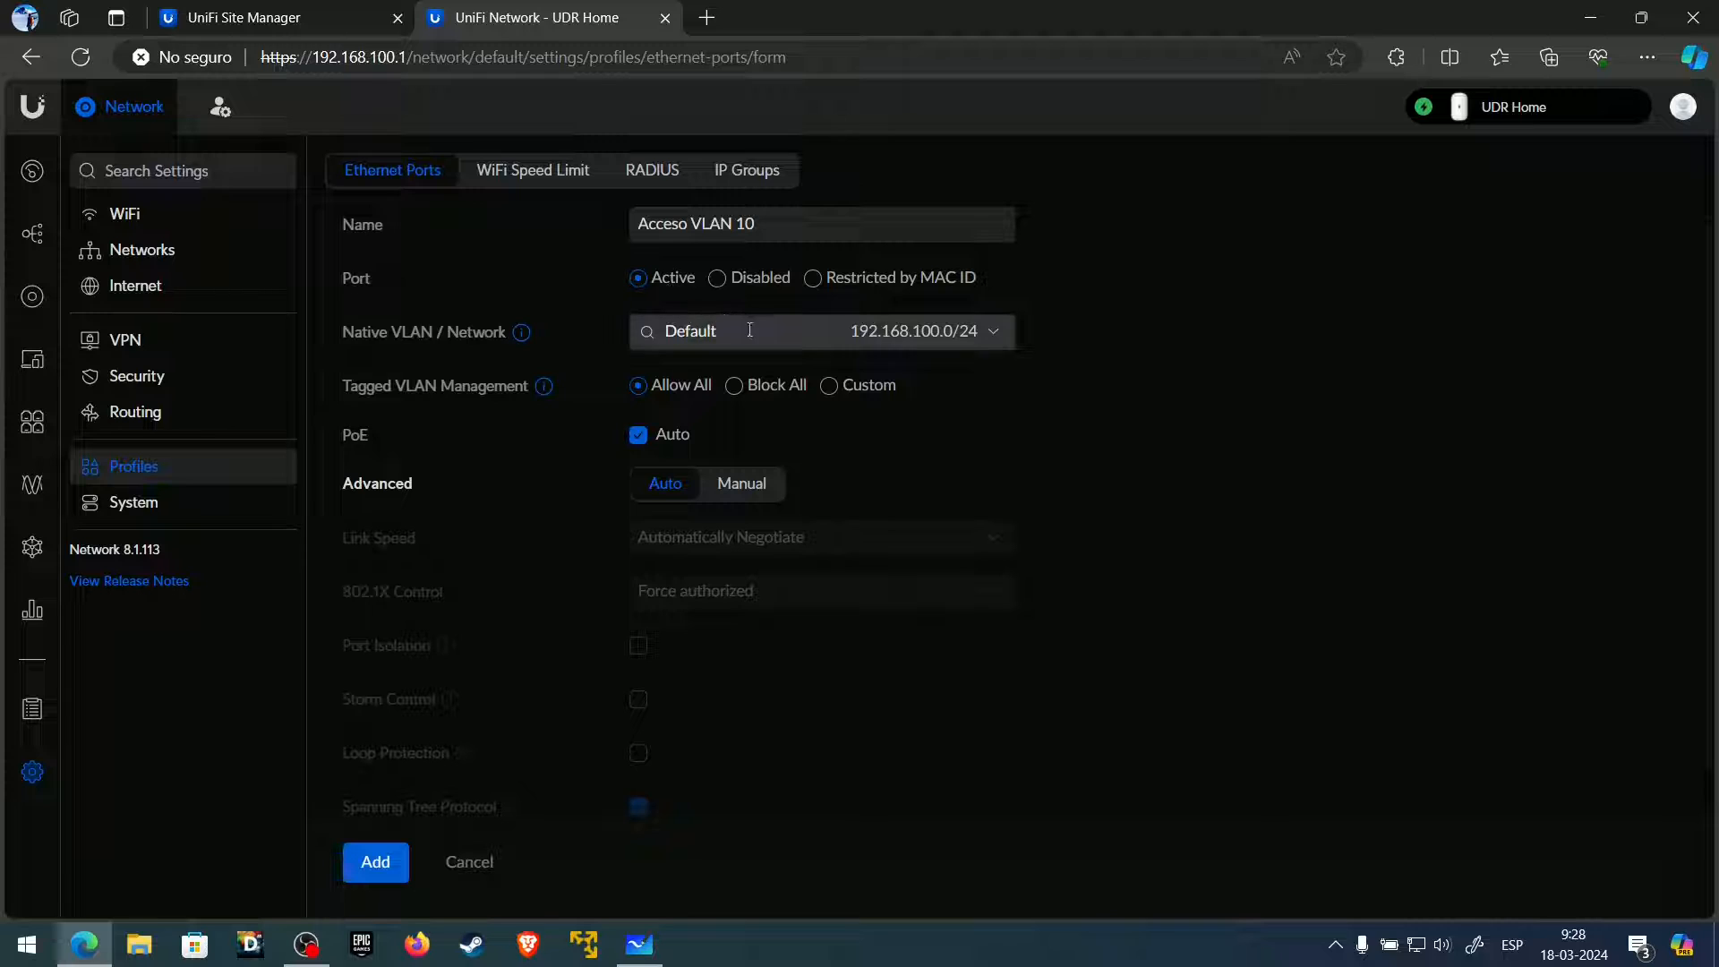
{"action": "left_click", "coordinate": [707, 331]}
{"action": "left_click", "coordinate": [751, 404]}
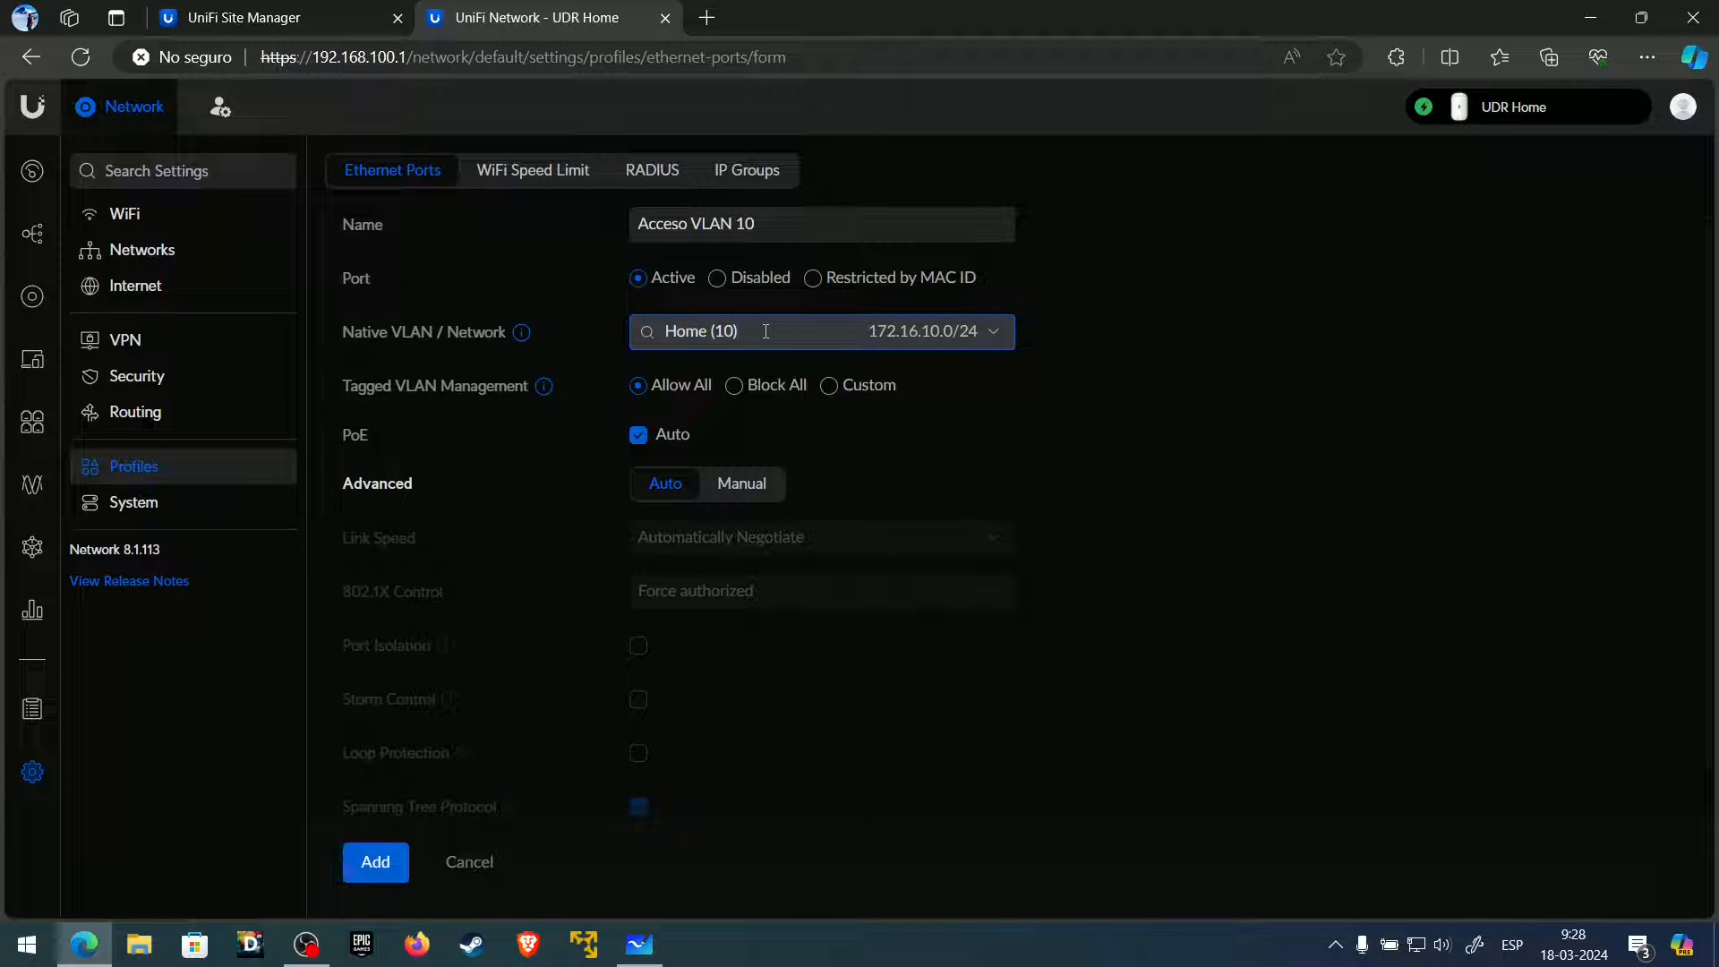
{"action": "left_click", "coordinate": [770, 395]}
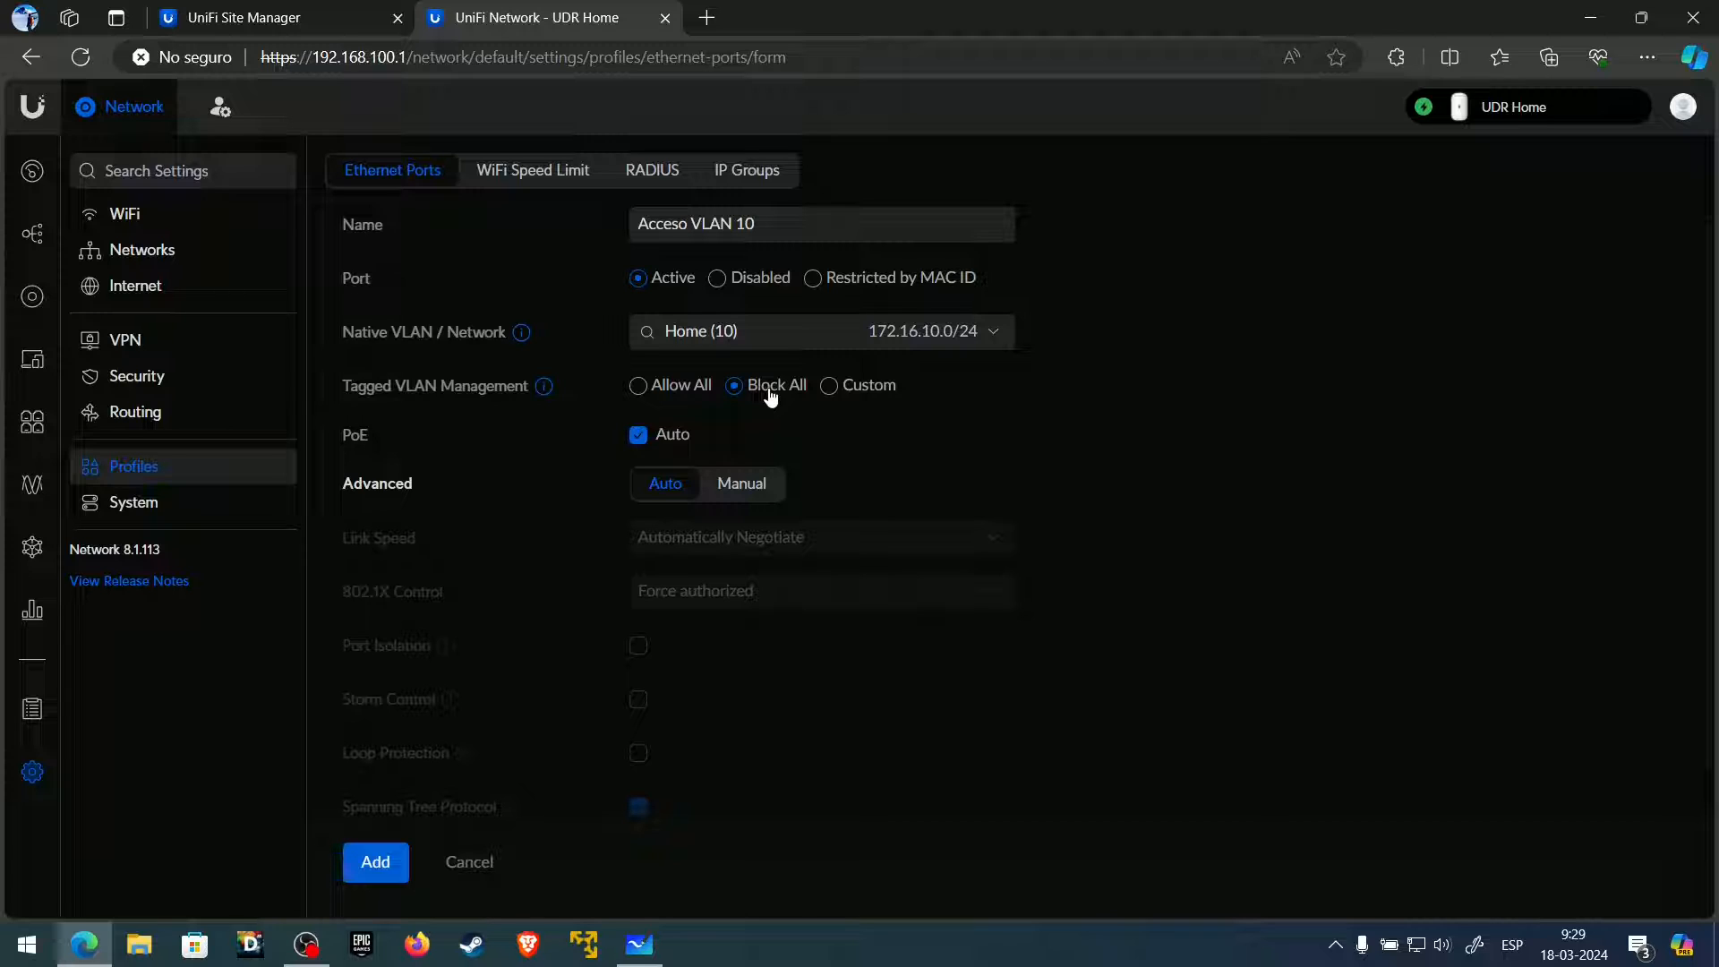
- Turn off automatic PoE and switch the profile's advanced settings to Manual, keeping the link speed on Automatically Negotiate
{"action": "left_click", "coordinate": [671, 442]}
{"action": "left_click", "coordinate": [739, 483]}
{"action": "scroll", "coordinate": [872, 487], "scroll_direction": "down", "scroll_amount": 1}
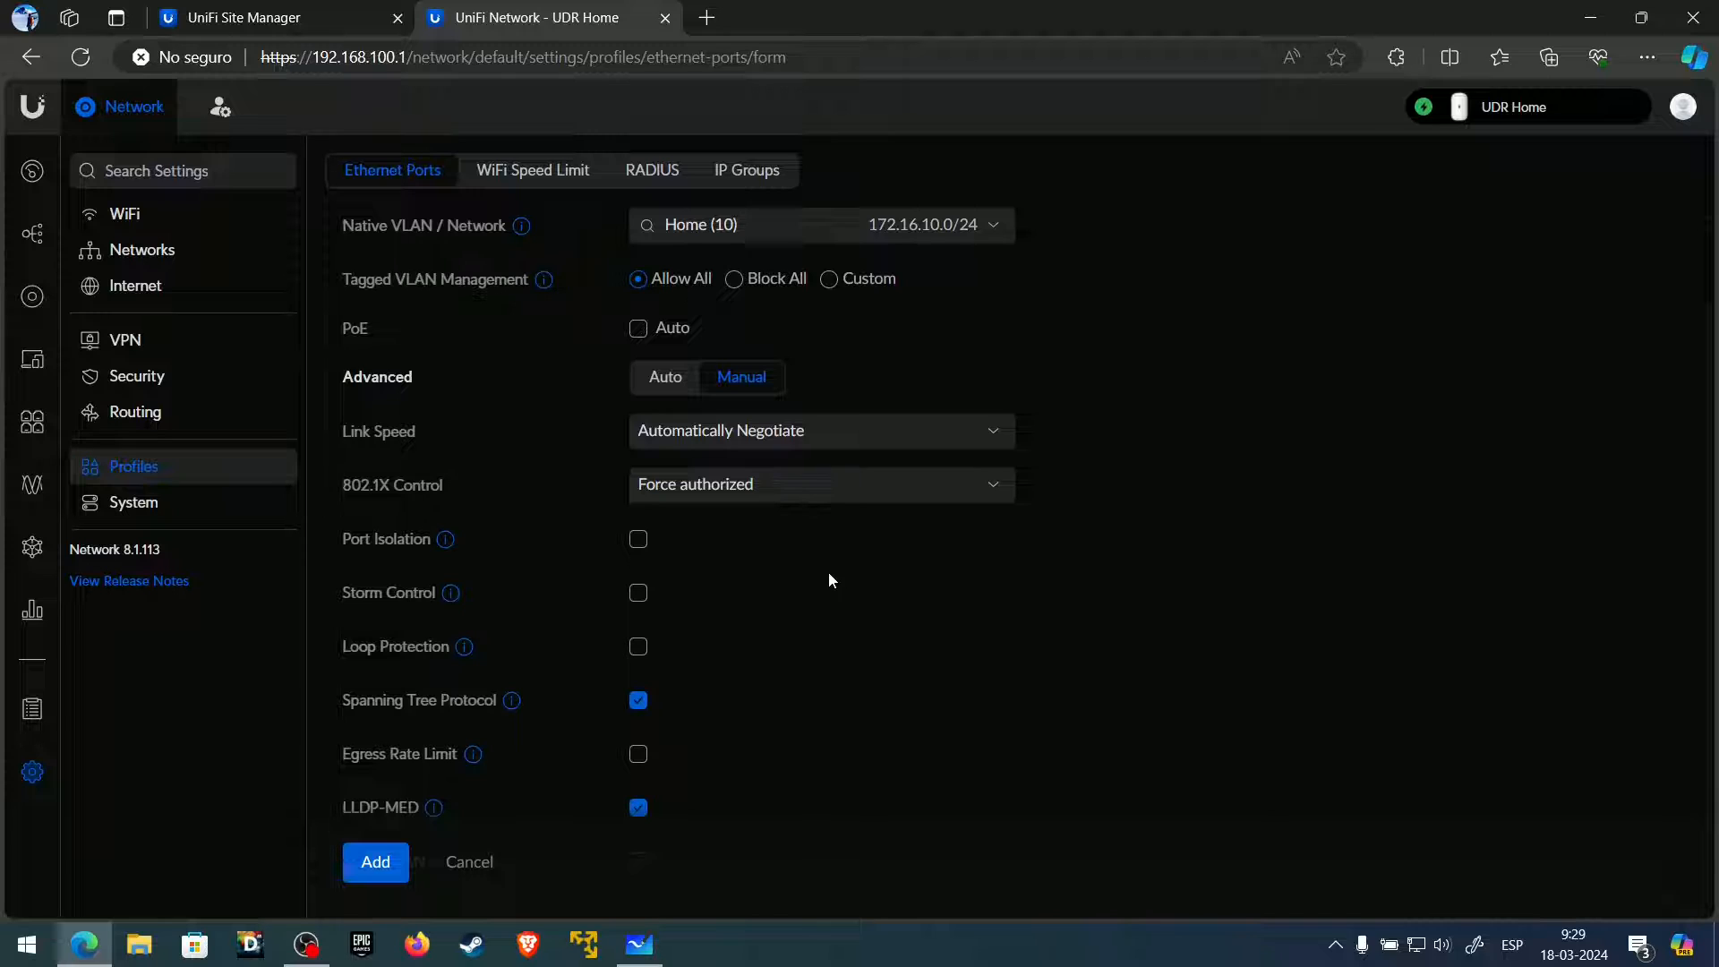
{"action": "left_click", "coordinate": [759, 439]}
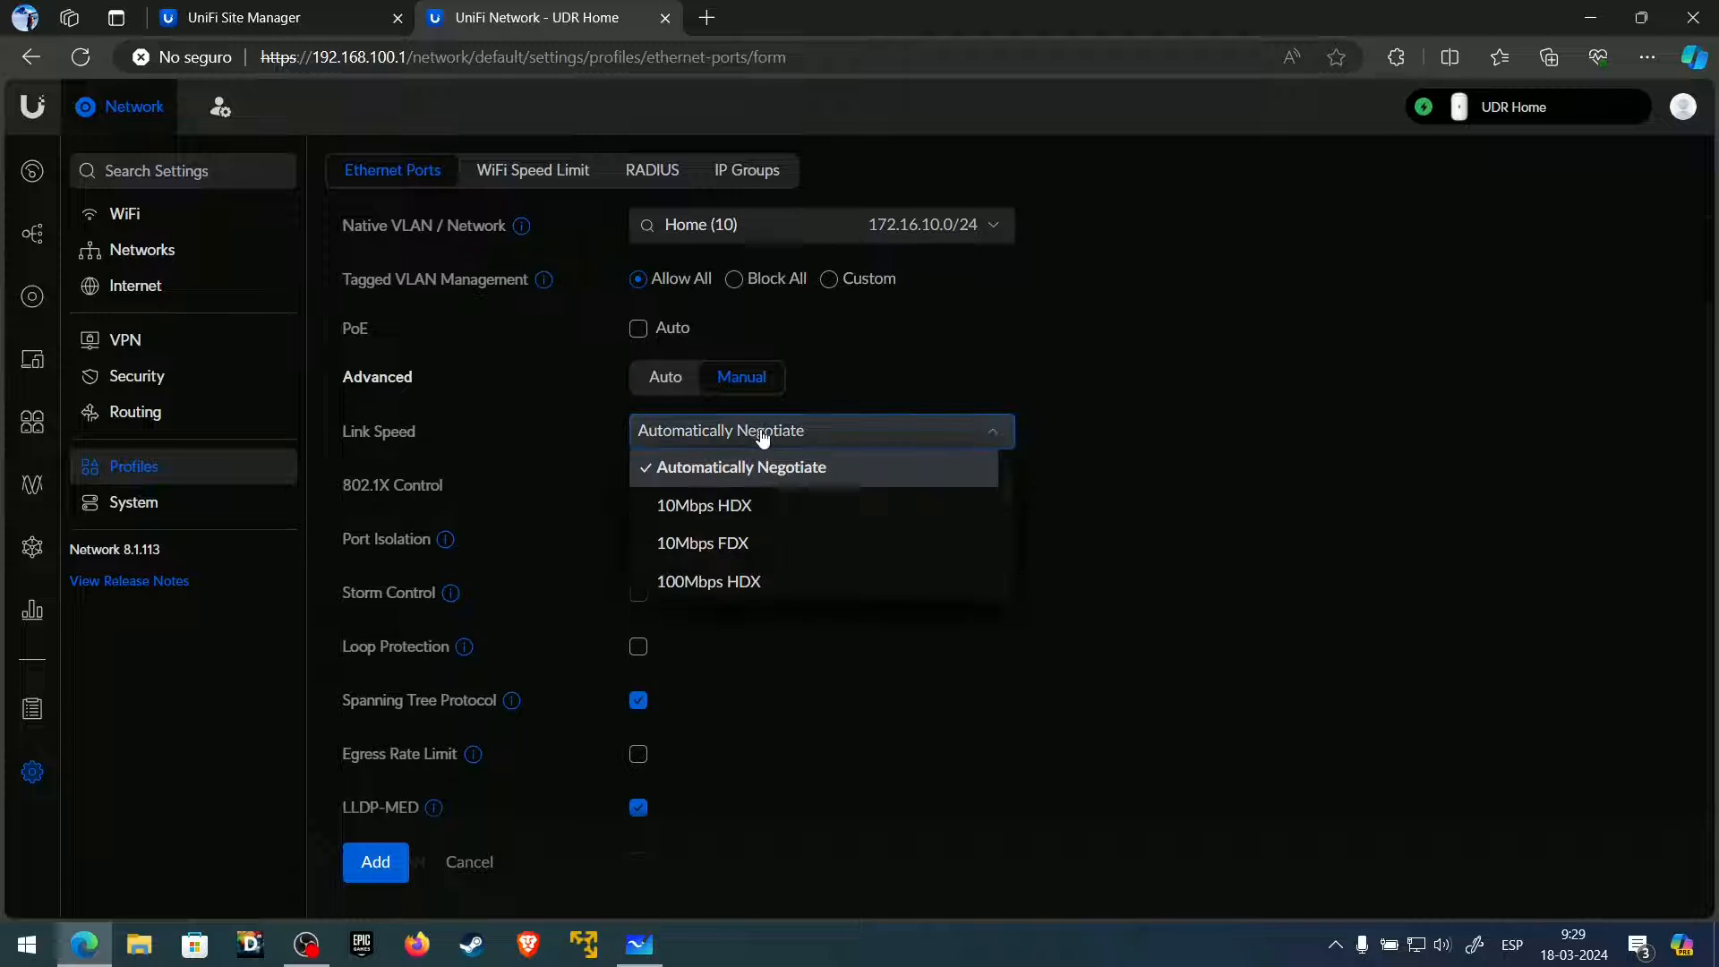
{"action": "left_click", "coordinate": [806, 473]}
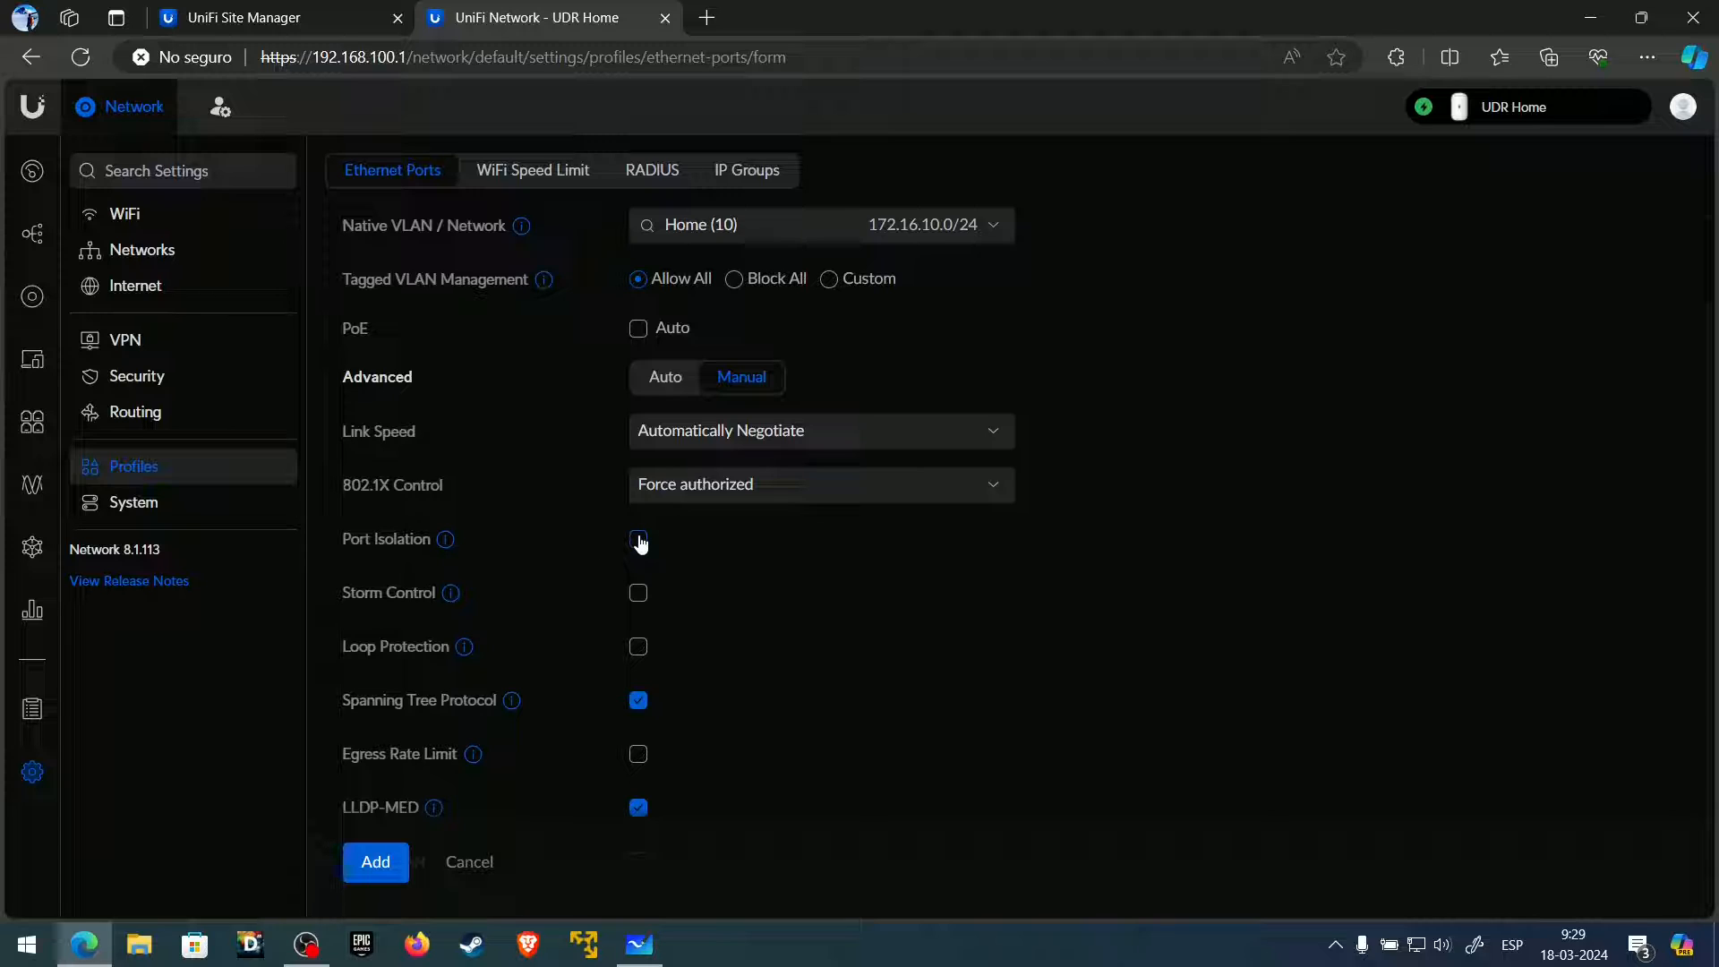
- Turn Spanning Tree Protocol off and back on in the profile
{"action": "scroll", "coordinate": [640, 658], "scroll_direction": "down", "scroll_amount": 1}
{"action": "left_click", "coordinate": [639, 635]}
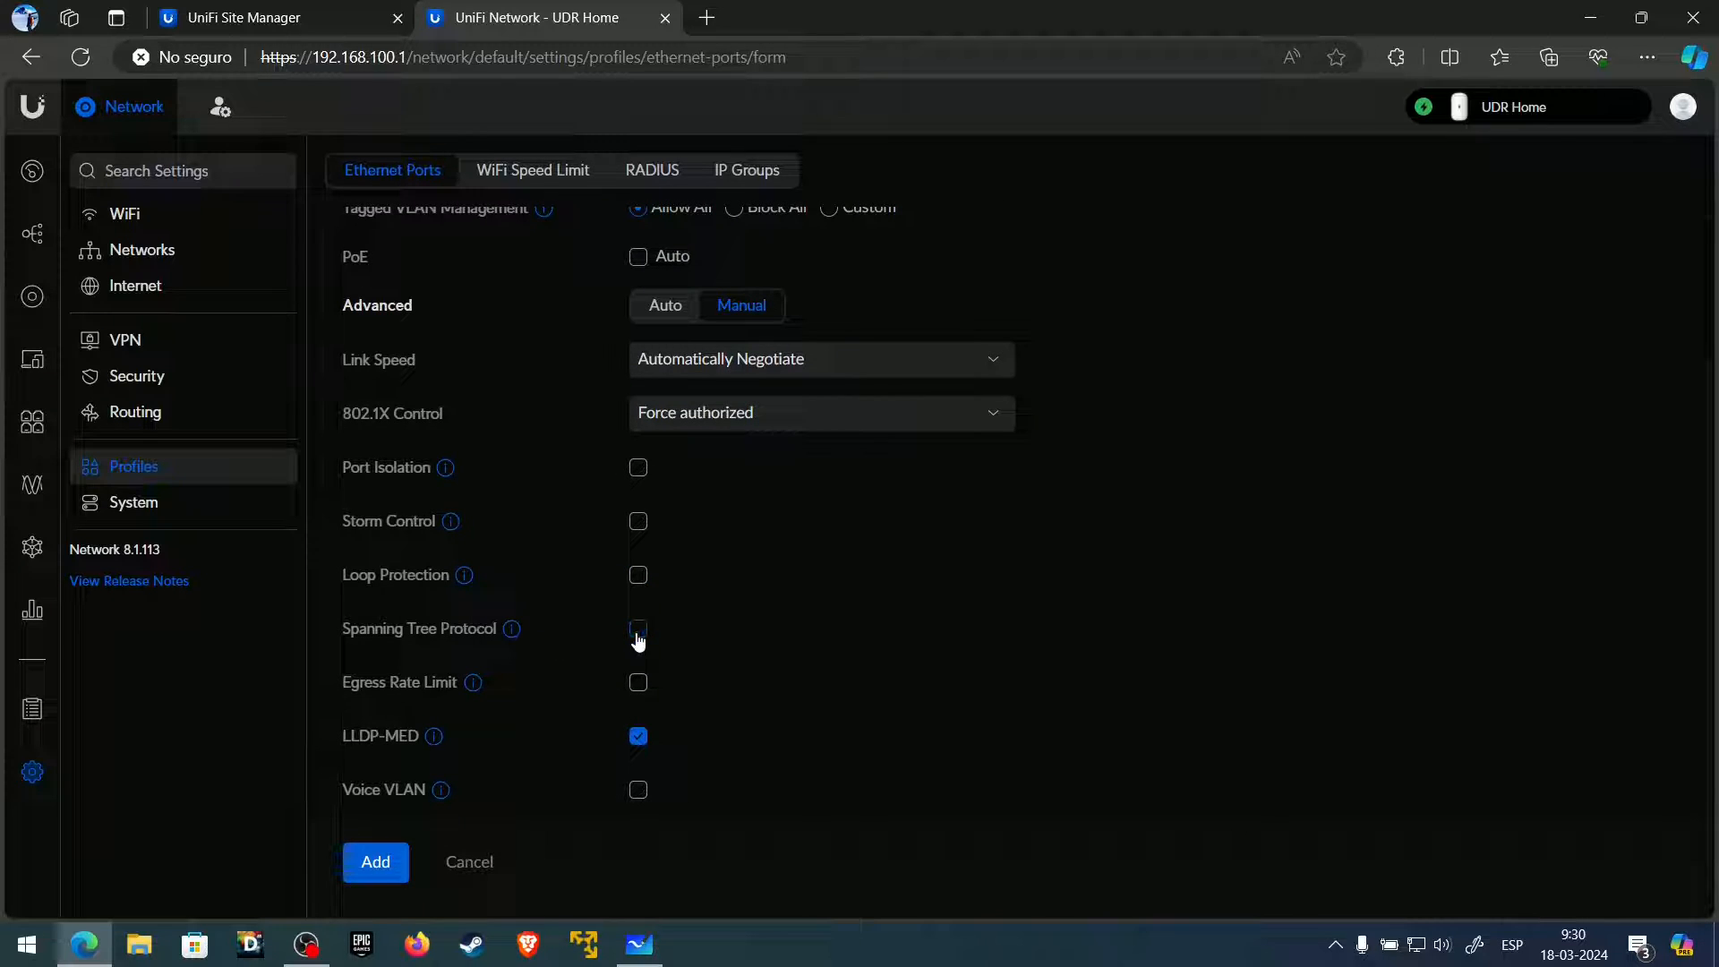
{"action": "left_click", "coordinate": [638, 634]}
- Read the explanation of LLDP-MED and disable that option in the profile
{"action": "mouse_move", "coordinate": [476, 699]}
{"action": "mouse_move", "coordinate": [435, 735]}
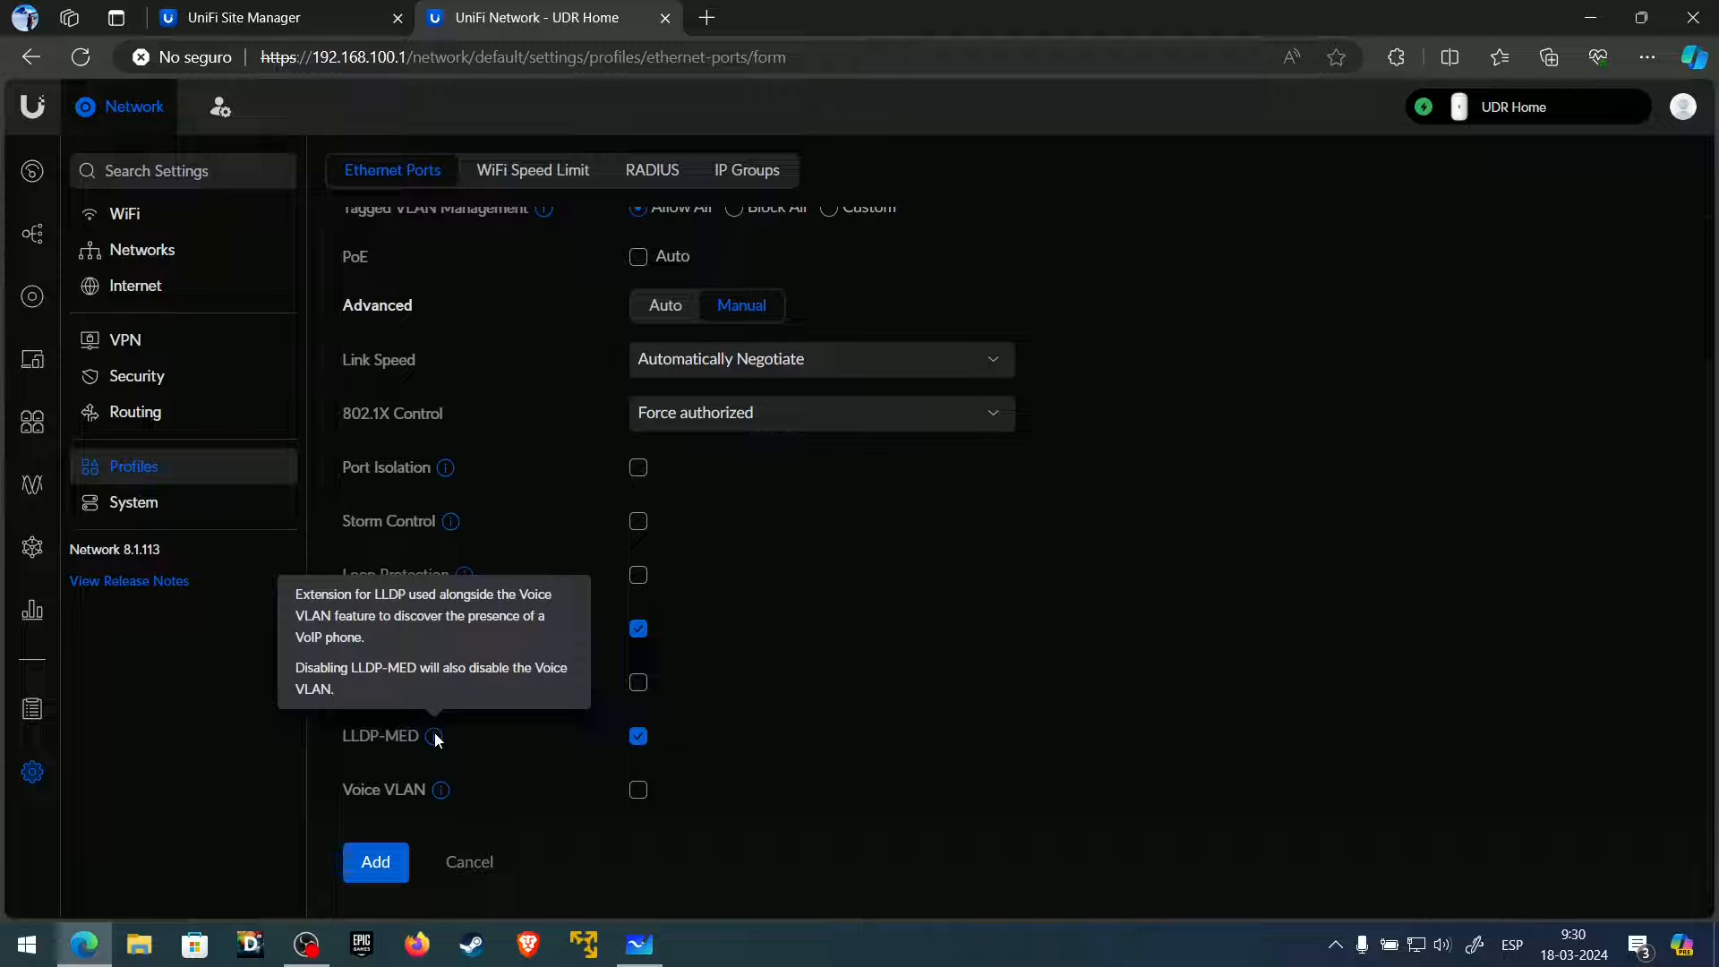
{"action": "left_click", "coordinate": [640, 738]}
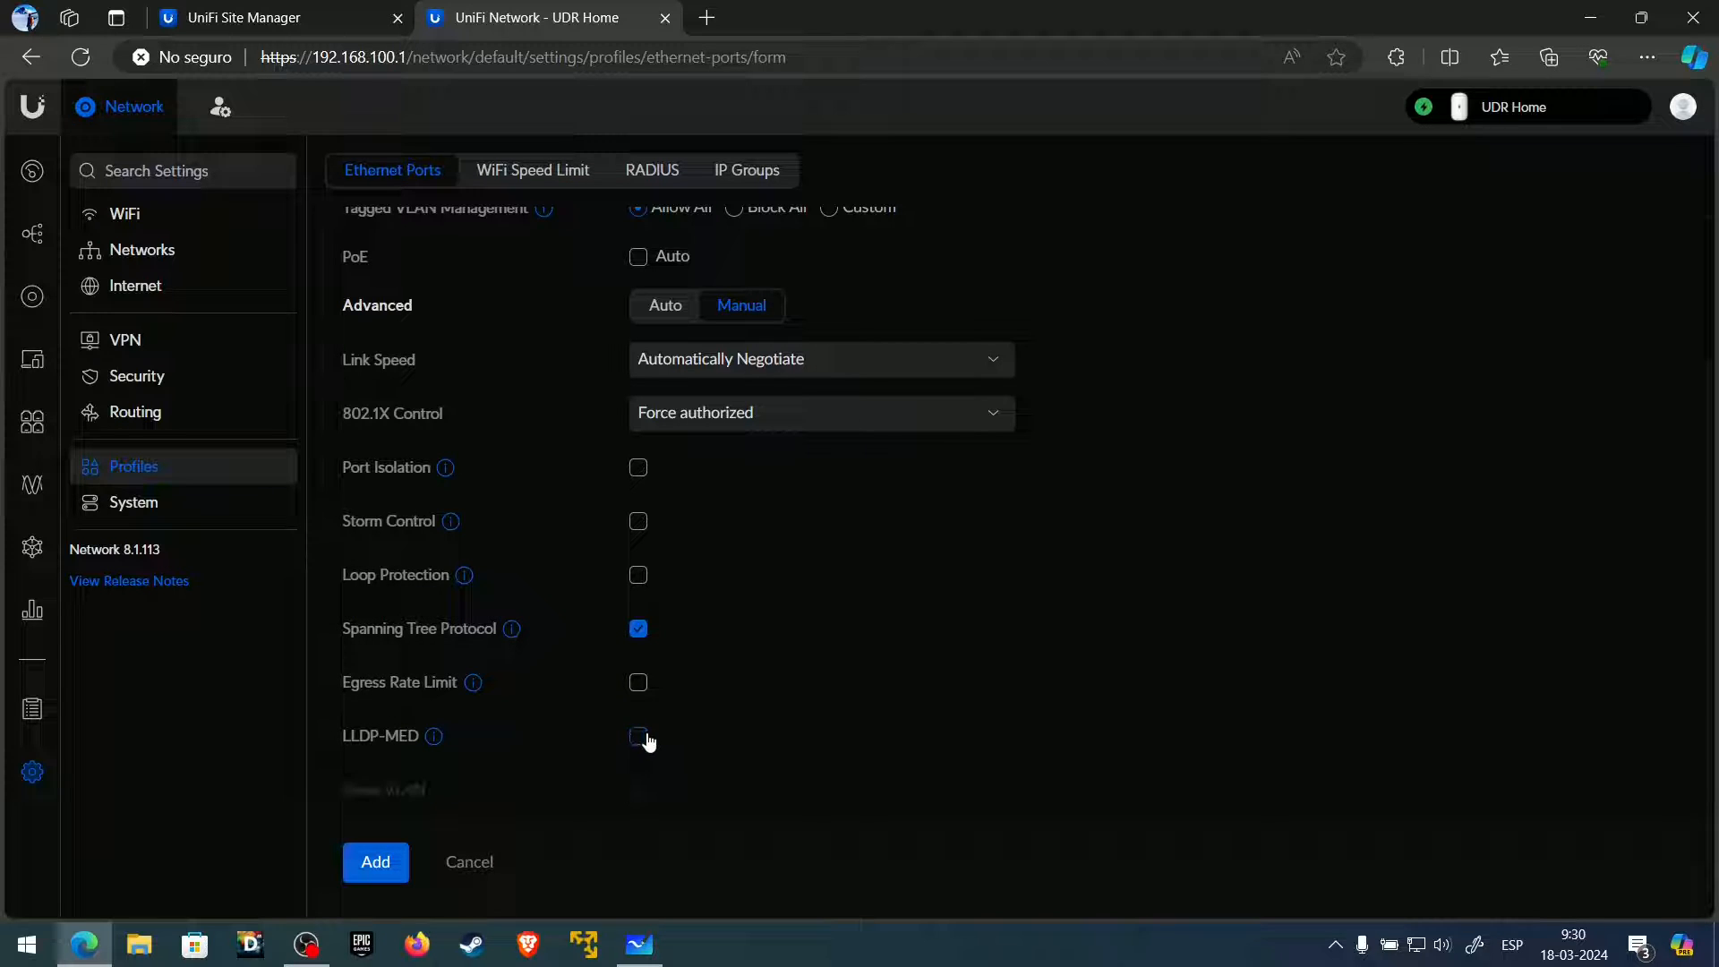
{"action": "mouse_move", "coordinate": [400, 795]}
{"action": "left_click", "coordinate": [638, 736]}
{"action": "left_click", "coordinate": [639, 743]}
{"action": "left_click", "coordinate": [639, 742]}
{"action": "left_click", "coordinate": [639, 743]}
- Review the settings of the Acceso VLAN 10 profile and add it to the Ethernet port profiles
{"action": "scroll", "coordinate": [716, 711], "scroll_direction": "up", "scroll_amount": 3}
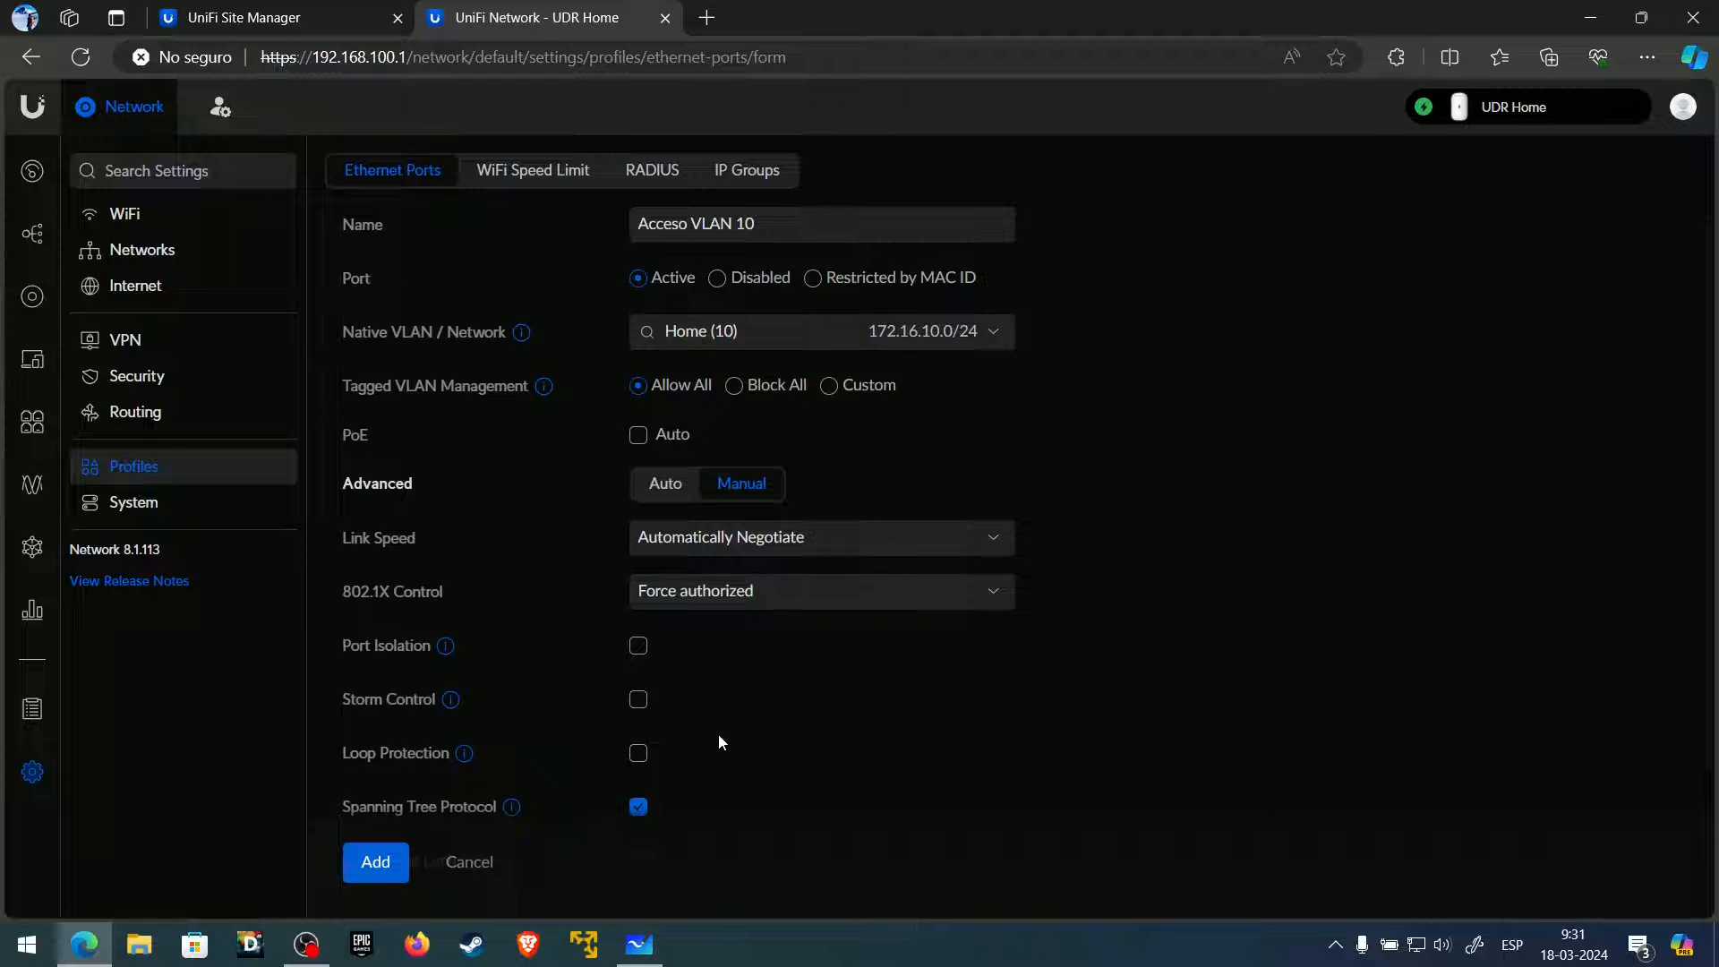
{"action": "scroll", "coordinate": [695, 747], "scroll_direction": "down", "scroll_amount": 3}
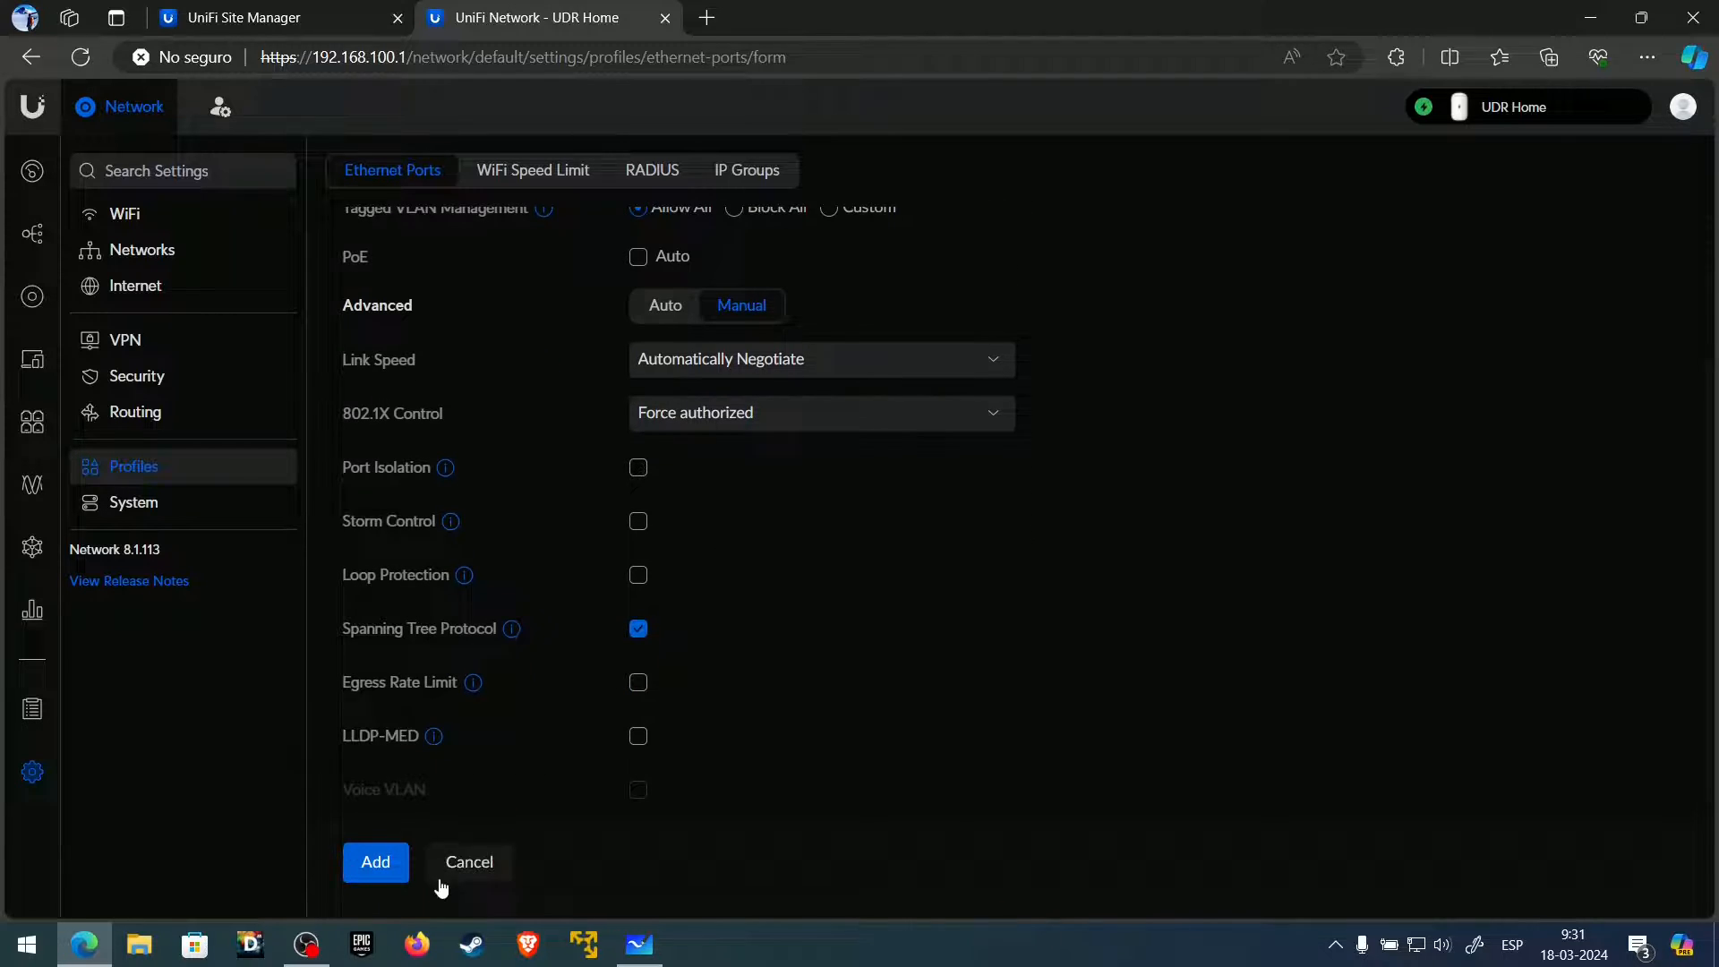
{"action": "left_click", "coordinate": [381, 862]}
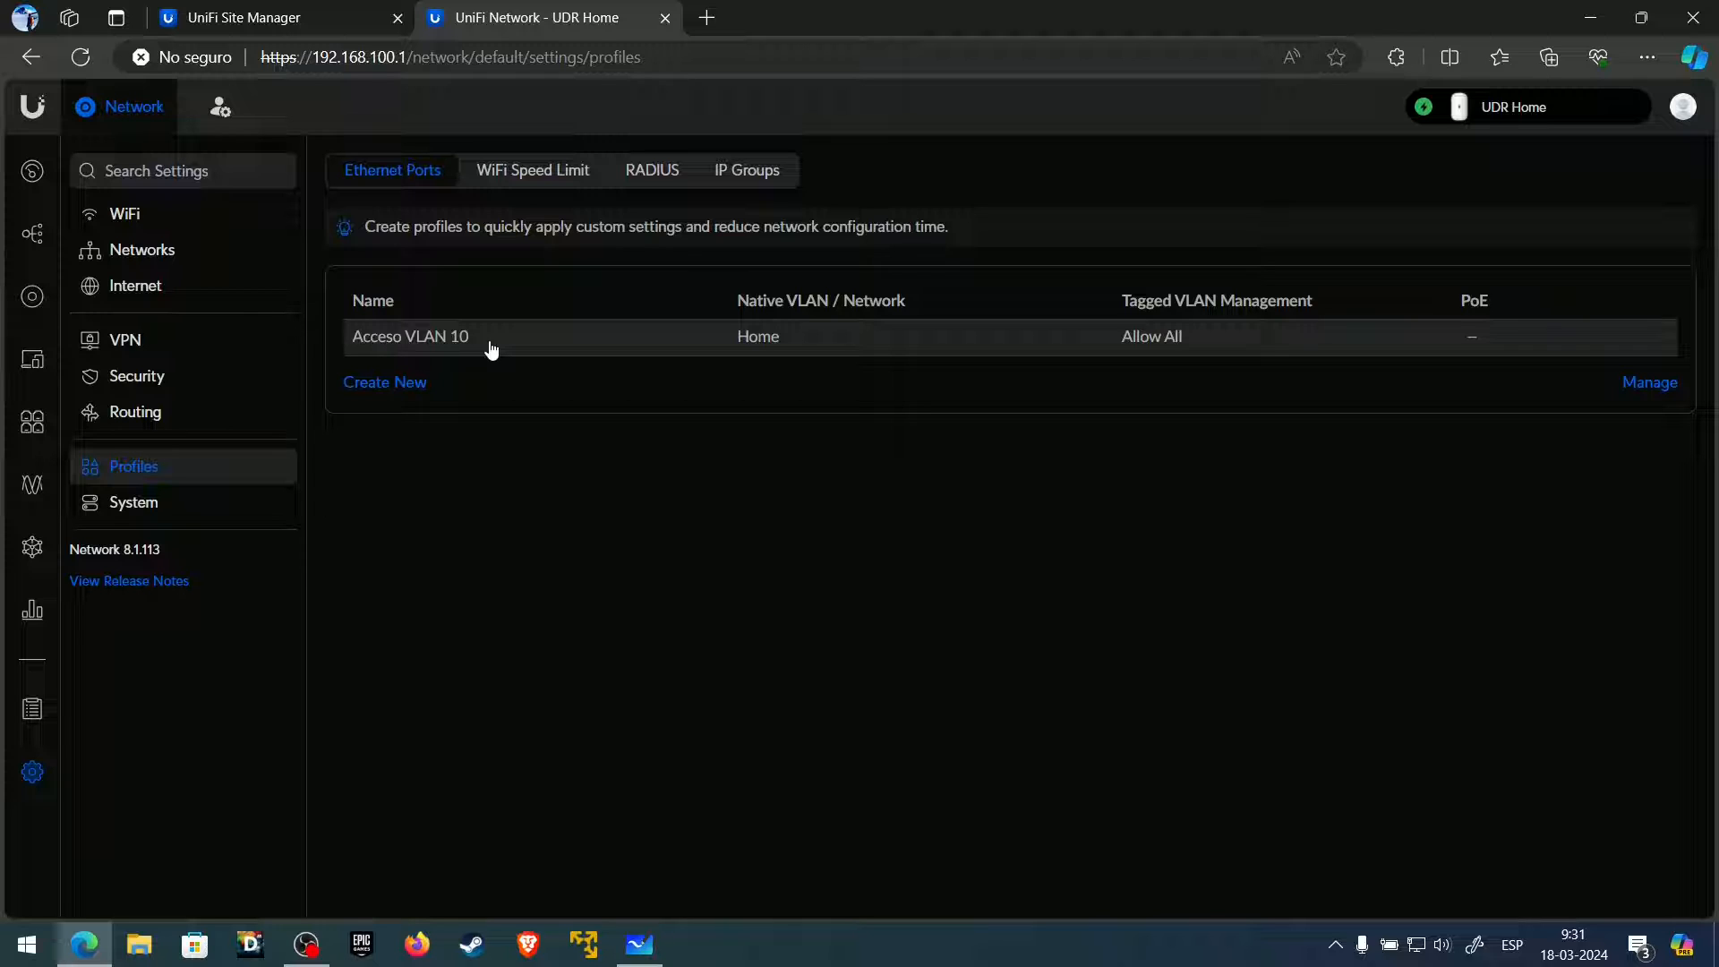
- Open the UDR Home device from the device list, check its settings and overview, and go to its Port Manager
{"action": "left_click", "coordinate": [32, 296]}
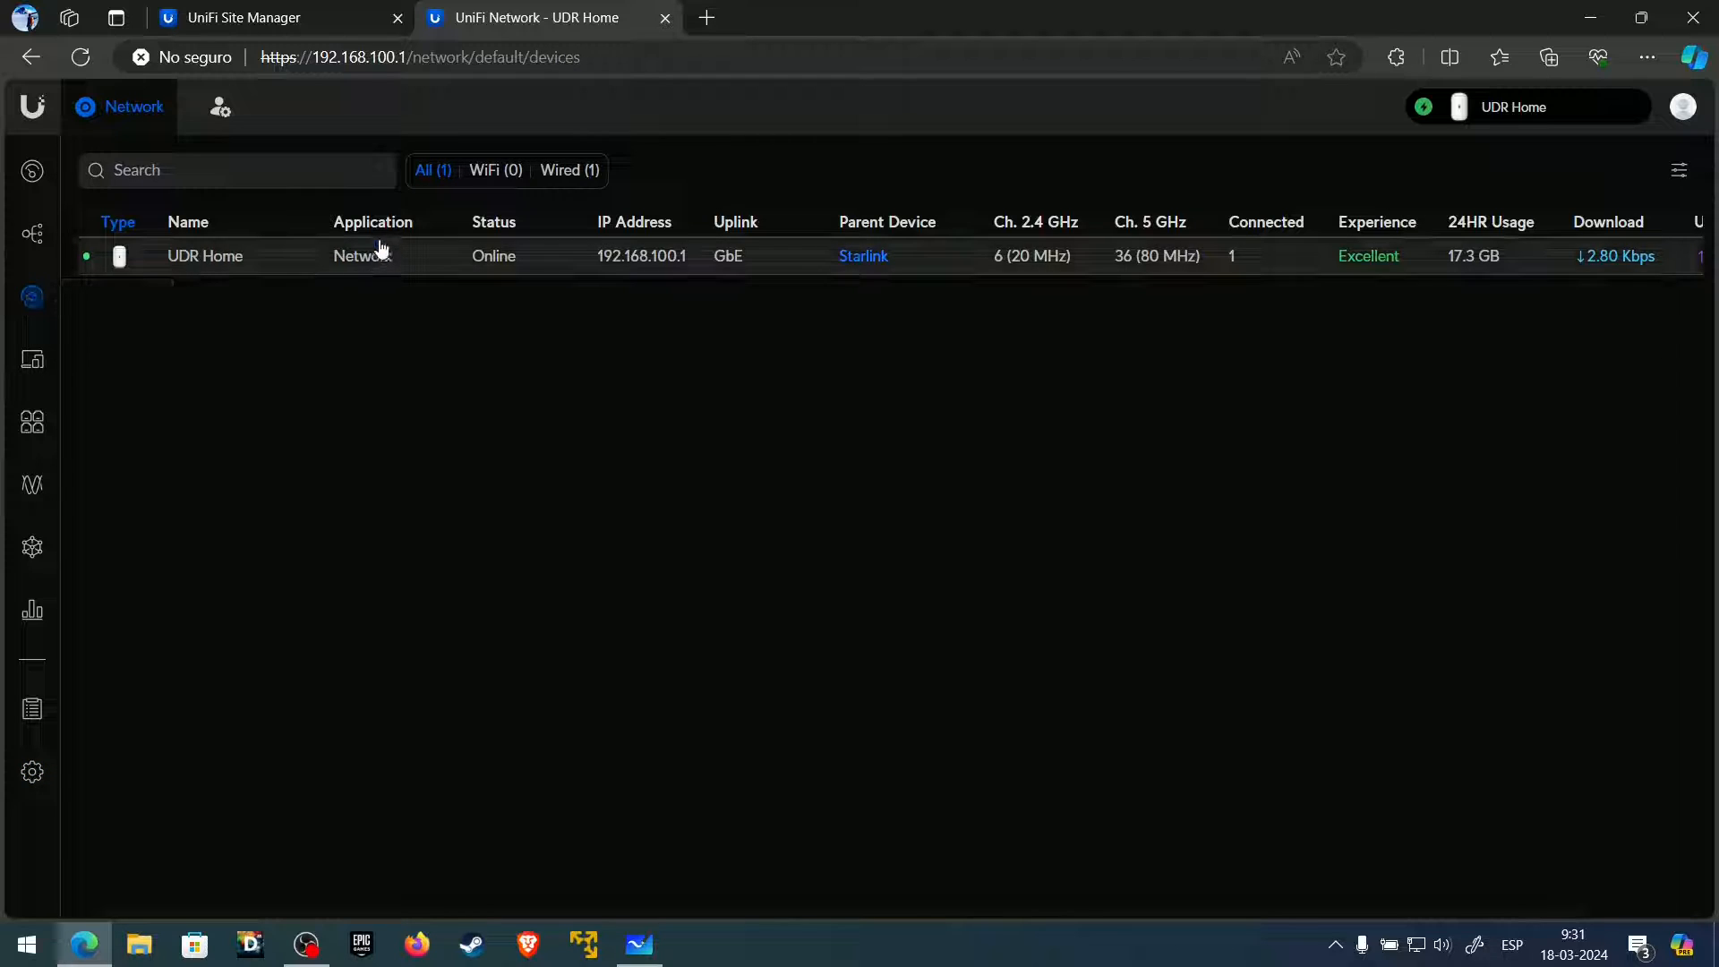
{"action": "left_click", "coordinate": [346, 262]}
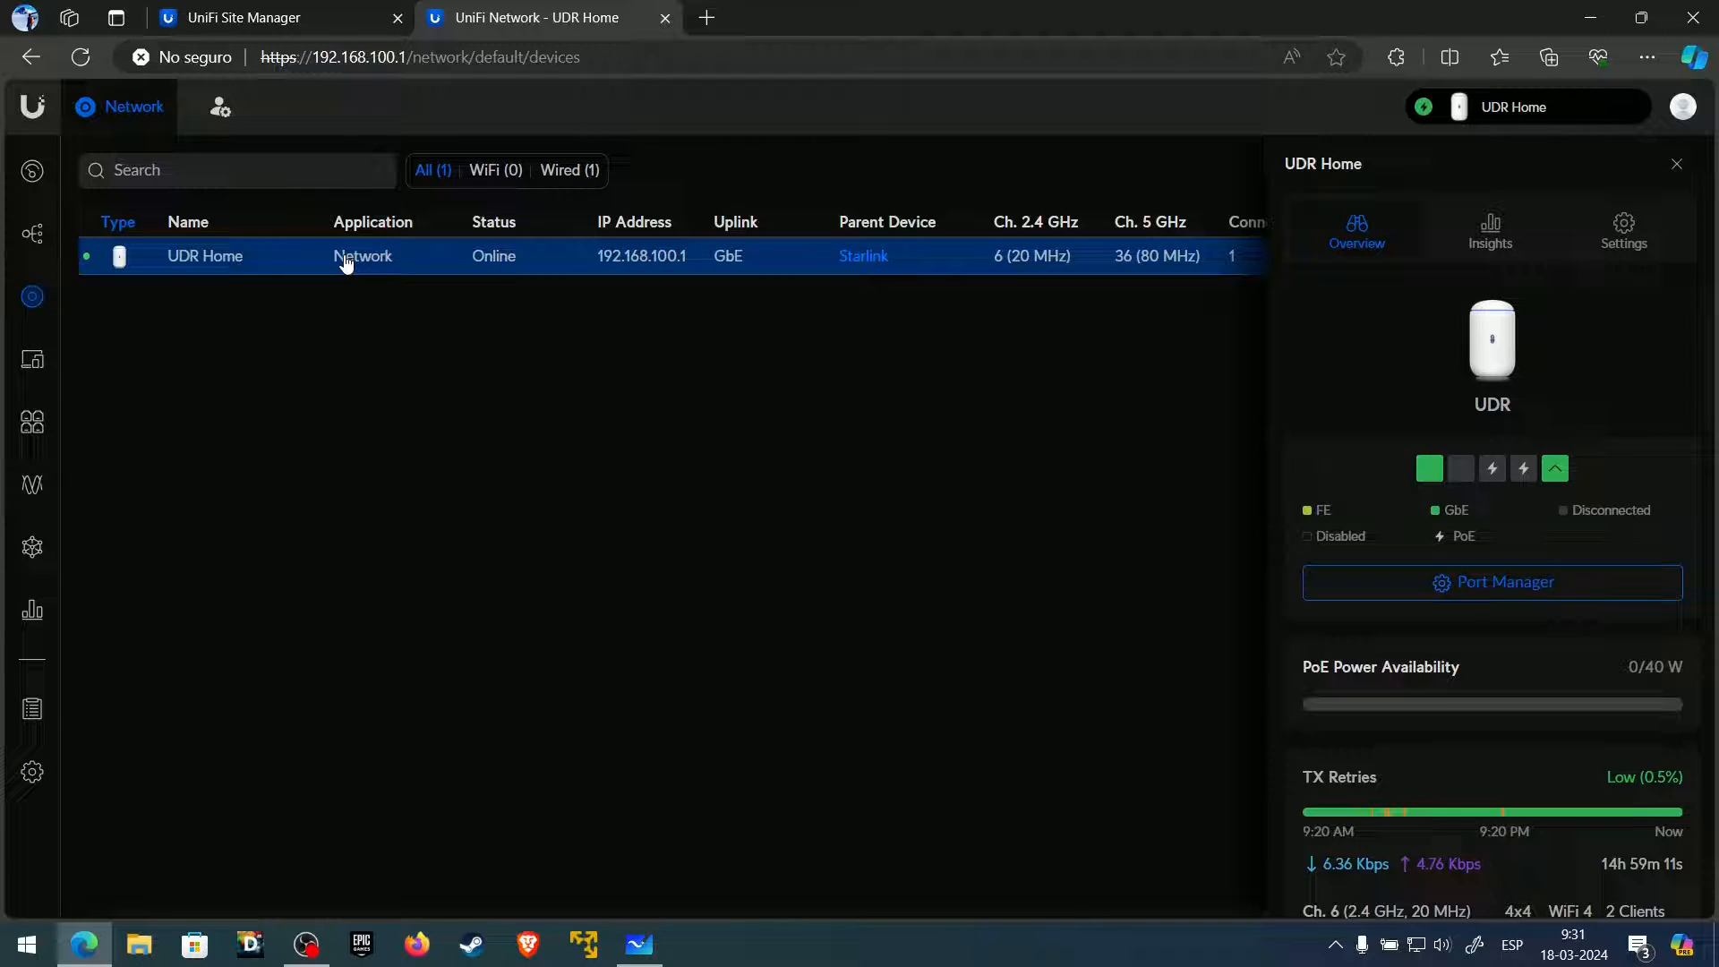
{"action": "left_click", "coordinate": [1678, 161]}
{"action": "left_click", "coordinate": [171, 261]}
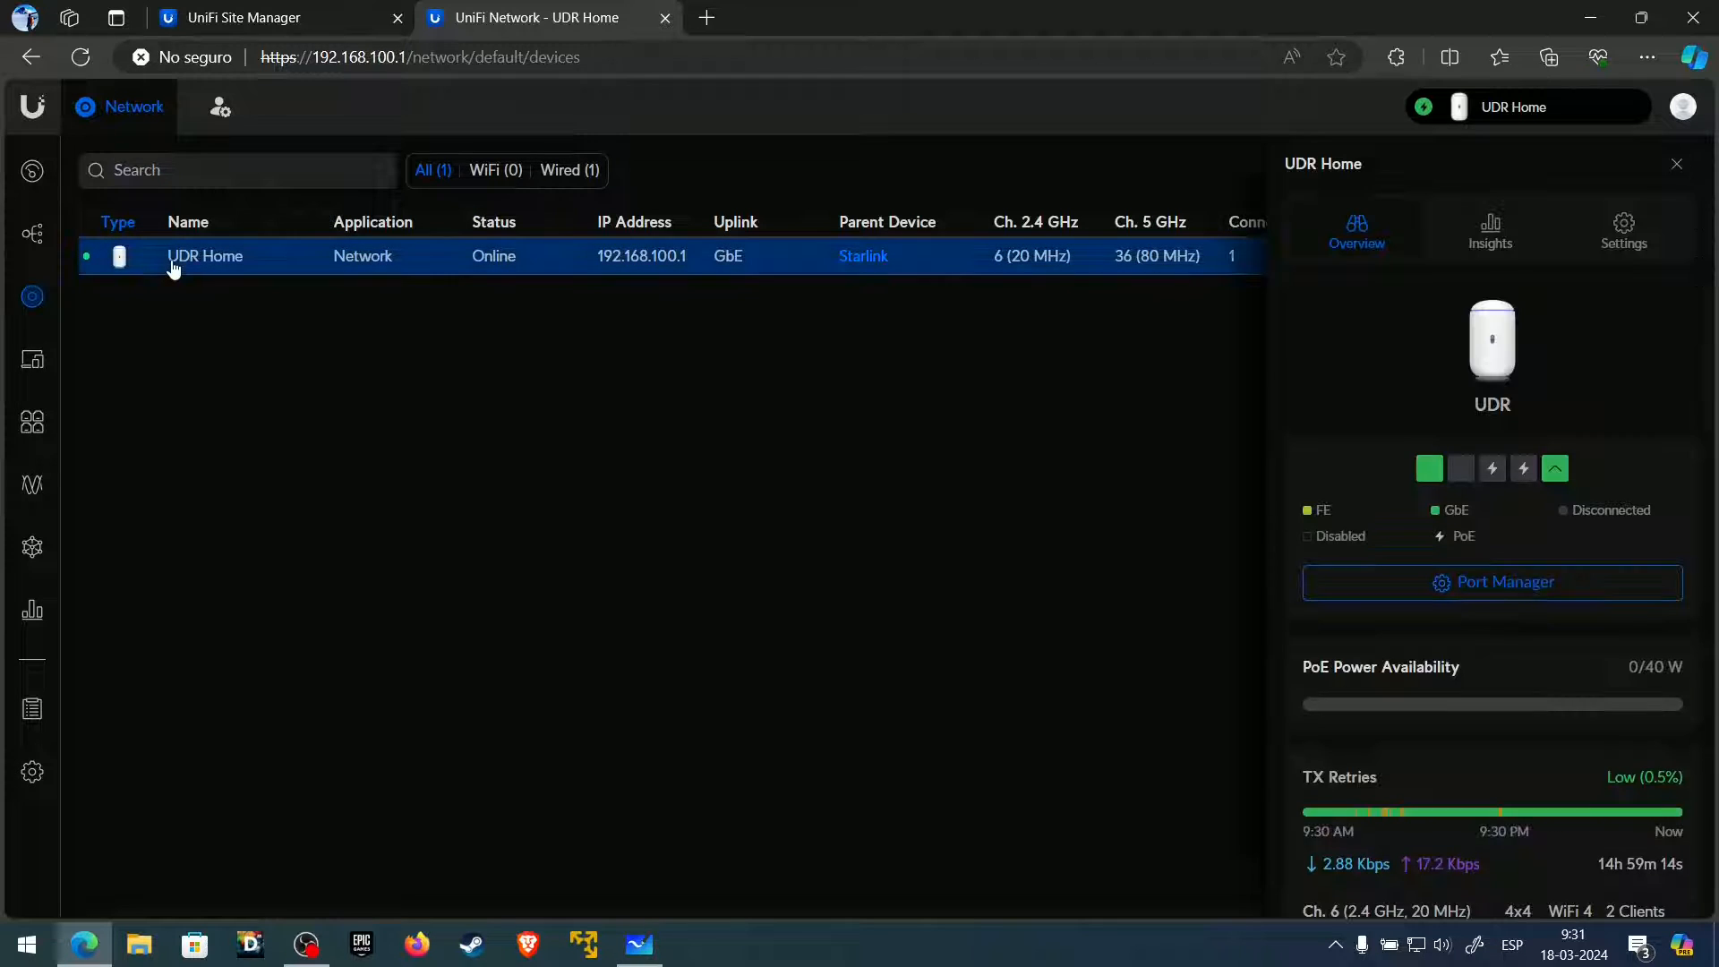
{"action": "left_click", "coordinate": [1625, 230]}
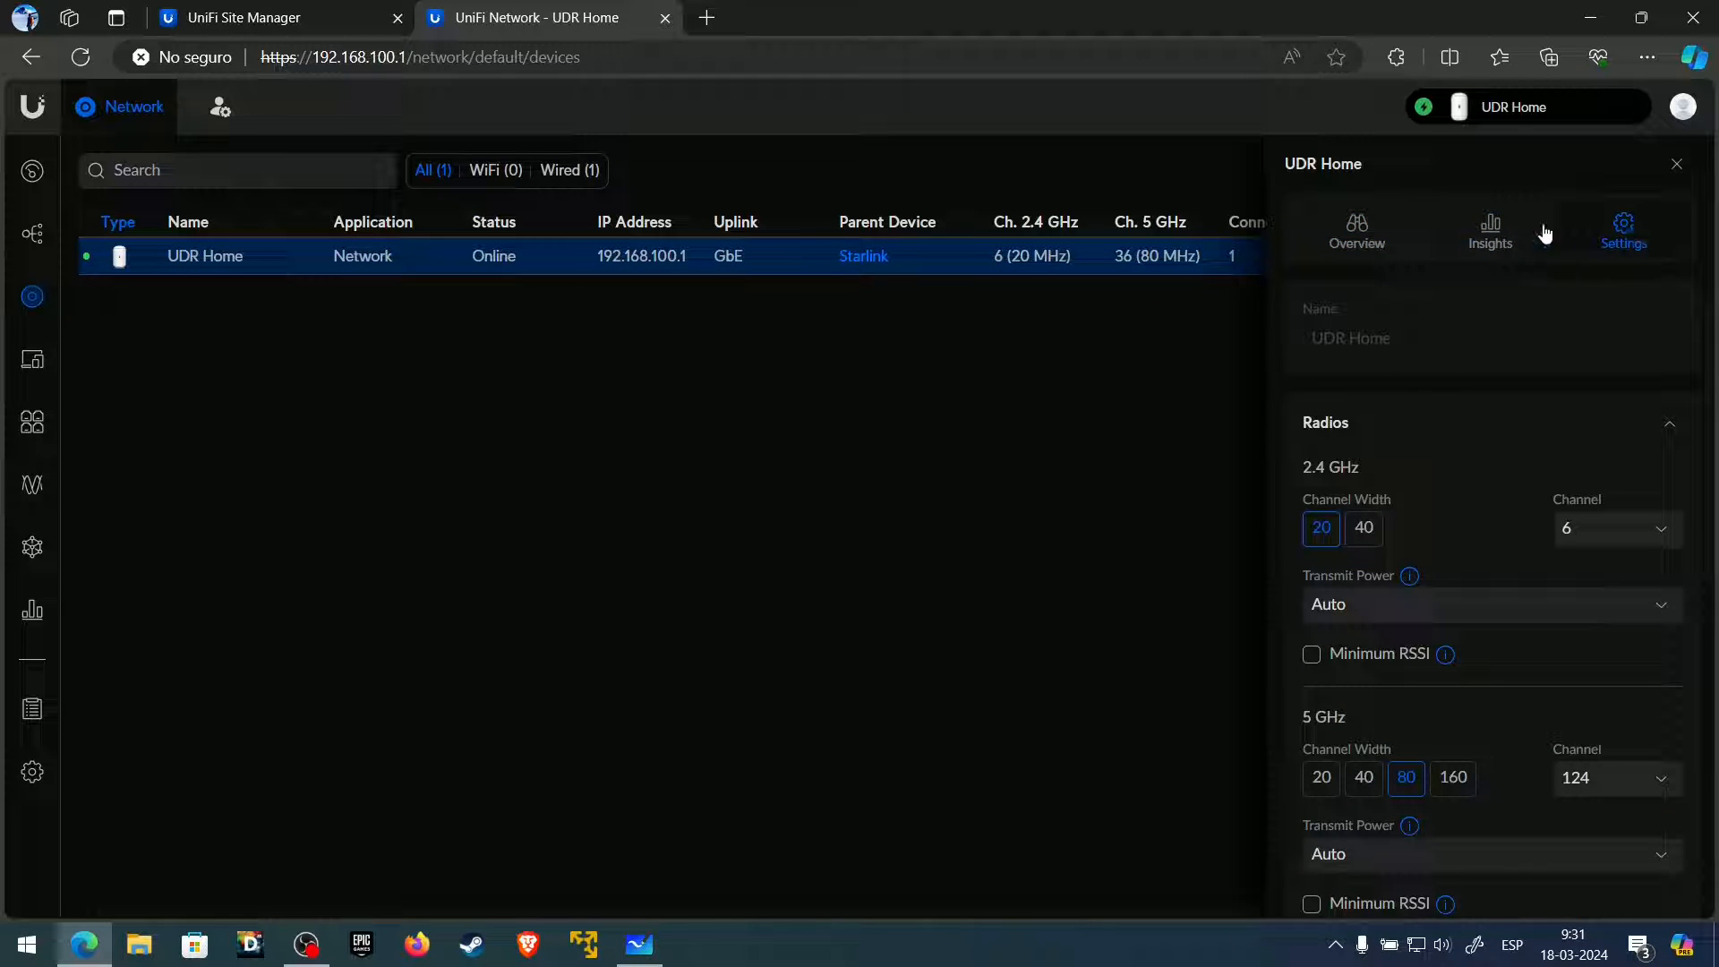
{"action": "left_click", "coordinate": [1351, 236]}
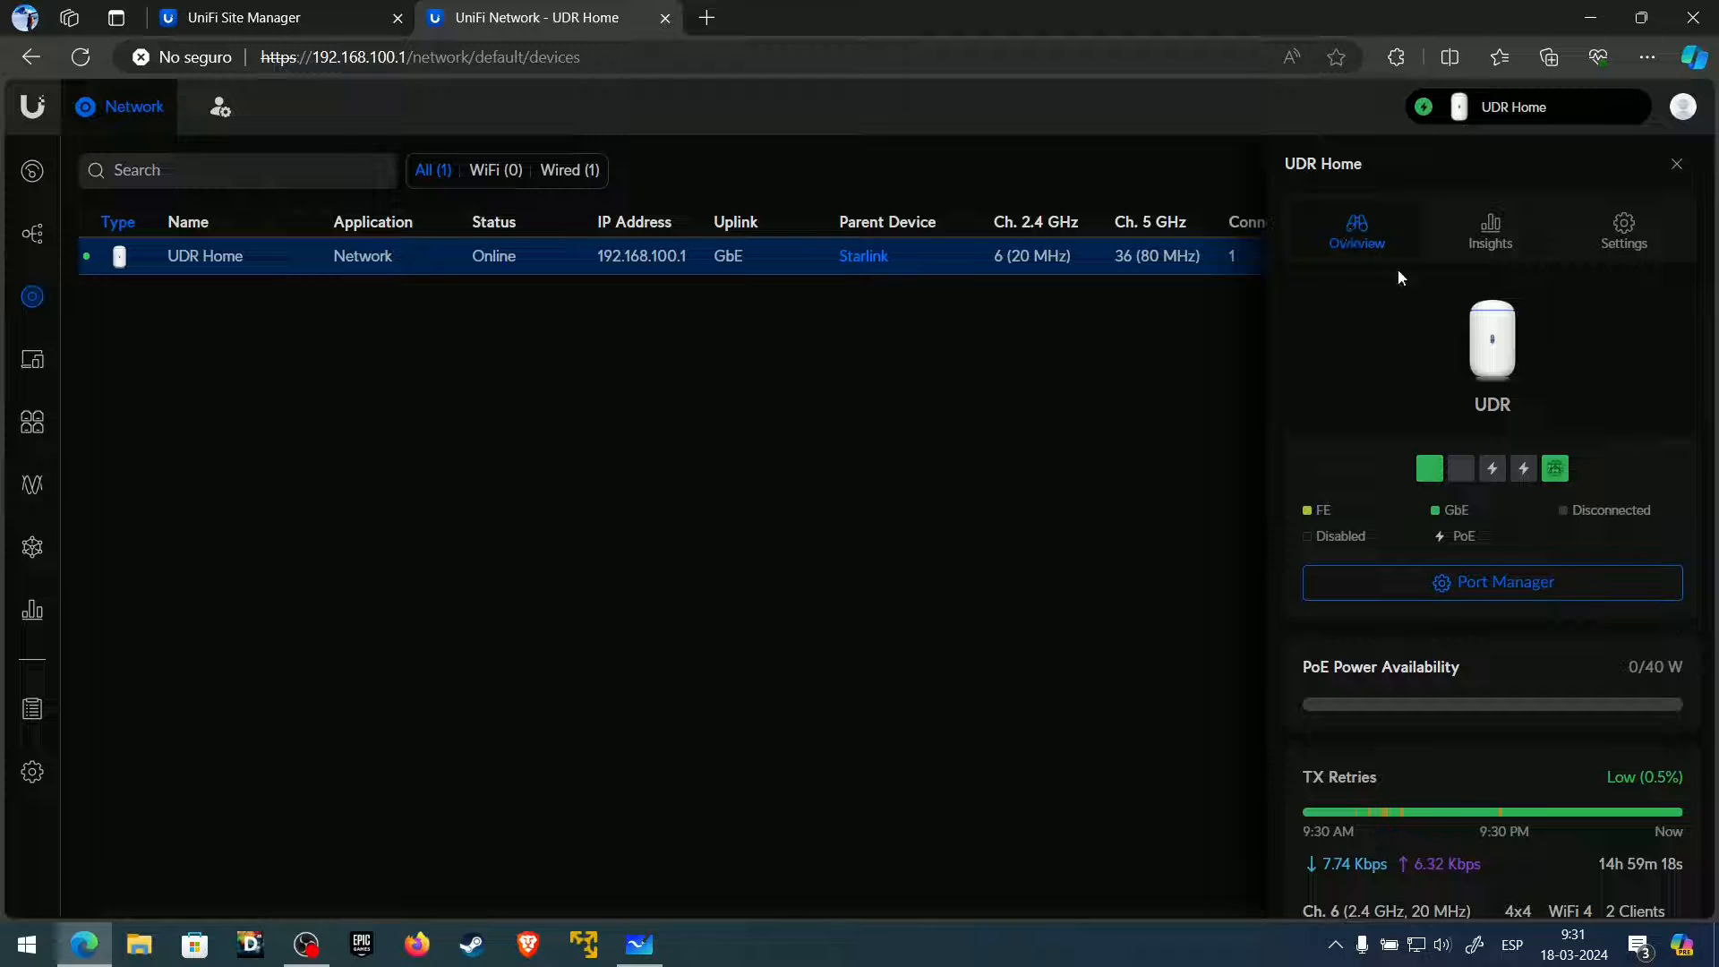
{"action": "left_click", "coordinate": [1488, 585]}
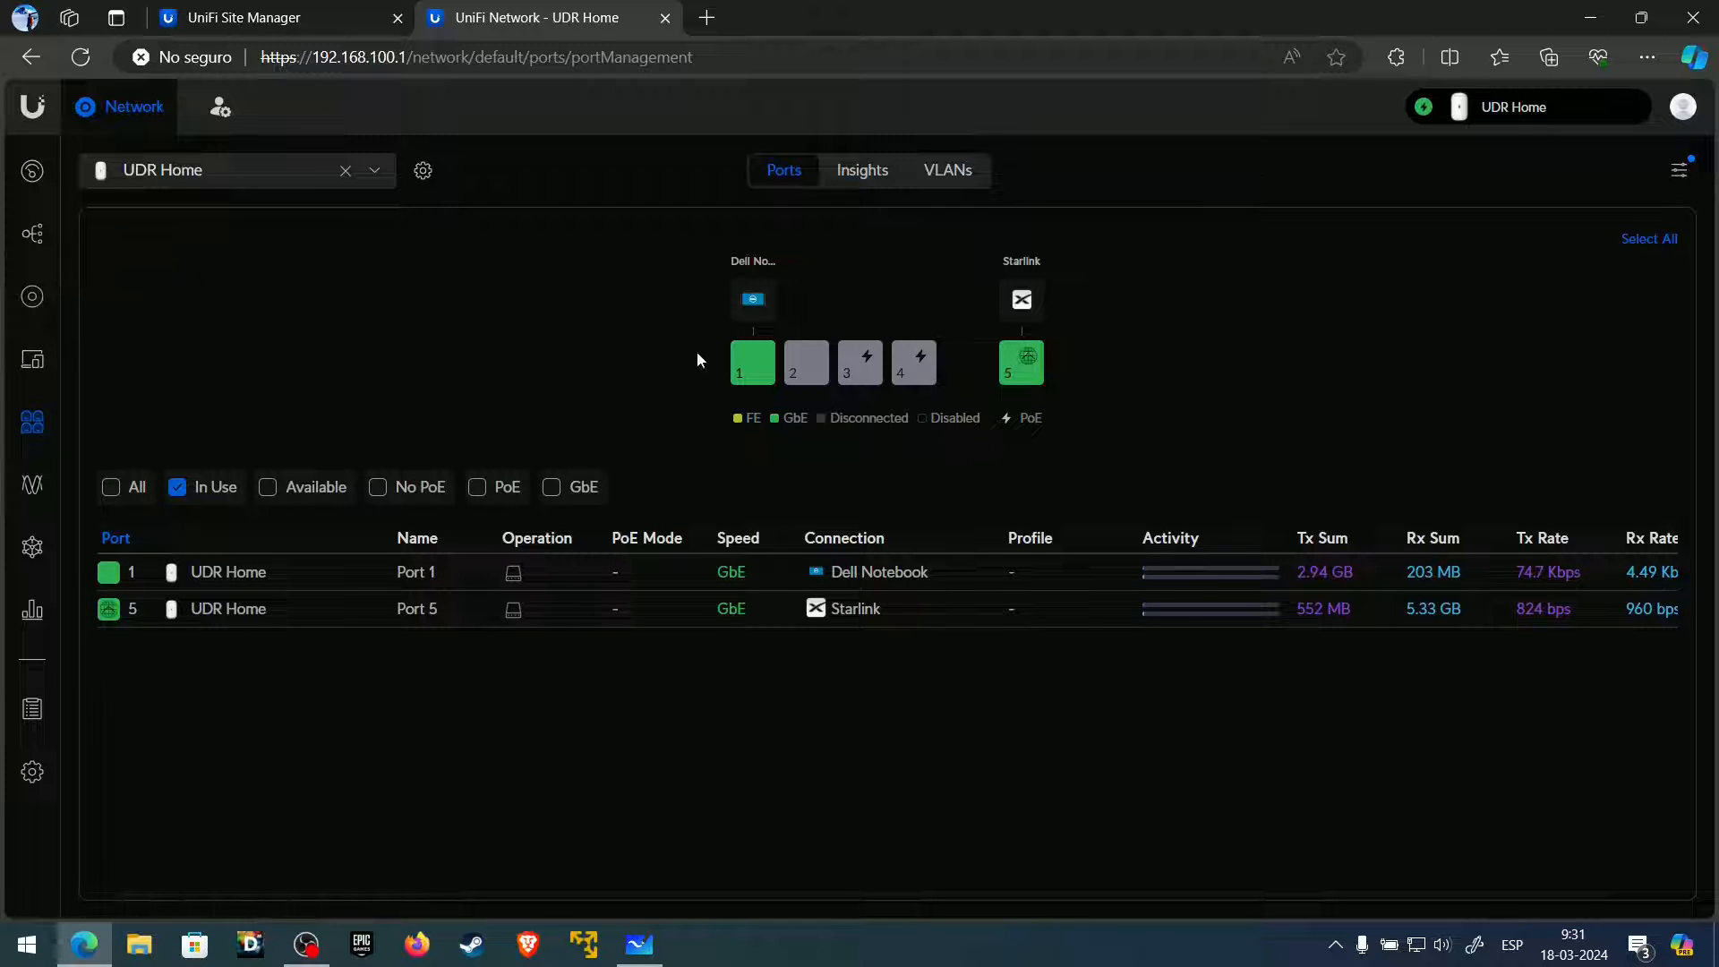
- Open a Command Prompt, run ipconfig, check the Ethernet adapter's IPv4 address and close the window
{"action": "key", "text": "super"}
{"action": "type", "text": "cmd"}
{"action": "key", "text": "Return"}
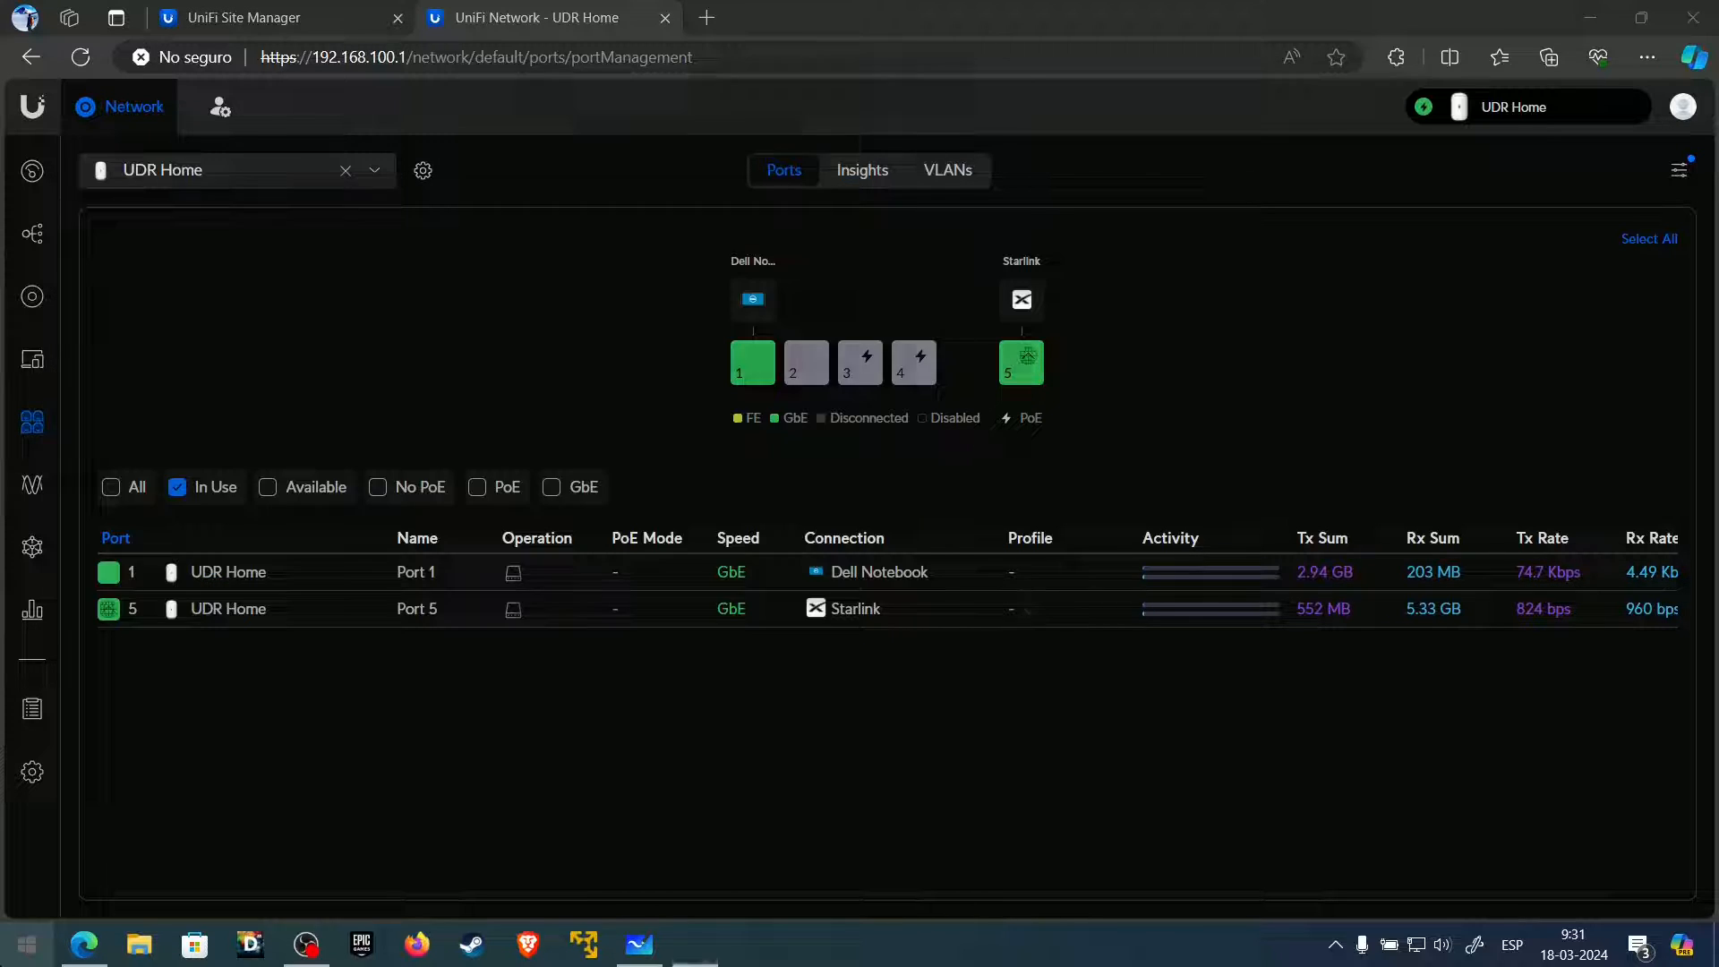
{"action": "type", "text": "ipconfig"}
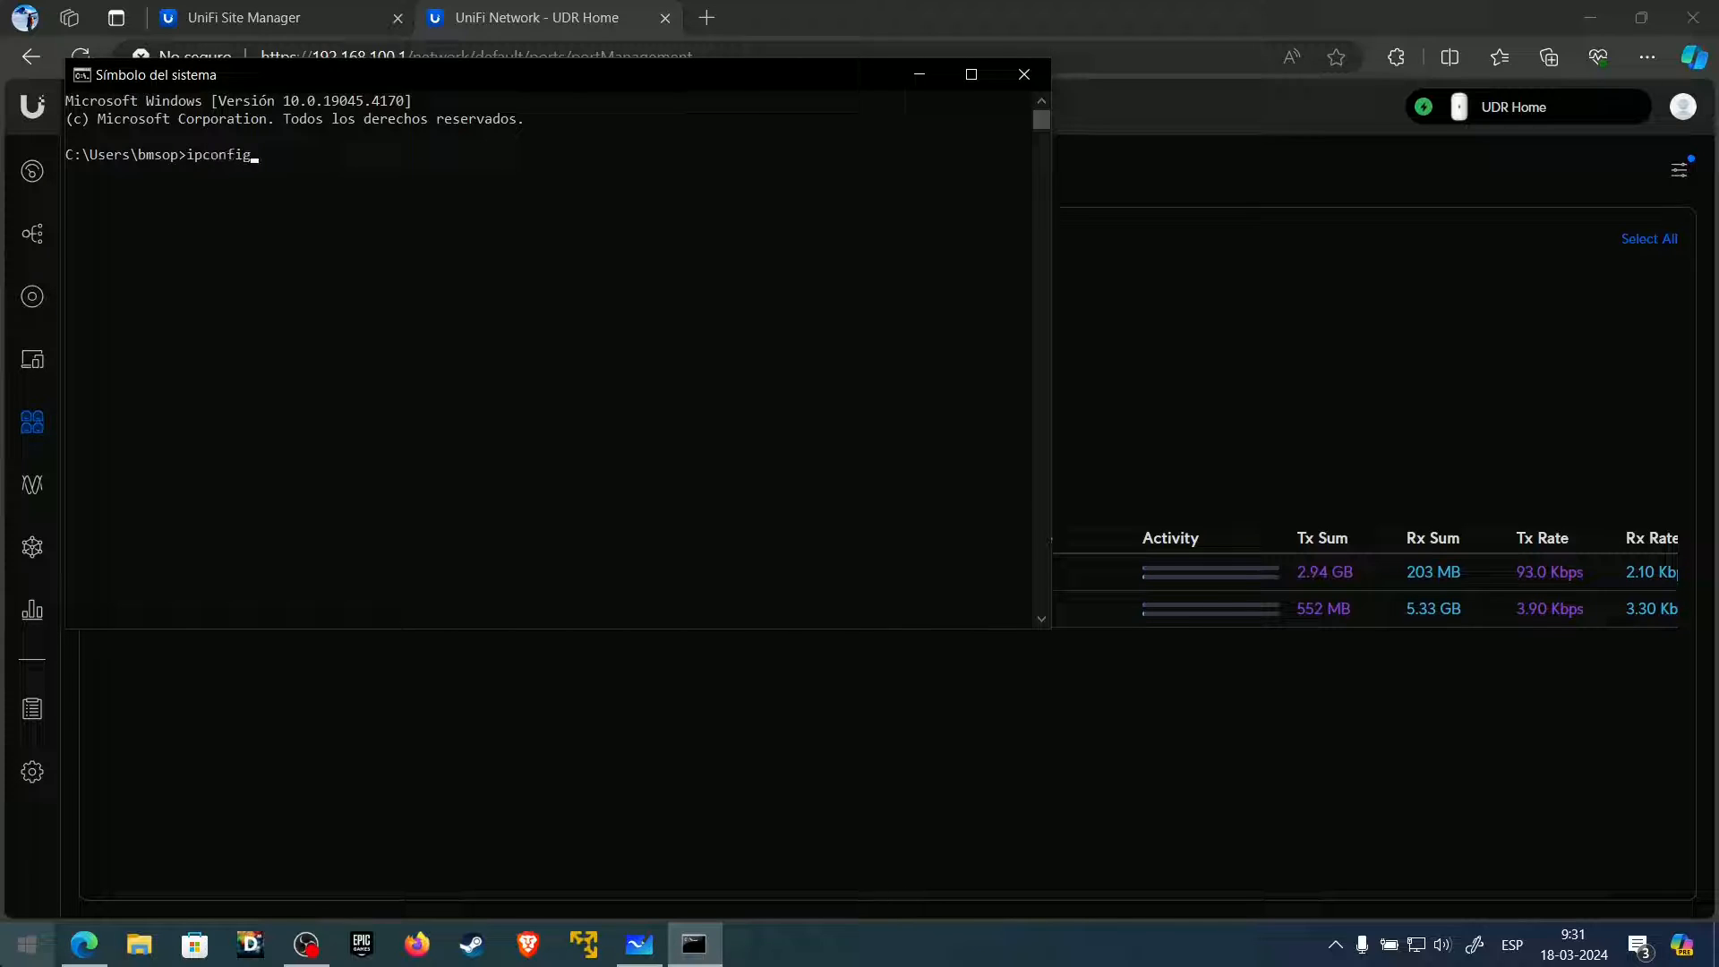
{"action": "key", "text": "Return"}
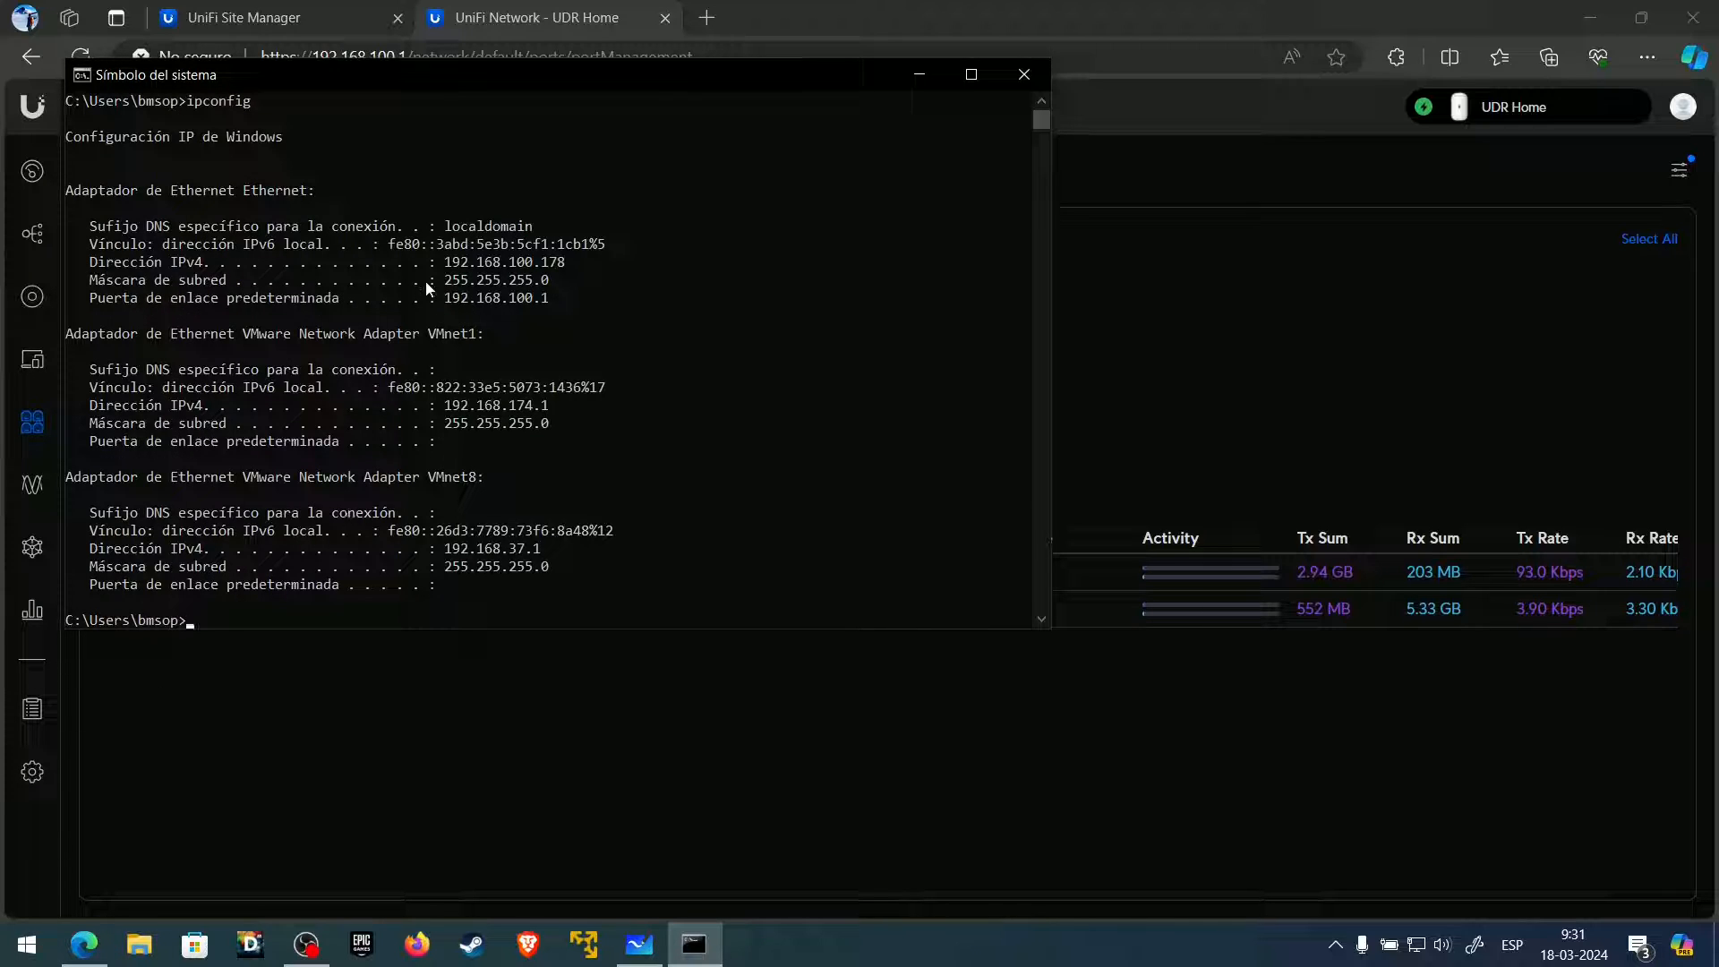
{"action": "left_click_drag", "start_coordinate": [444, 264], "coordinate": [565, 271]}
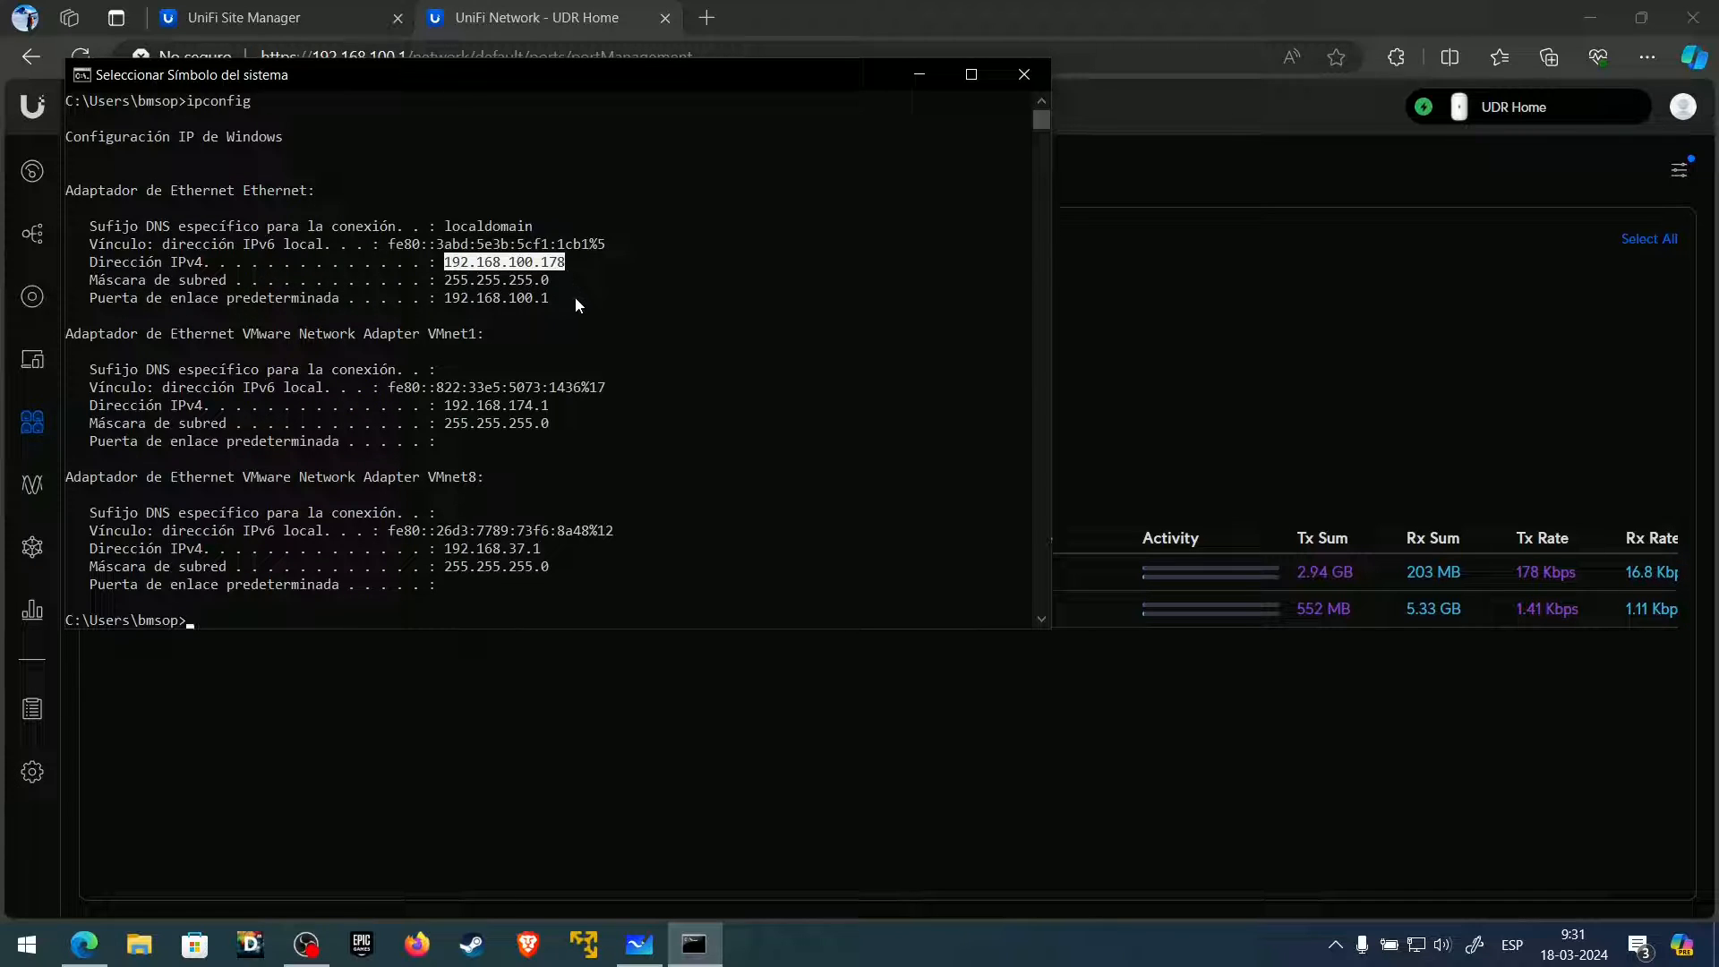
{"action": "left_click", "coordinate": [657, 279]}
{"action": "left_click", "coordinate": [1026, 76]}
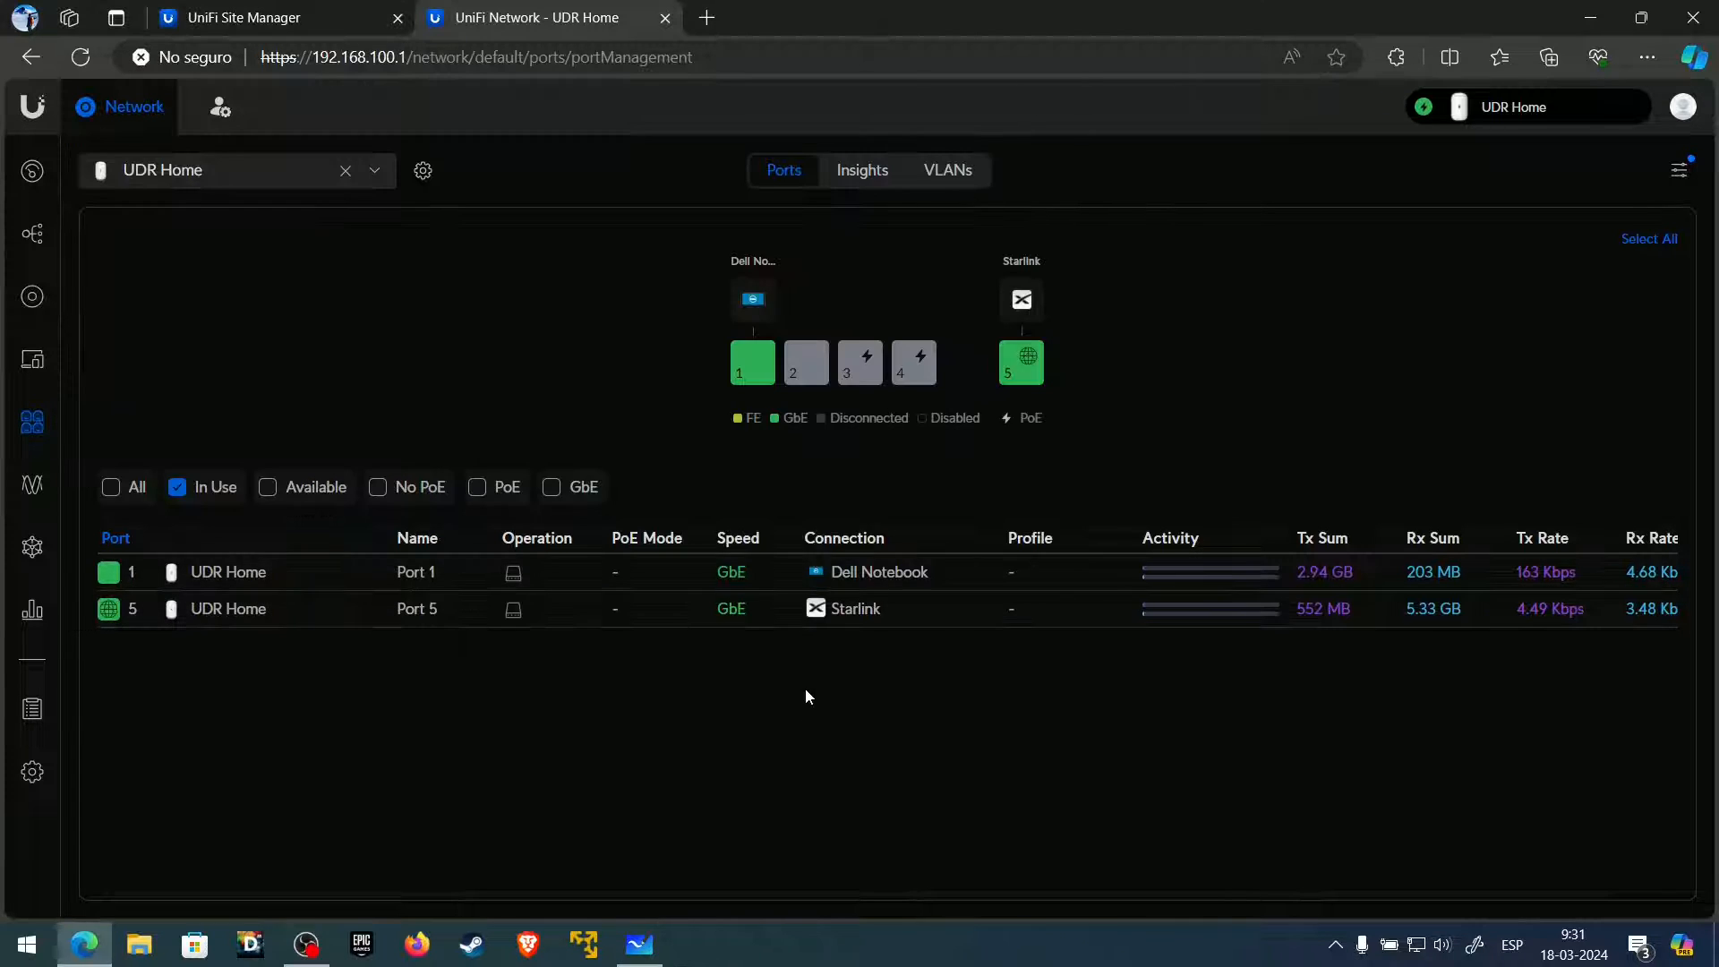
- Select UDR ports 1 and 2 together, set their advanced configuration to Manual and enable the Acceso VLAN 10 Ethernet port profile
{"action": "left_click", "coordinate": [756, 376]}
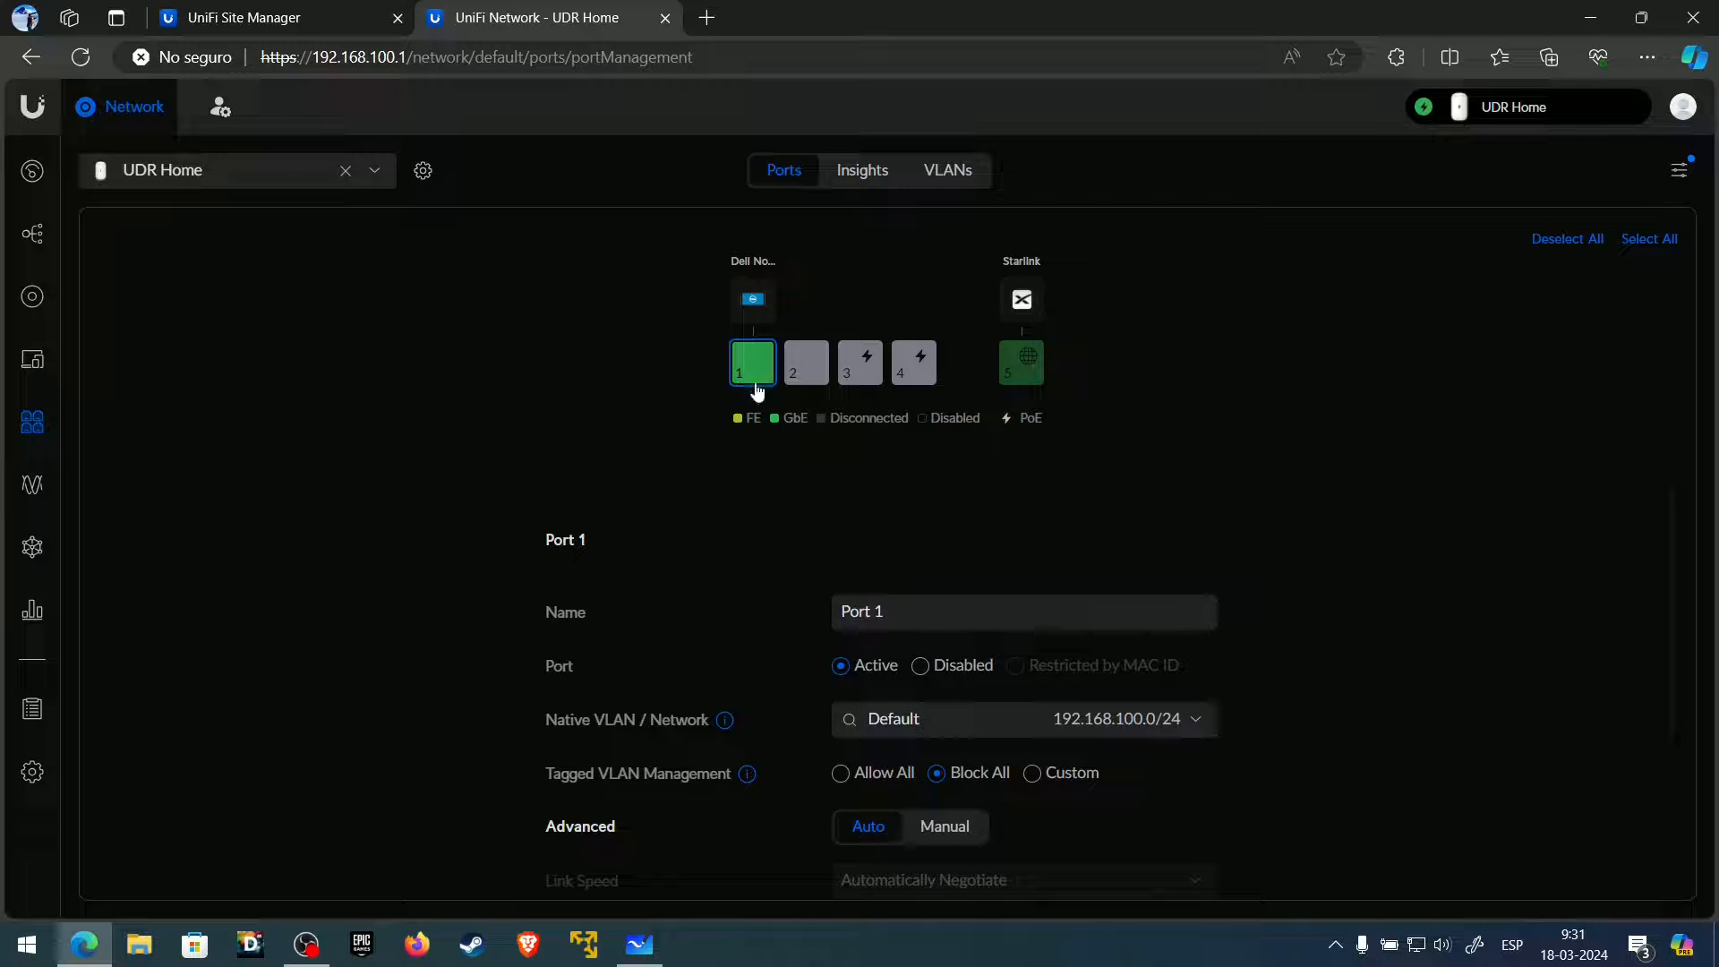
{"action": "left_click", "coordinate": [810, 375]}
{"action": "left_click", "coordinate": [807, 377]}
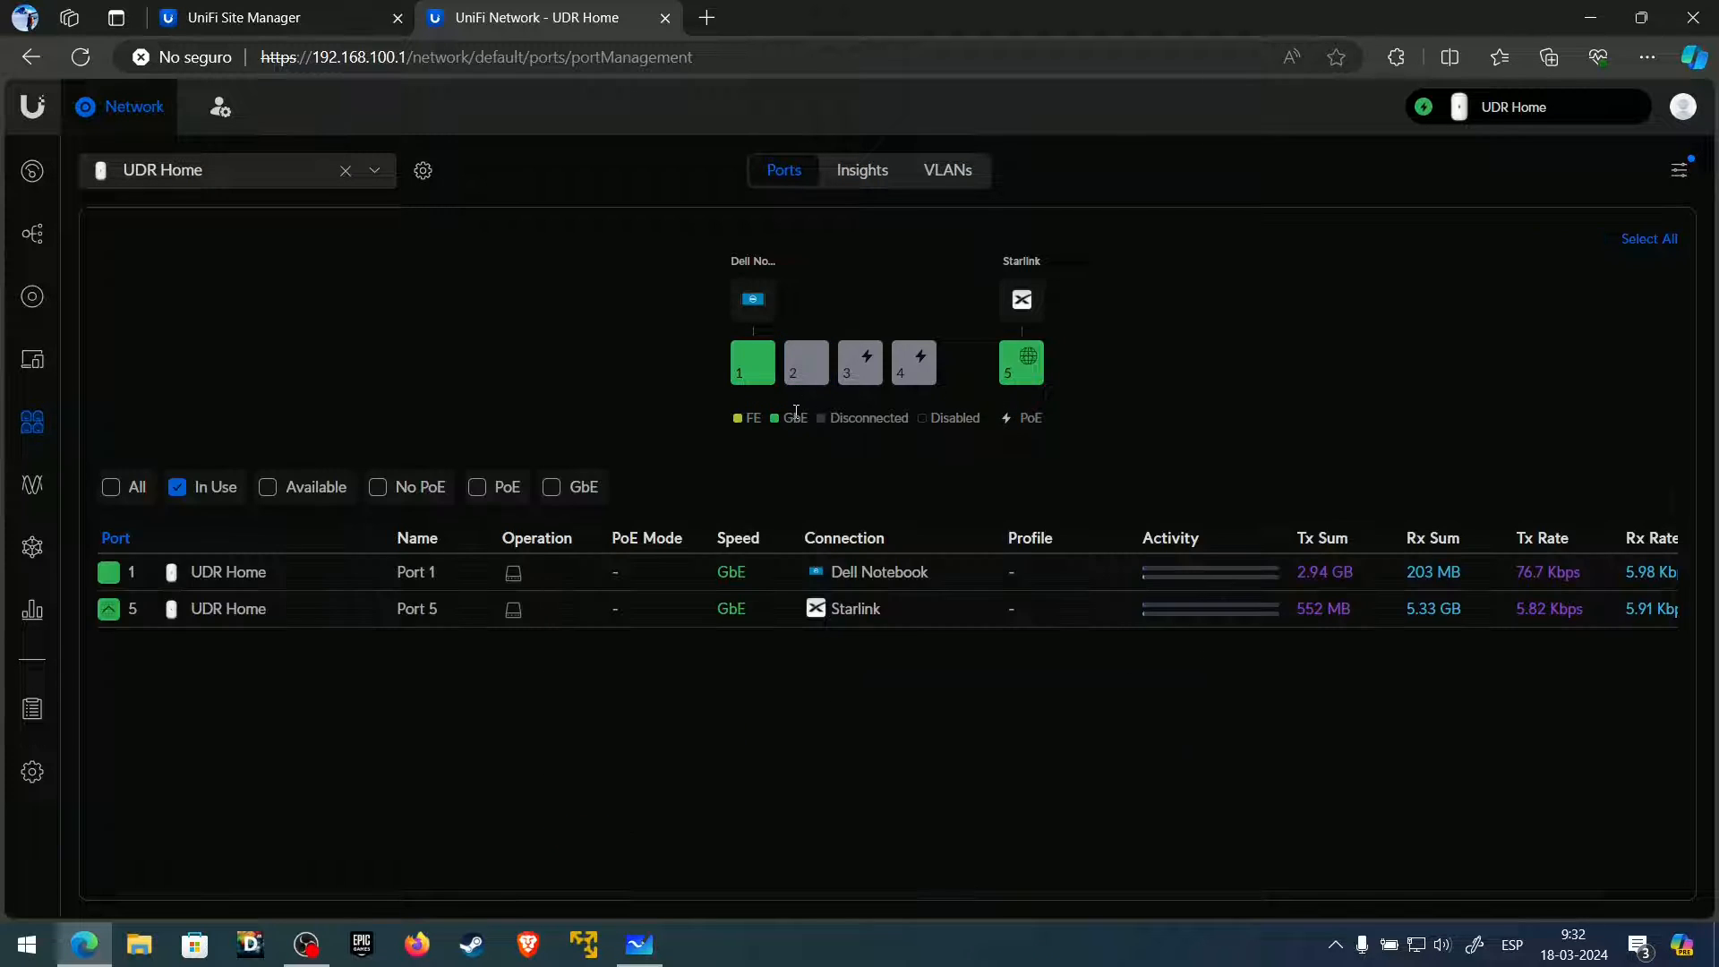
{"action": "left_click", "coordinate": [760, 383]}
{"action": "left_click", "coordinate": [799, 378]}
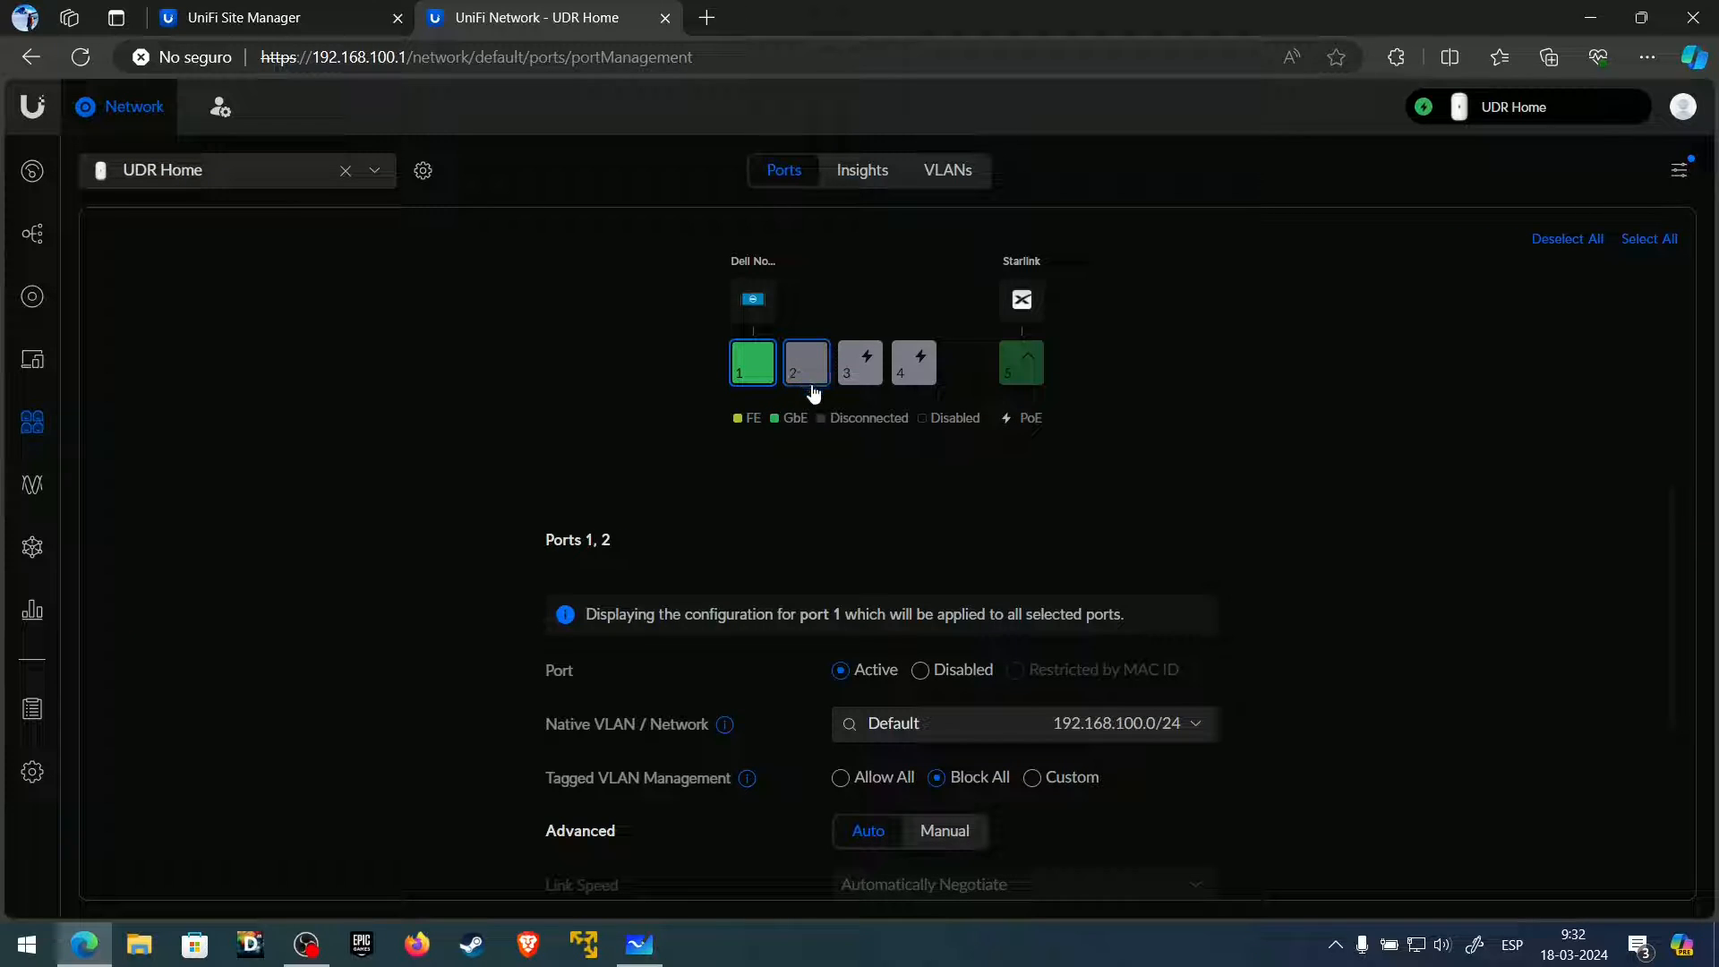
{"action": "scroll", "coordinate": [1164, 557], "scroll_direction": "down", "scroll_amount": 2}
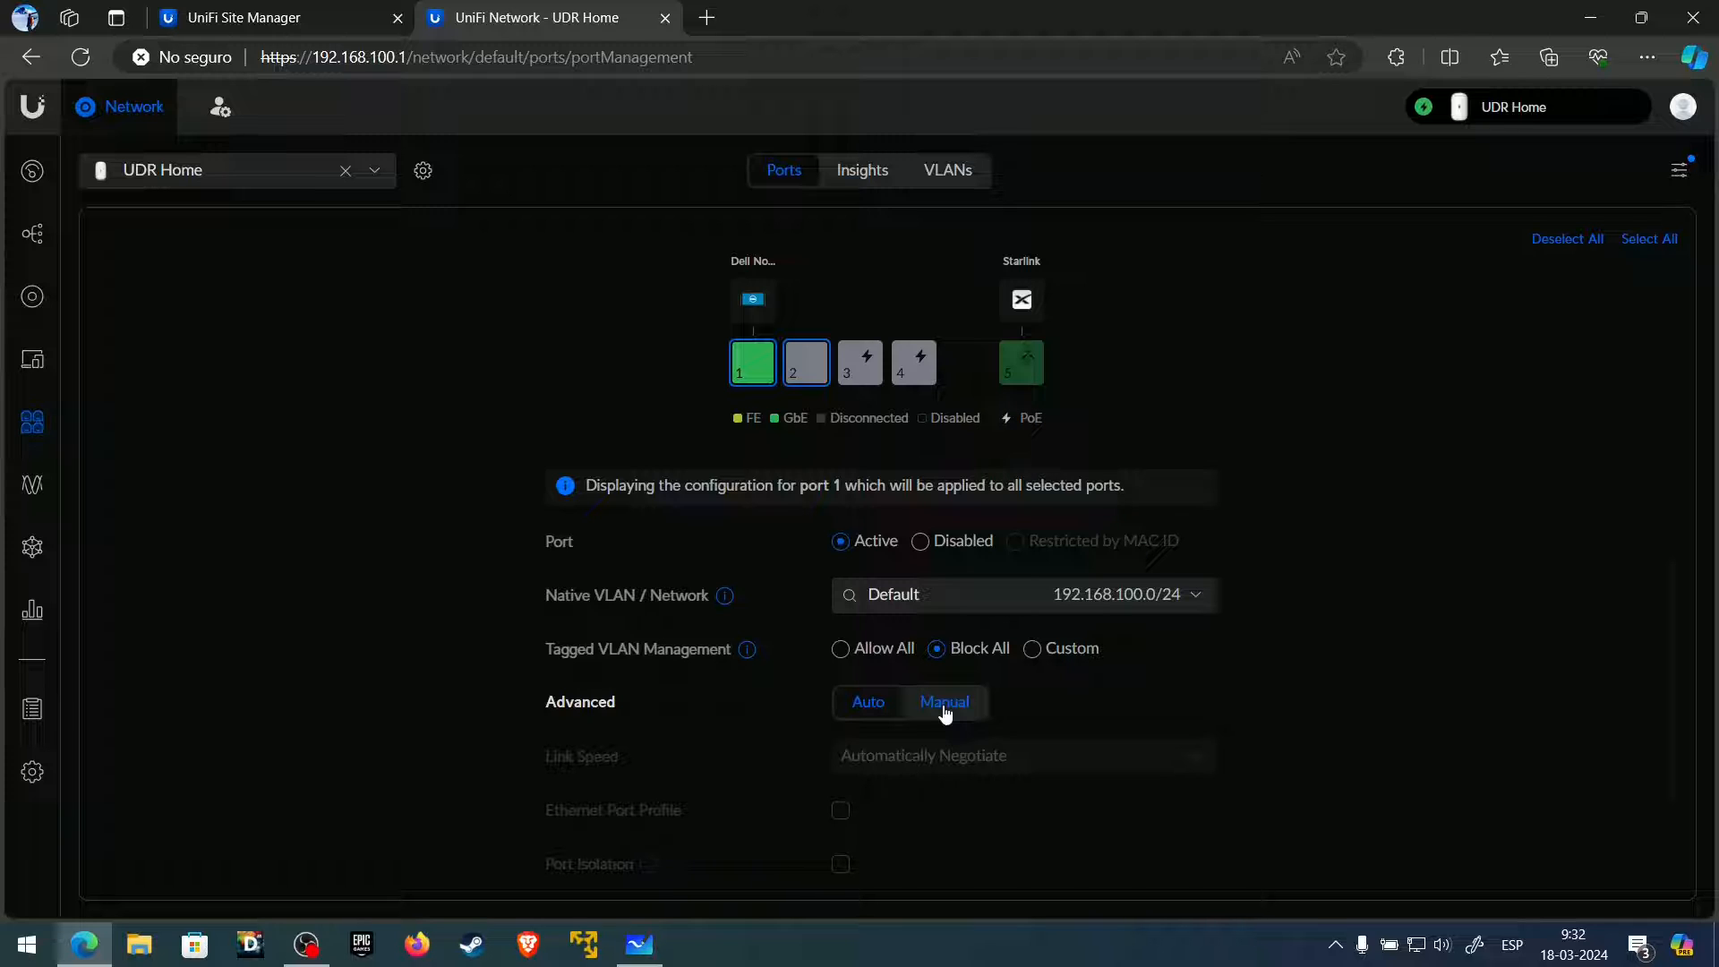
{"action": "left_click", "coordinate": [944, 707]}
{"action": "scroll", "coordinate": [944, 711], "scroll_direction": "down", "scroll_amount": 2}
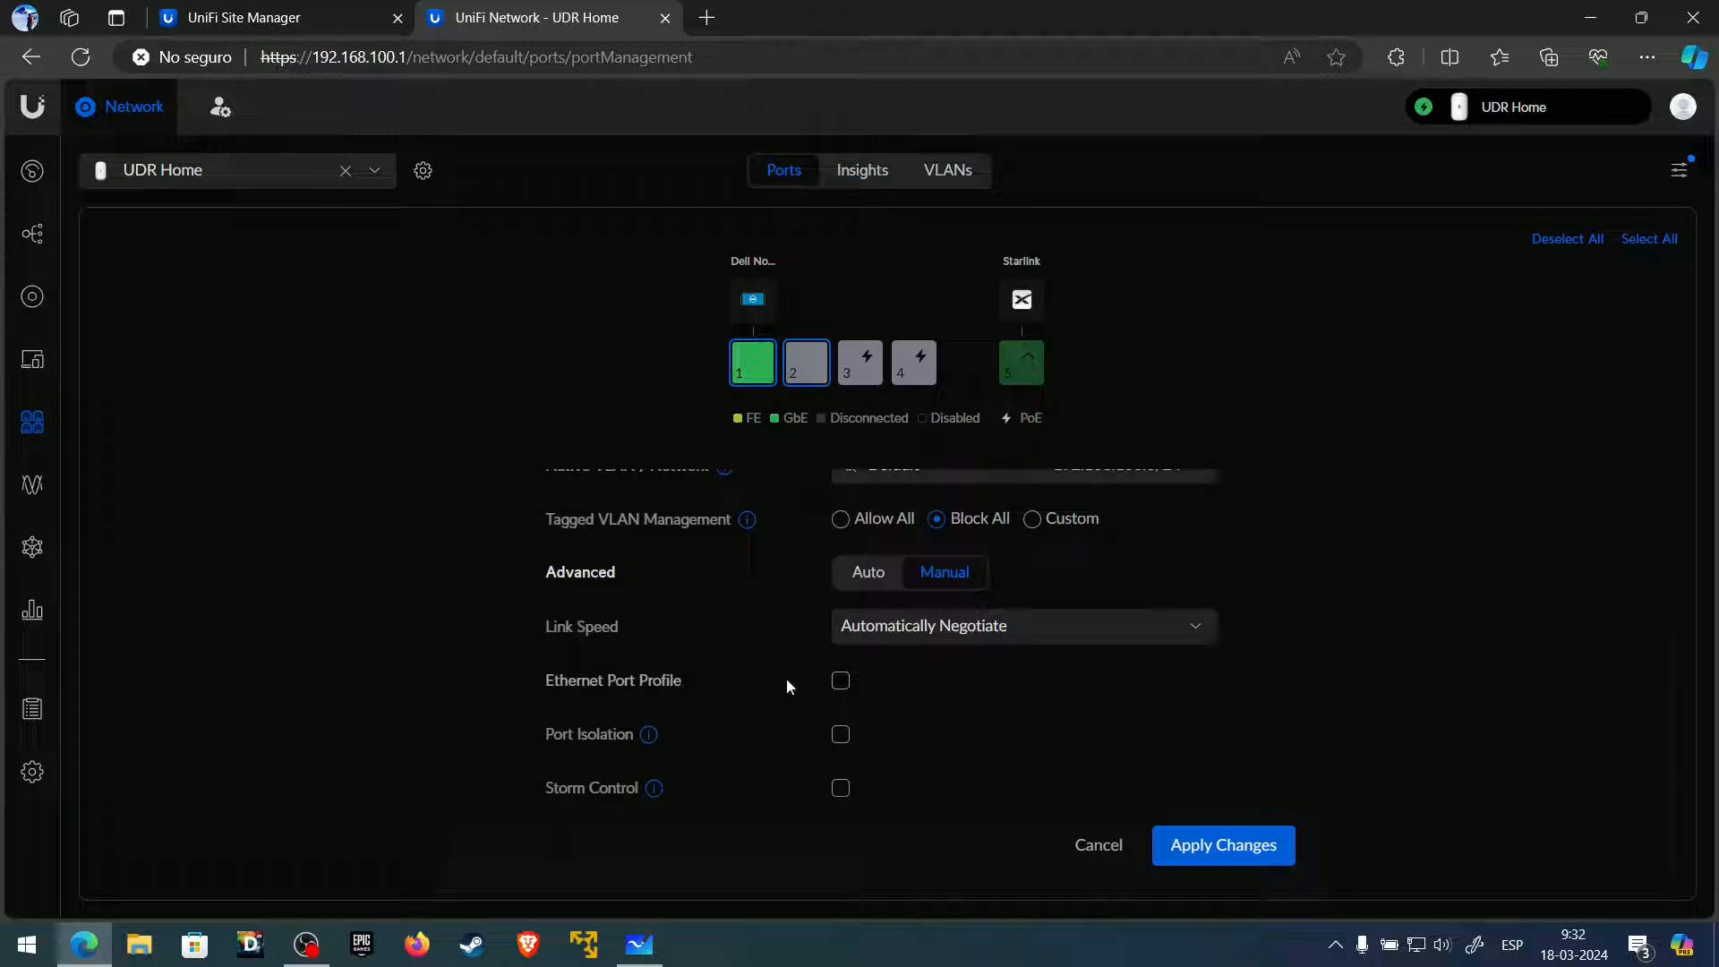
{"action": "left_click", "coordinate": [840, 681]}
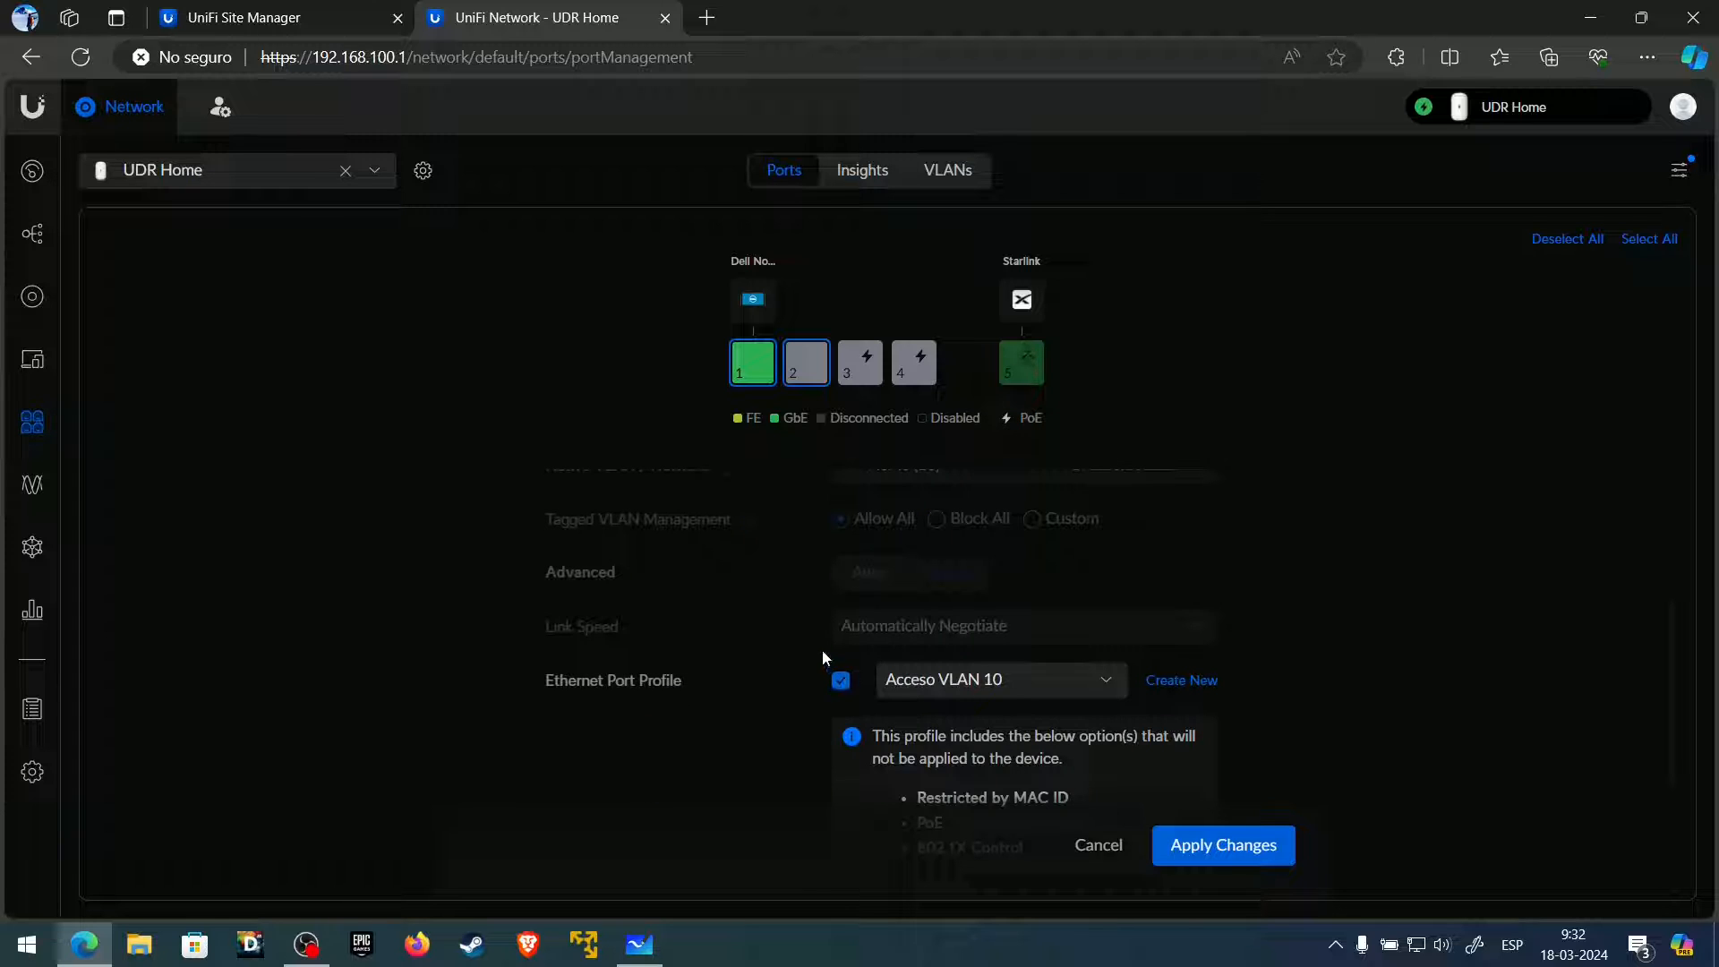
- Review the port settings taken from the profile and keep Acceso VLAN 10 as the chosen Ethernet port profile
{"action": "scroll", "coordinate": [822, 650], "scroll_direction": "up", "scroll_amount": 2}
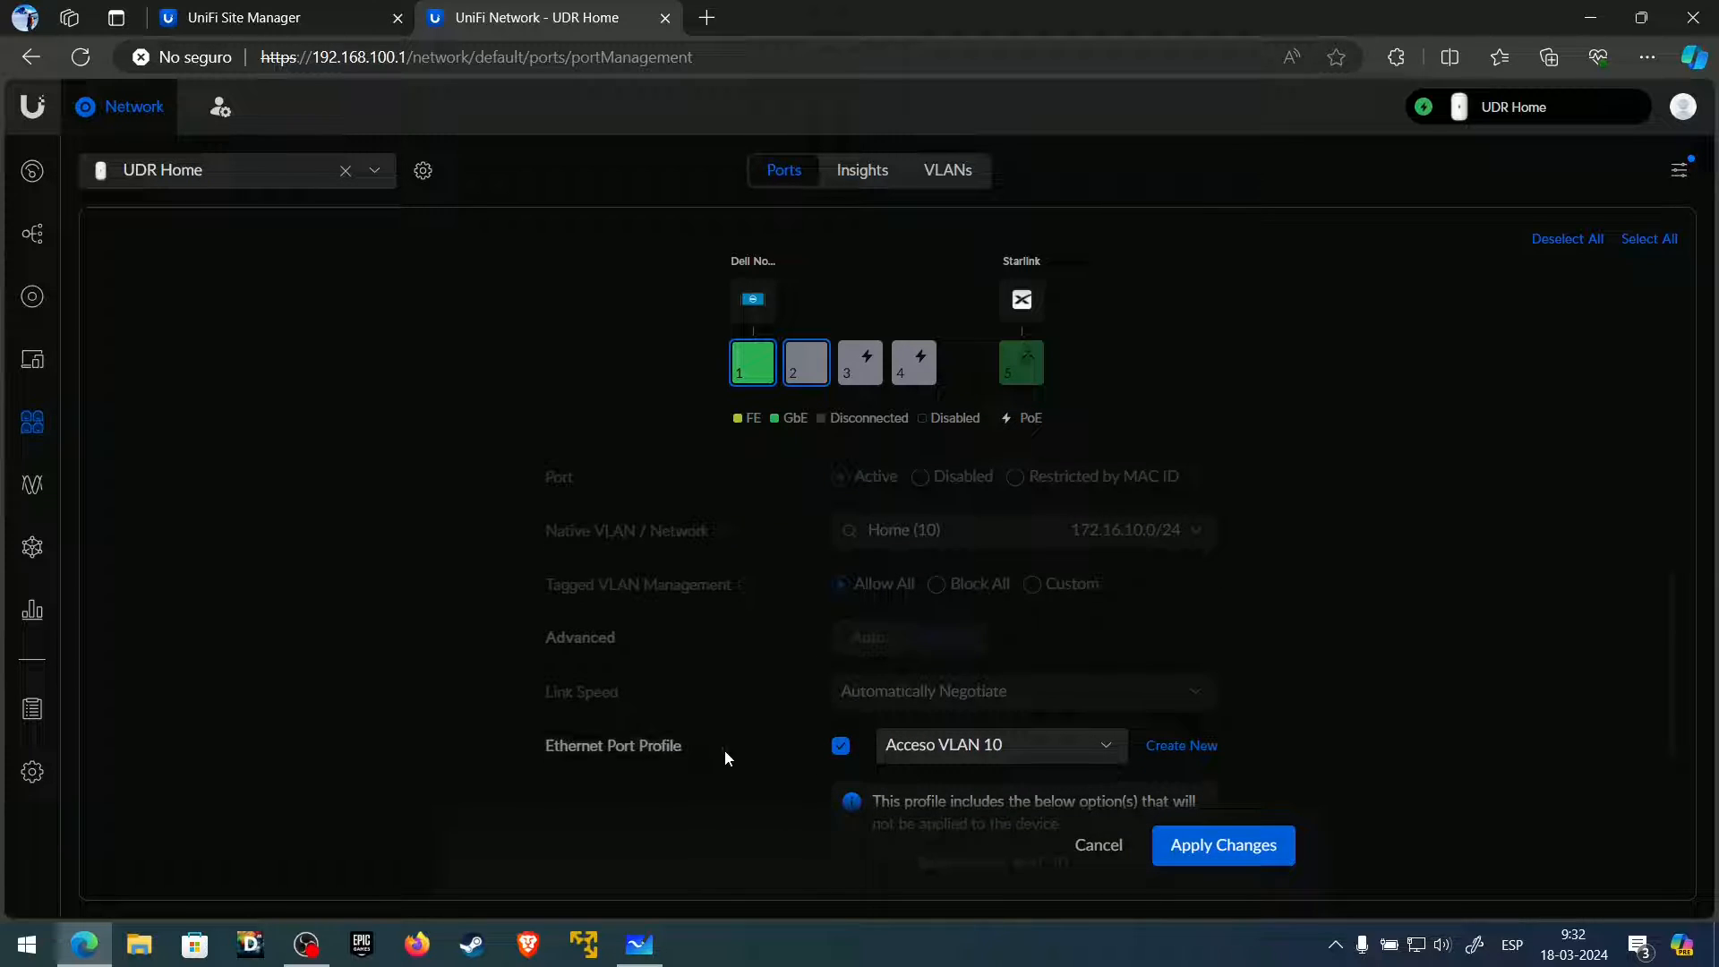
{"action": "scroll", "coordinate": [859, 582], "scroll_direction": "up", "scroll_amount": 2}
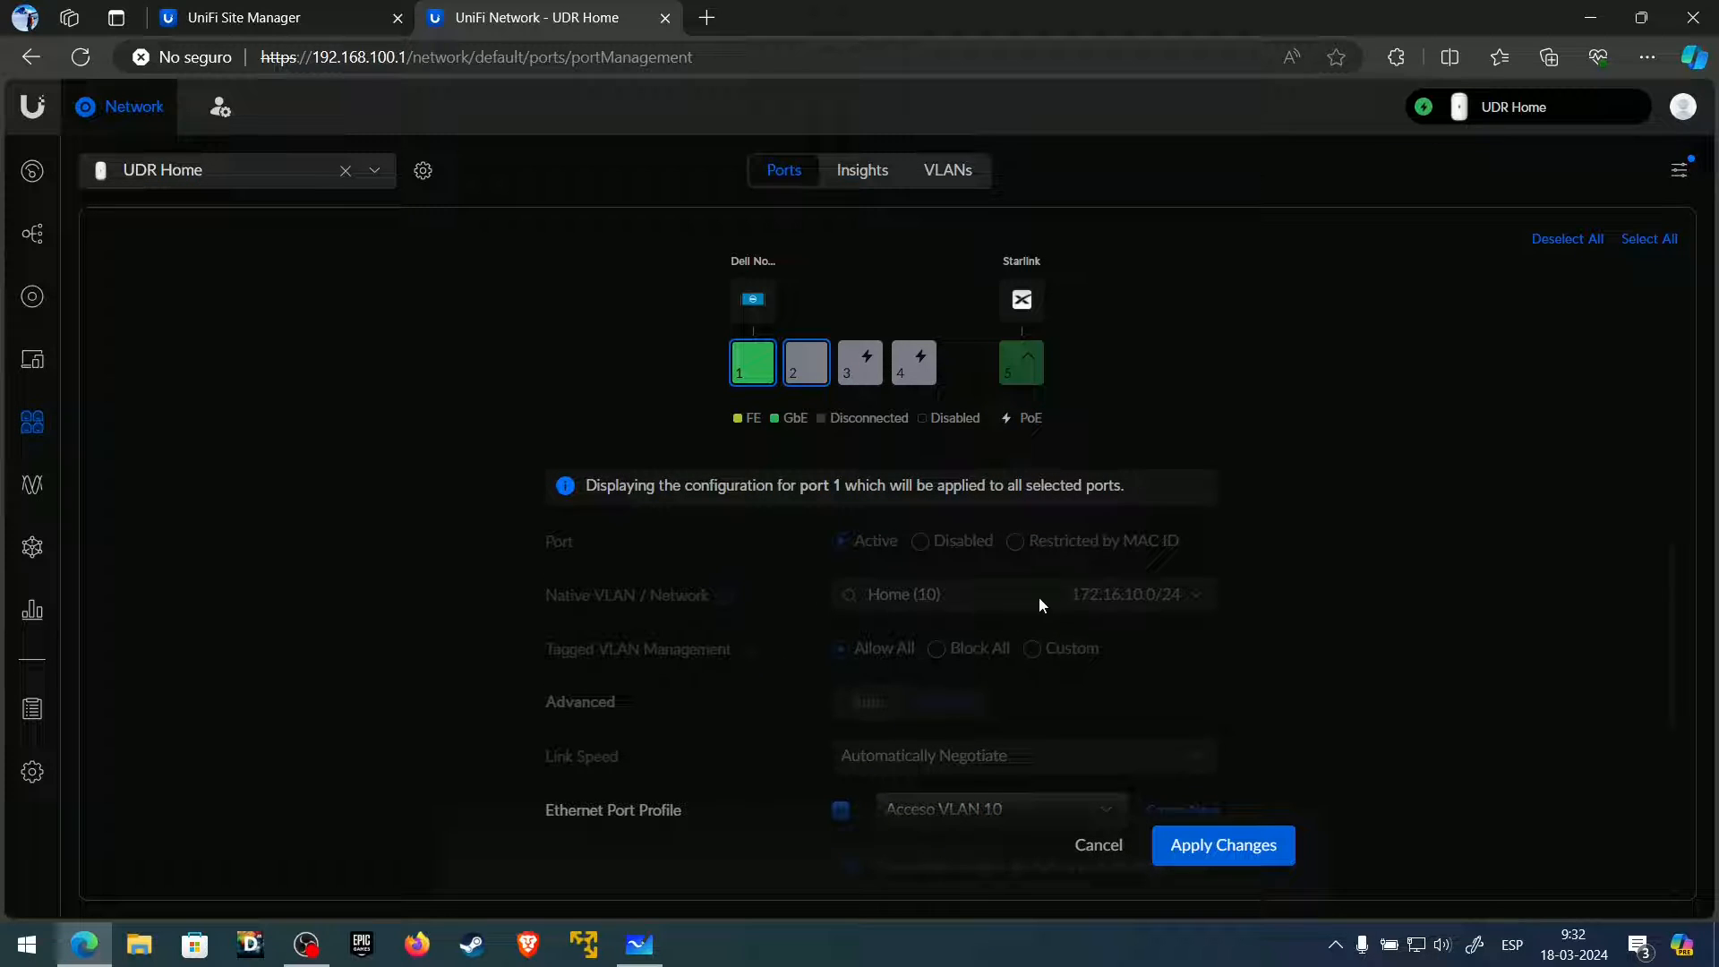
{"action": "scroll", "coordinate": [954, 626], "scroll_direction": "down", "scroll_amount": 5}
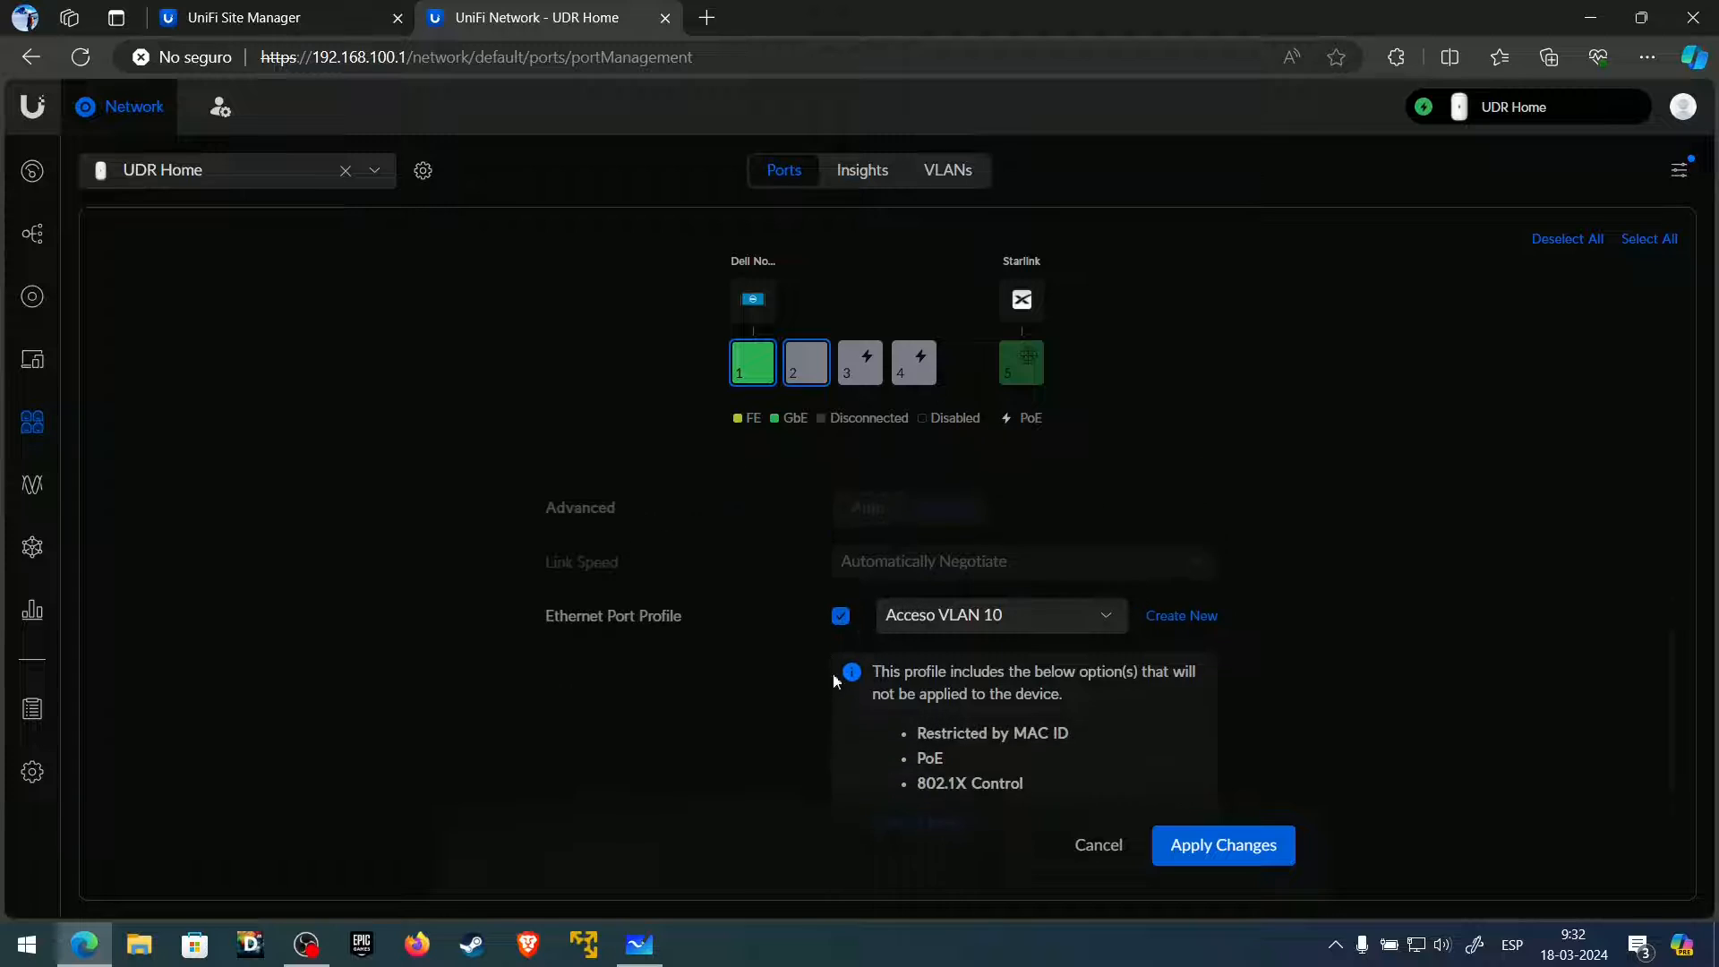
{"action": "scroll", "coordinate": [895, 681], "scroll_direction": "up", "scroll_amount": 1}
{"action": "left_click", "coordinate": [1005, 654]}
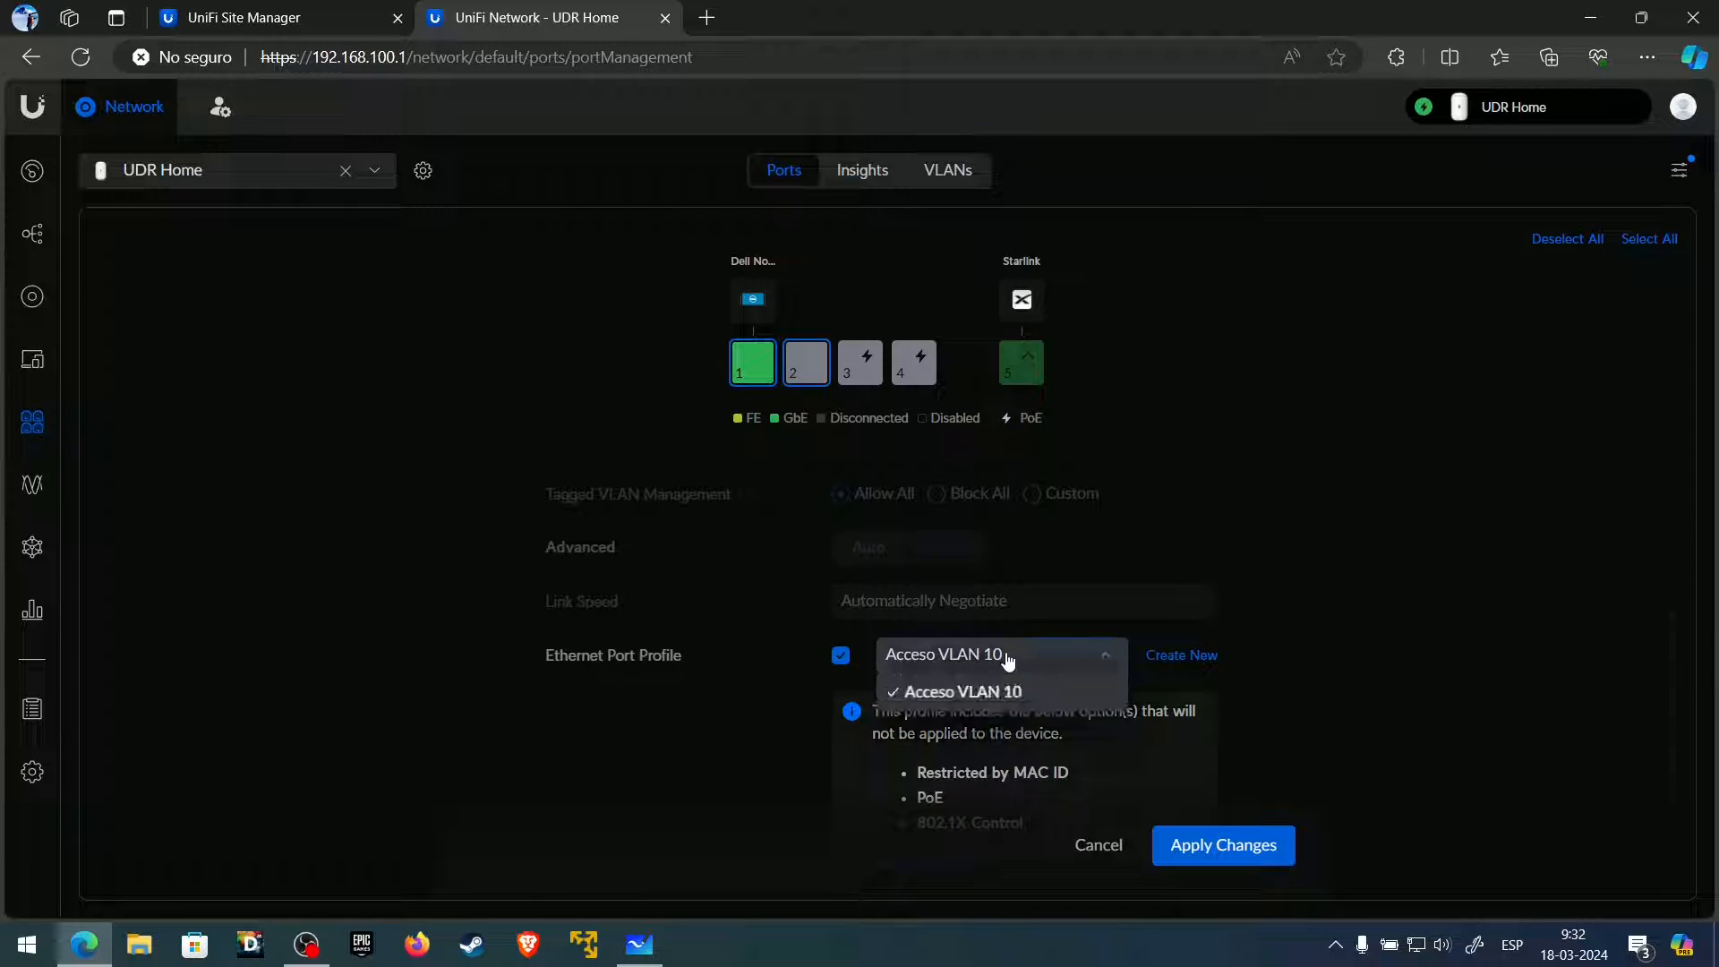
{"action": "left_click", "coordinate": [997, 685]}
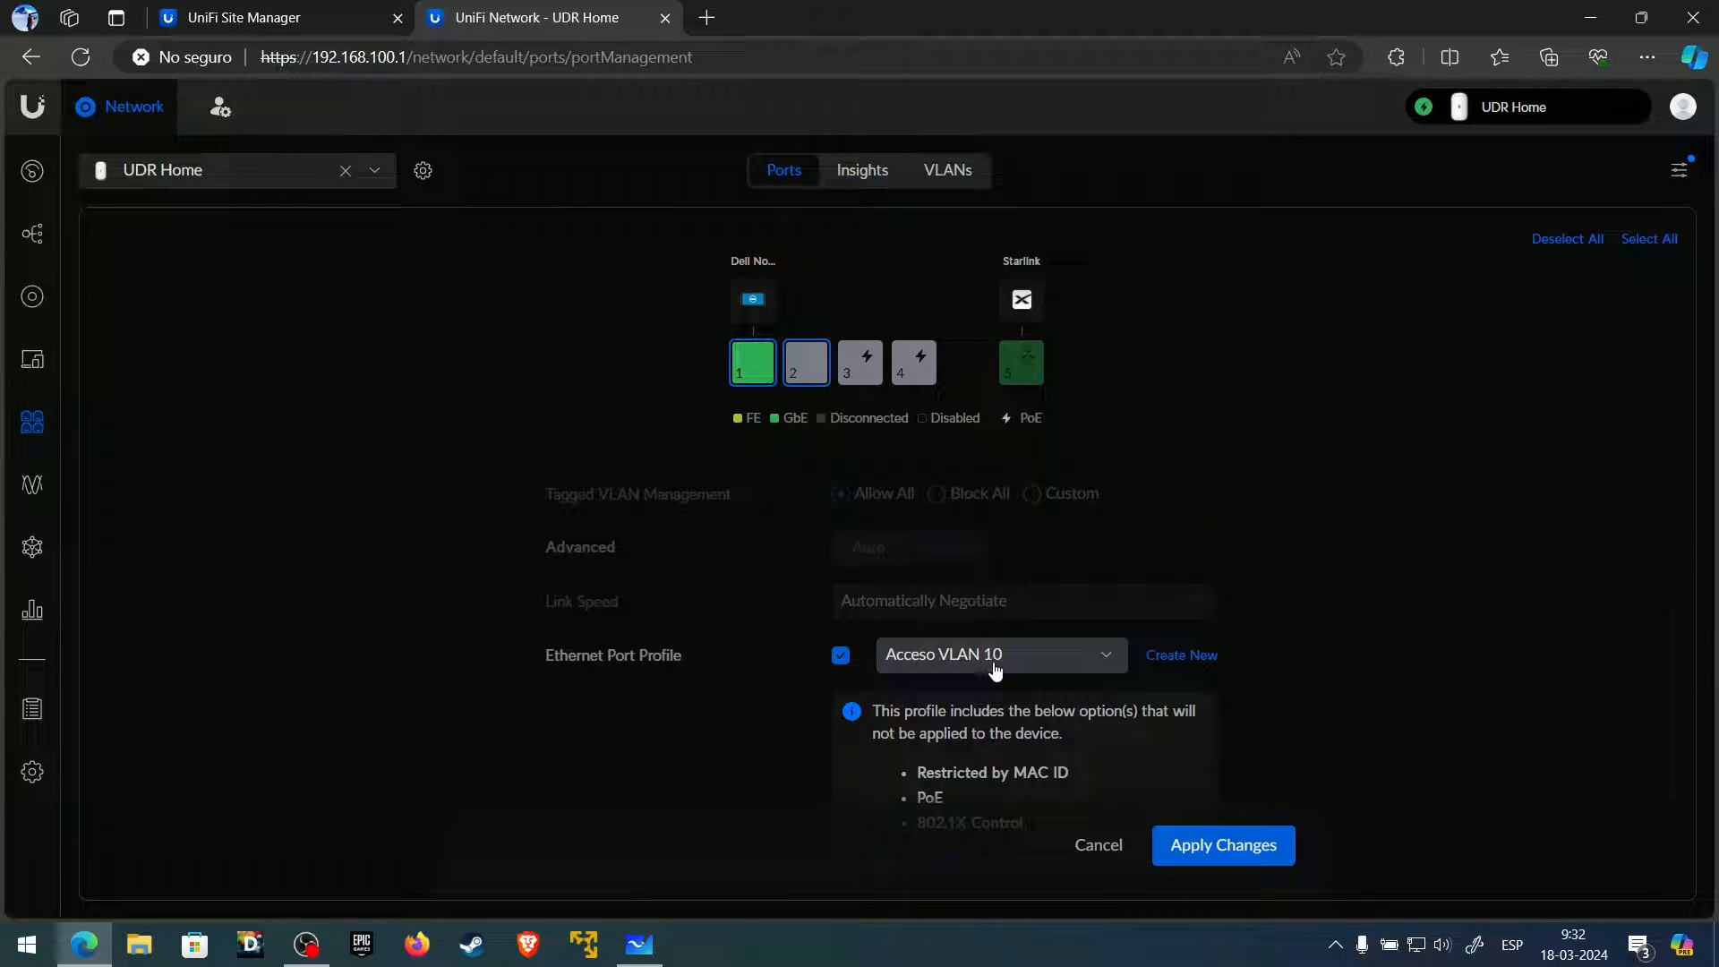
- Expand the full list of profile options not applied to the device, then apply and confirm the changes for both selected ports
{"action": "scroll", "coordinate": [998, 627], "scroll_direction": "down", "scroll_amount": 2}
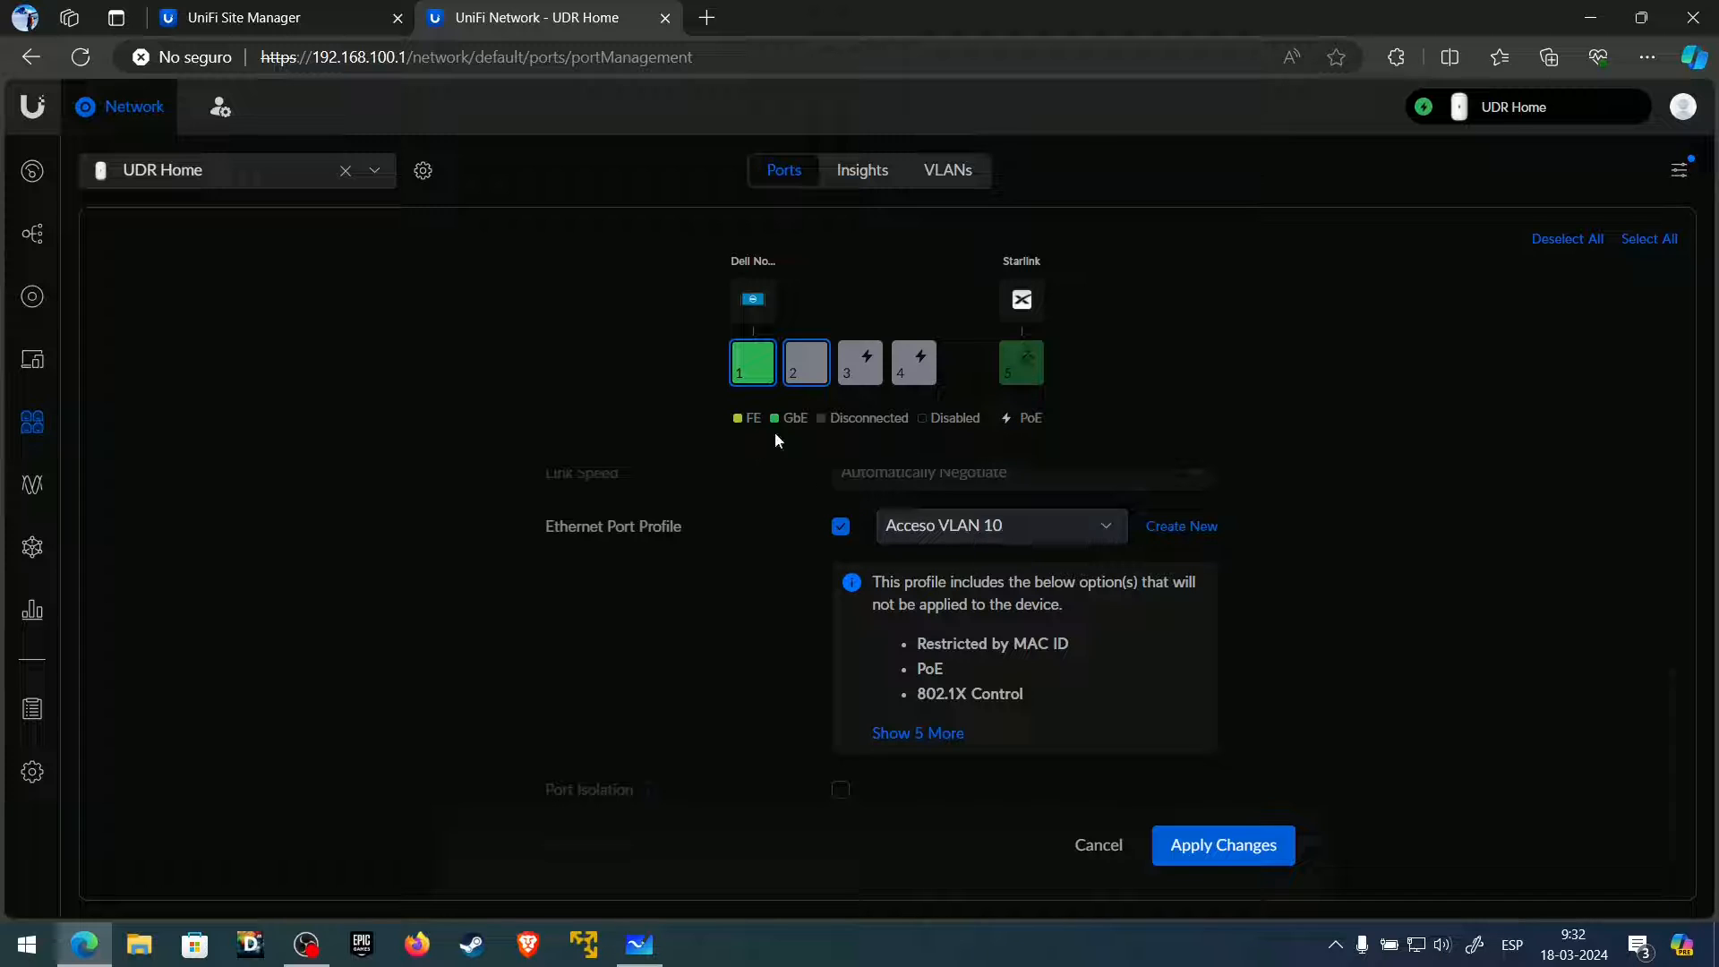
{"action": "left_click", "coordinate": [990, 534]}
{"action": "left_click", "coordinate": [752, 582]}
{"action": "left_click", "coordinate": [936, 735]}
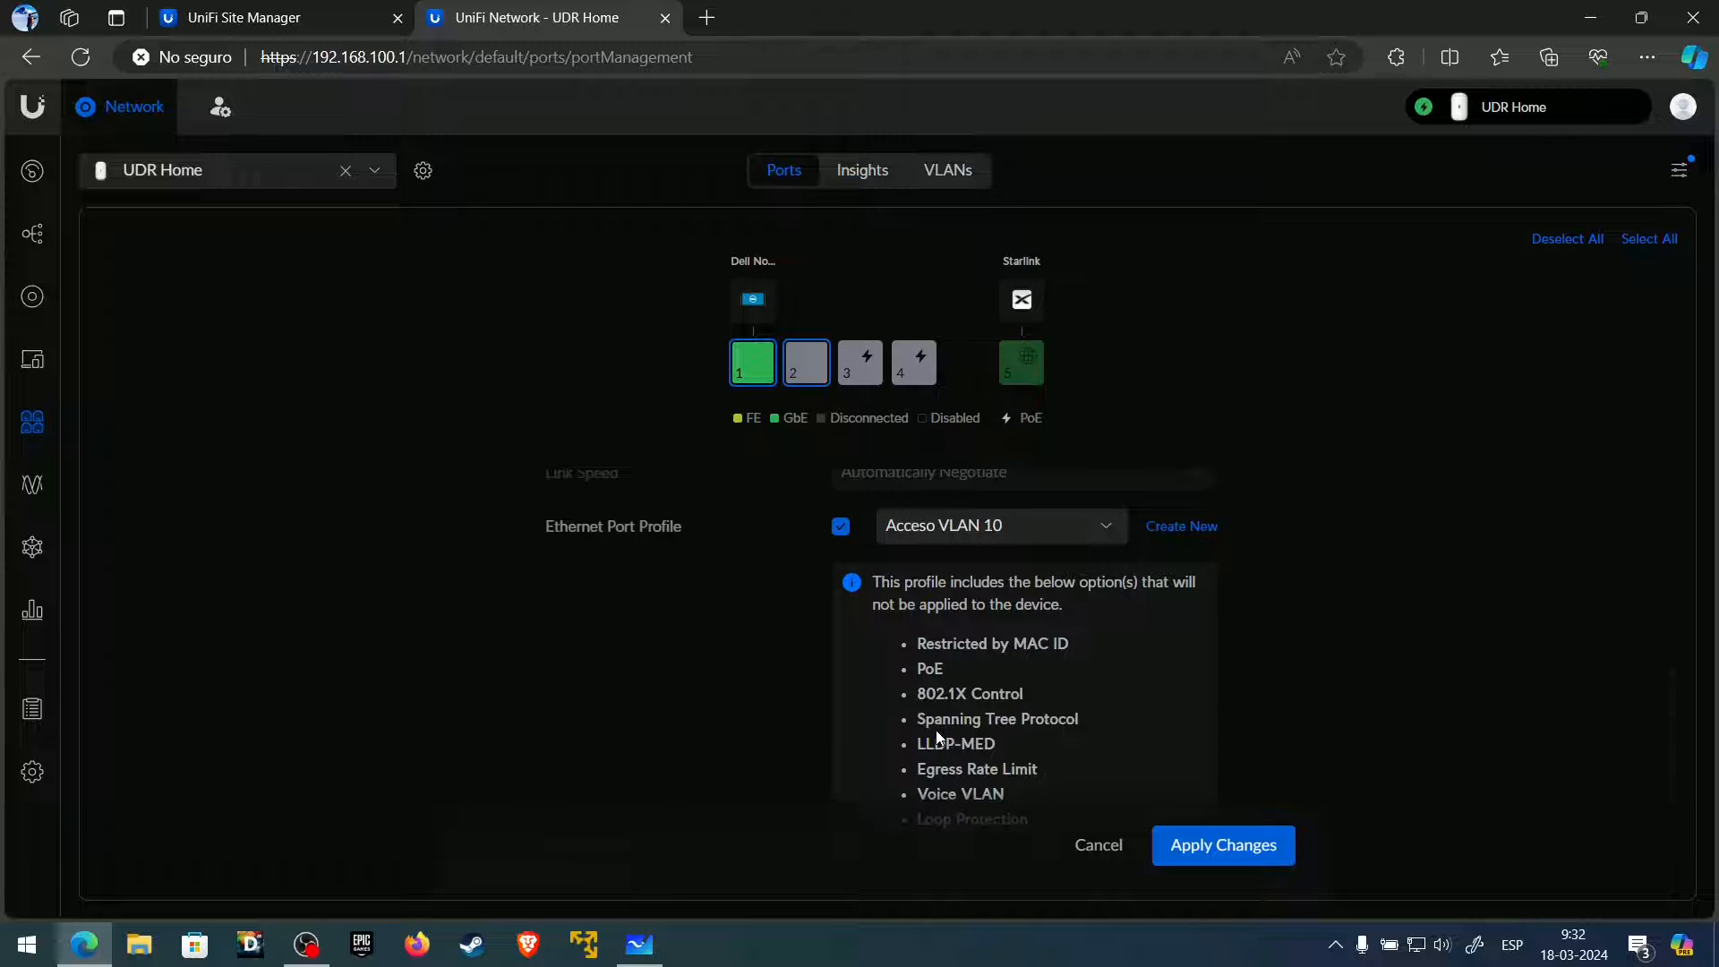
{"action": "scroll", "coordinate": [1060, 729], "scroll_direction": "down", "scroll_amount": 1}
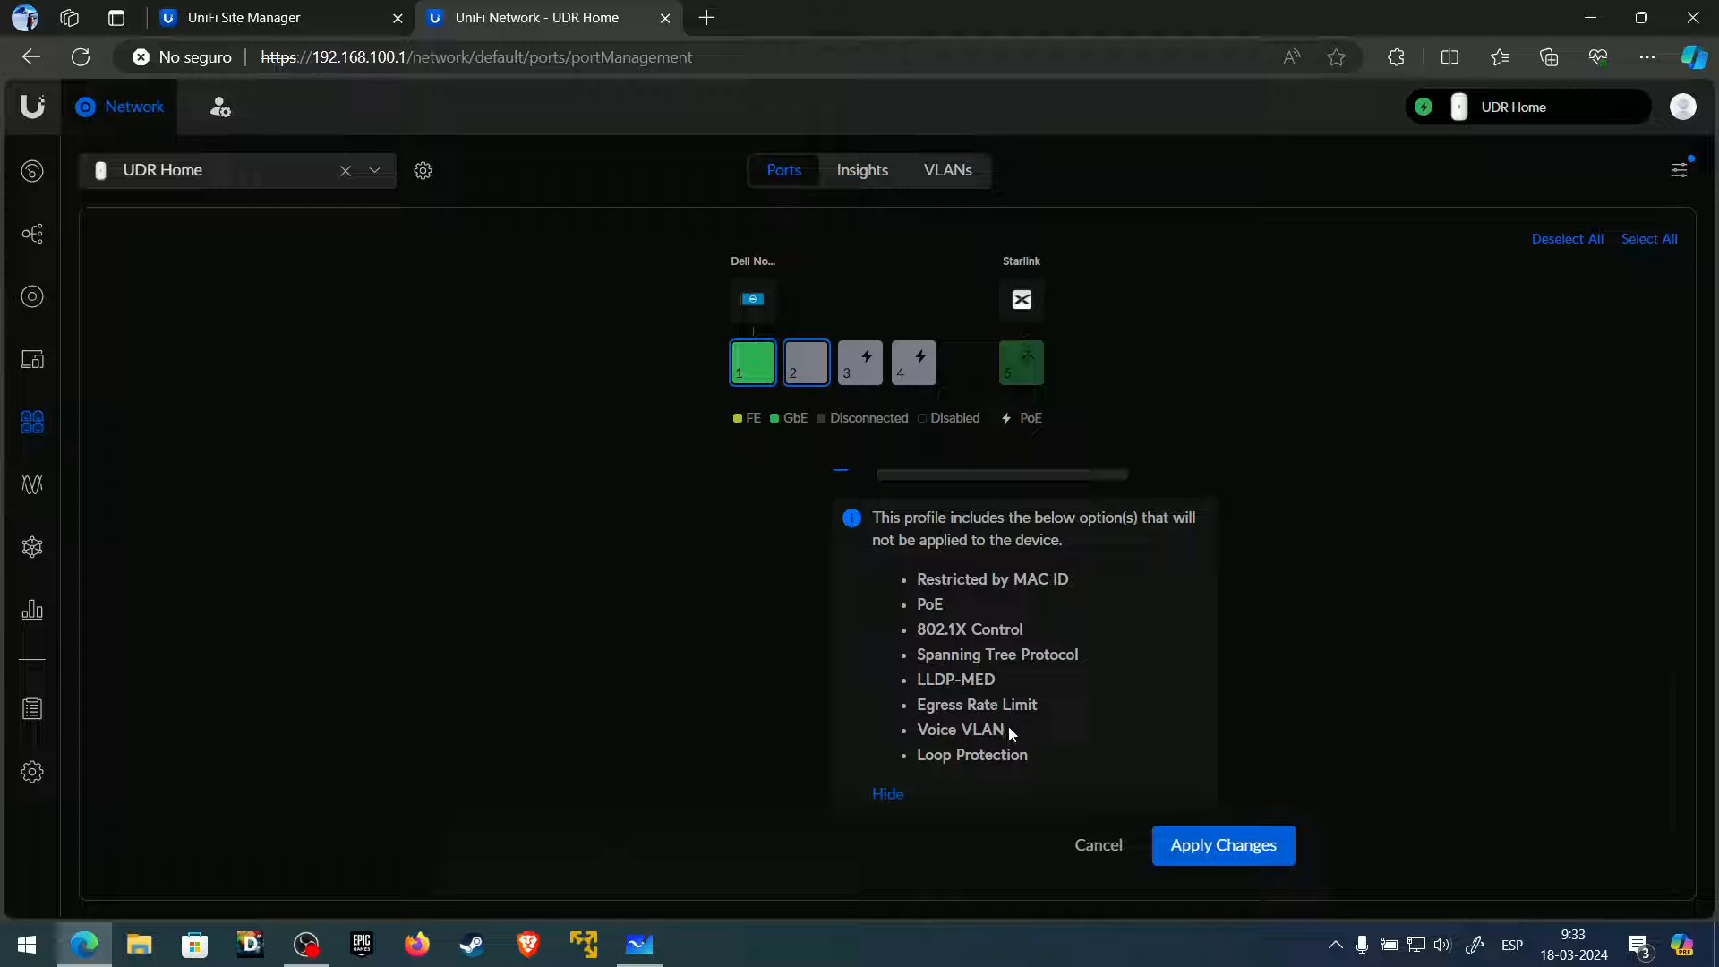
{"action": "left_click", "coordinate": [1221, 852]}
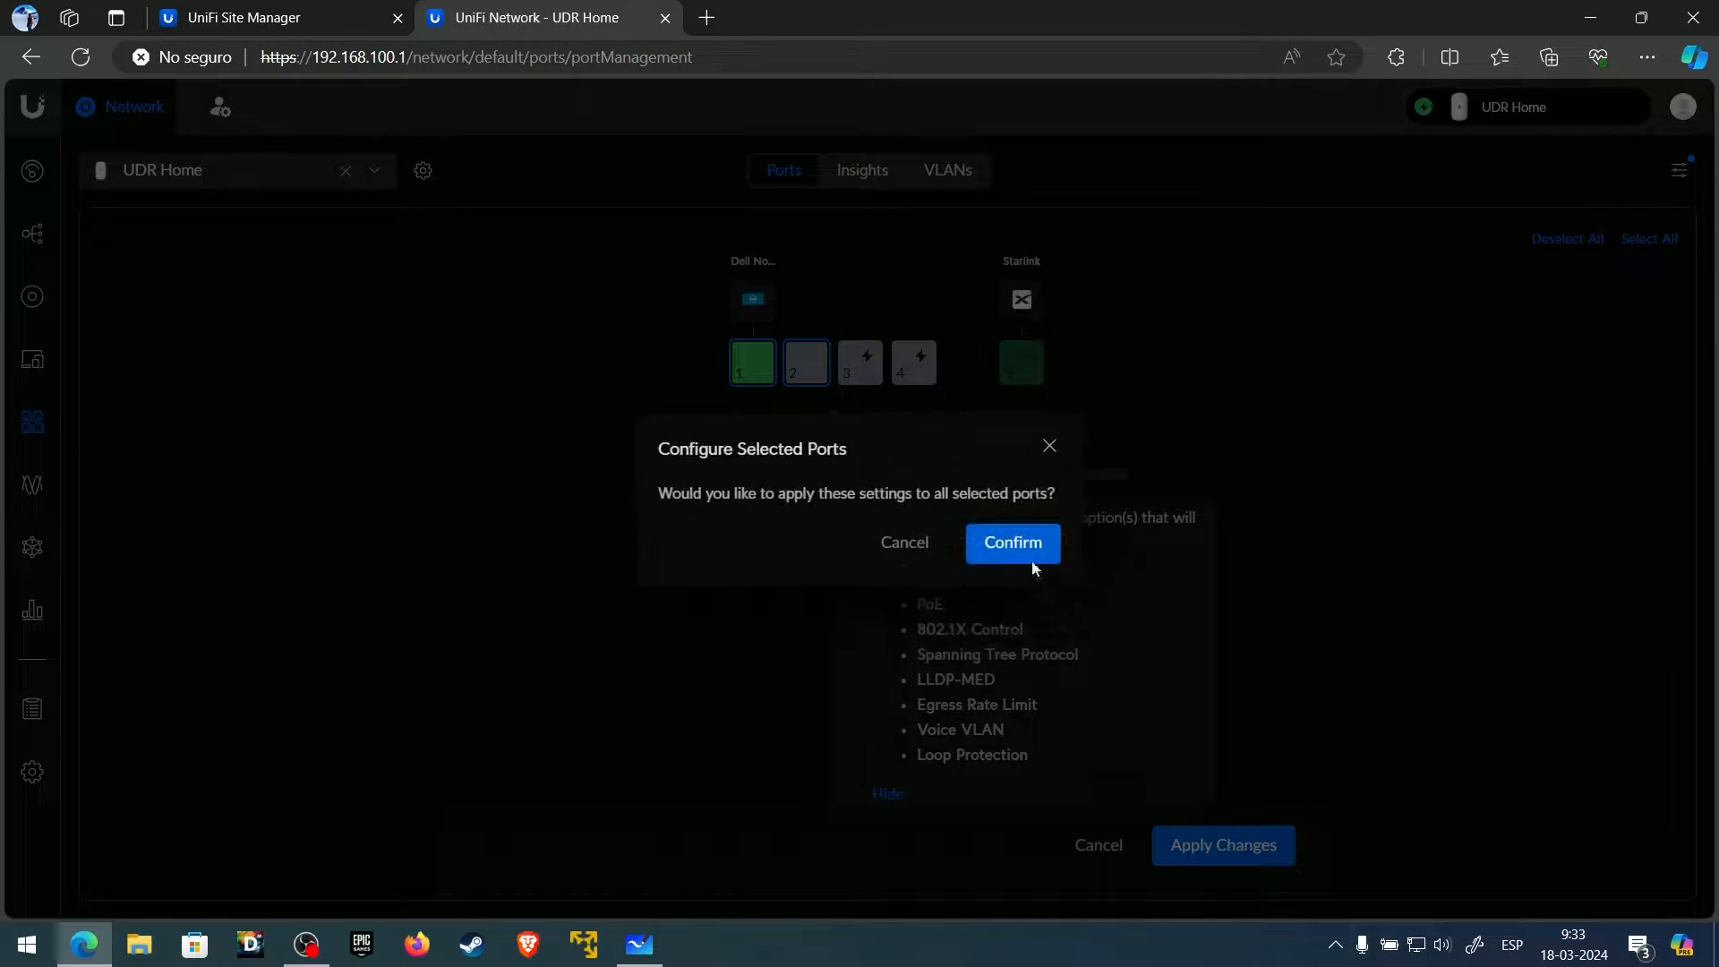
{"action": "left_click", "coordinate": [1025, 573]}
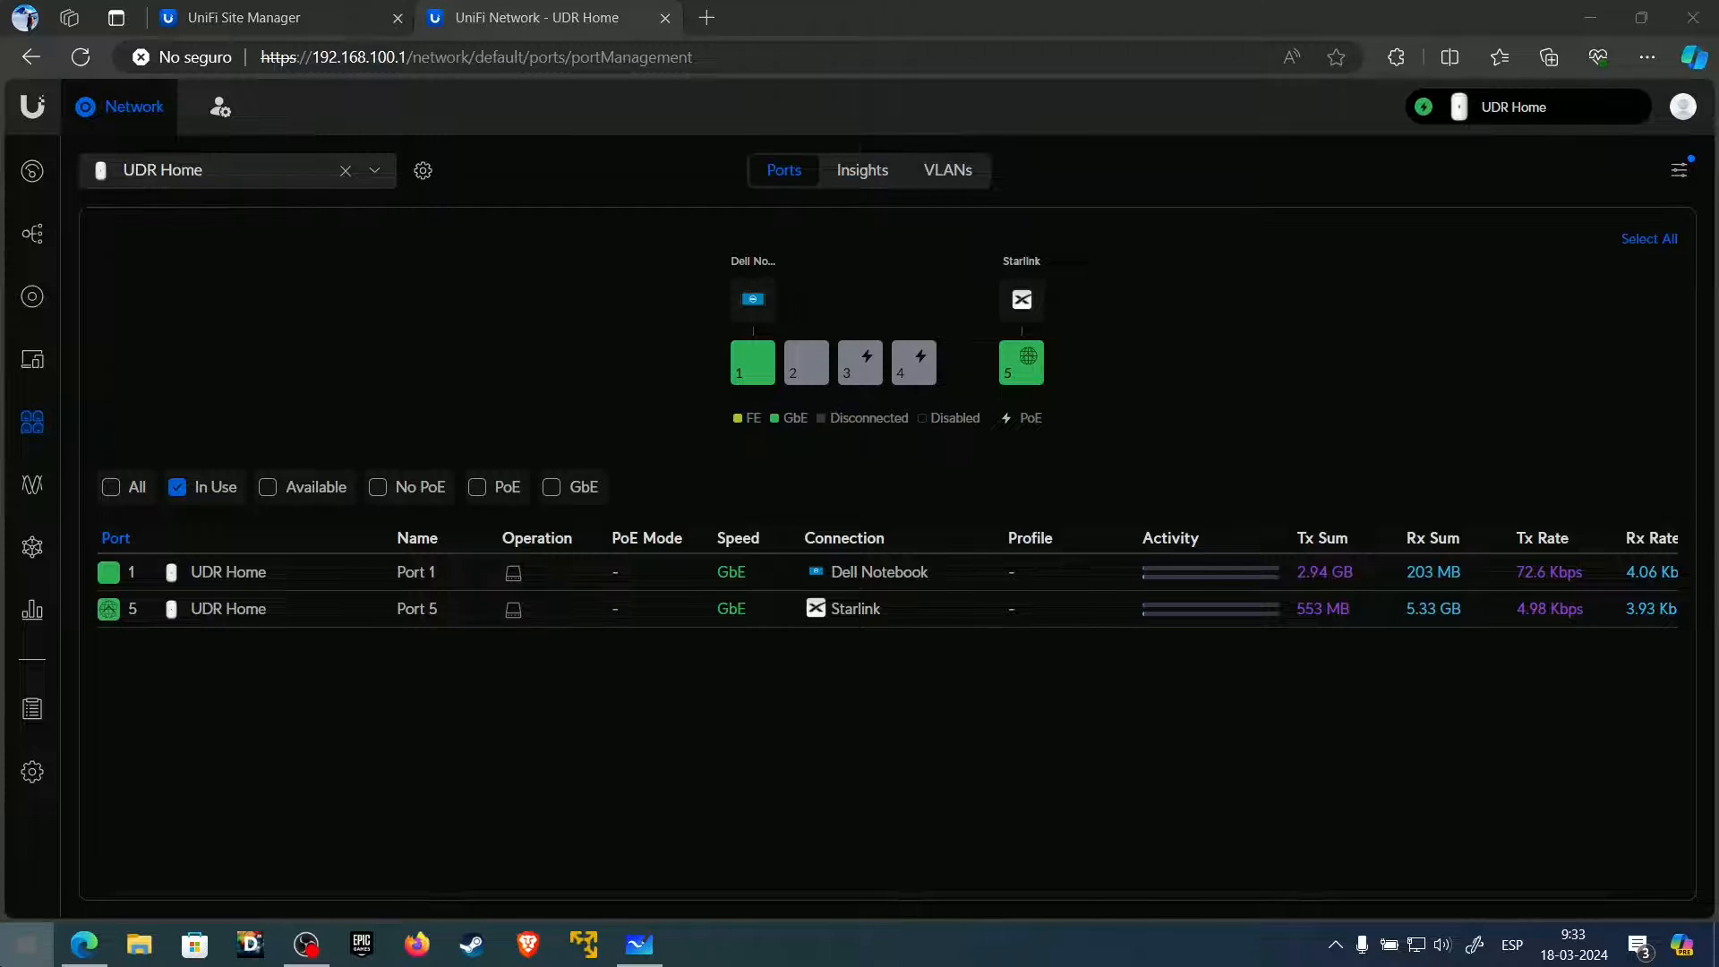
- Open a Command Prompt and release the computer's IP address with ipconfig /release
{"action": "key", "text": "super"}
{"action": "type", "text": "pan"}
{"action": "key", "text": "BackSpace"}
{"action": "key", "text": "BackSpace"}
{"action": "key", "text": "BackSpace"}
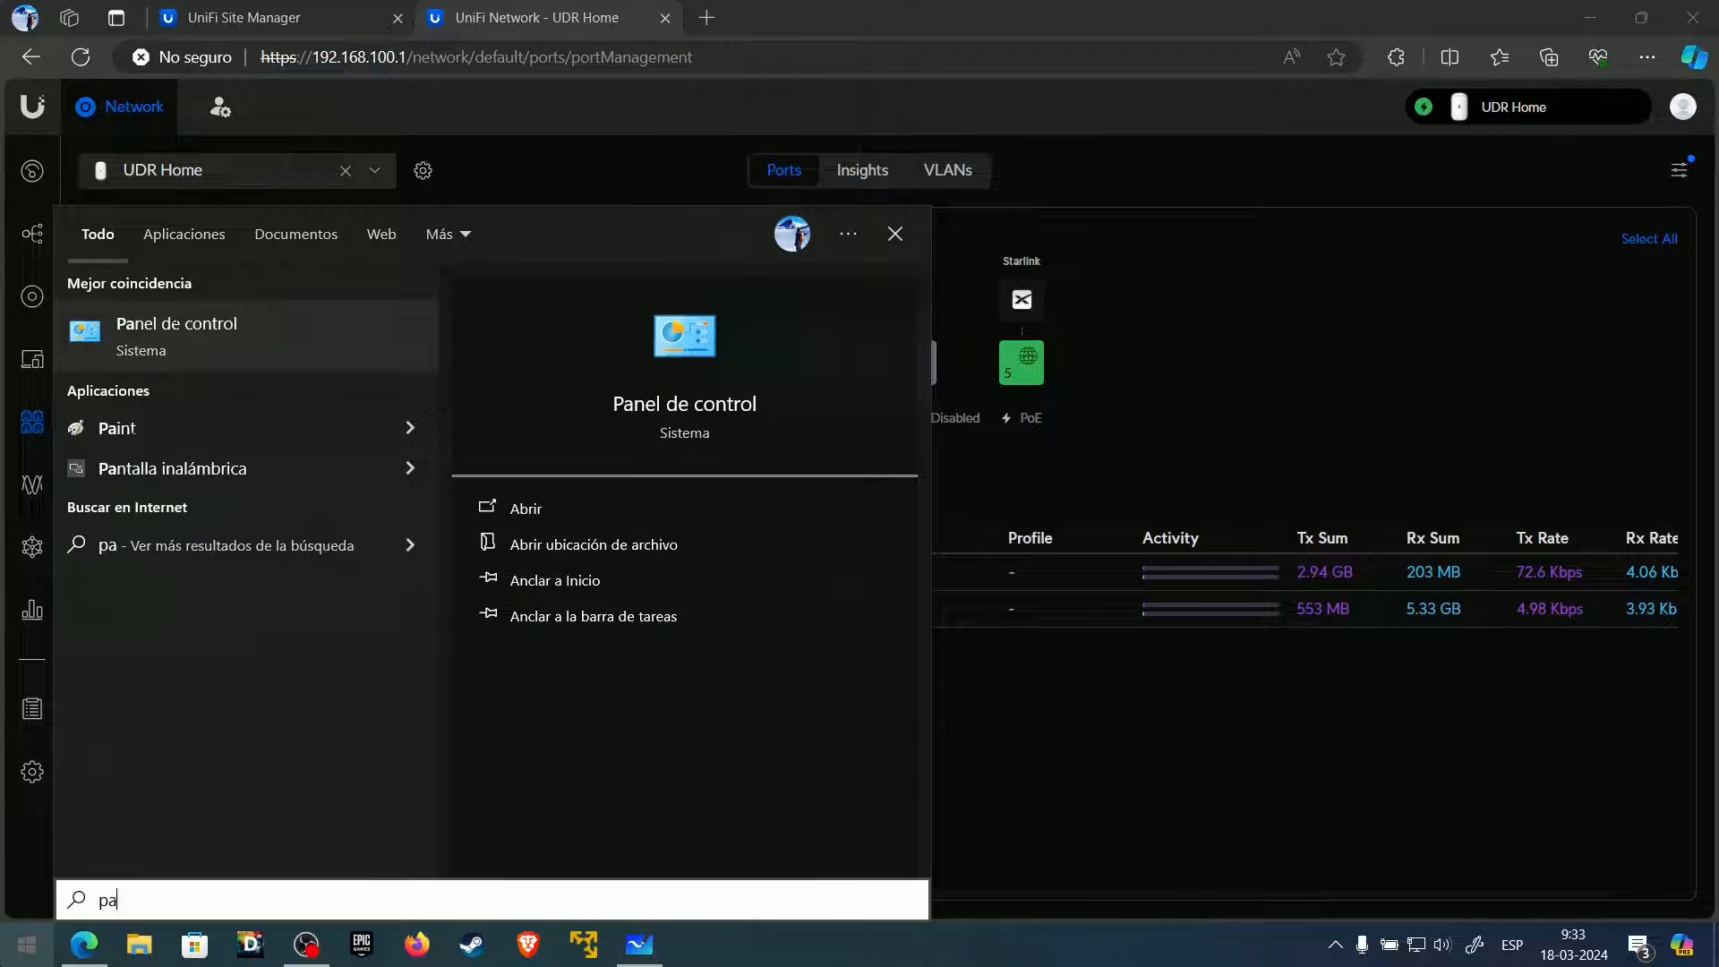
{"action": "type", "text": "cmd"}
{"action": "key", "text": "Return"}
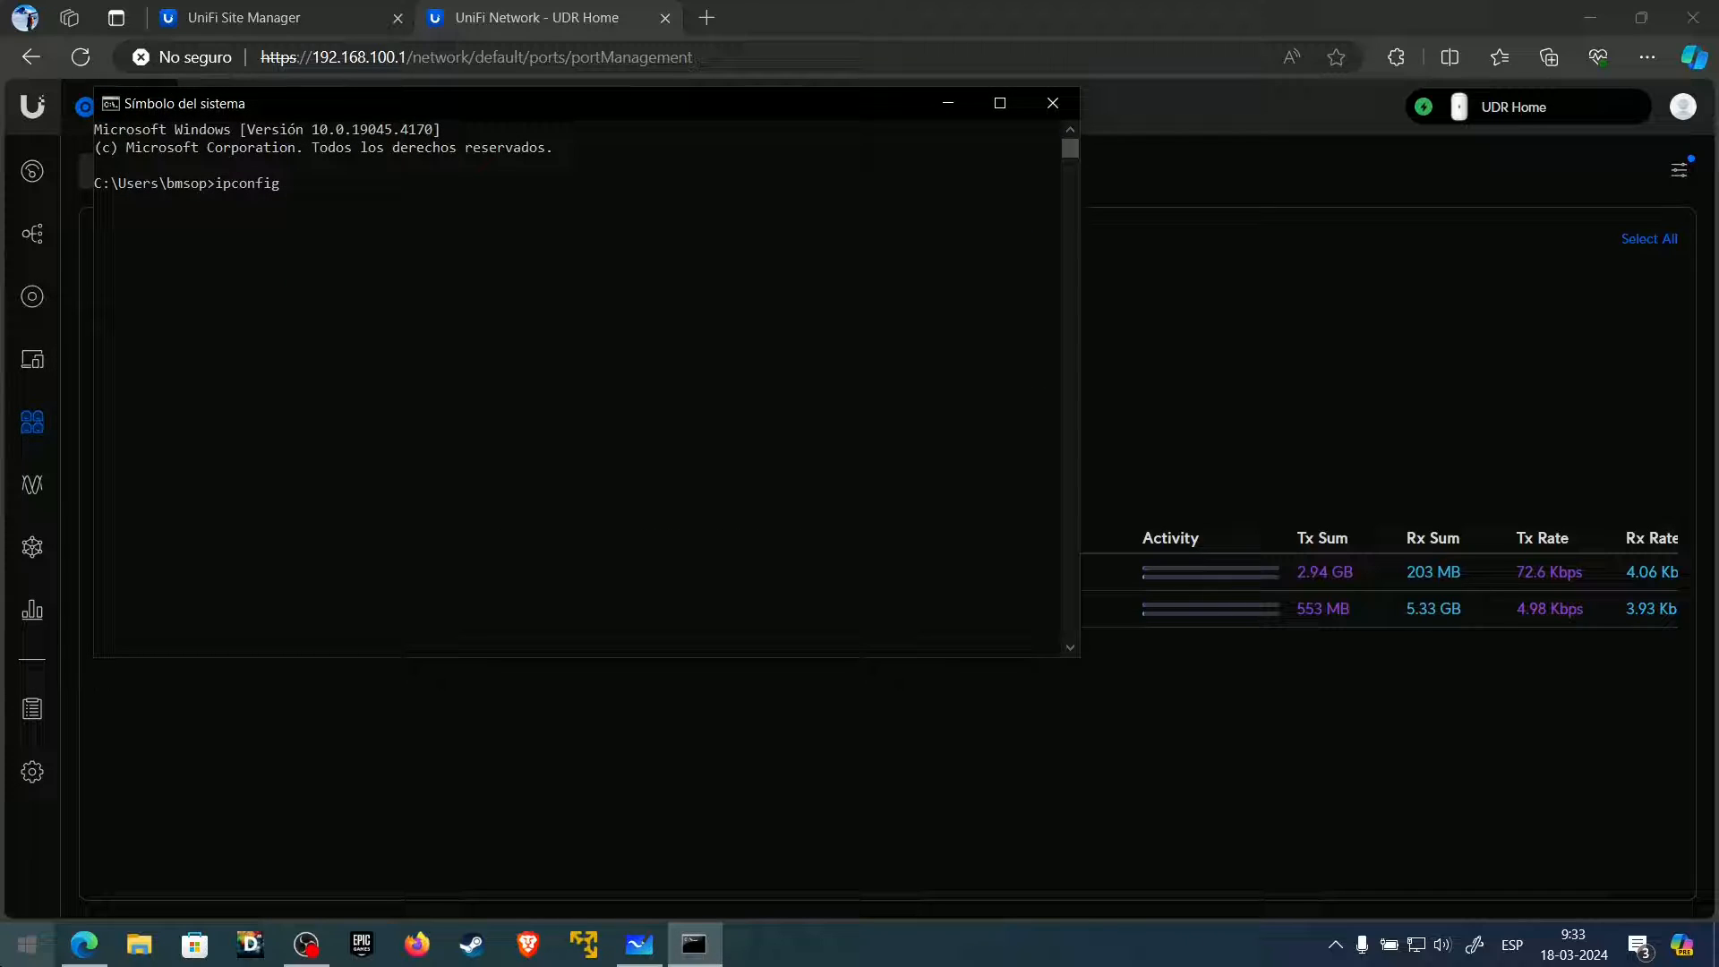
{"action": "type", "text": "ipconfig /release"}
{"action": "key", "text": "Return"}
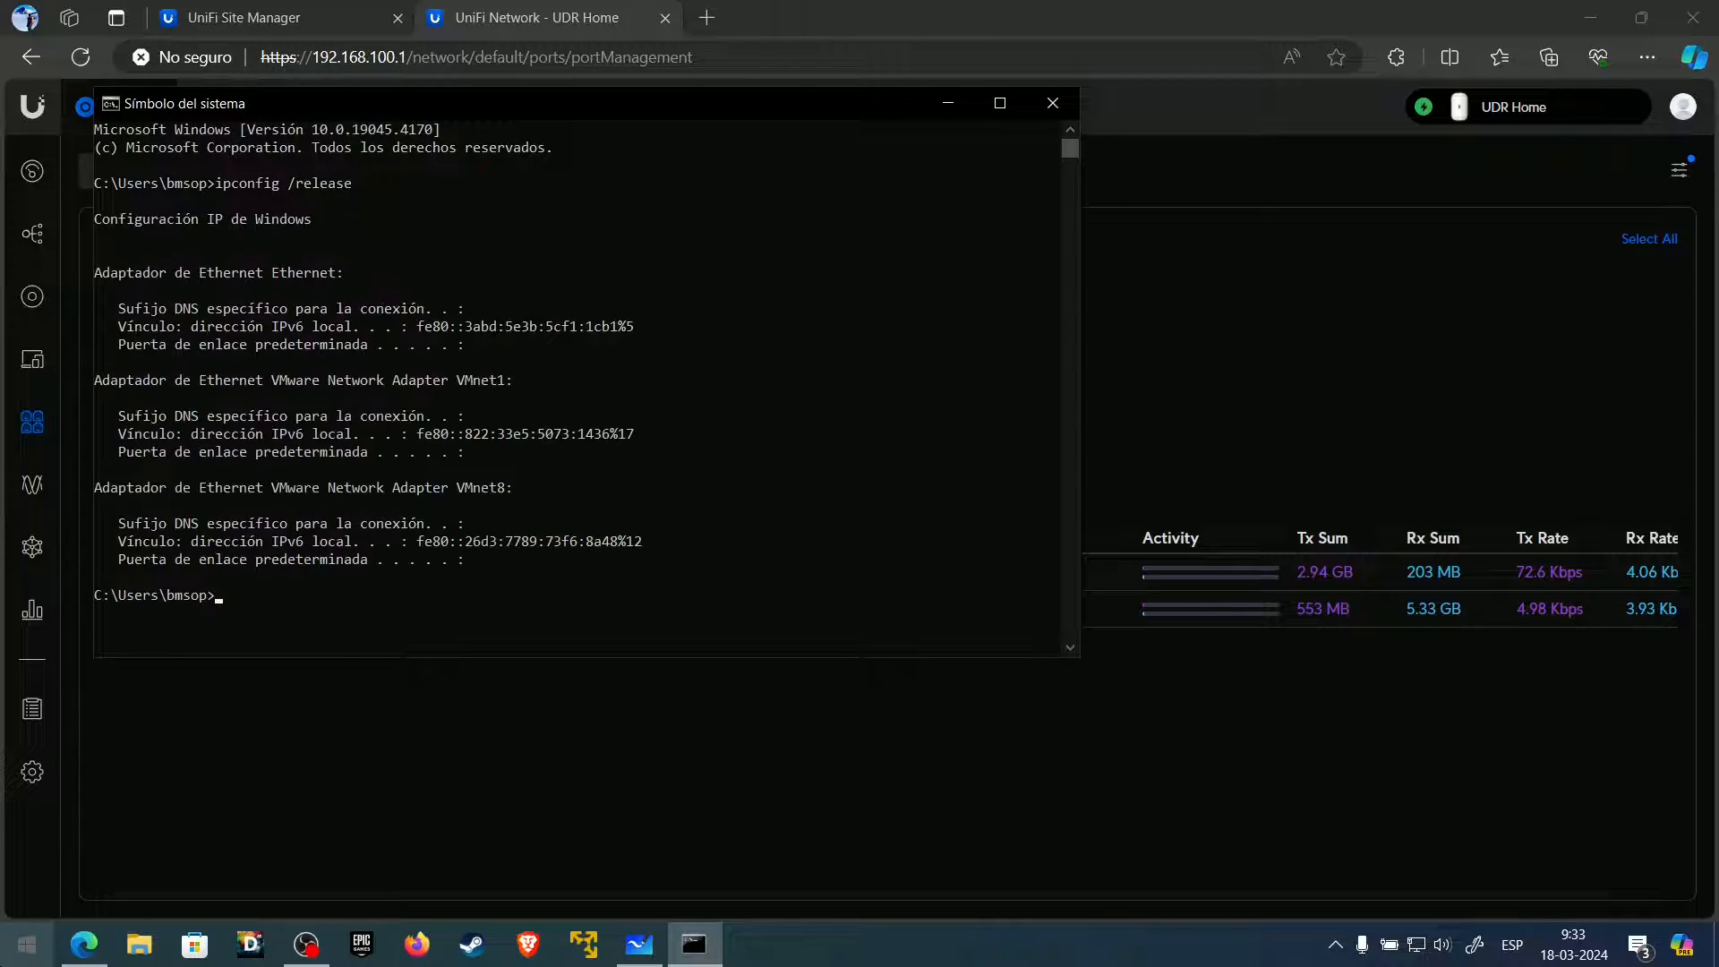
- Request a new IP address with ipconfig /renew and check the command's output
{"action": "key", "text": "Return"}
{"action": "key", "text": "Up"}
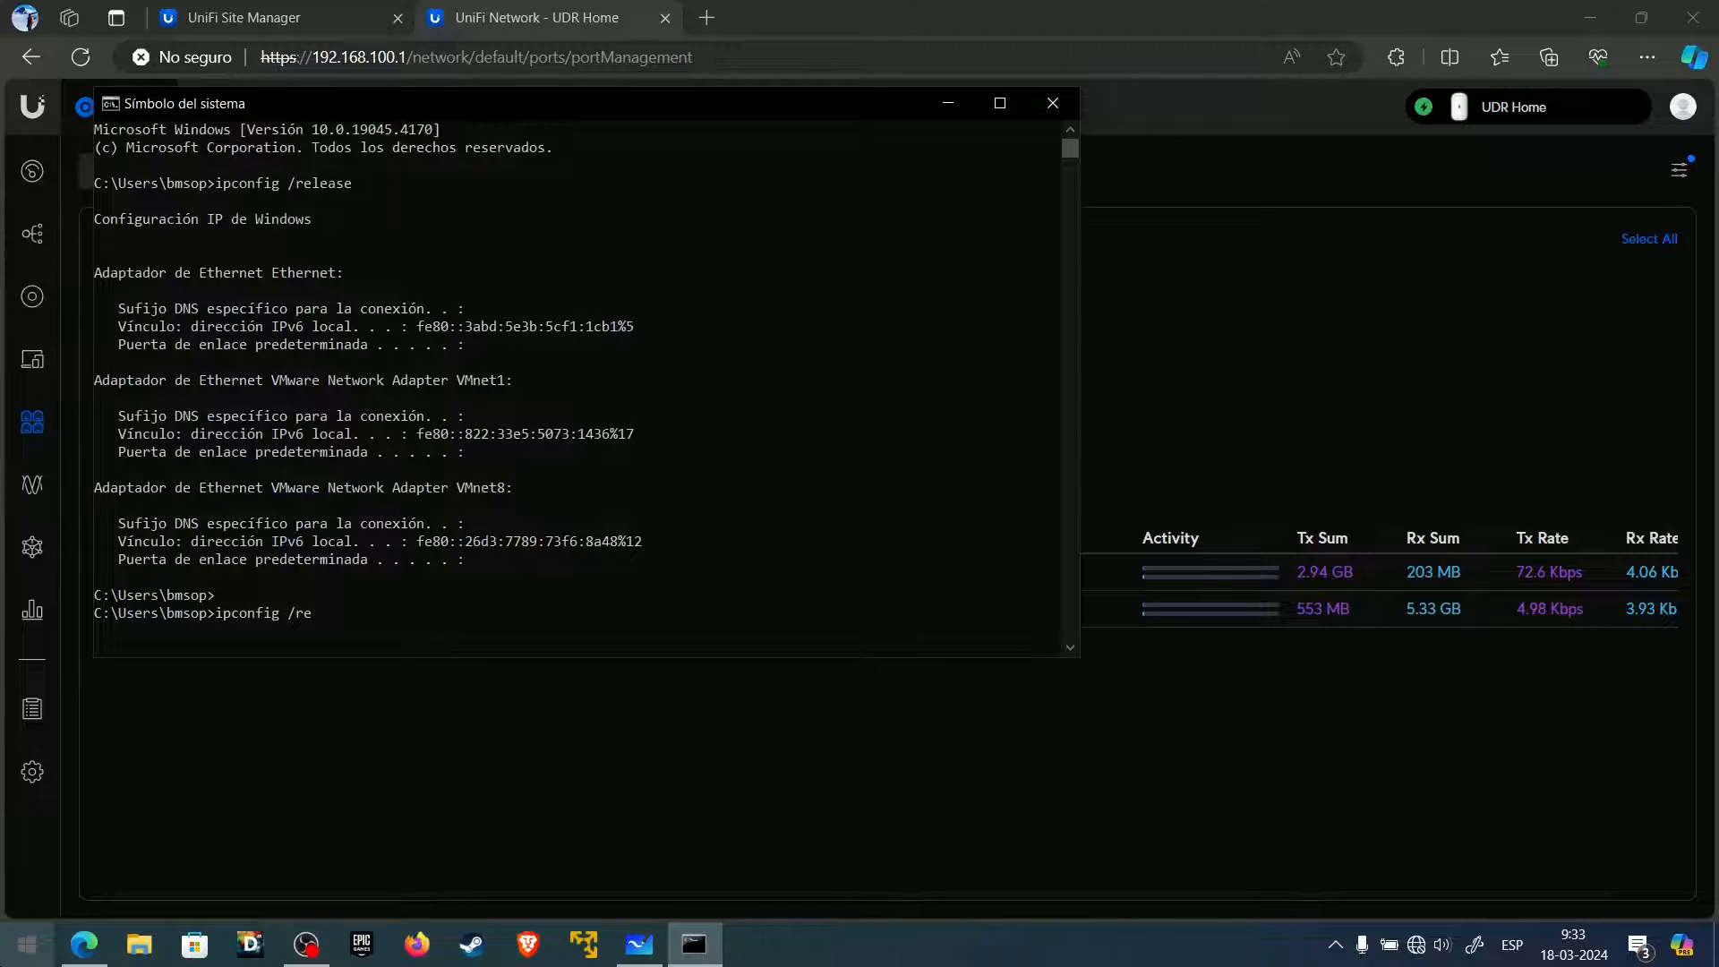
{"action": "key", "text": "Return"}
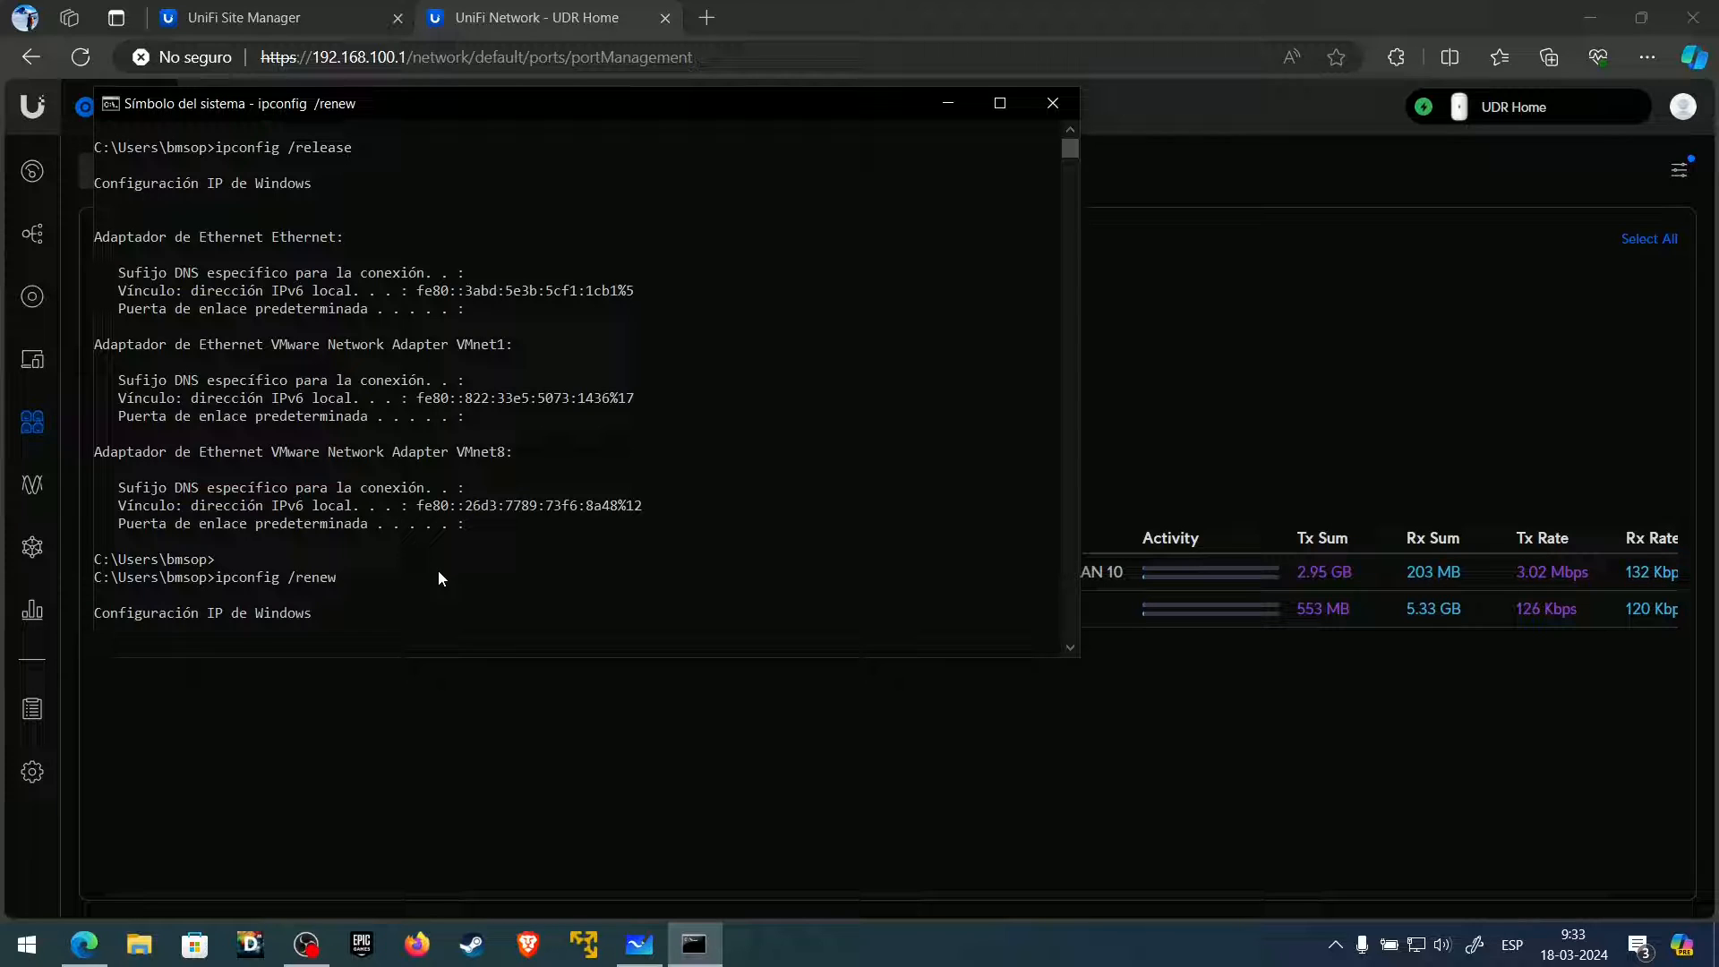
{"action": "left_click", "coordinate": [438, 576]}
{"action": "key", "text": "Return"}
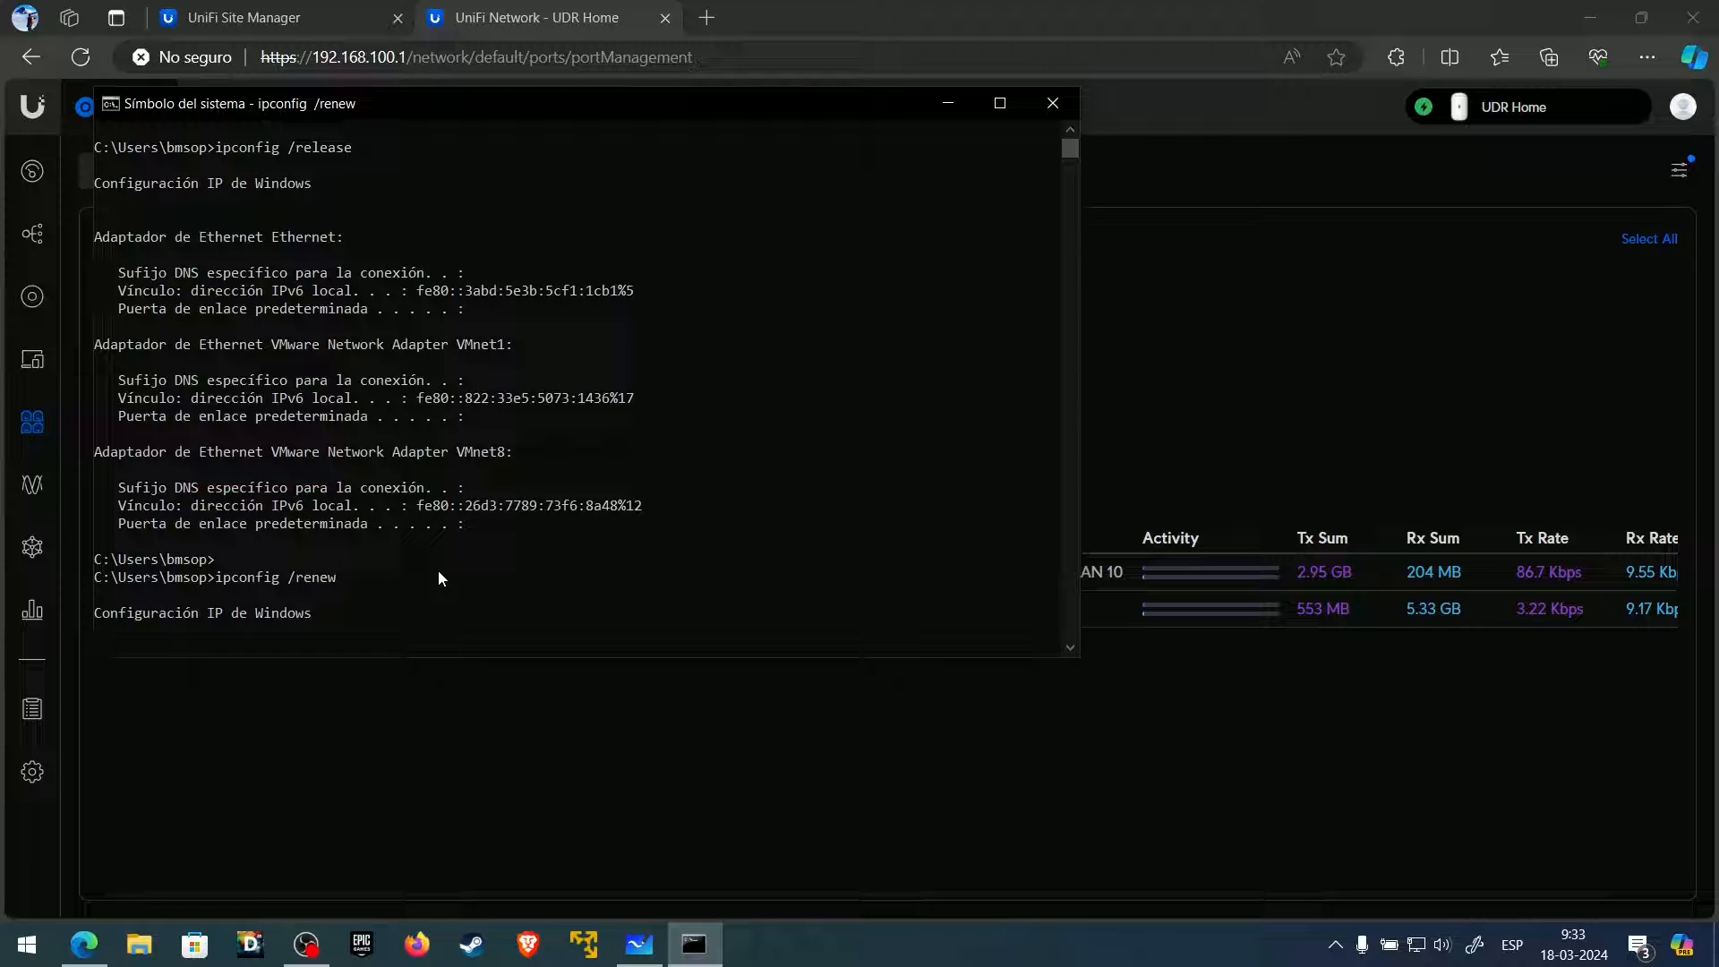
{"action": "left_click", "coordinate": [438, 573]}
{"action": "scroll", "coordinate": [516, 270], "scroll_direction": "down", "scroll_amount": 2}
{"action": "scroll", "coordinate": [560, 168], "scroll_direction": "up", "scroll_amount": 2}
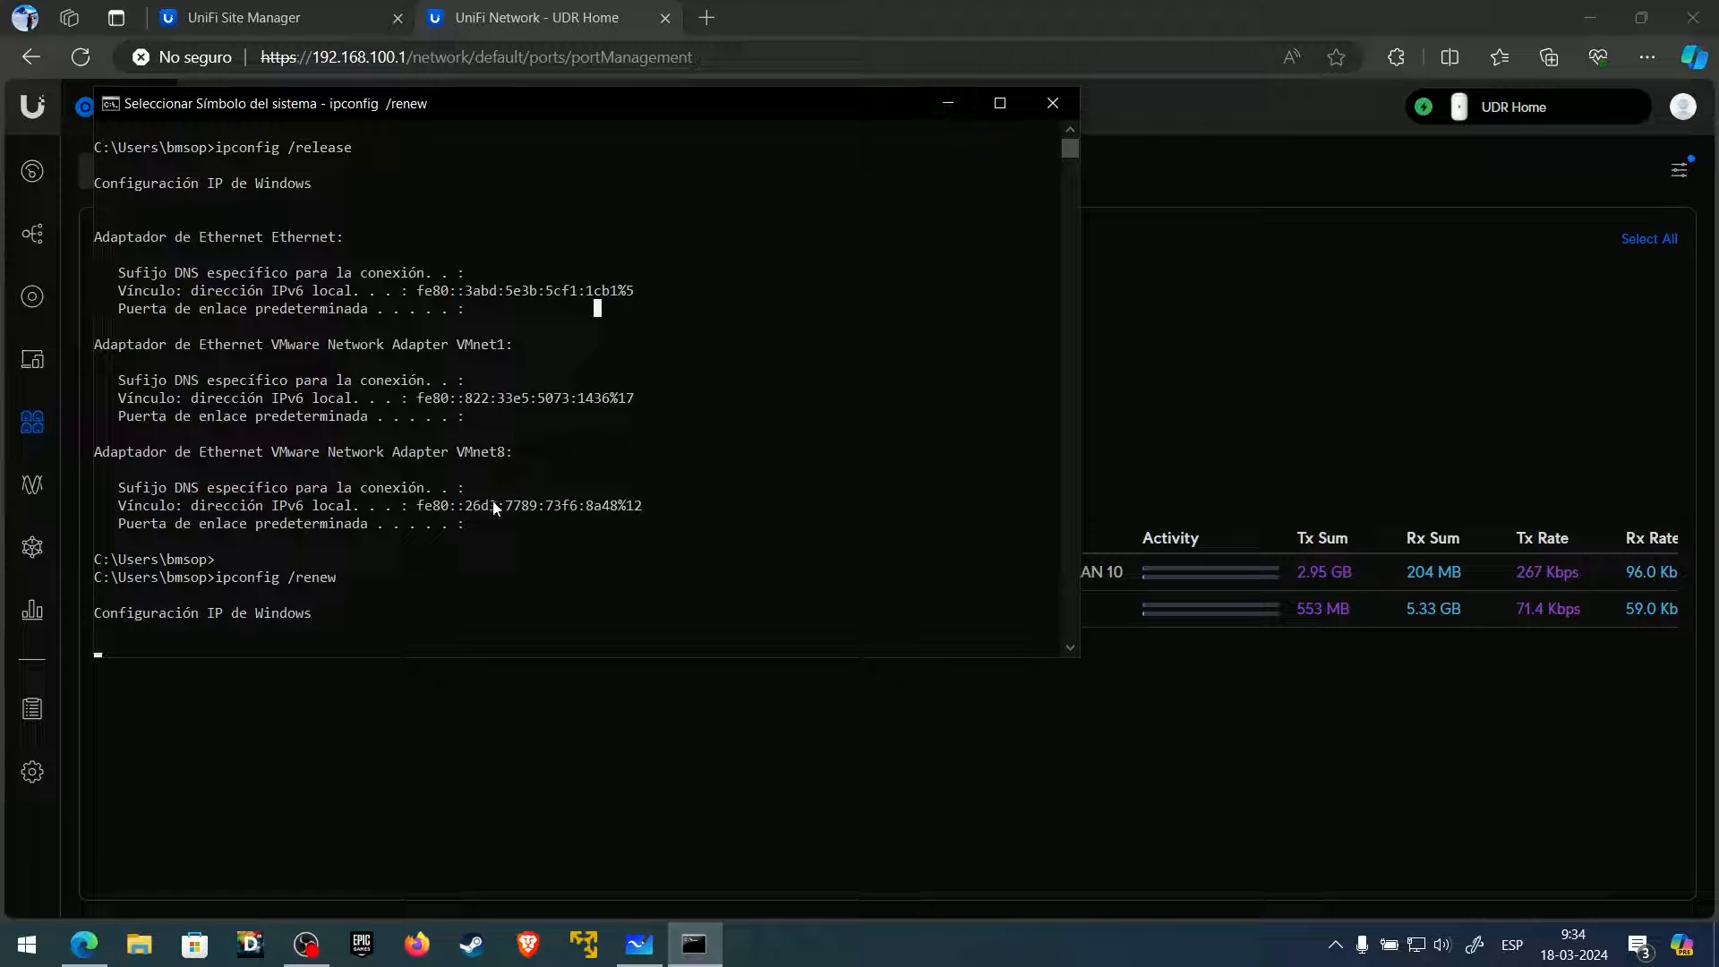
- Minimize the Command Prompt, open the client list in UniFi Network and check the Dell Notebook's IP address in its overview
{"action": "left_click", "coordinate": [948, 103]}
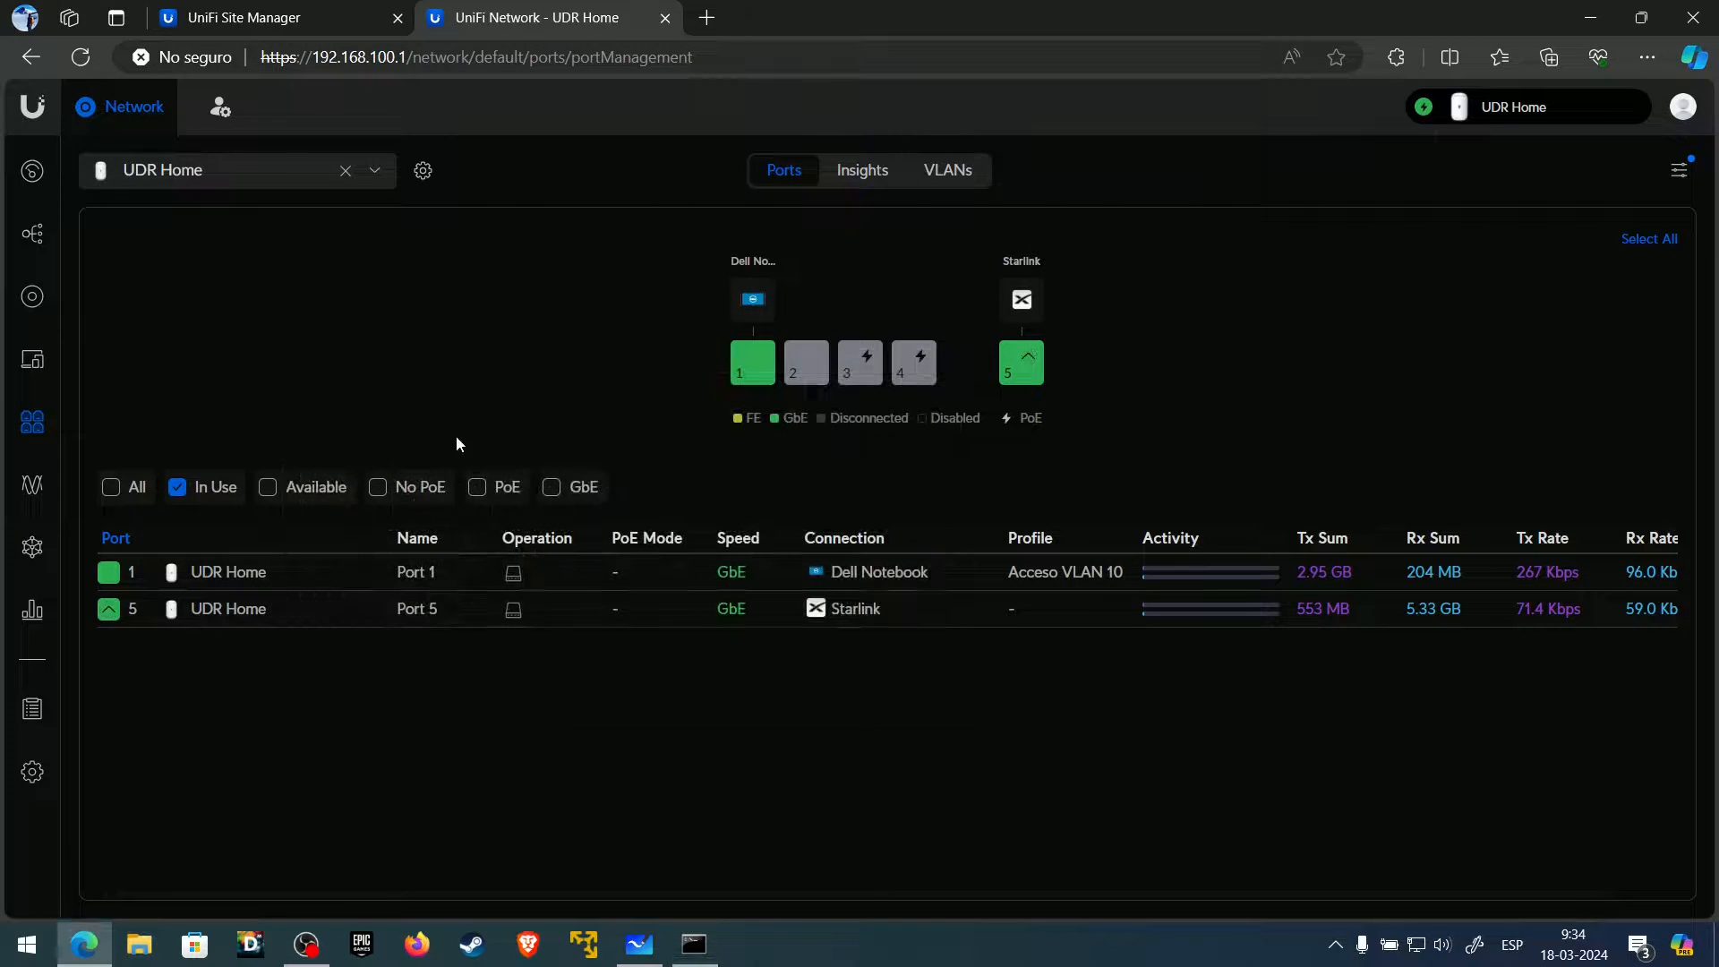
{"action": "left_click", "coordinate": [40, 367]}
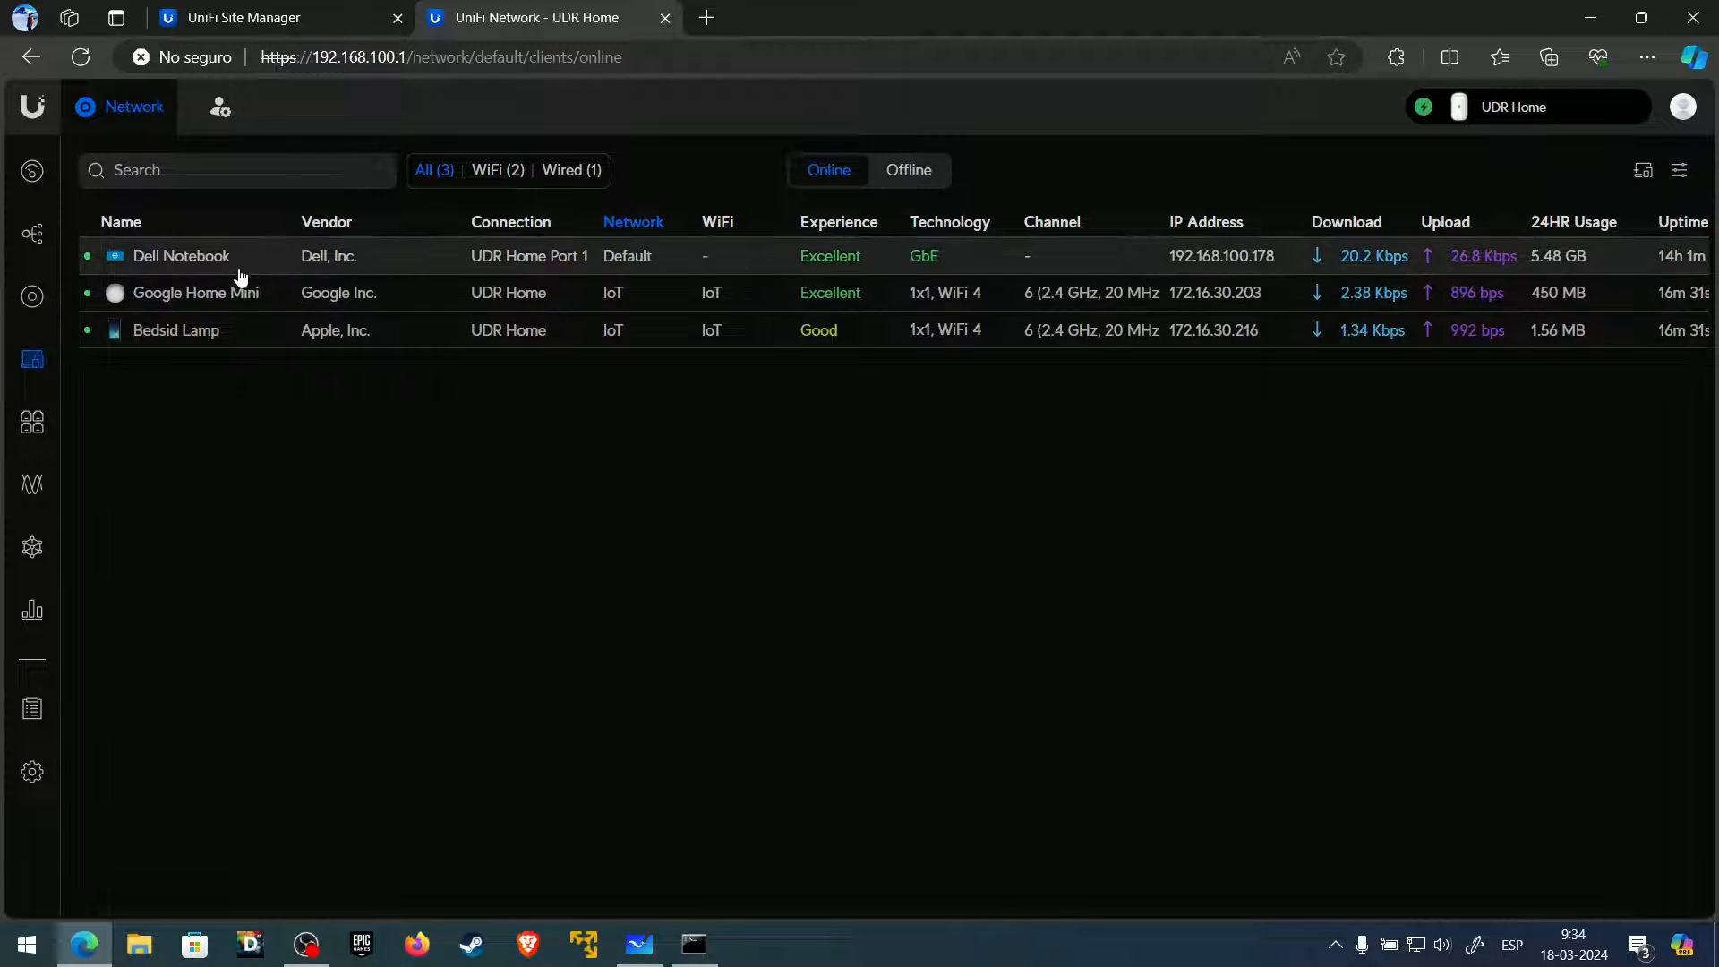
{"action": "left_click", "coordinate": [314, 266]}
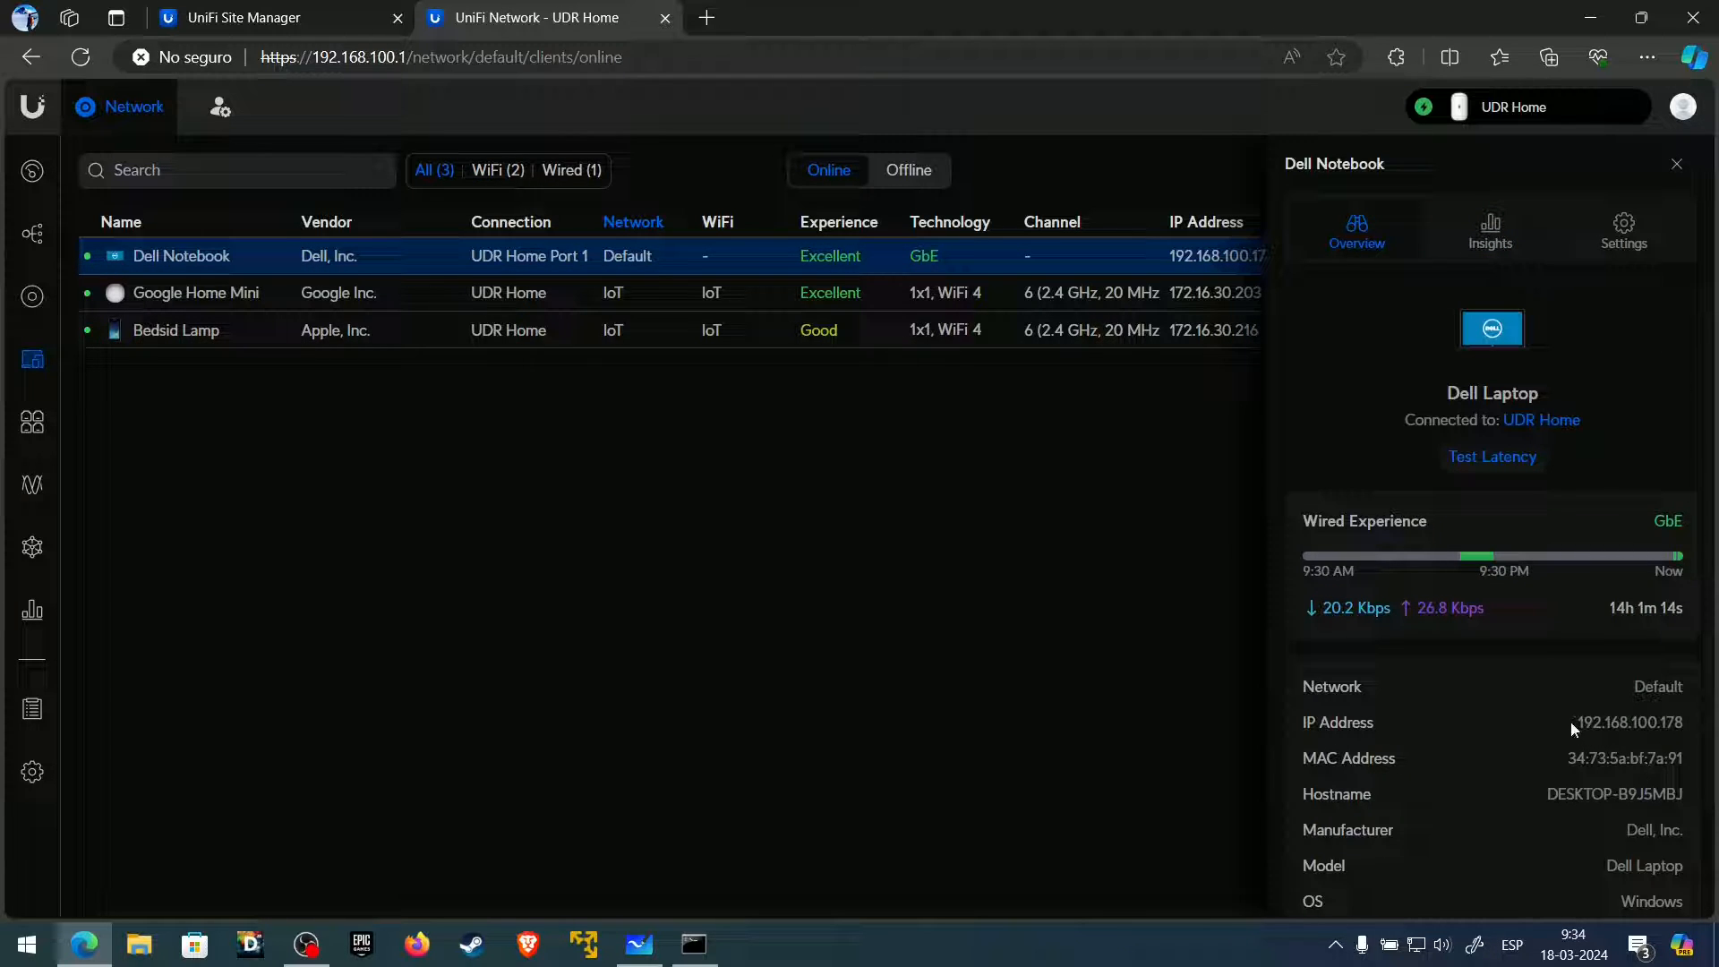
{"action": "left_click_drag", "start_coordinate": [1570, 722], "coordinate": [1687, 721]}
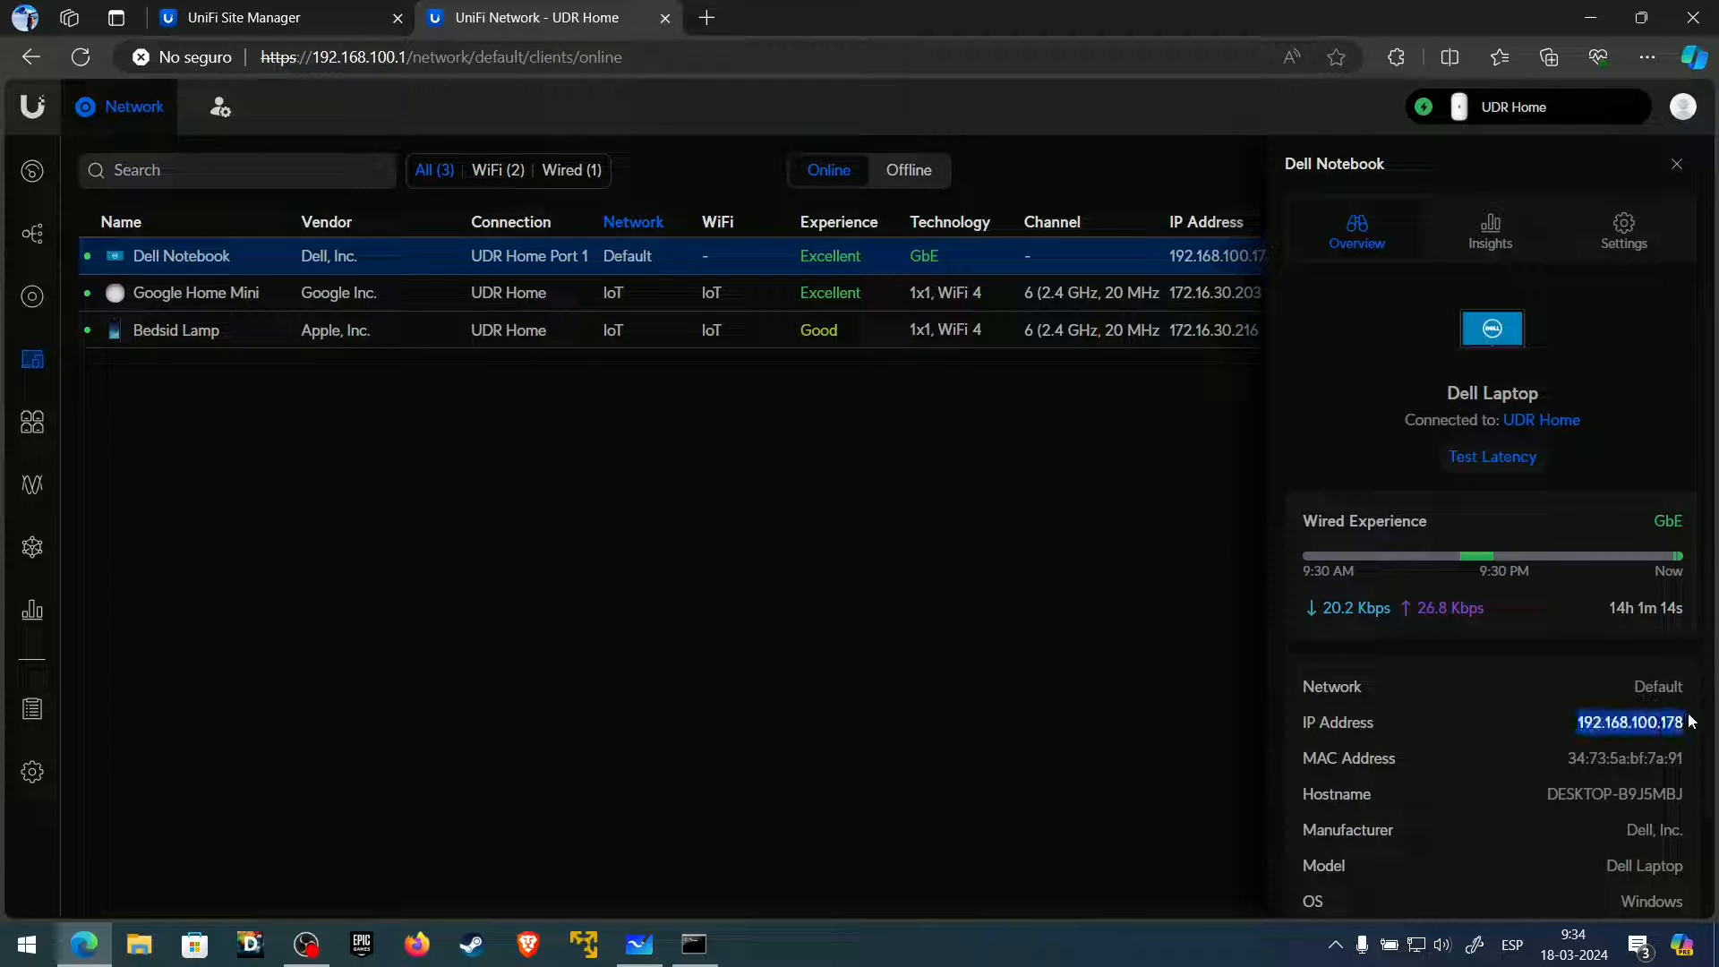
{"action": "left_click", "coordinate": [1677, 165]}
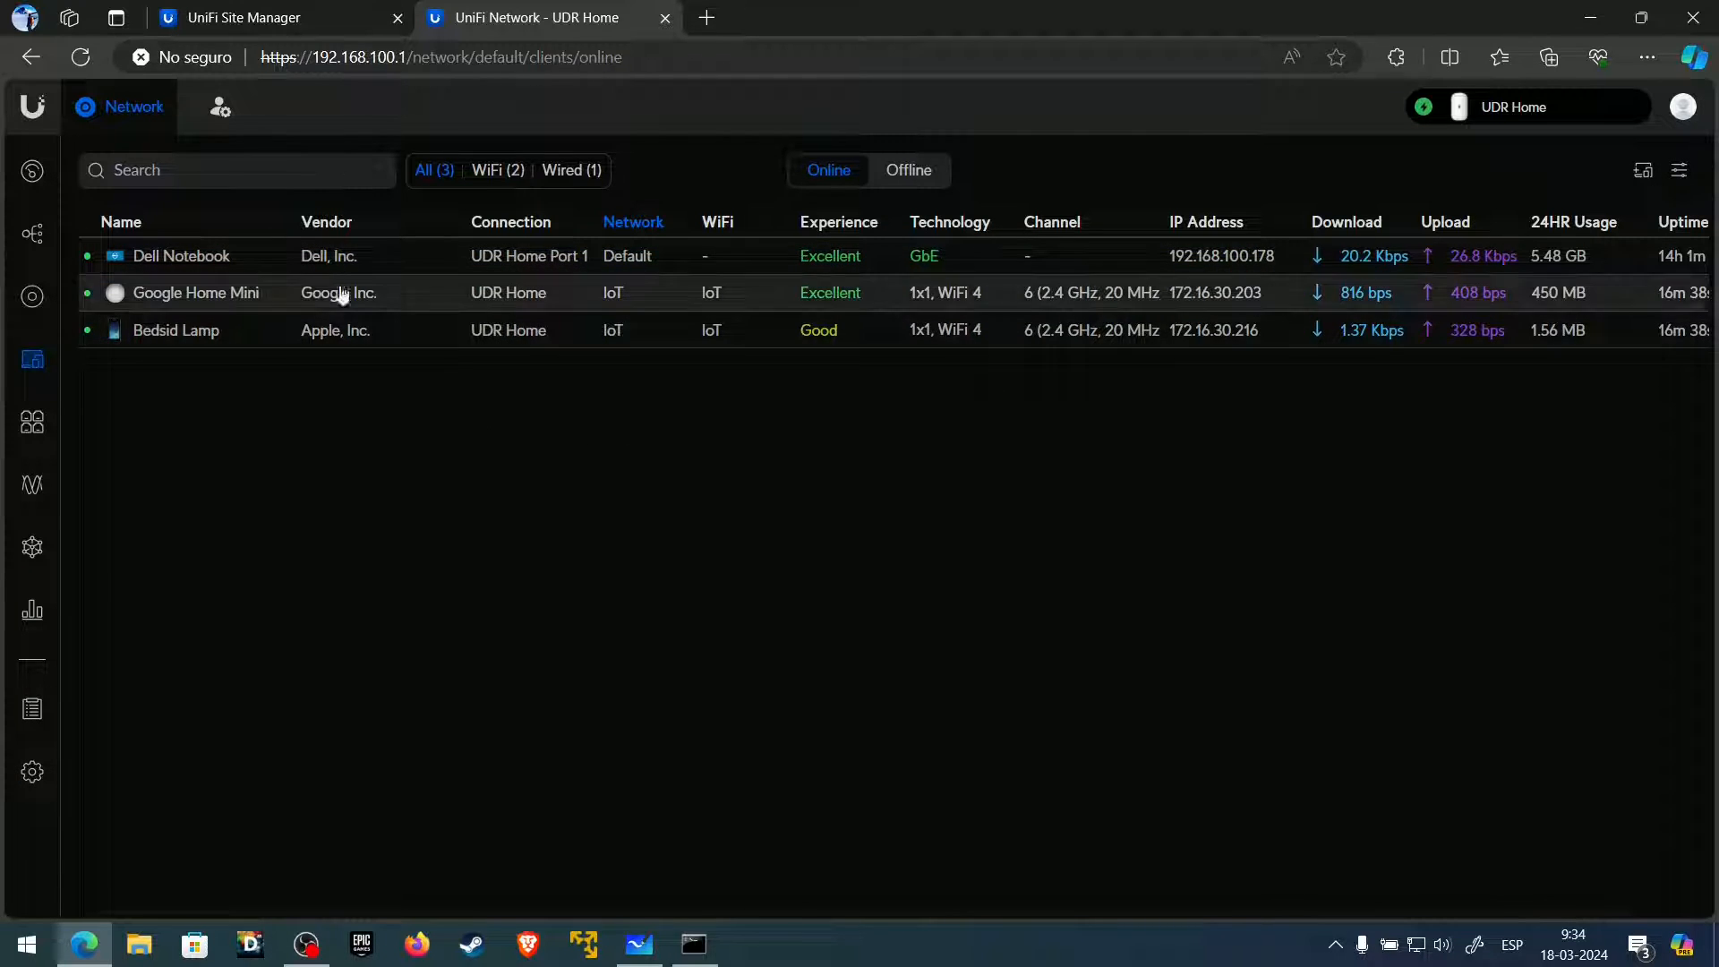
- Check the Dell Notebook's client settings, including its IP settings, and close its details
{"action": "left_click", "coordinate": [316, 260]}
{"action": "left_click", "coordinate": [1623, 231]}
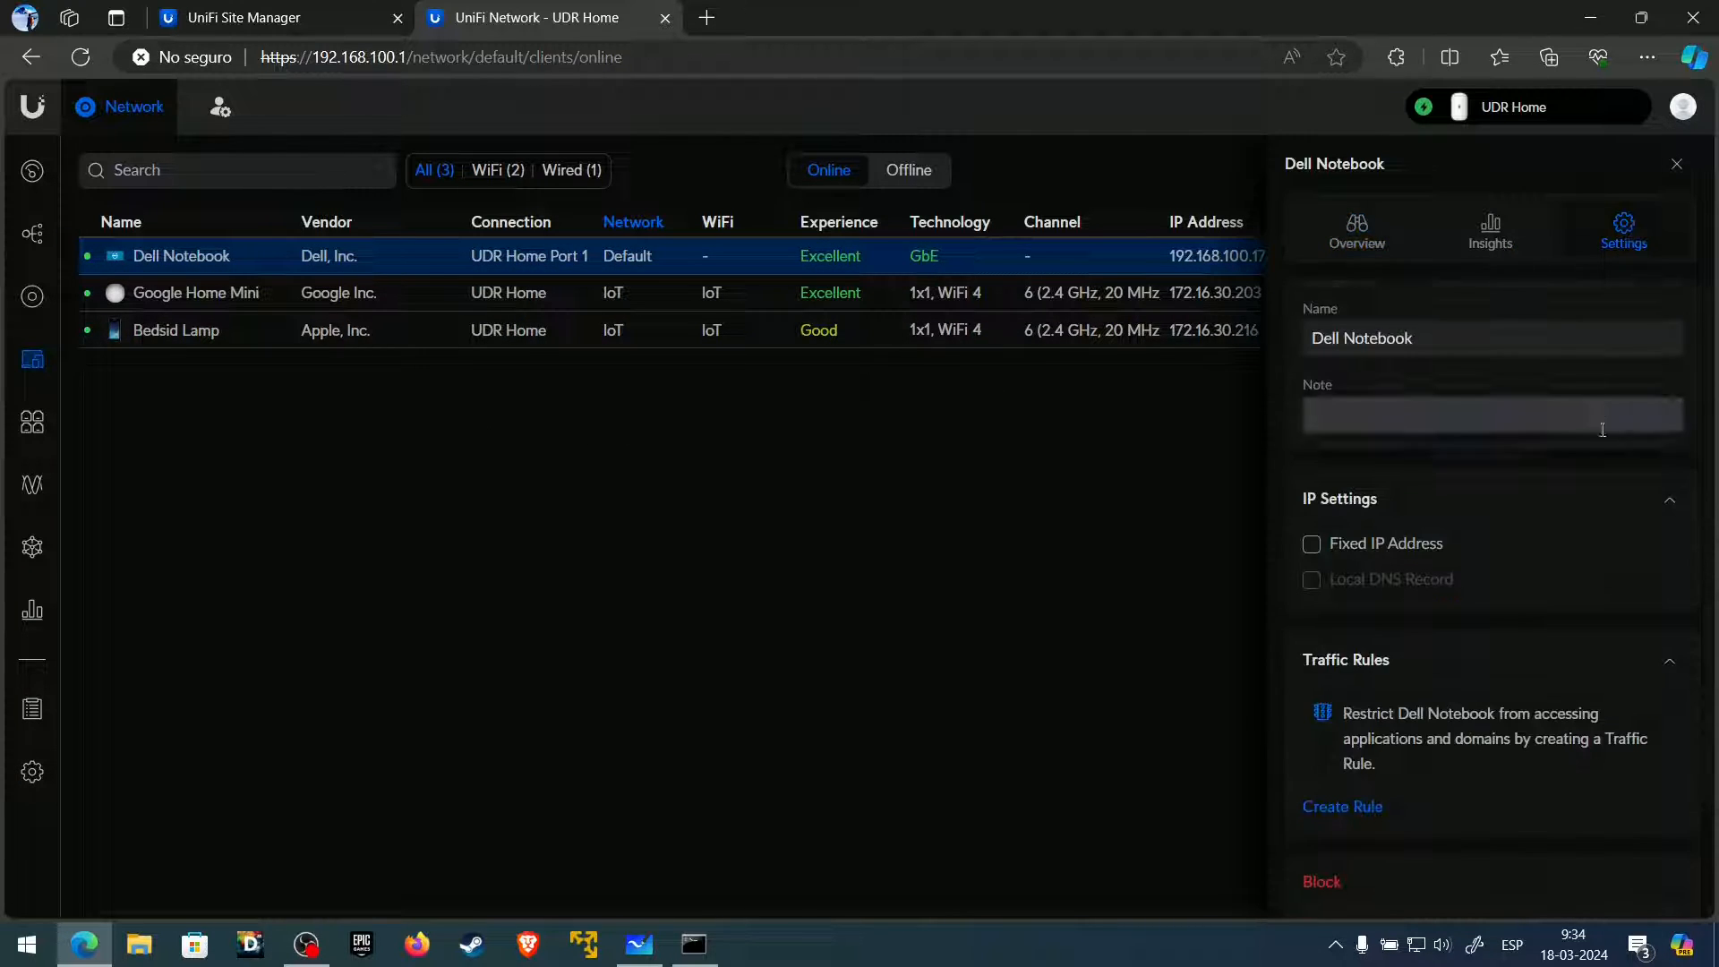
{"action": "left_click", "coordinate": [1676, 165]}
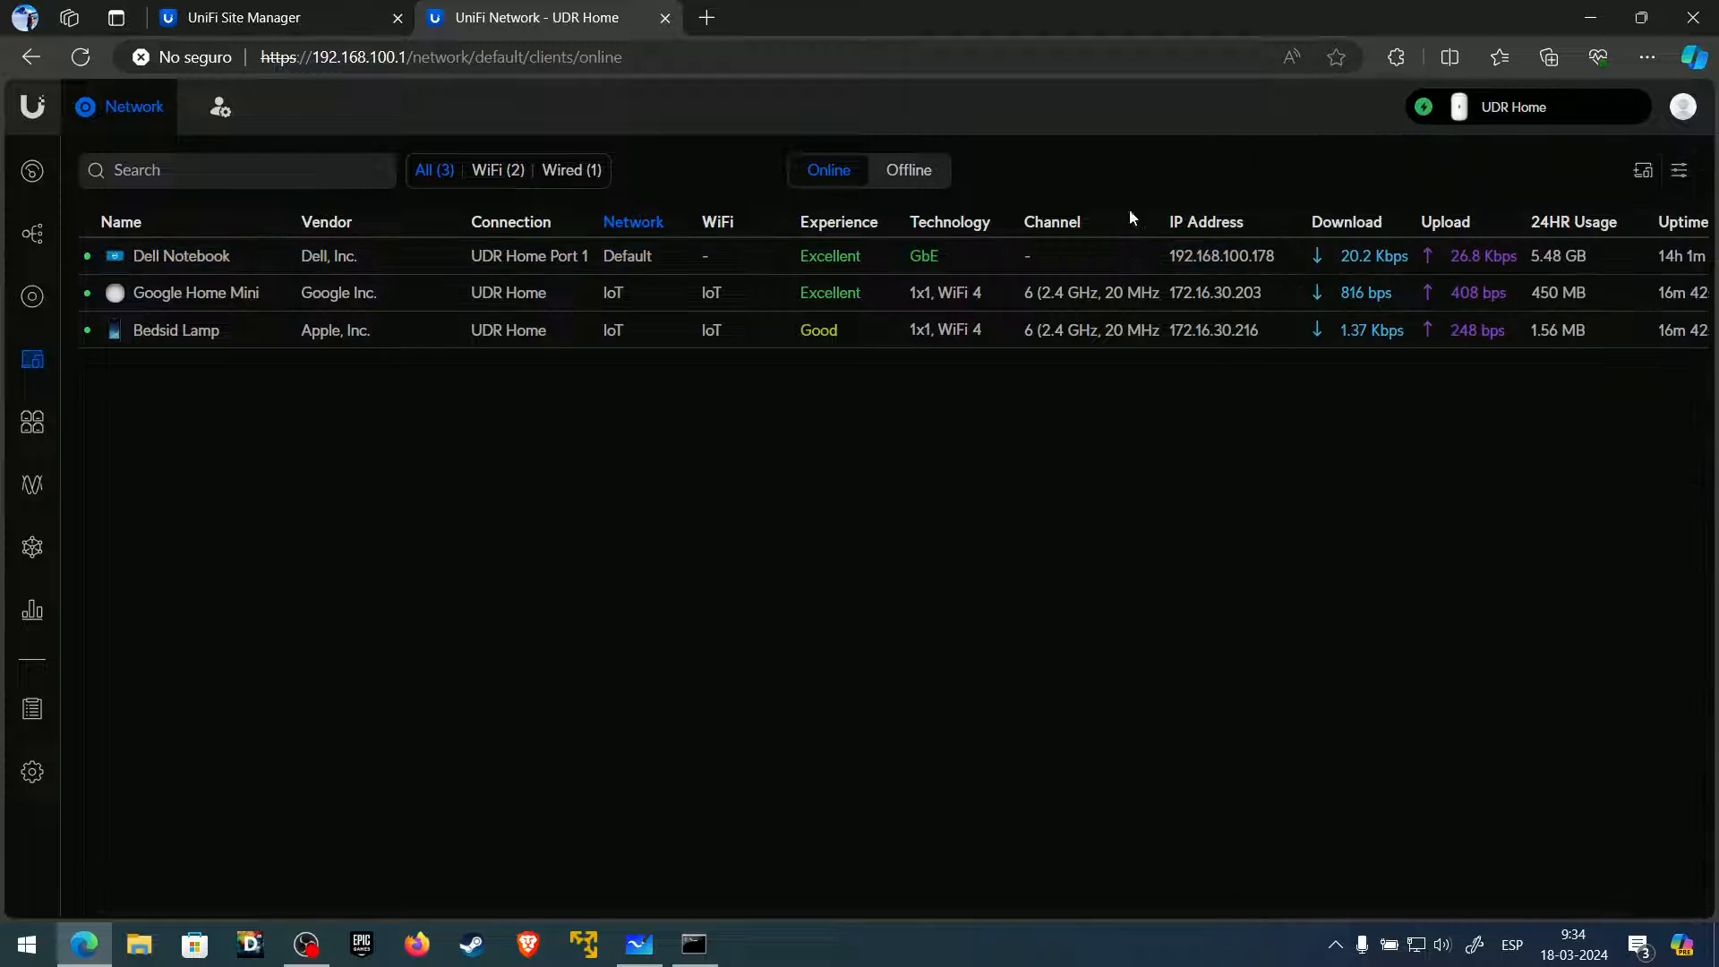
- Resume the pending ipconfig /renew output in the Command Prompt, check the Ethernet adapter's IPv4 address and close the window
{"action": "left_click", "coordinate": [692, 950]}
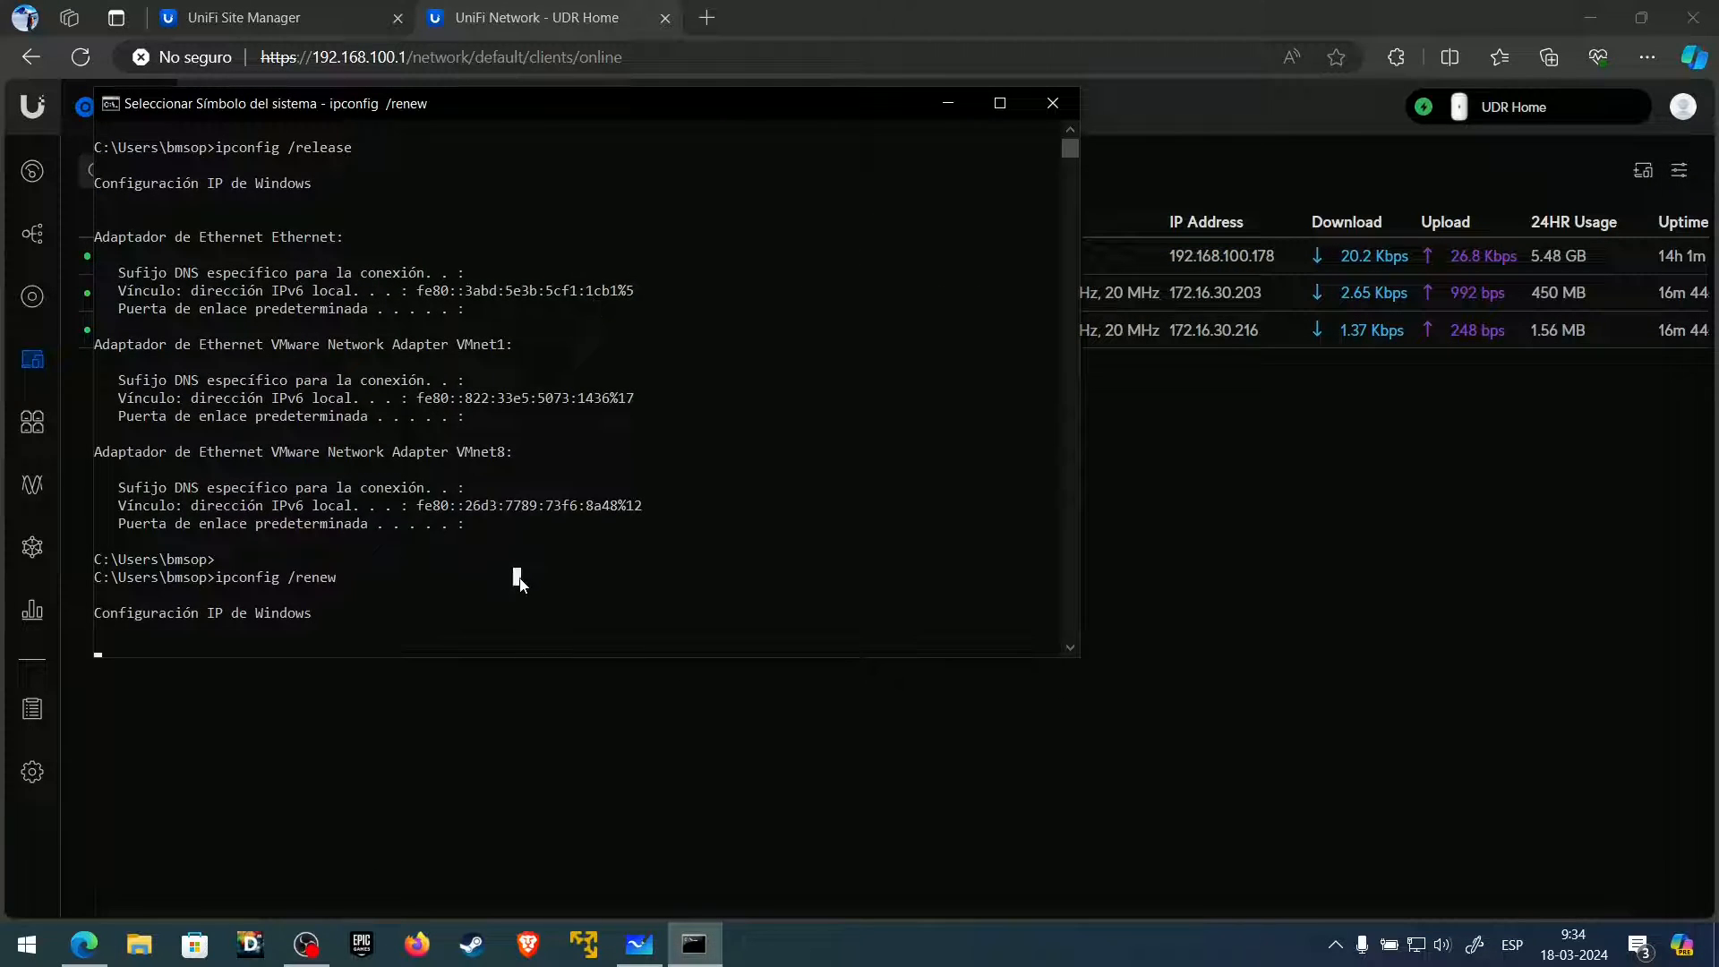
{"action": "key", "text": "Return"}
{"action": "key", "text": "Return"}
{"action": "key", "text": "Return"}
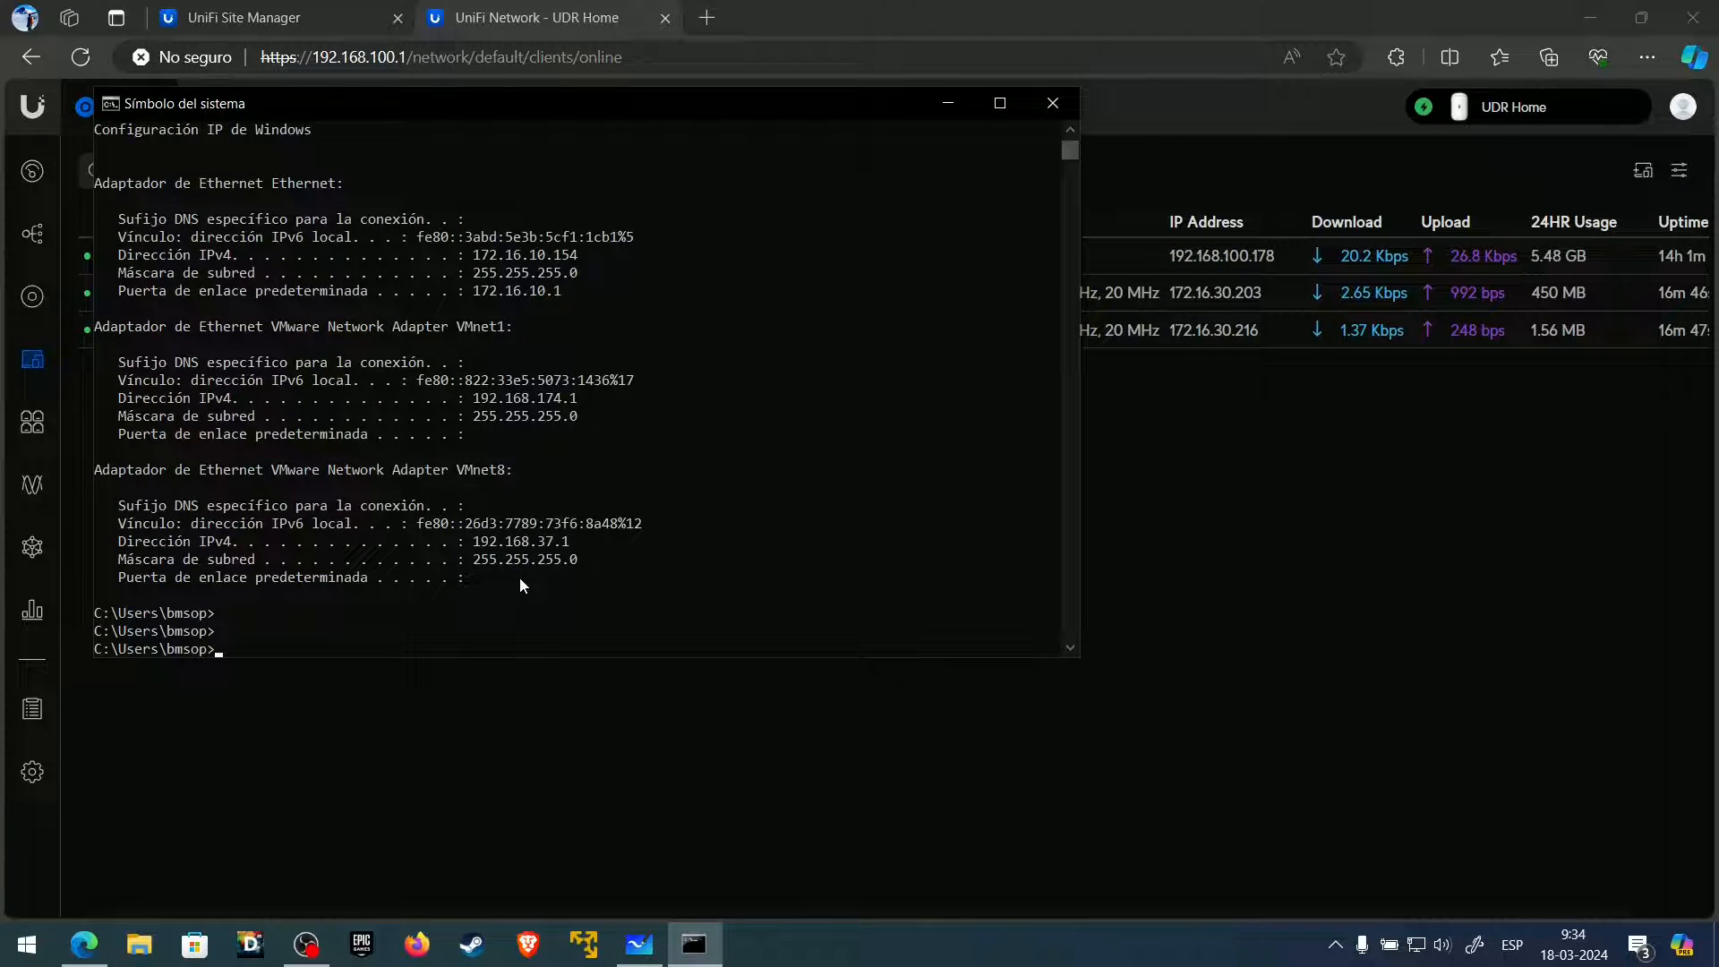
{"action": "left_click_drag", "start_coordinate": [474, 255], "coordinate": [580, 256]}
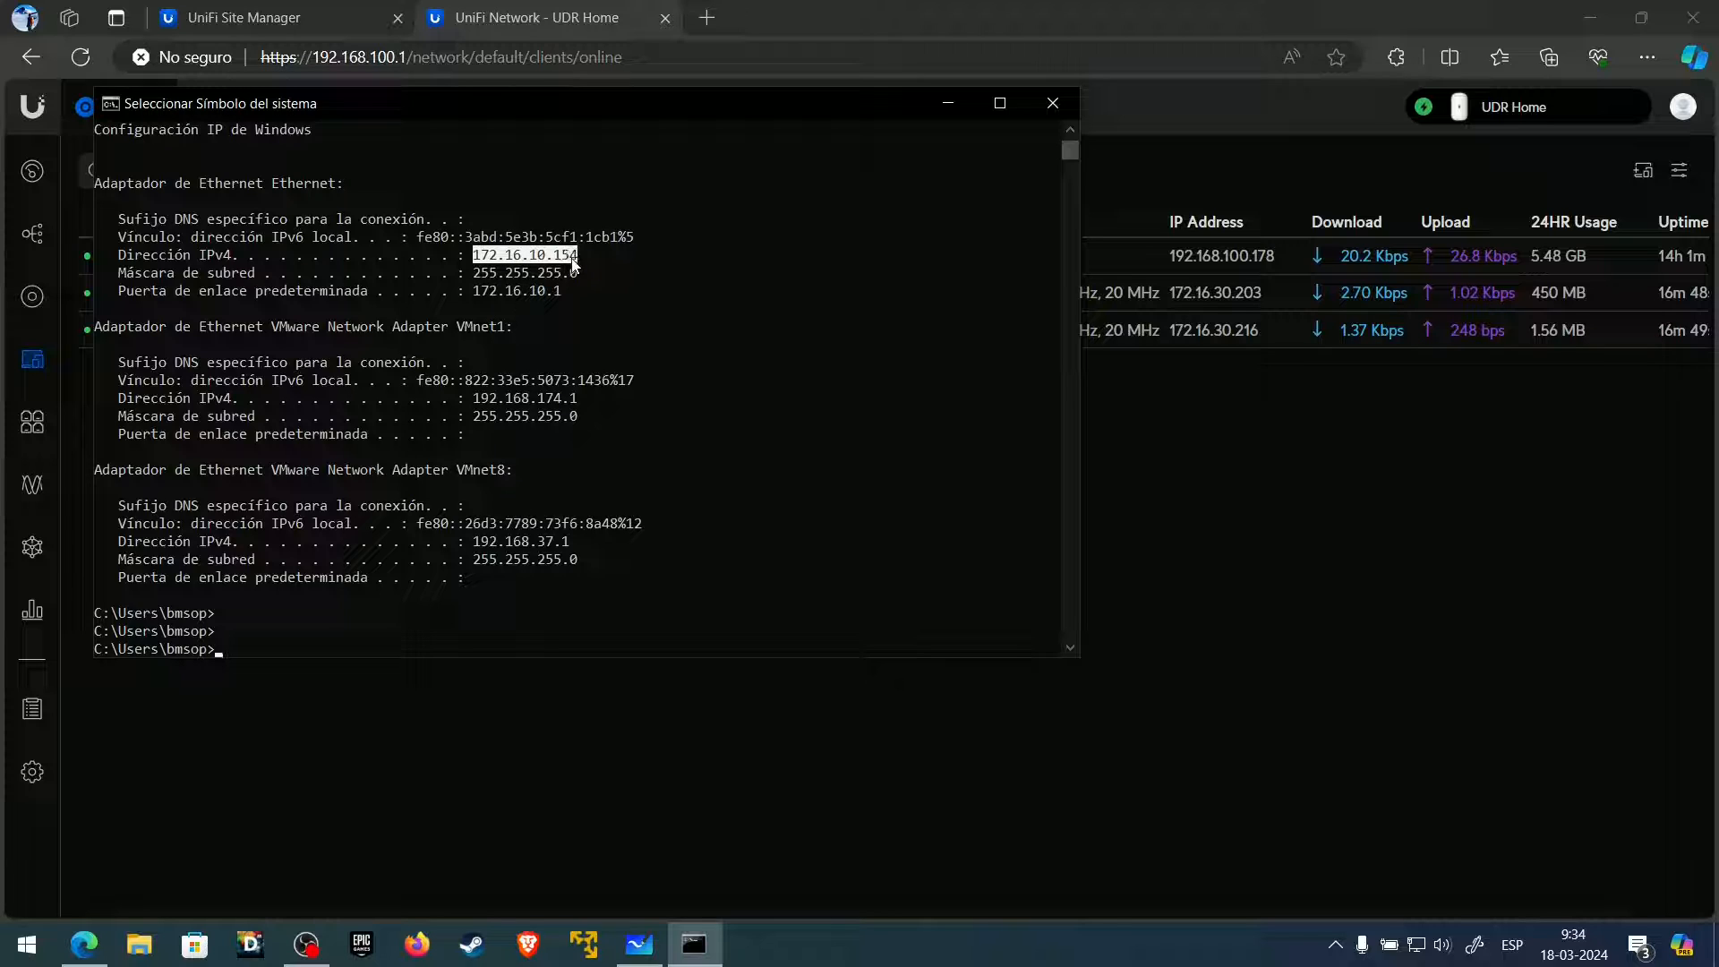
{"action": "scroll", "coordinate": [593, 516], "scroll_direction": "up", "scroll_amount": 1}
{"action": "scroll", "coordinate": [609, 540], "scroll_direction": "down", "scroll_amount": 1}
{"action": "left_click", "coordinate": [1057, 104]}
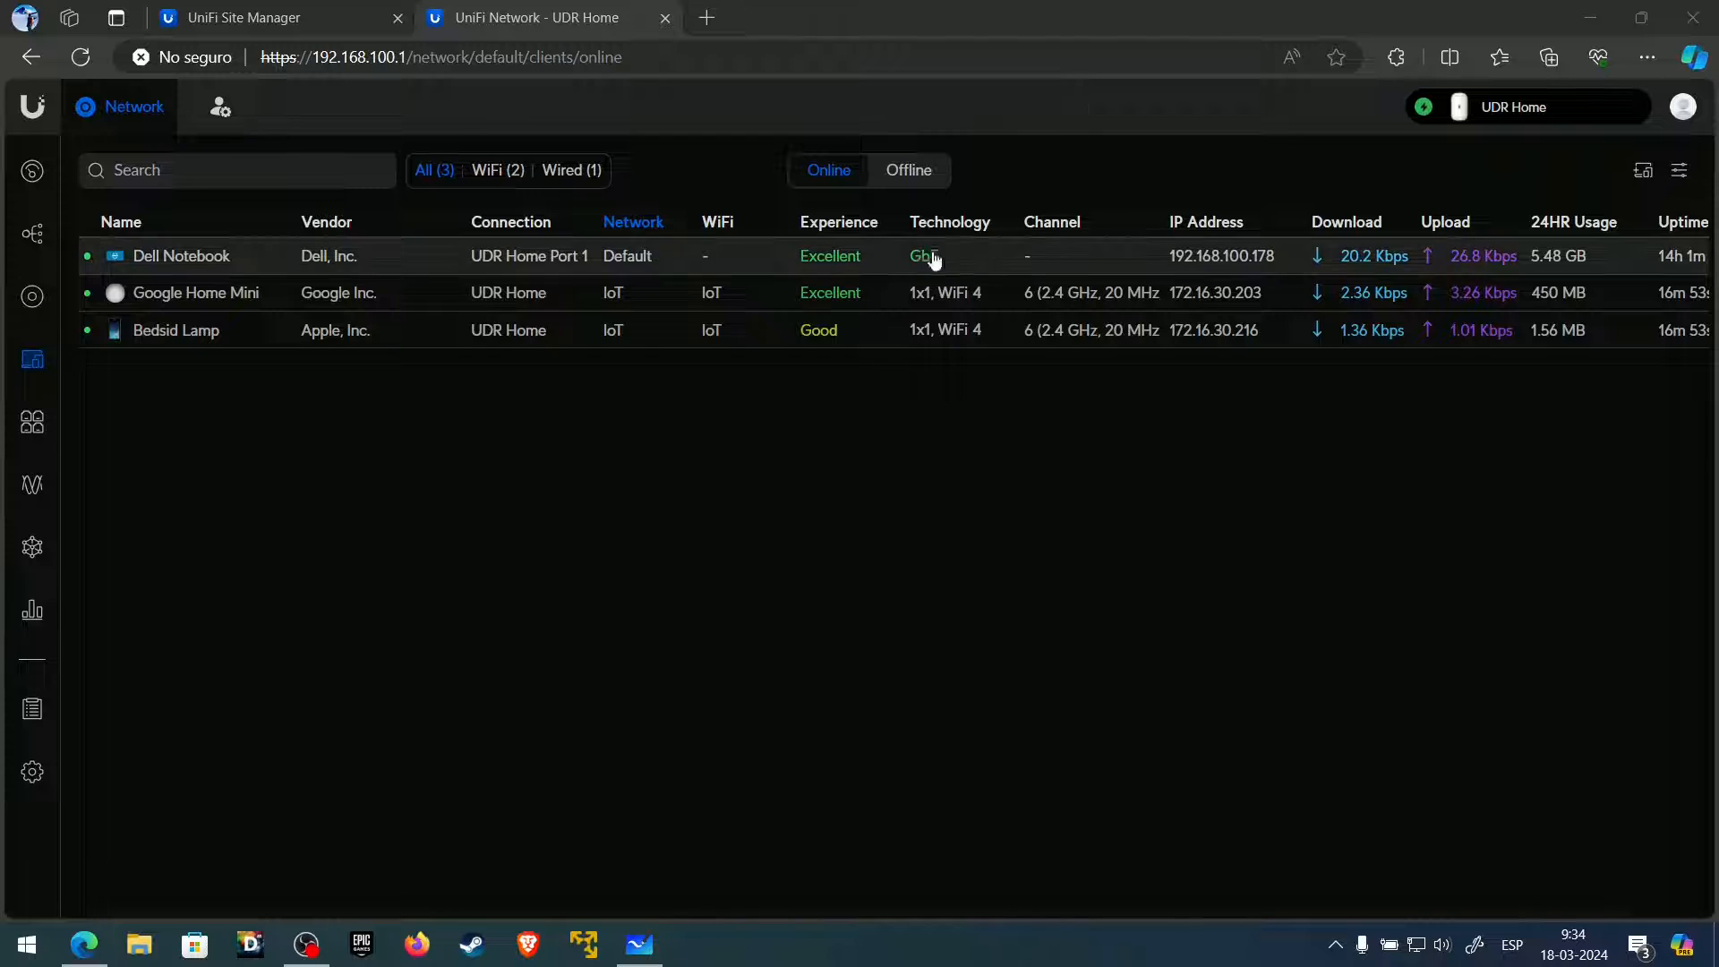
- Check the Dell Notebook's client overview and compare it with the Ethernet IPv4 address reported by ipconfig in a new Command Prompt
{"action": "left_click", "coordinate": [215, 267]}
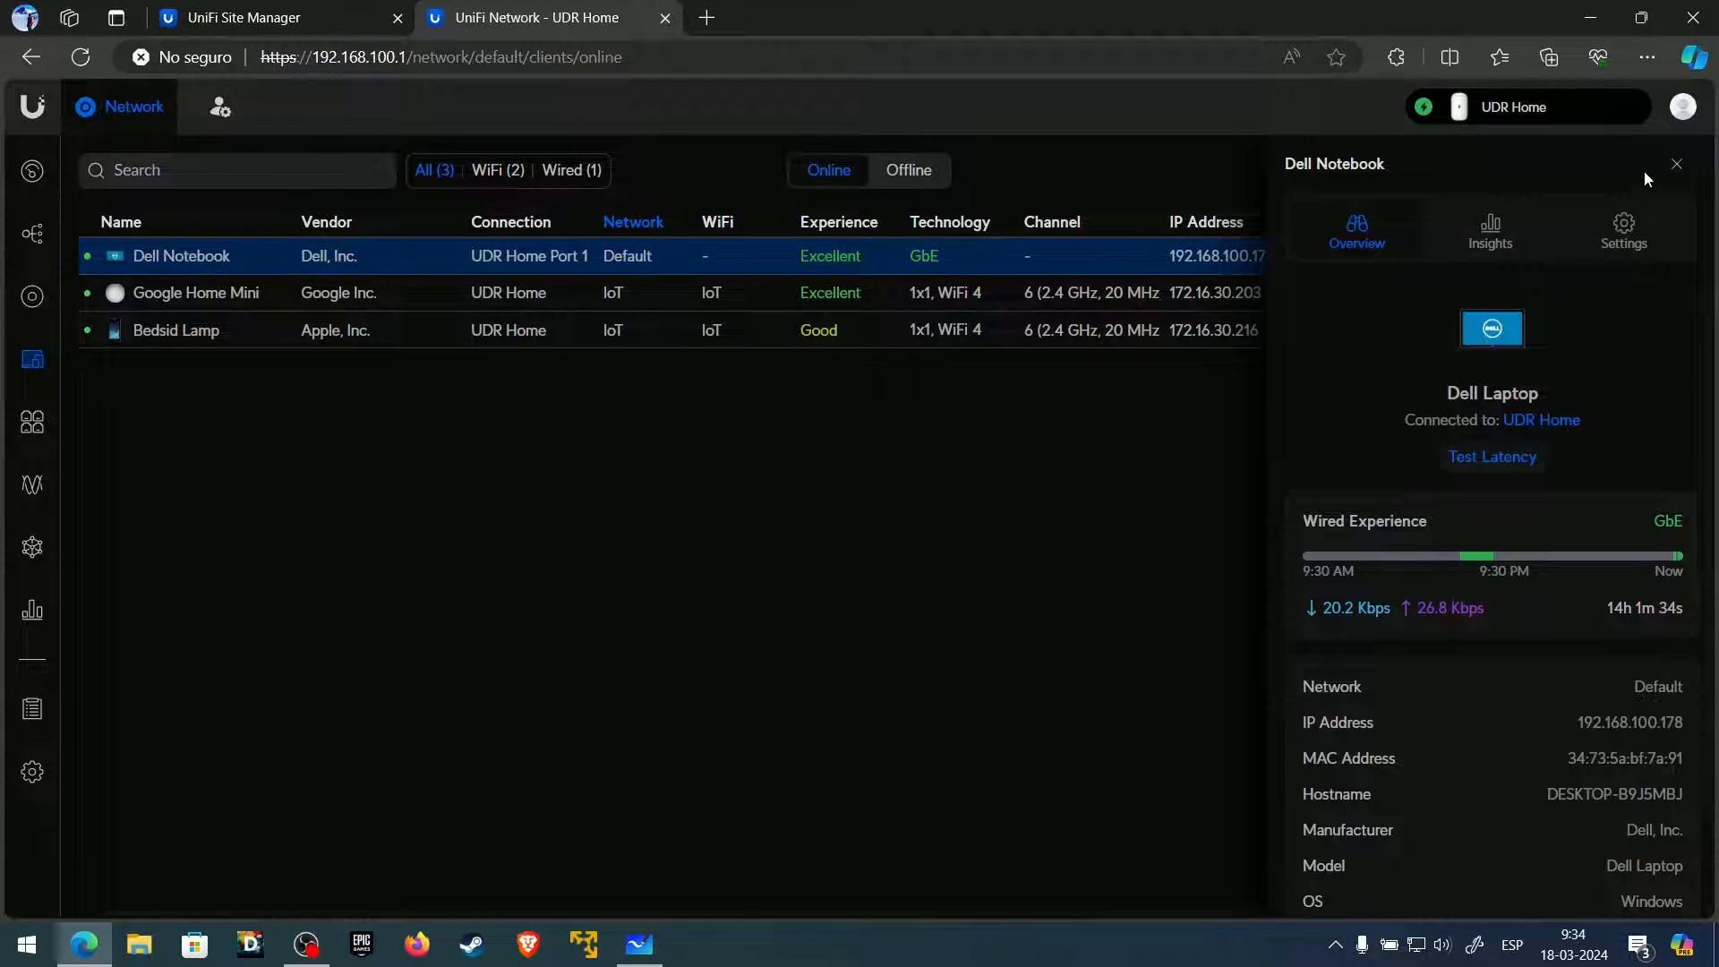
{"action": "left_click", "coordinate": [1676, 164]}
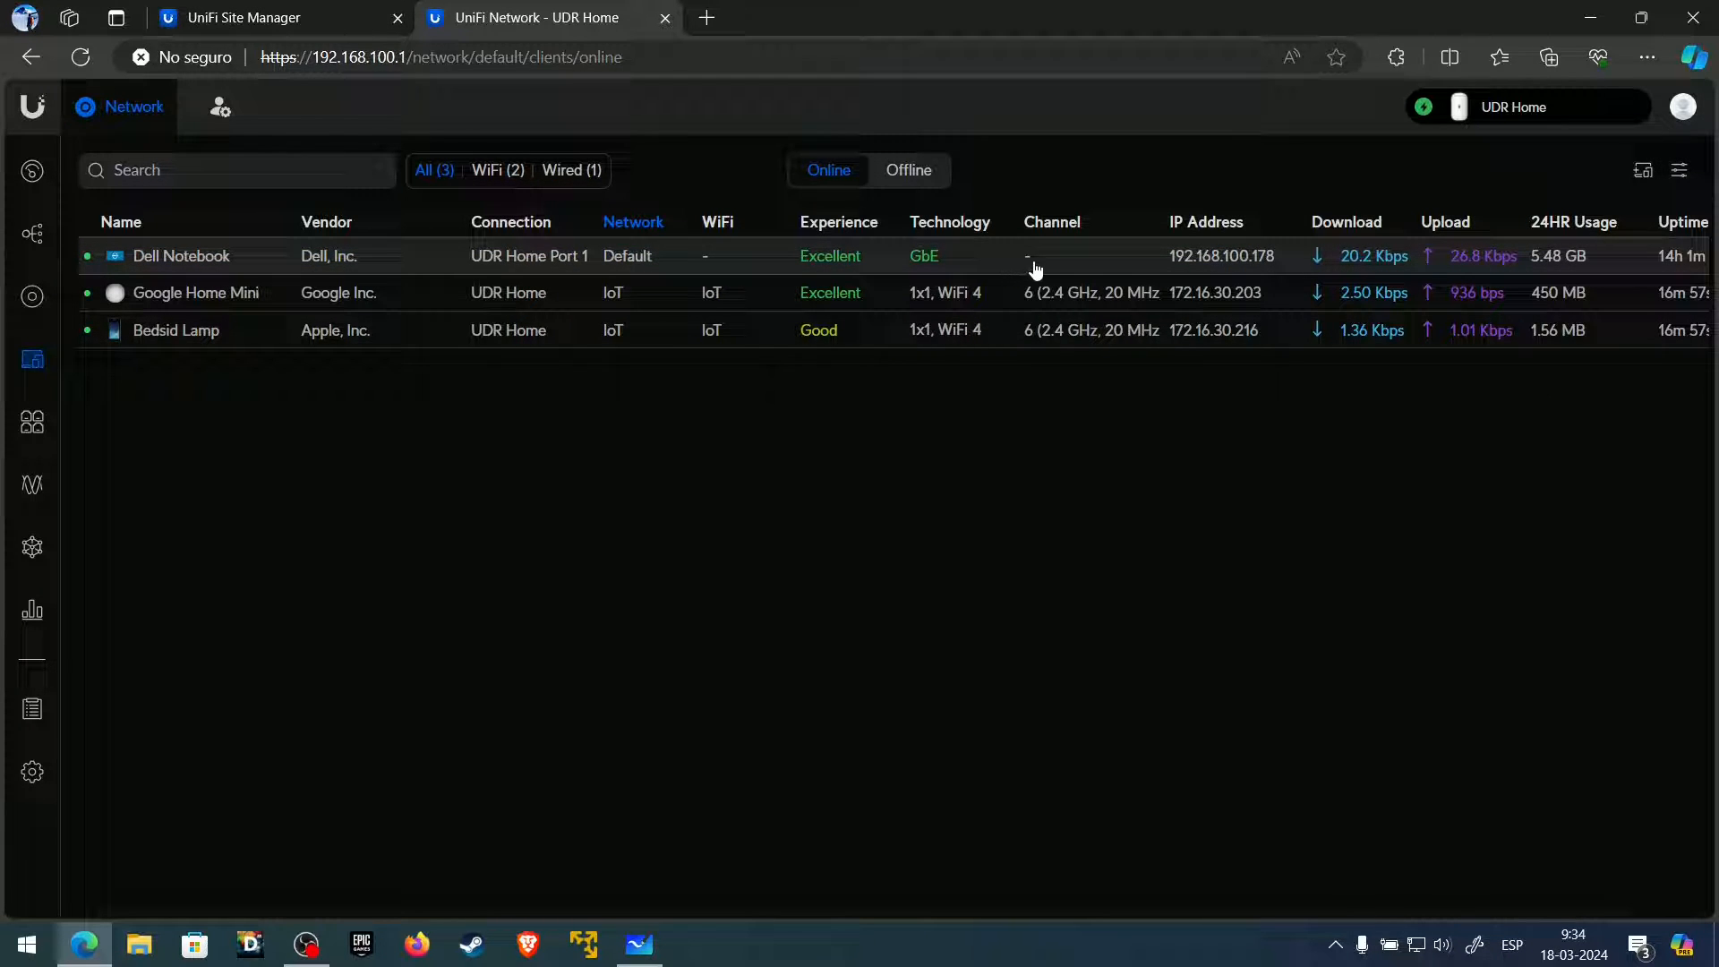
{"action": "left_click", "coordinate": [25, 944]}
{"action": "type", "text": "cmd"}
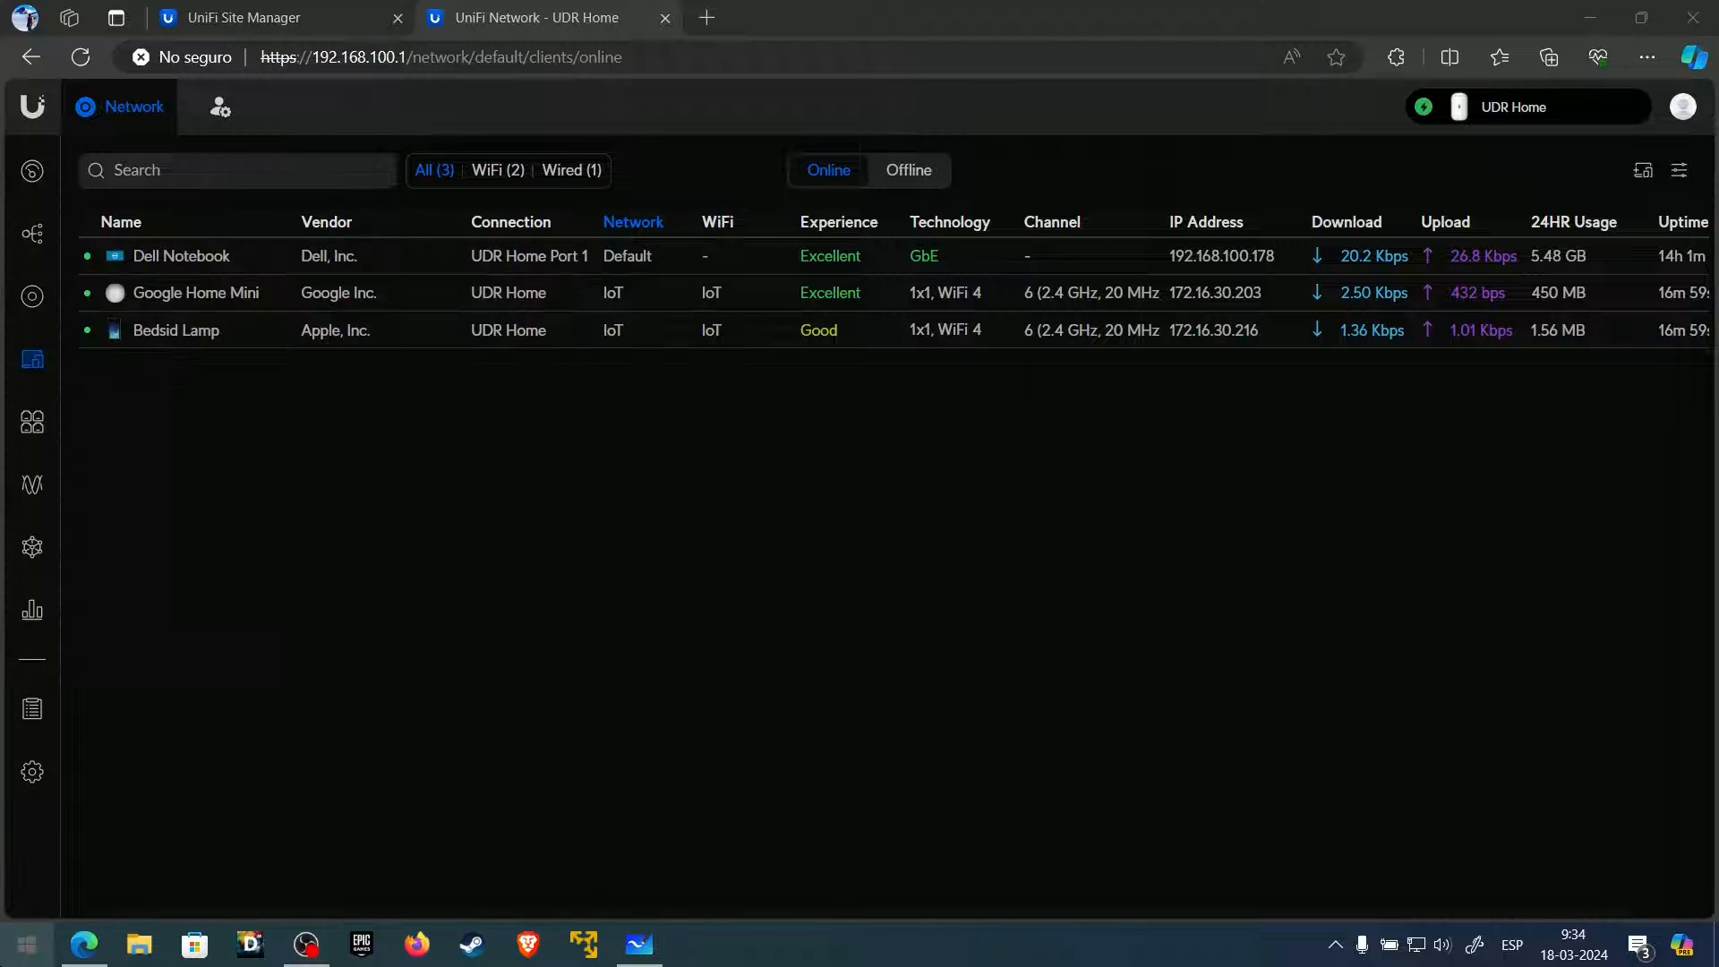
{"action": "key", "text": "Return"}
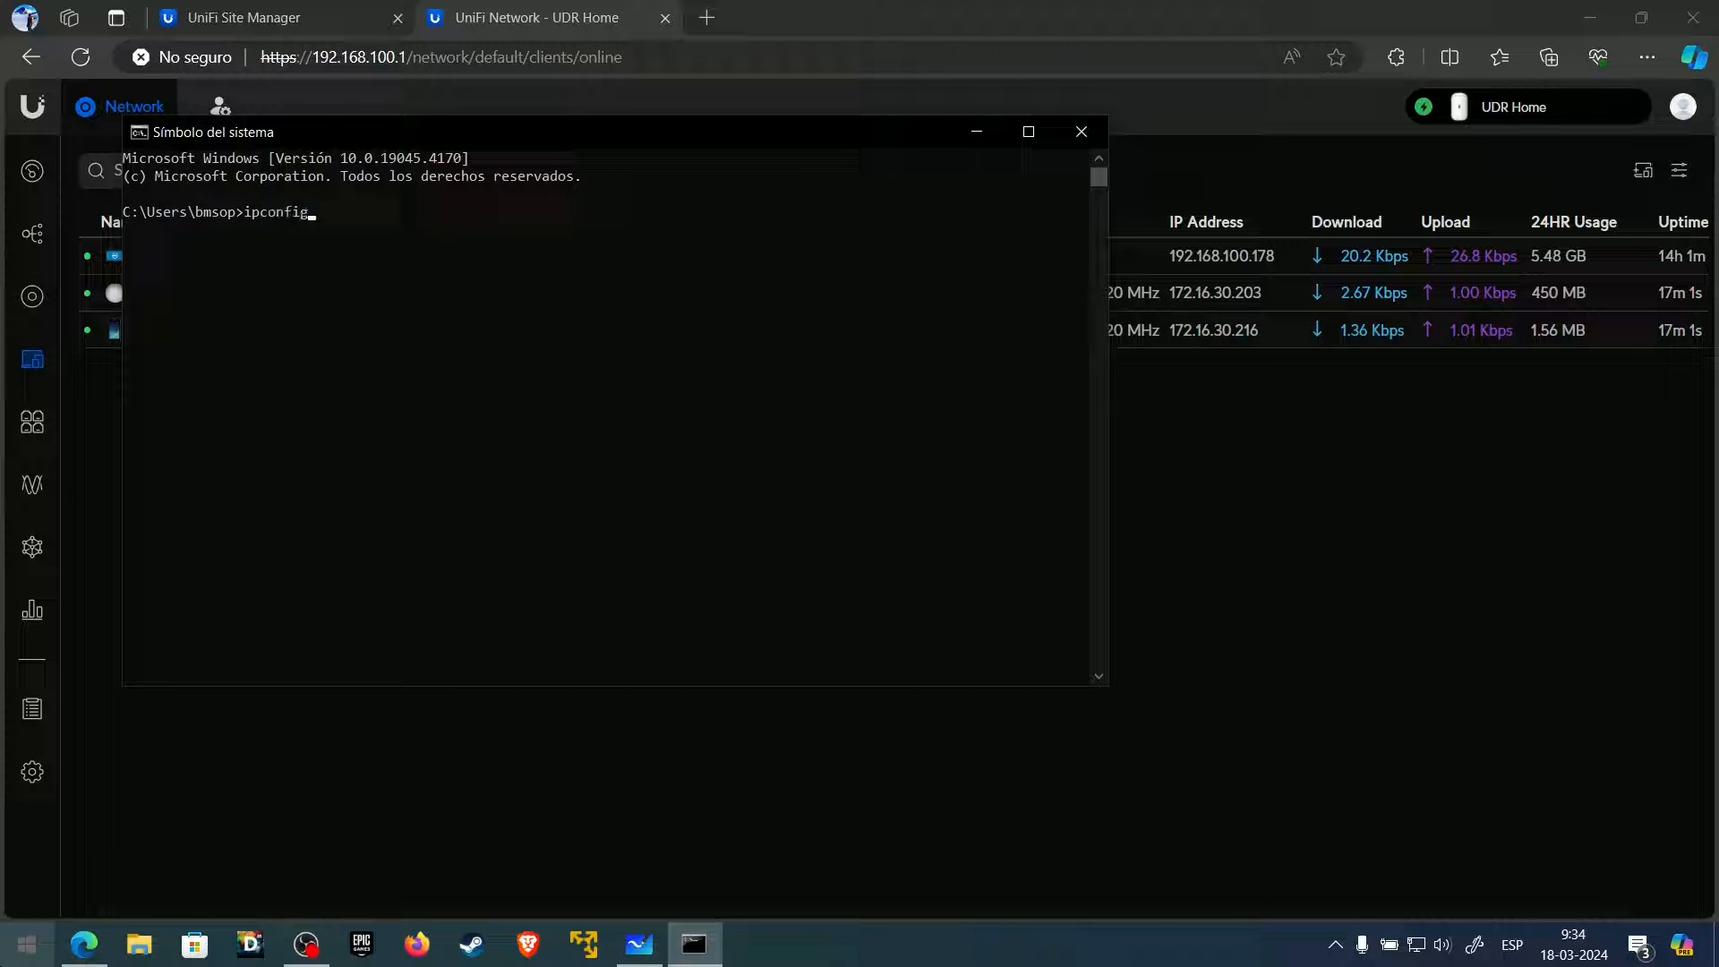
{"action": "type", "text": "ipconfig"}
{"action": "key", "text": "Return"}
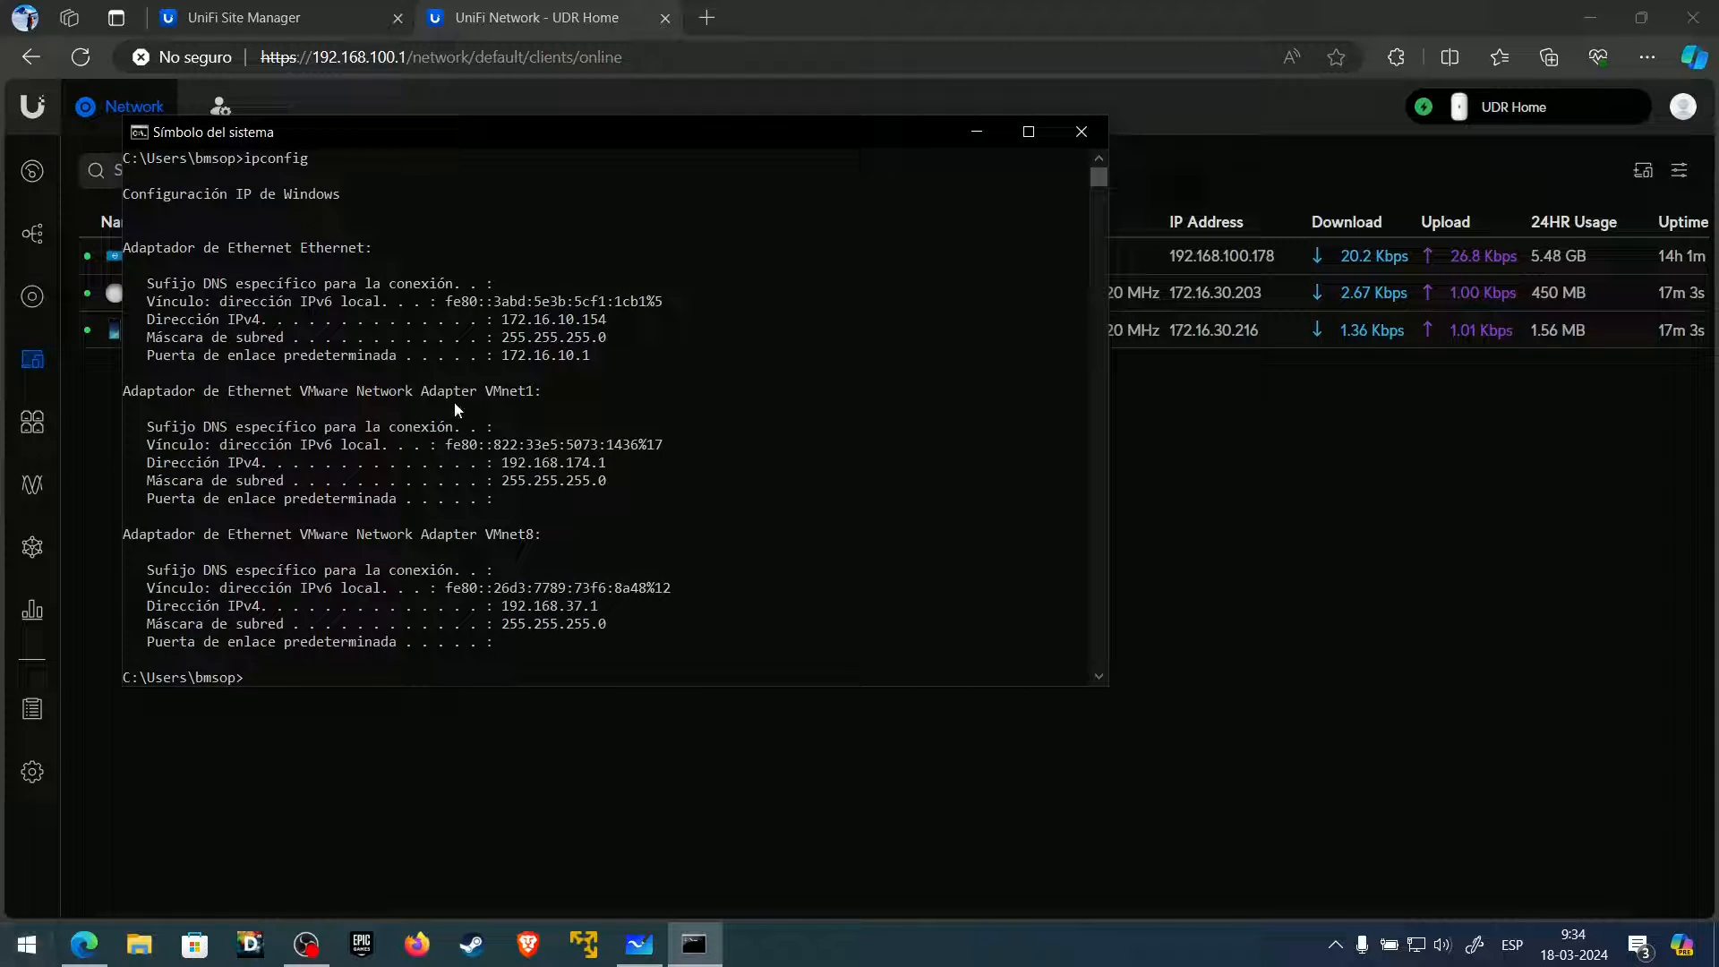
{"action": "left_click_drag", "start_coordinate": [502, 320], "coordinate": [609, 320]}
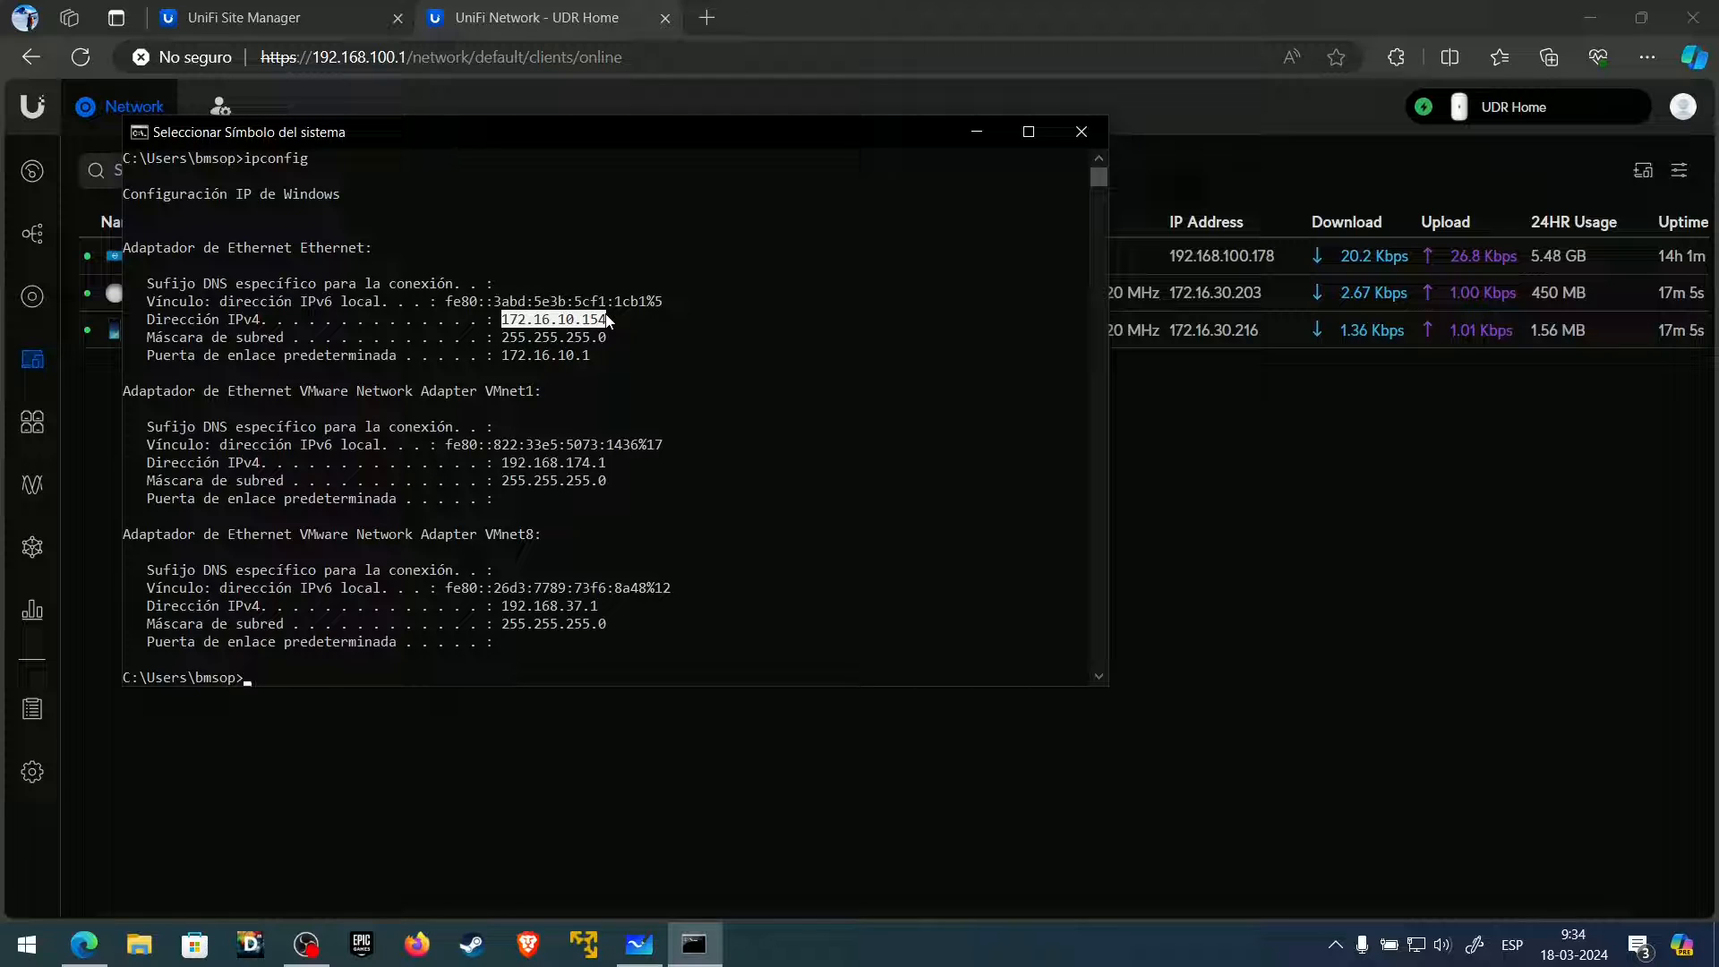
{"action": "left_click", "coordinate": [1081, 132]}
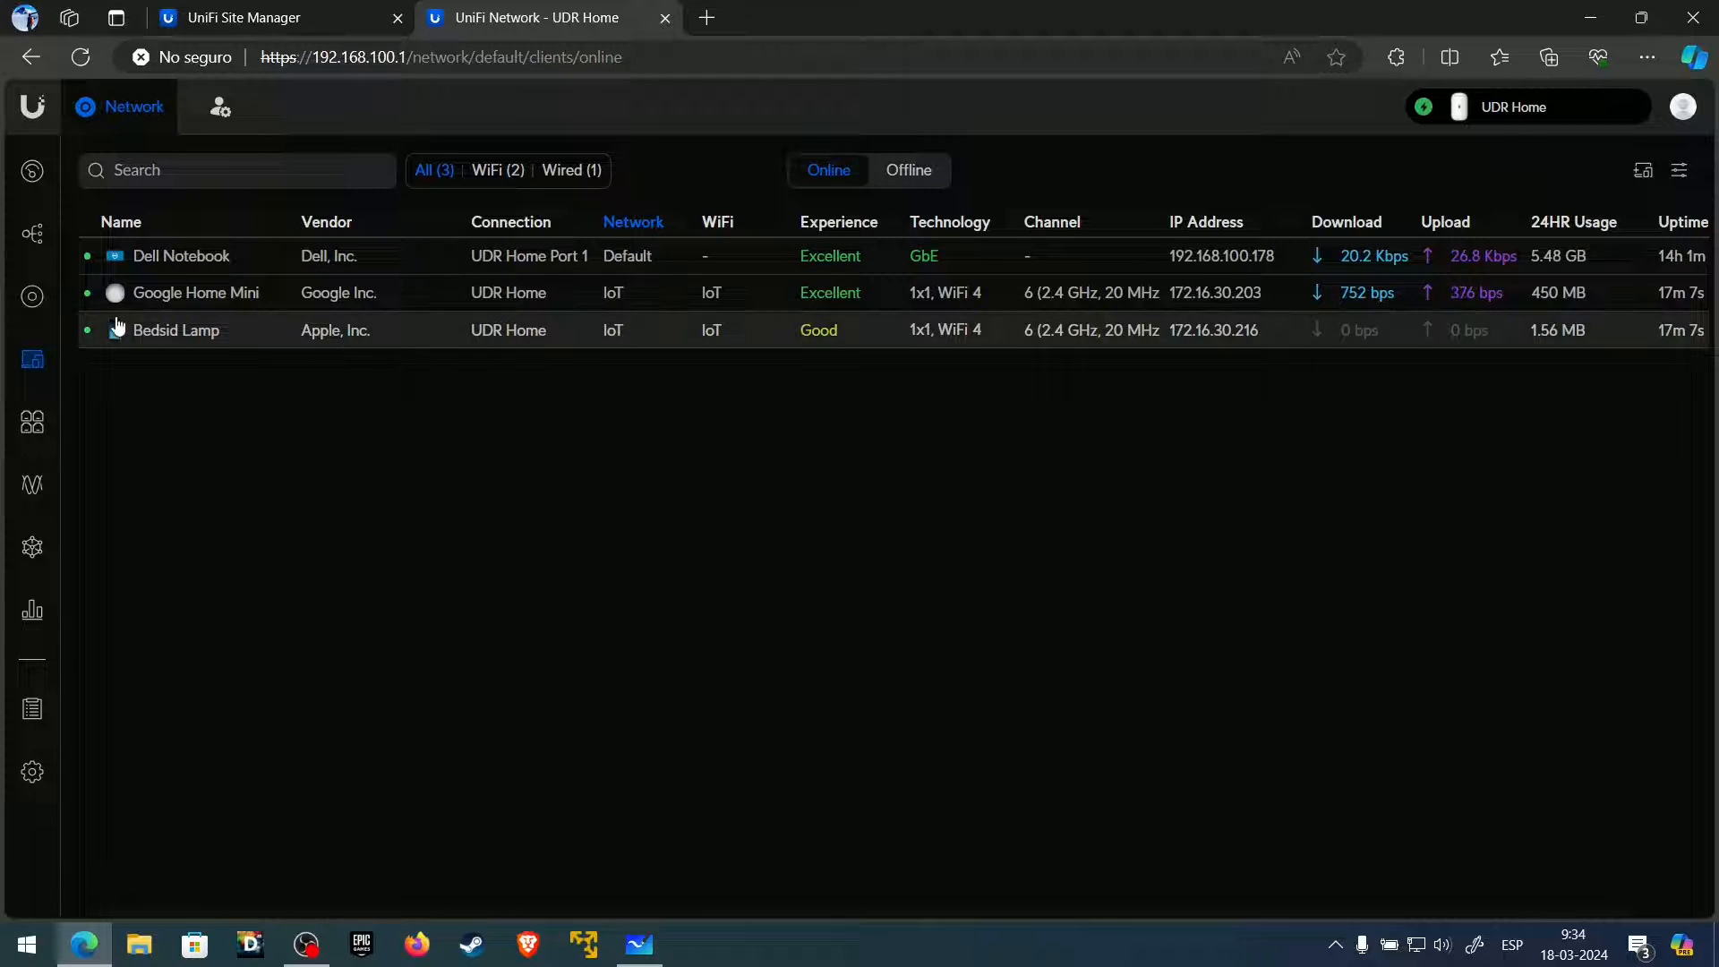
- Open the Port Manager of the UDR Home device and check the details of the Dell Notebook connected to port 1
{"action": "left_click", "coordinate": [32, 297]}
{"action": "left_click", "coordinate": [184, 267]}
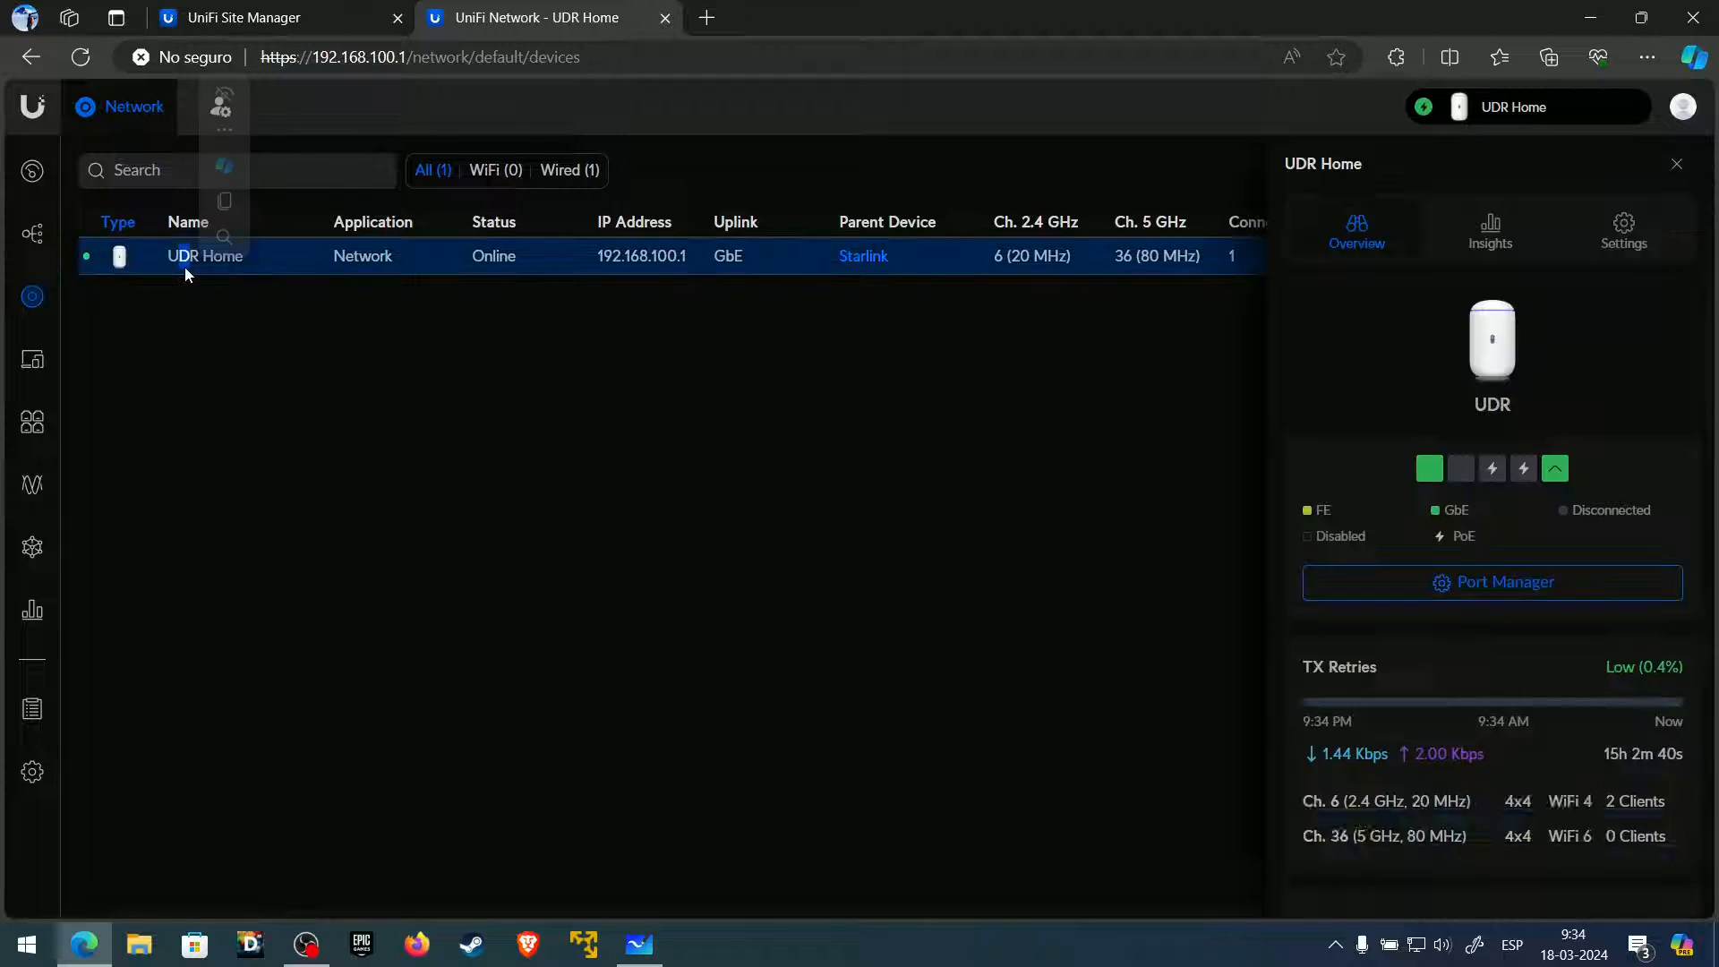
{"action": "left_click", "coordinate": [1492, 581]}
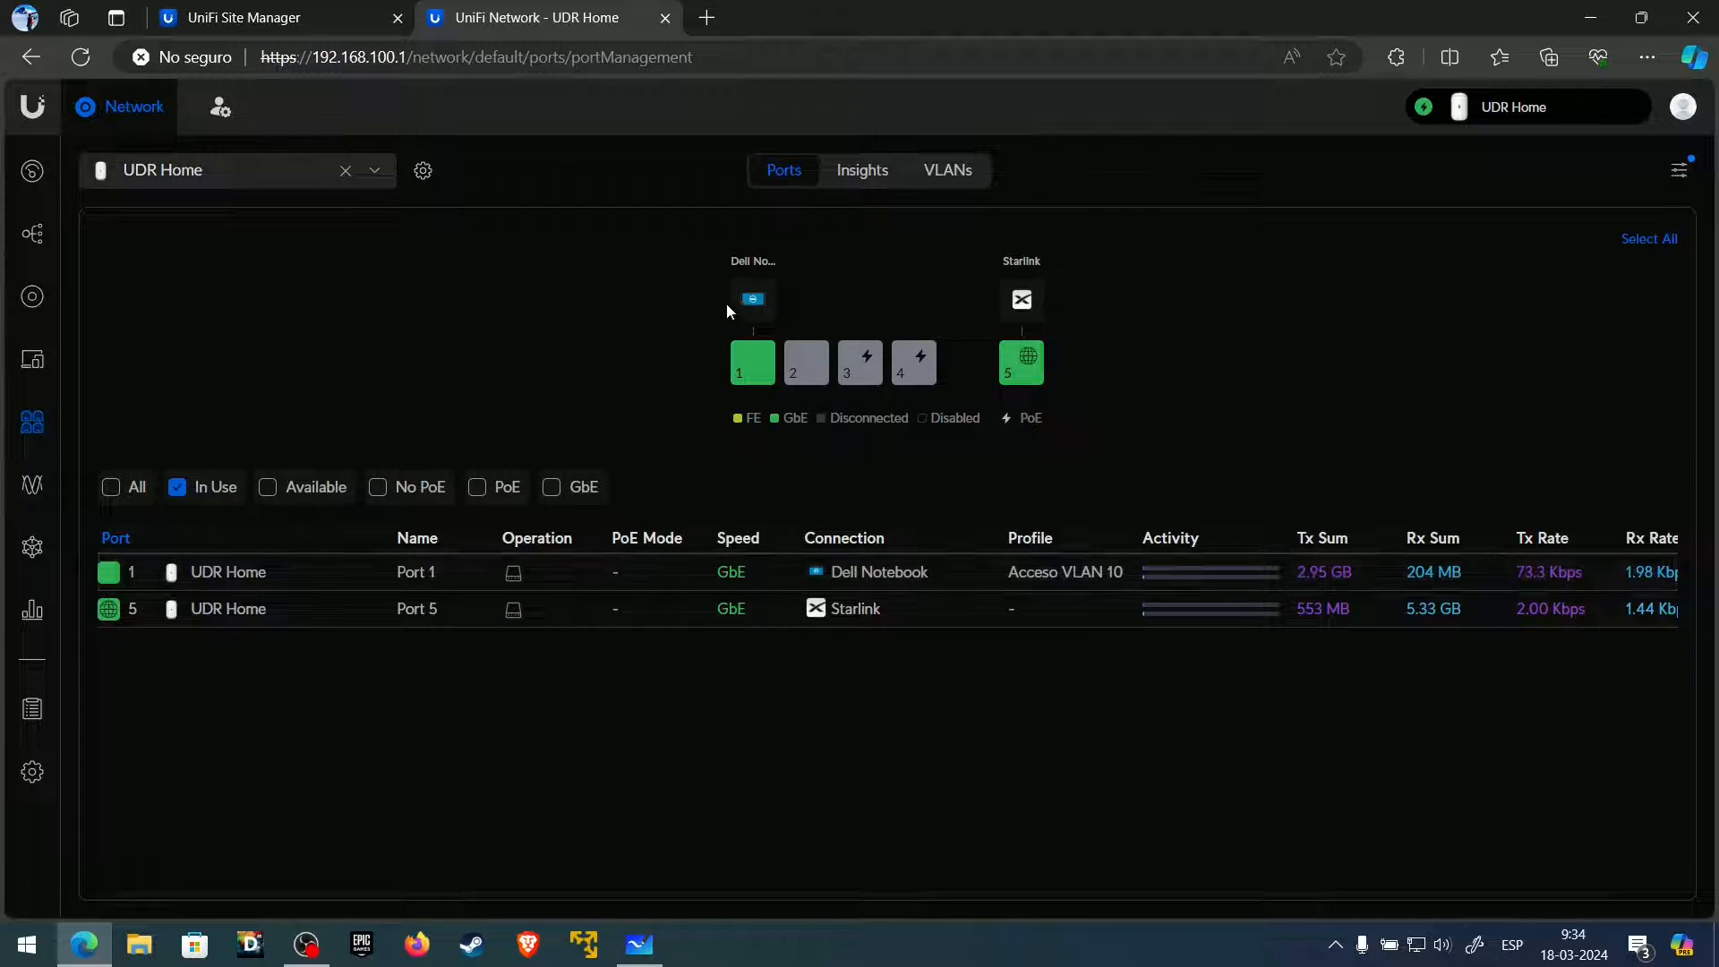
{"action": "left_click", "coordinate": [753, 300]}
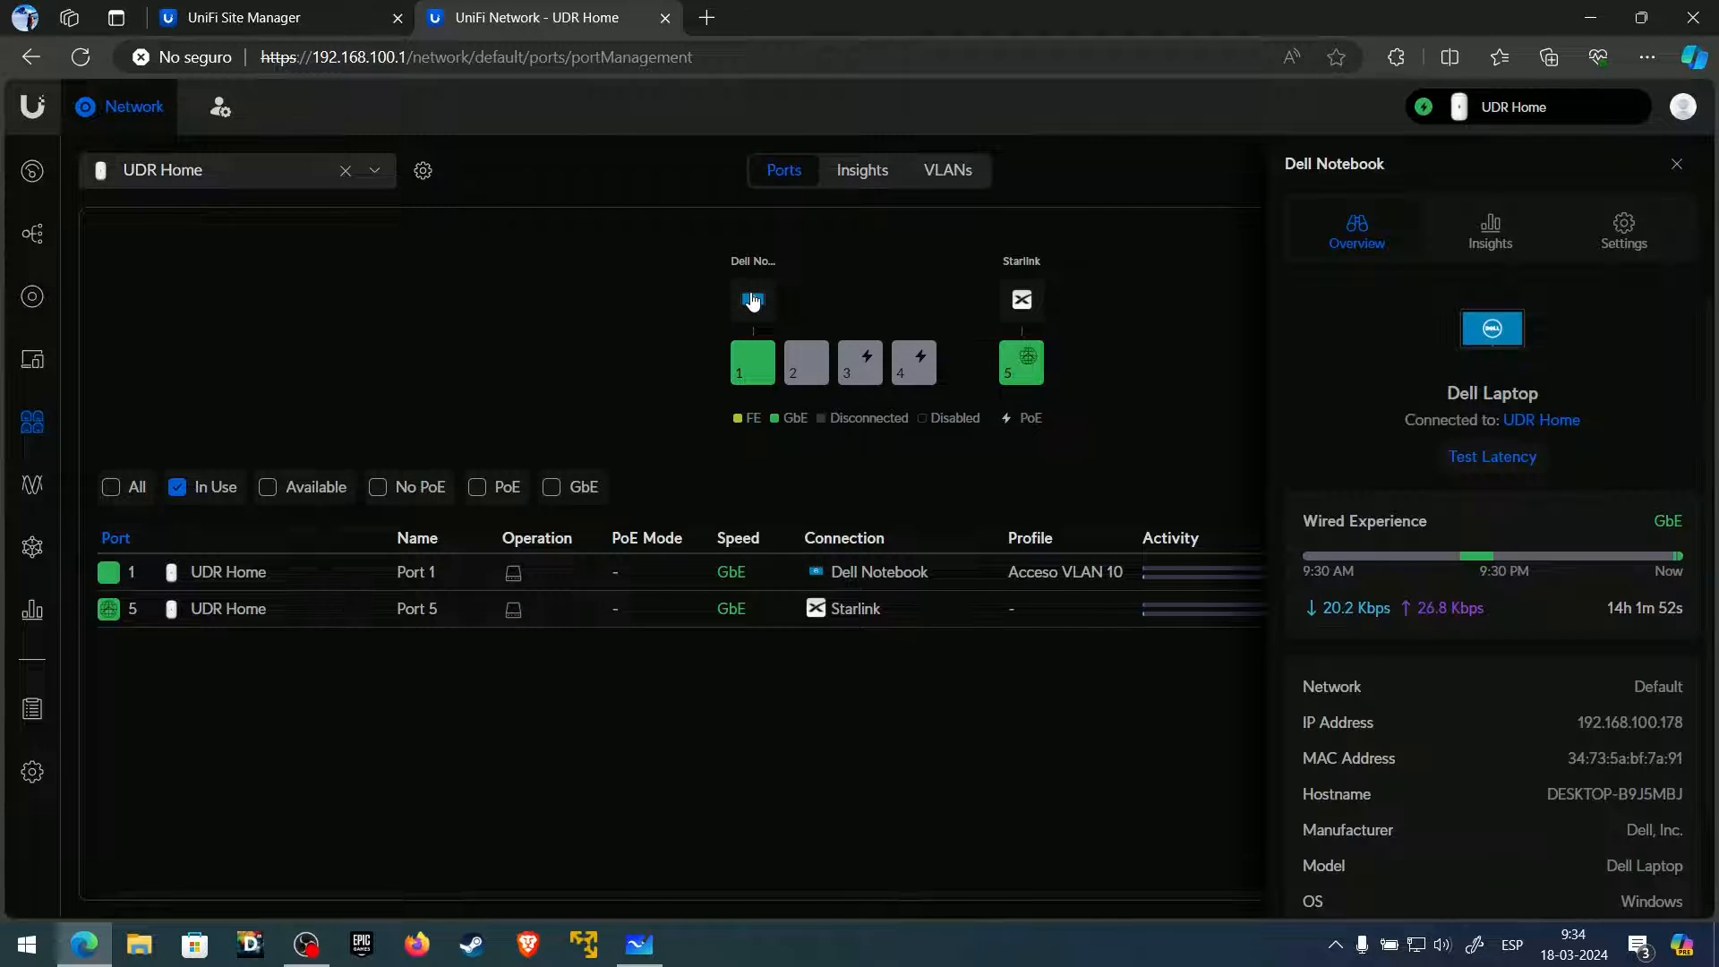
{"action": "left_click", "coordinate": [1677, 164]}
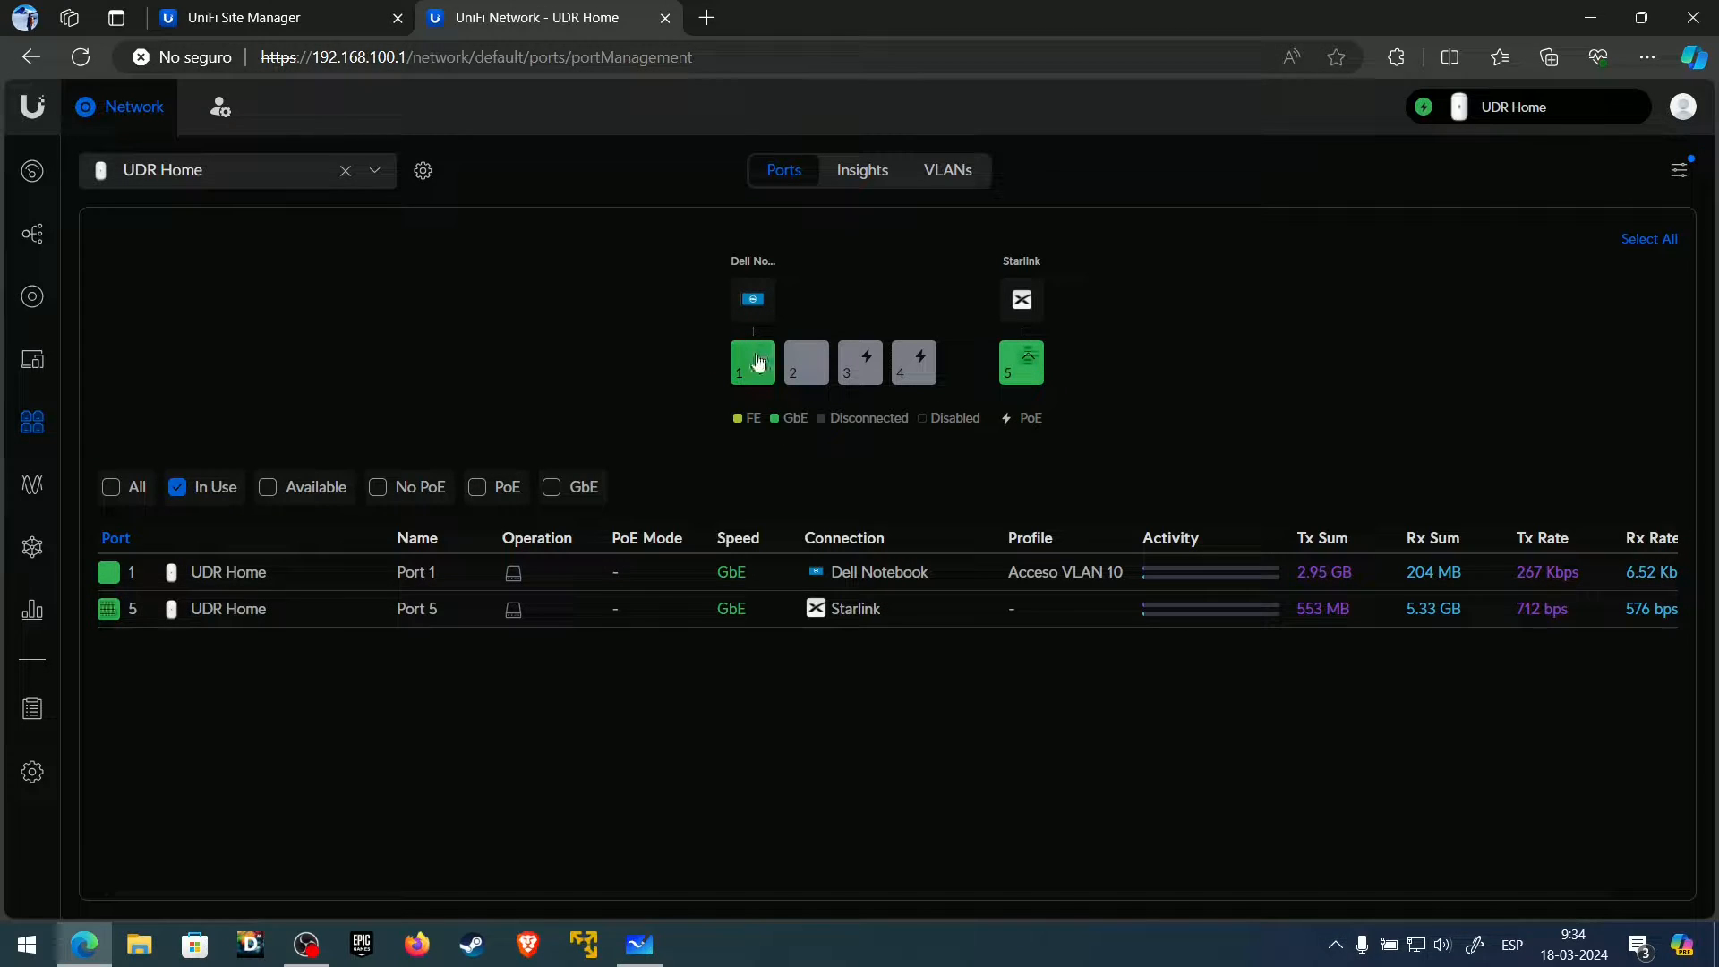
- Review the native VLAN configuration of UDR ports 1 and 2, leaving both ports deselected
{"action": "left_click", "coordinate": [758, 363]}
{"action": "left_click", "coordinate": [810, 371]}
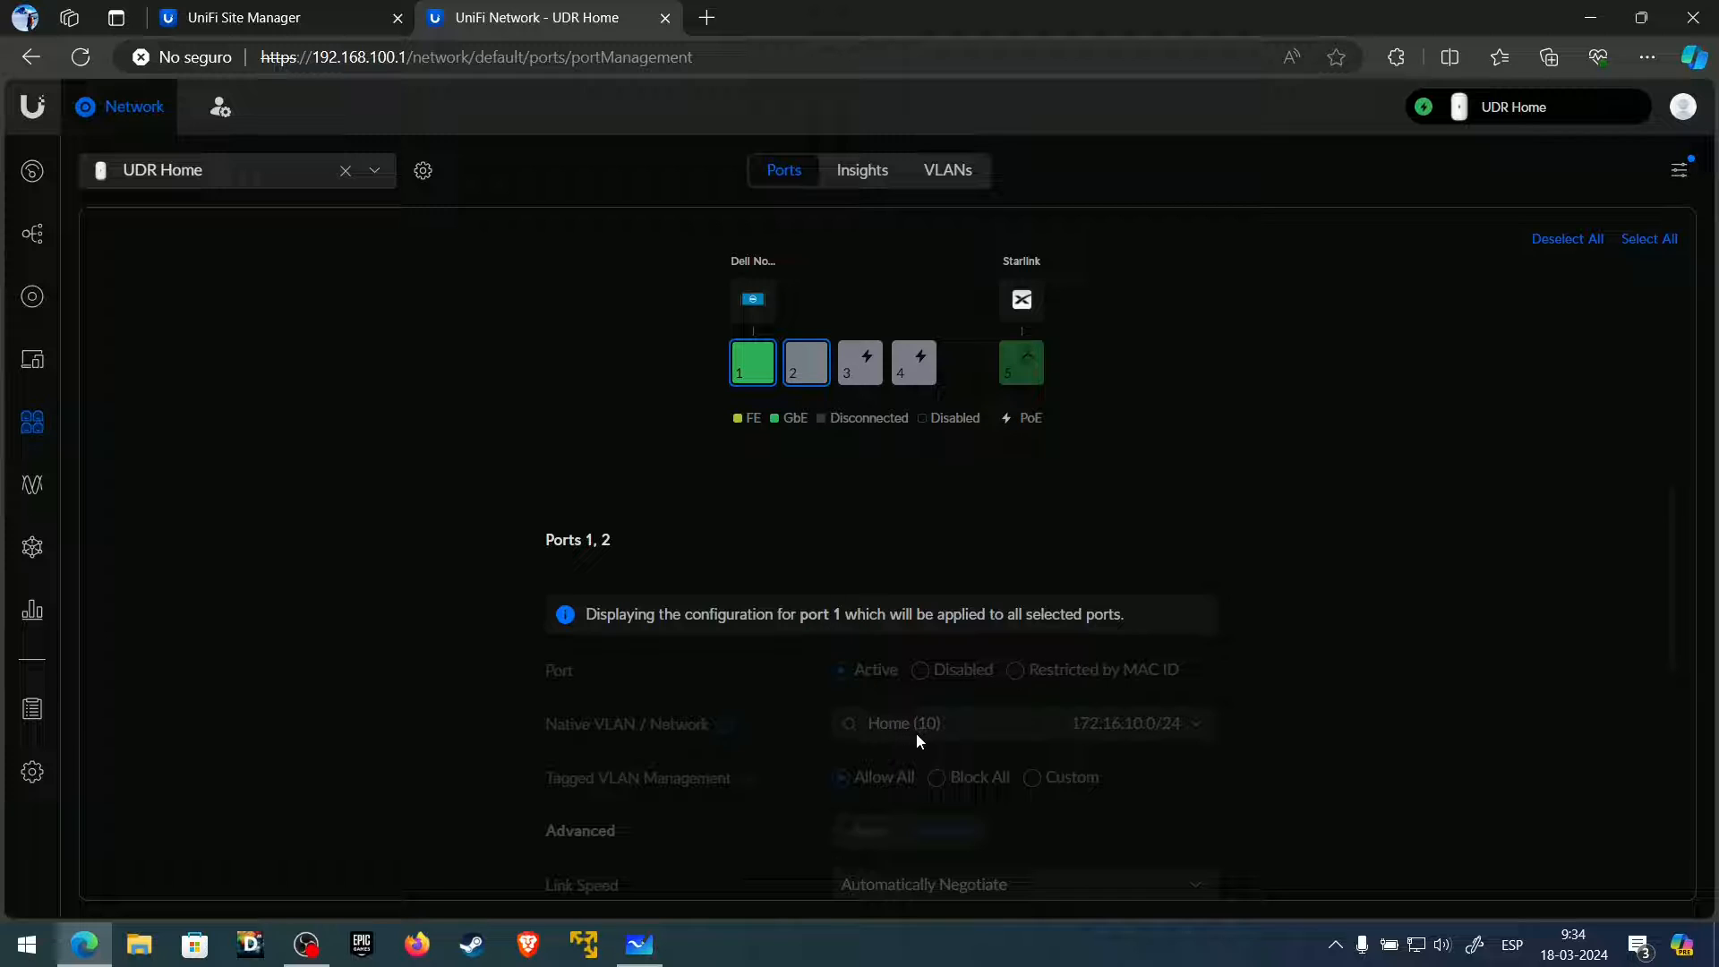
{"action": "left_click", "coordinate": [753, 363]}
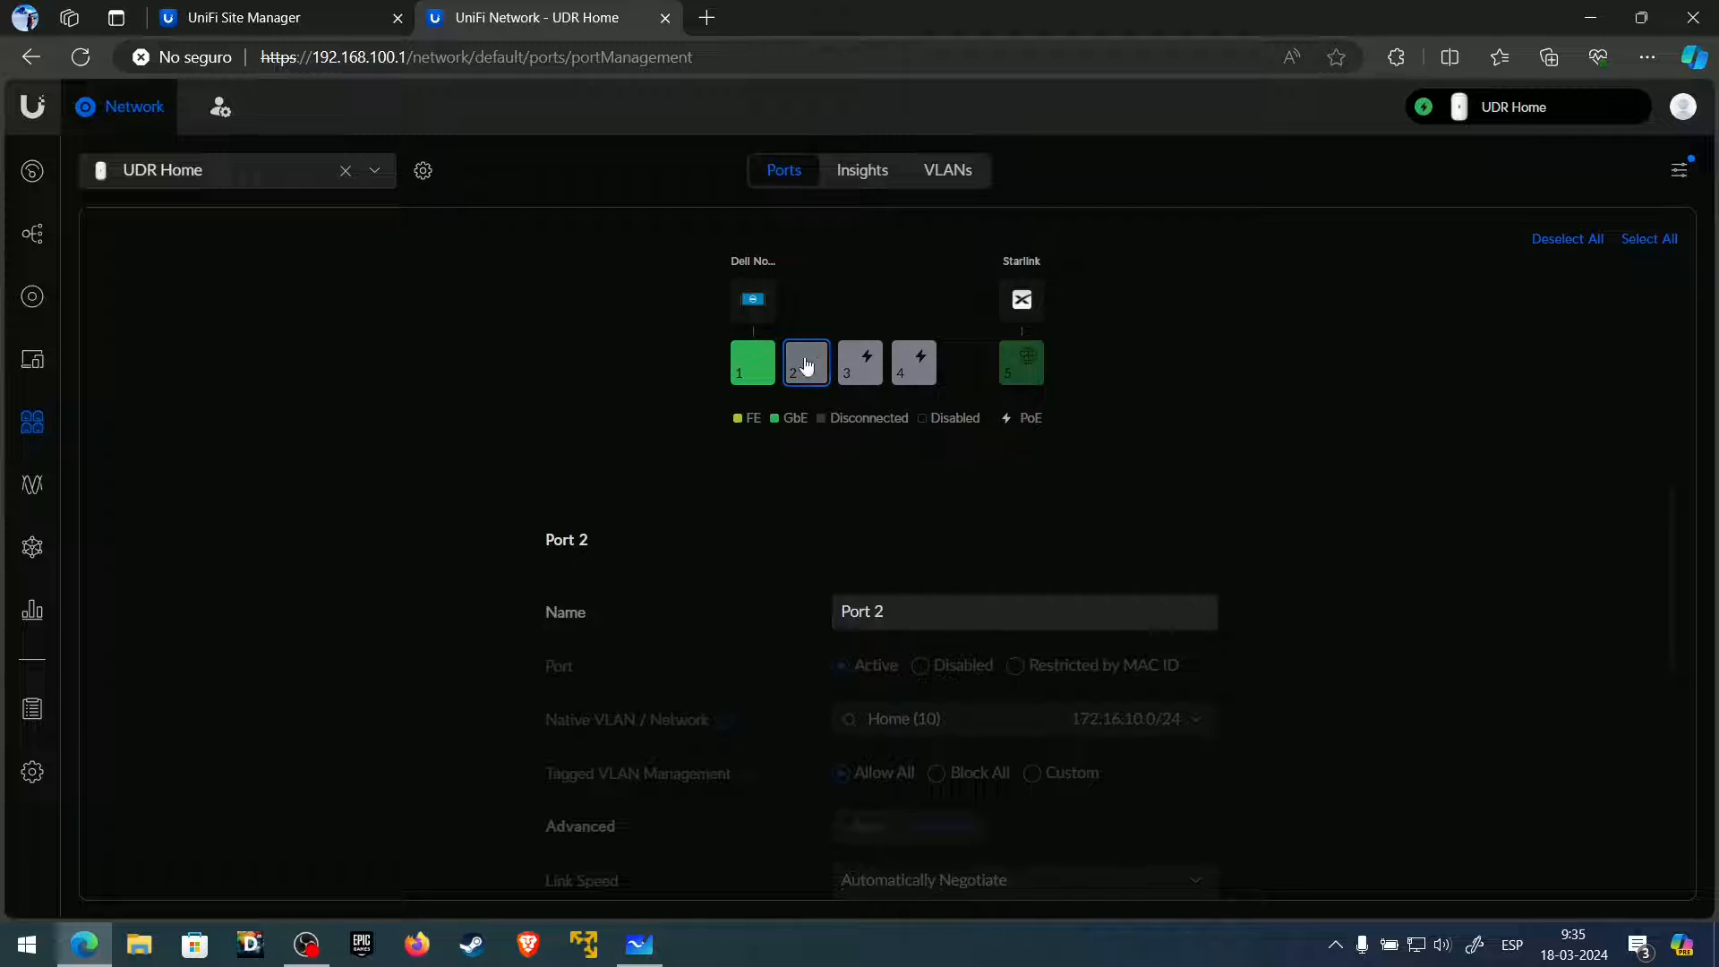
{"action": "left_click", "coordinate": [806, 365]}
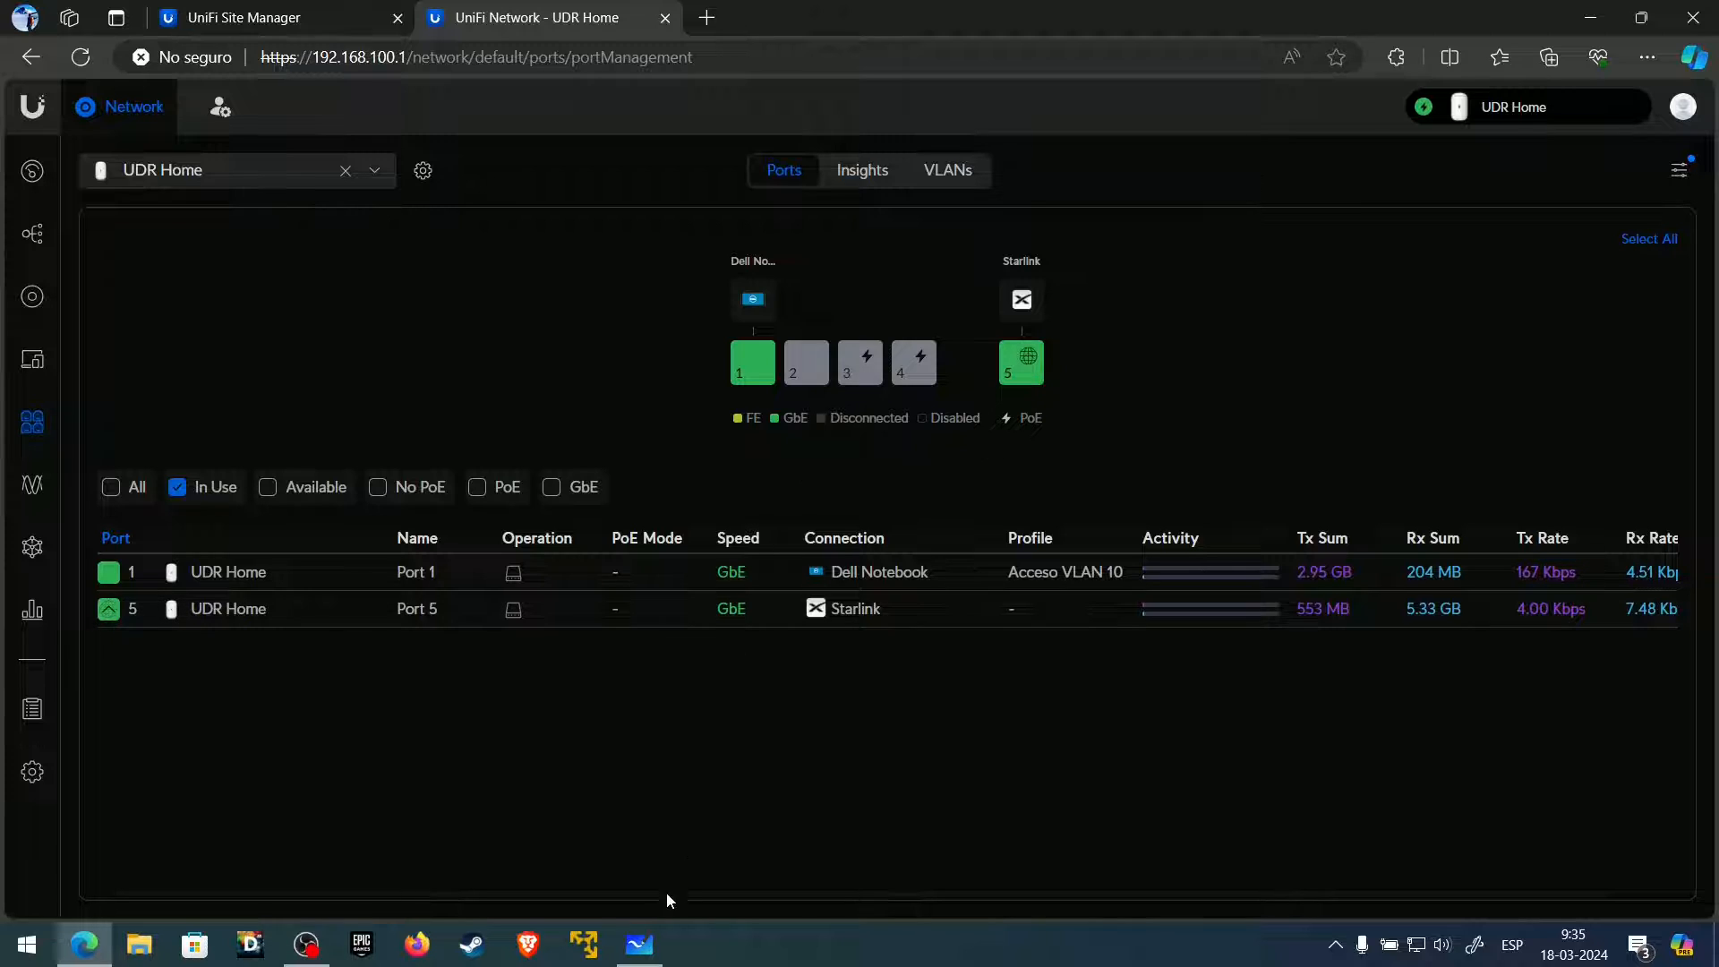
- Switch to Microsoft Whiteboard, circle P1 and P2 together in blue and label them "VLAN 10"
{"action": "left_click", "coordinate": [640, 944]}
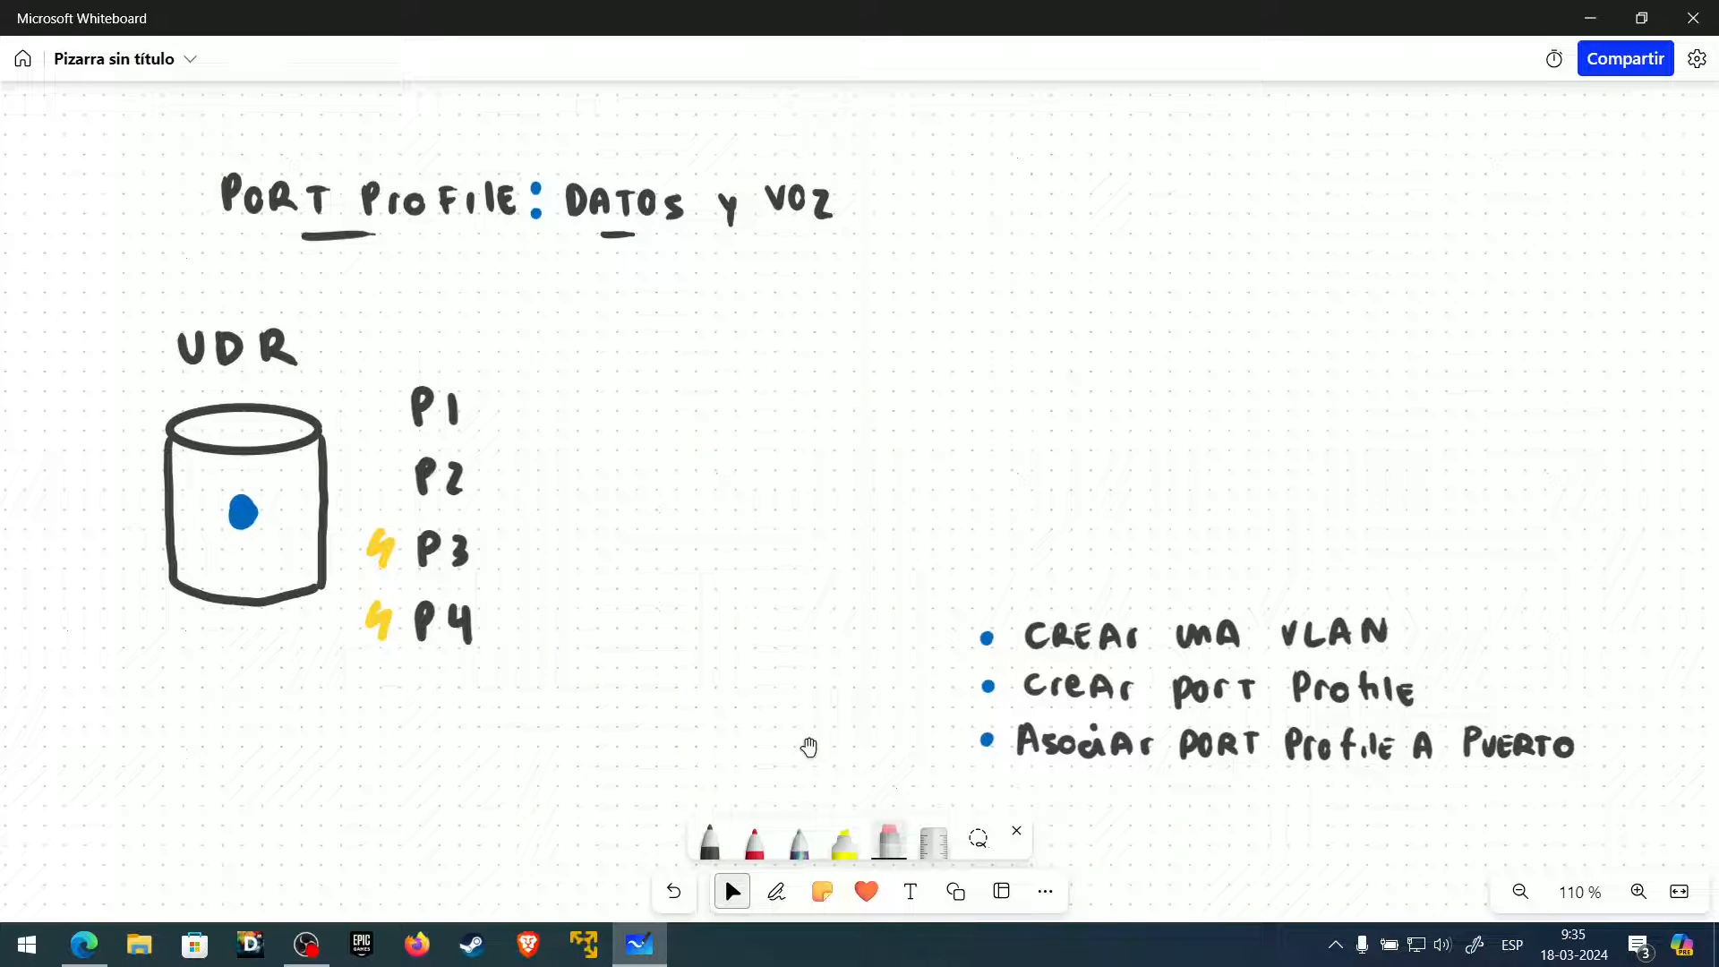
{"action": "left_click", "coordinate": [710, 837]}
{"action": "left_click", "coordinate": [714, 831]}
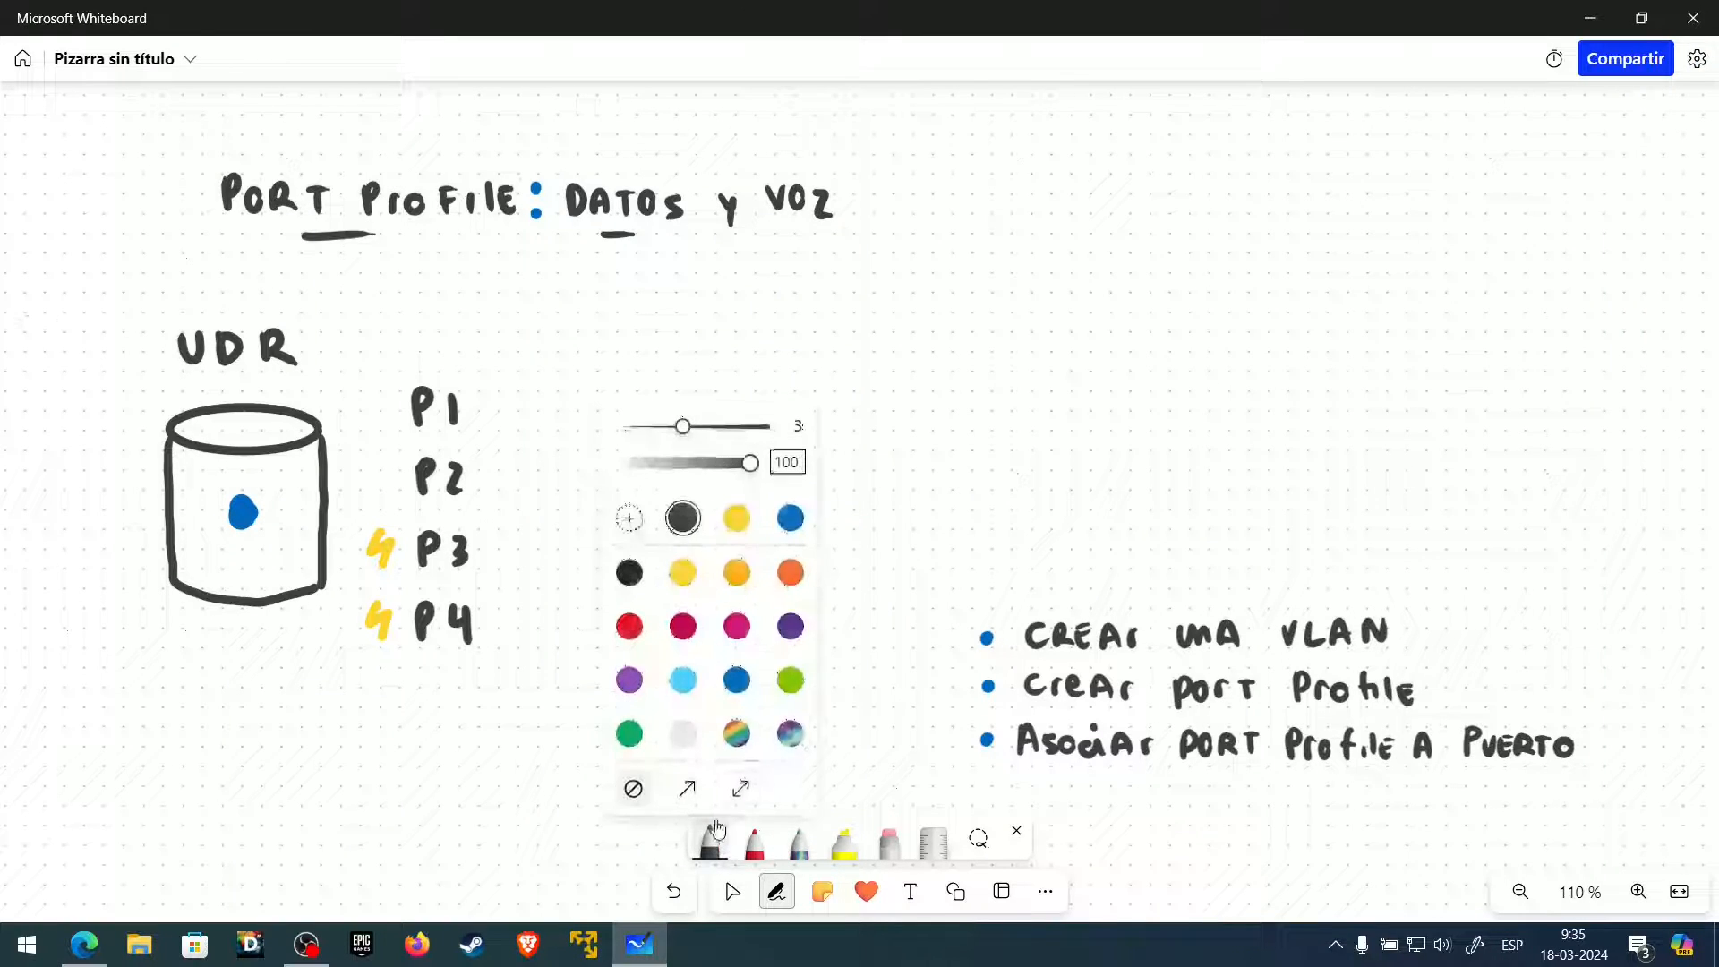
{"action": "left_click", "coordinate": [790, 518]}
{"action": "left_click", "coordinate": [610, 613]}
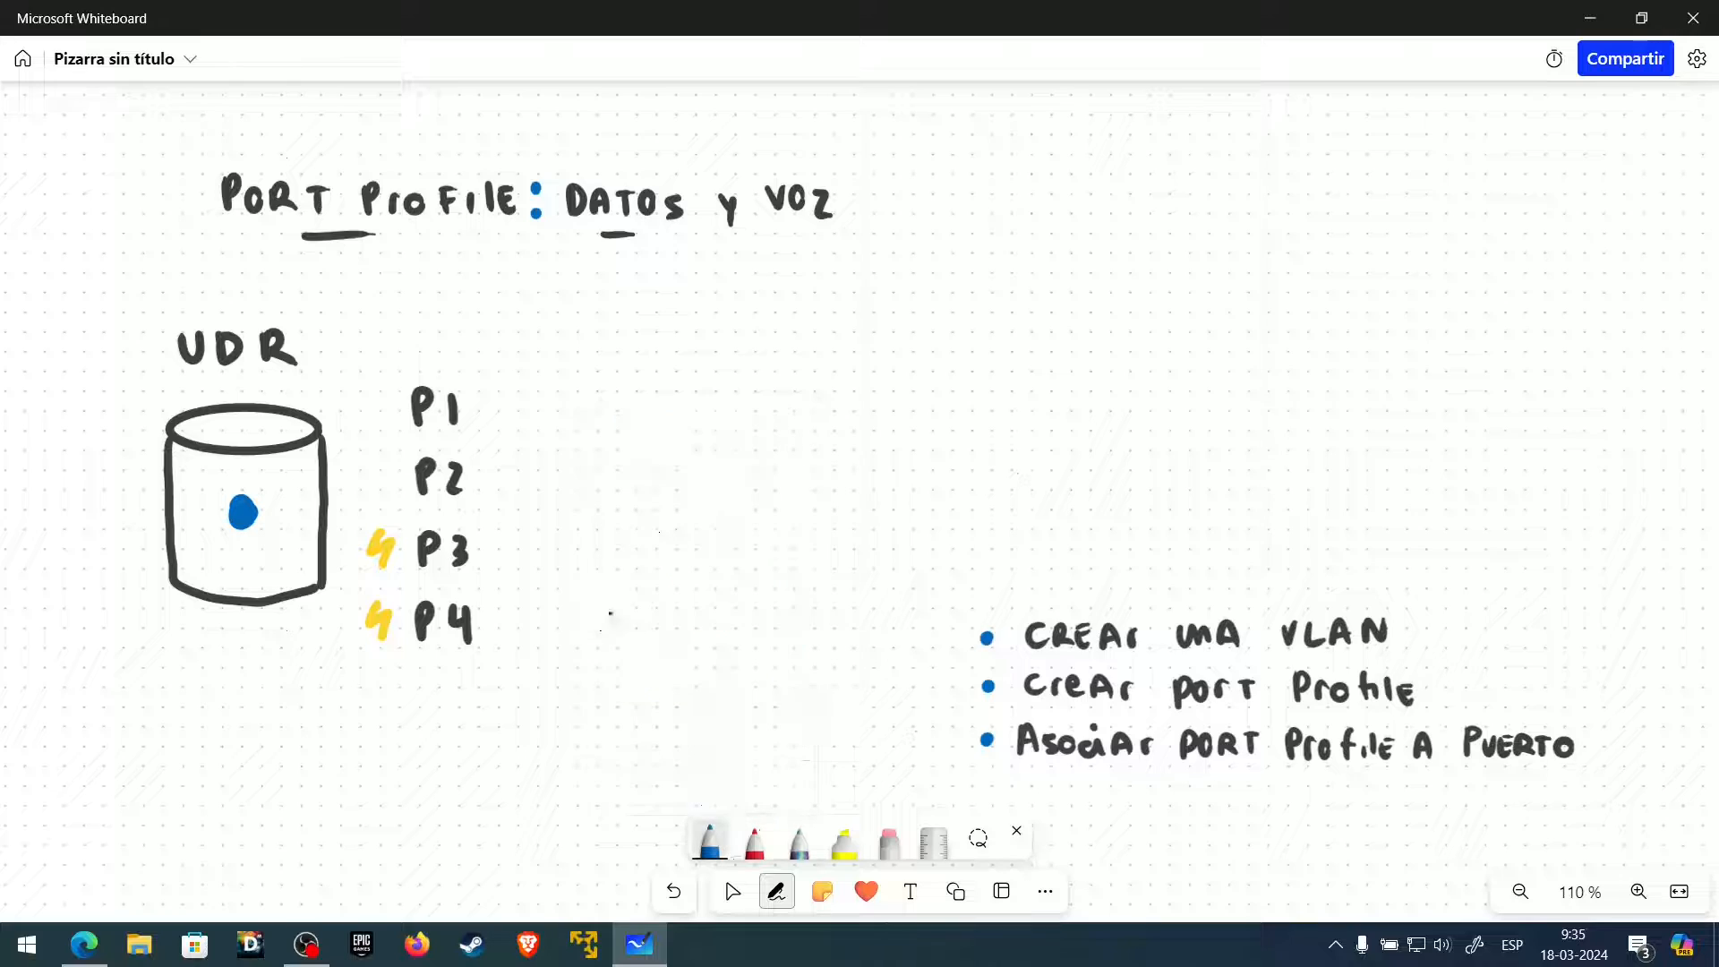
{"action": "mouse_move", "coordinate": [405, 373]}
{"action": "left_mouse_down"}
{"action": "mouse_move", "coordinate": [401, 500]}
{"action": "mouse_move", "coordinate": [487, 443]}
{"action": "mouse_move", "coordinate": [416, 351]}
{"action": "mouse_move", "coordinate": [394, 404]}
{"action": "left_mouse_up"}
{"action": "mouse_move", "coordinate": [512, 419]}
{"action": "left_mouse_down"}
{"action": "mouse_move", "coordinate": [542, 401]}
{"action": "mouse_move", "coordinate": [573, 438]}
{"action": "mouse_move", "coordinate": [606, 419]}
{"action": "mouse_move", "coordinate": [636, 442]}
{"action": "mouse_move", "coordinate": [661, 420]}
{"action": "left_mouse_up"}
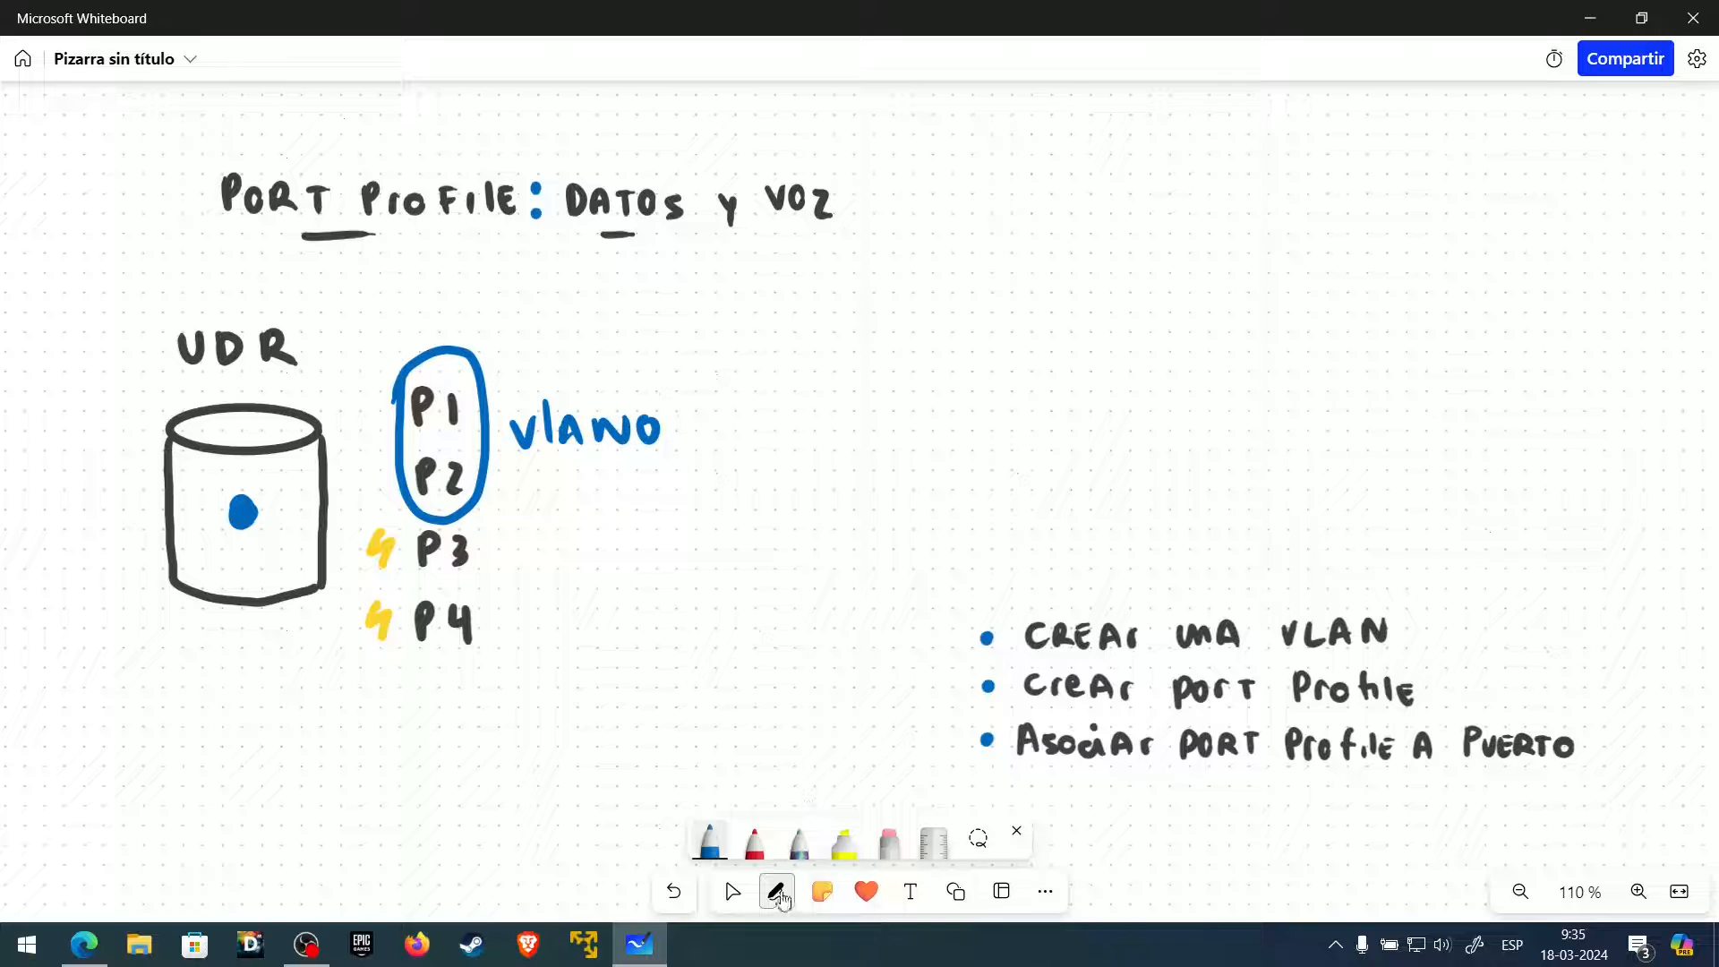
{"action": "left_click", "coordinate": [673, 891]}
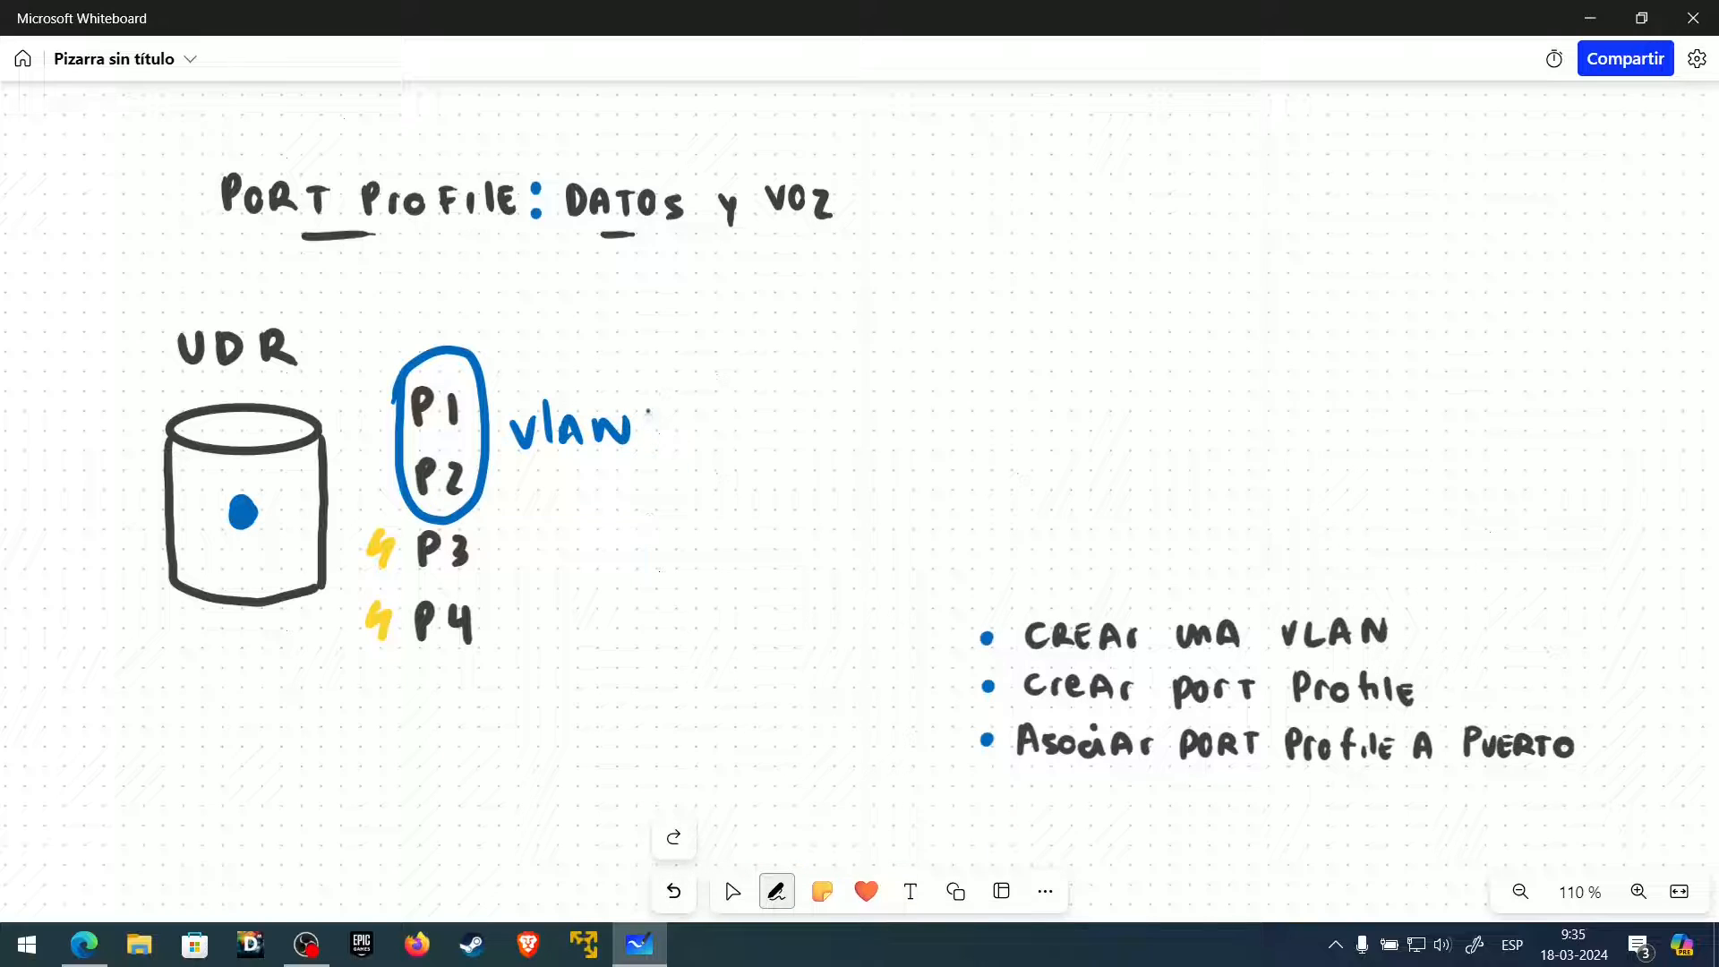
{"action": "mouse_move", "coordinate": [652, 414]}
{"action": "left_mouse_down"}
{"action": "mouse_move", "coordinate": [654, 442]}
{"action": "mouse_move", "coordinate": [680, 415]}
{"action": "left_mouse_up"}
- Handwrite "vlan10" in blue above the word DATOS in the port profile heading
{"action": "left_click_drag", "start_coordinate": [564, 111], "coordinate": [594, 139]}
{"action": "mouse_move", "coordinate": [618, 121]}
{"action": "left_mouse_down"}
{"action": "mouse_move", "coordinate": [605, 135]}
{"action": "mouse_move", "coordinate": [620, 140]}
{"action": "left_mouse_up"}
{"action": "left_click_drag", "start_coordinate": [627, 141], "coordinate": [684, 111]}
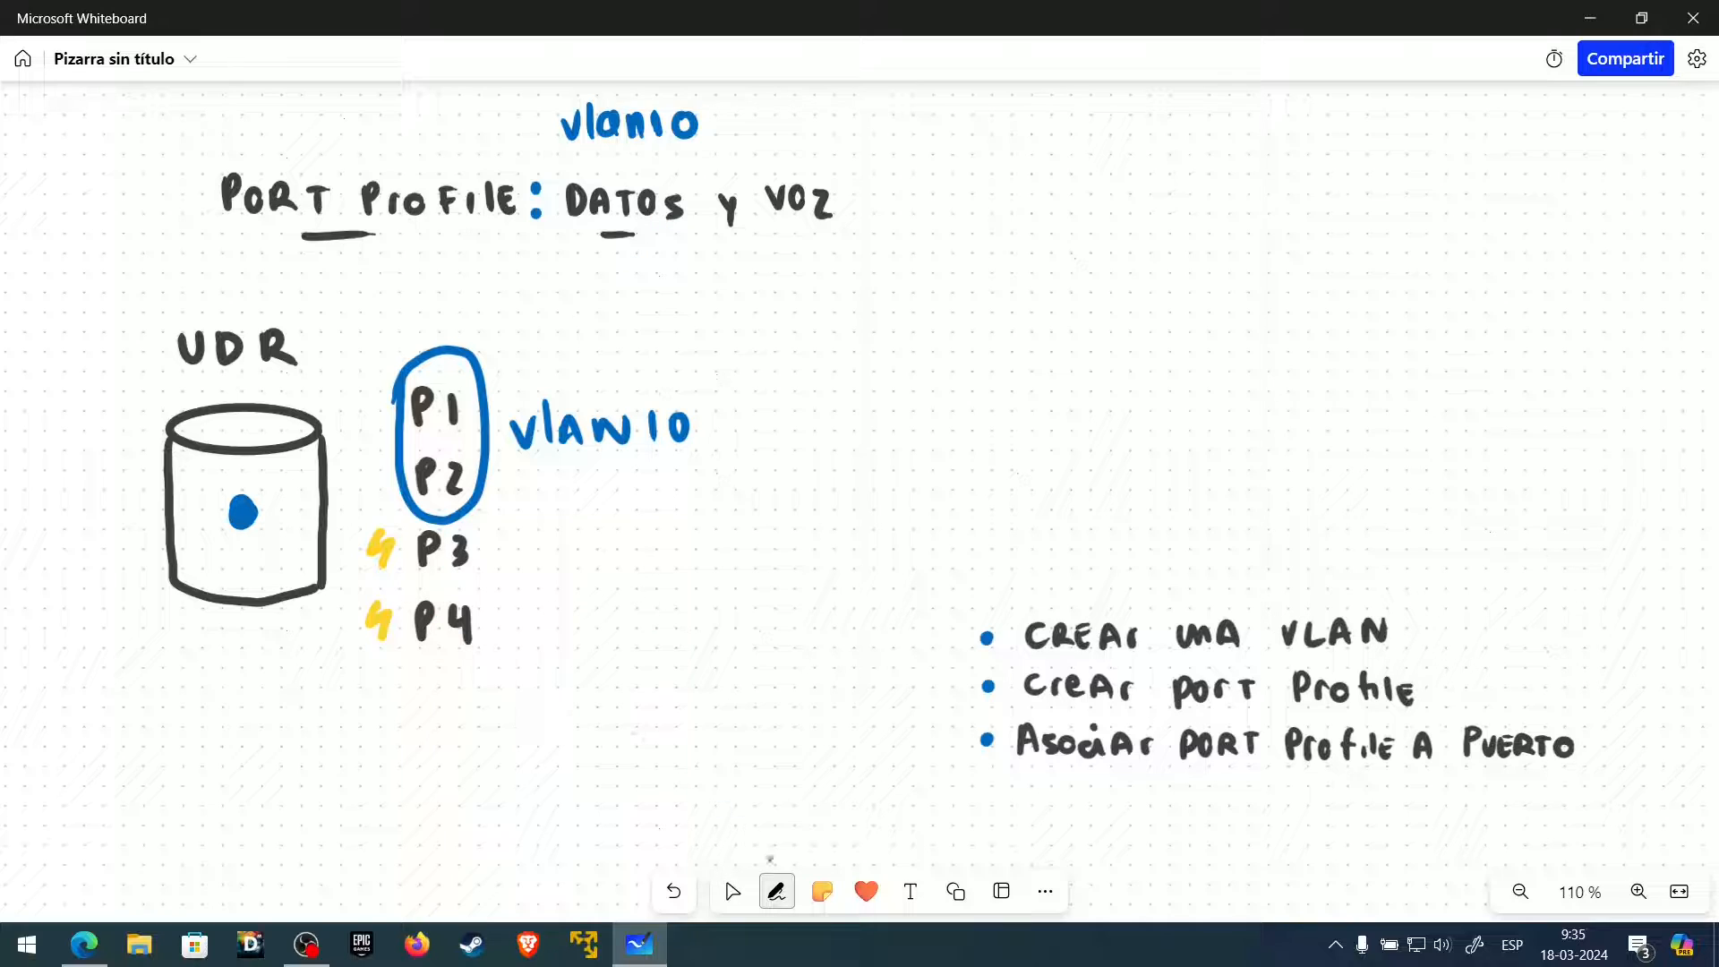
- Change the second pen's color to yellow and circle P3 and P4 together
{"action": "left_click", "coordinate": [776, 891]}
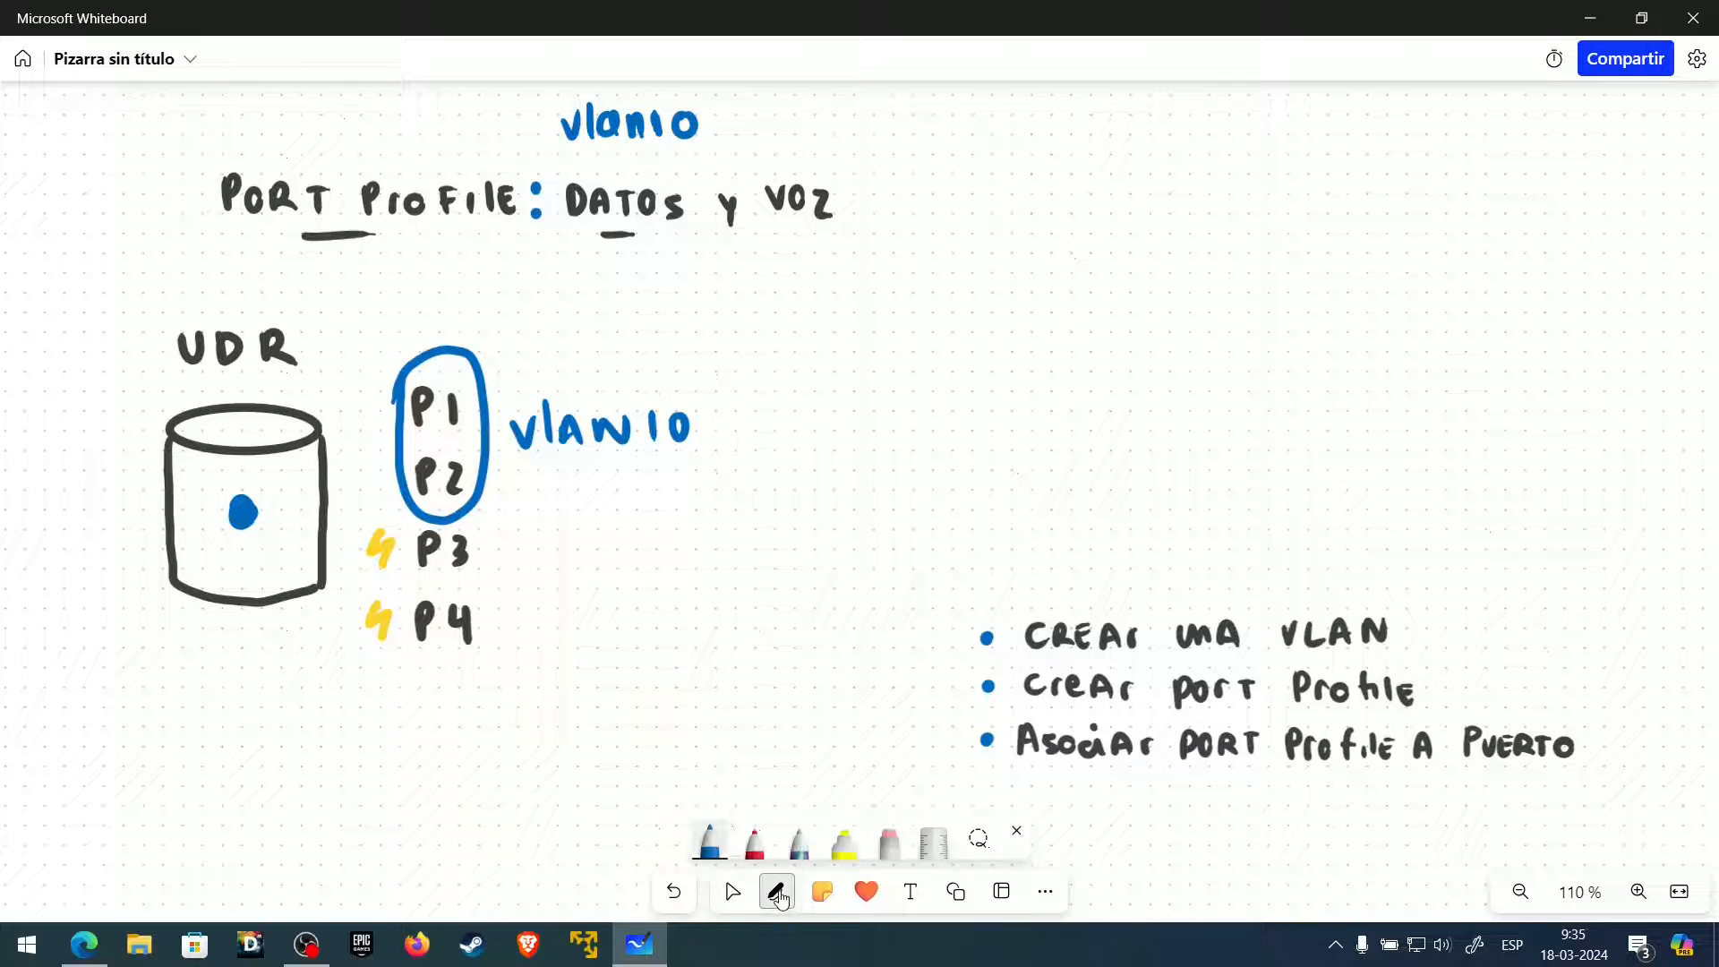
{"action": "left_click", "coordinate": [756, 846]}
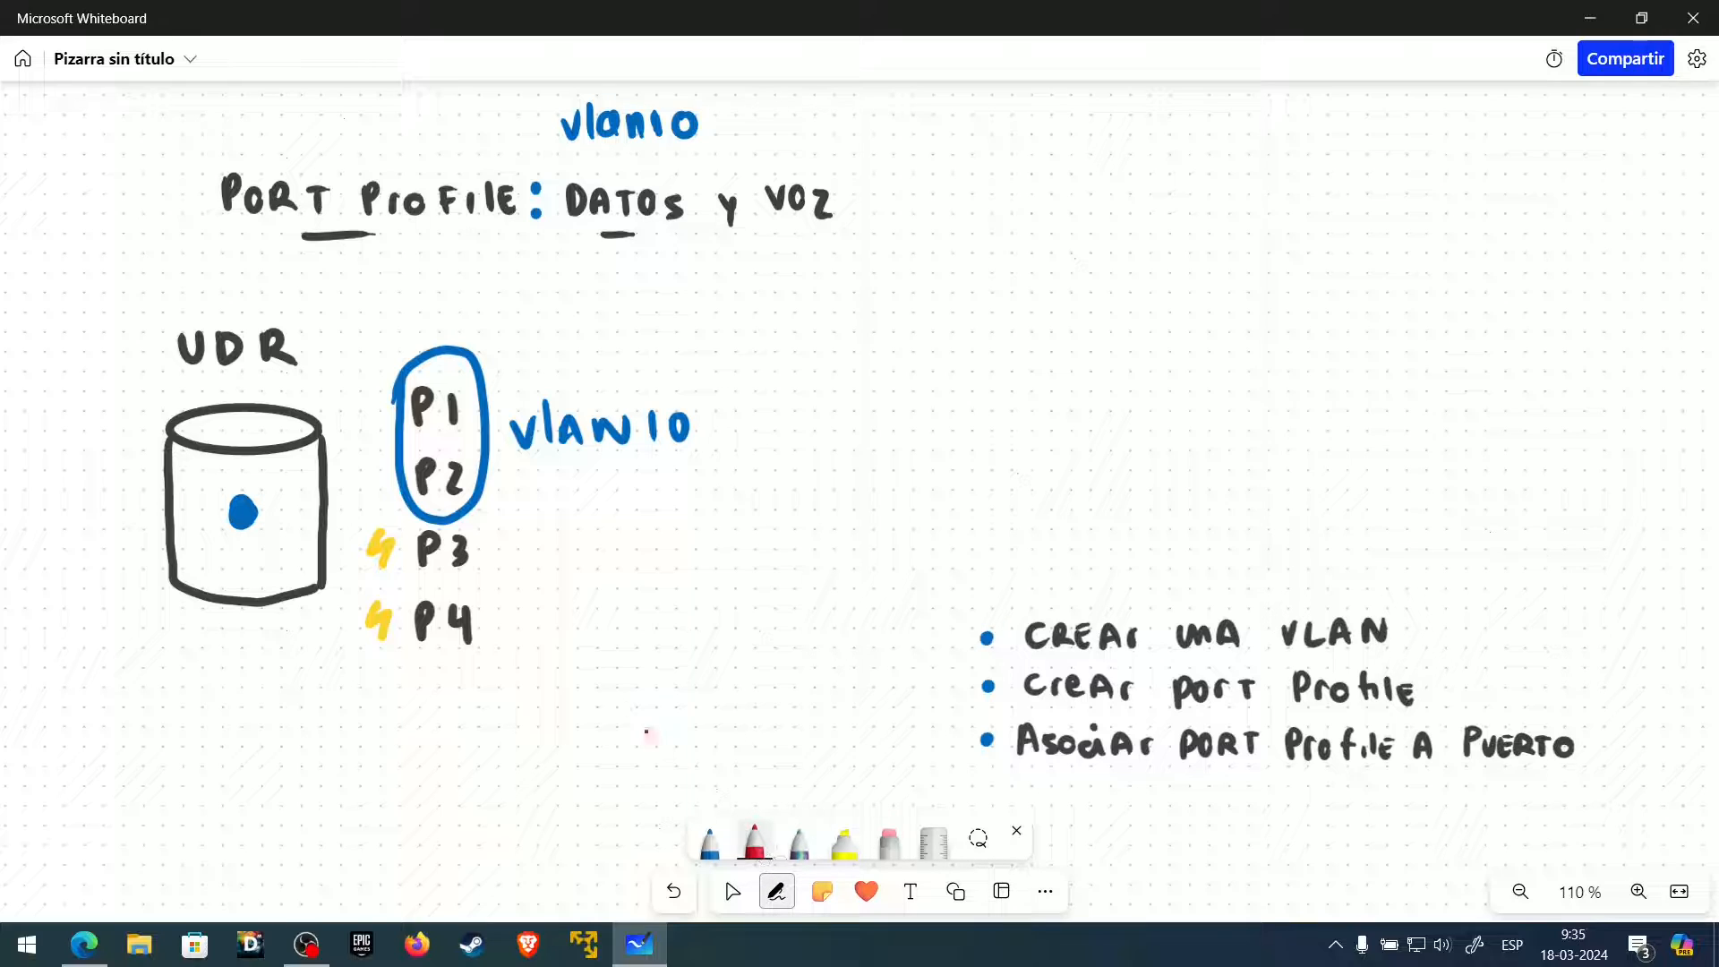
{"action": "left_click", "coordinate": [756, 843]}
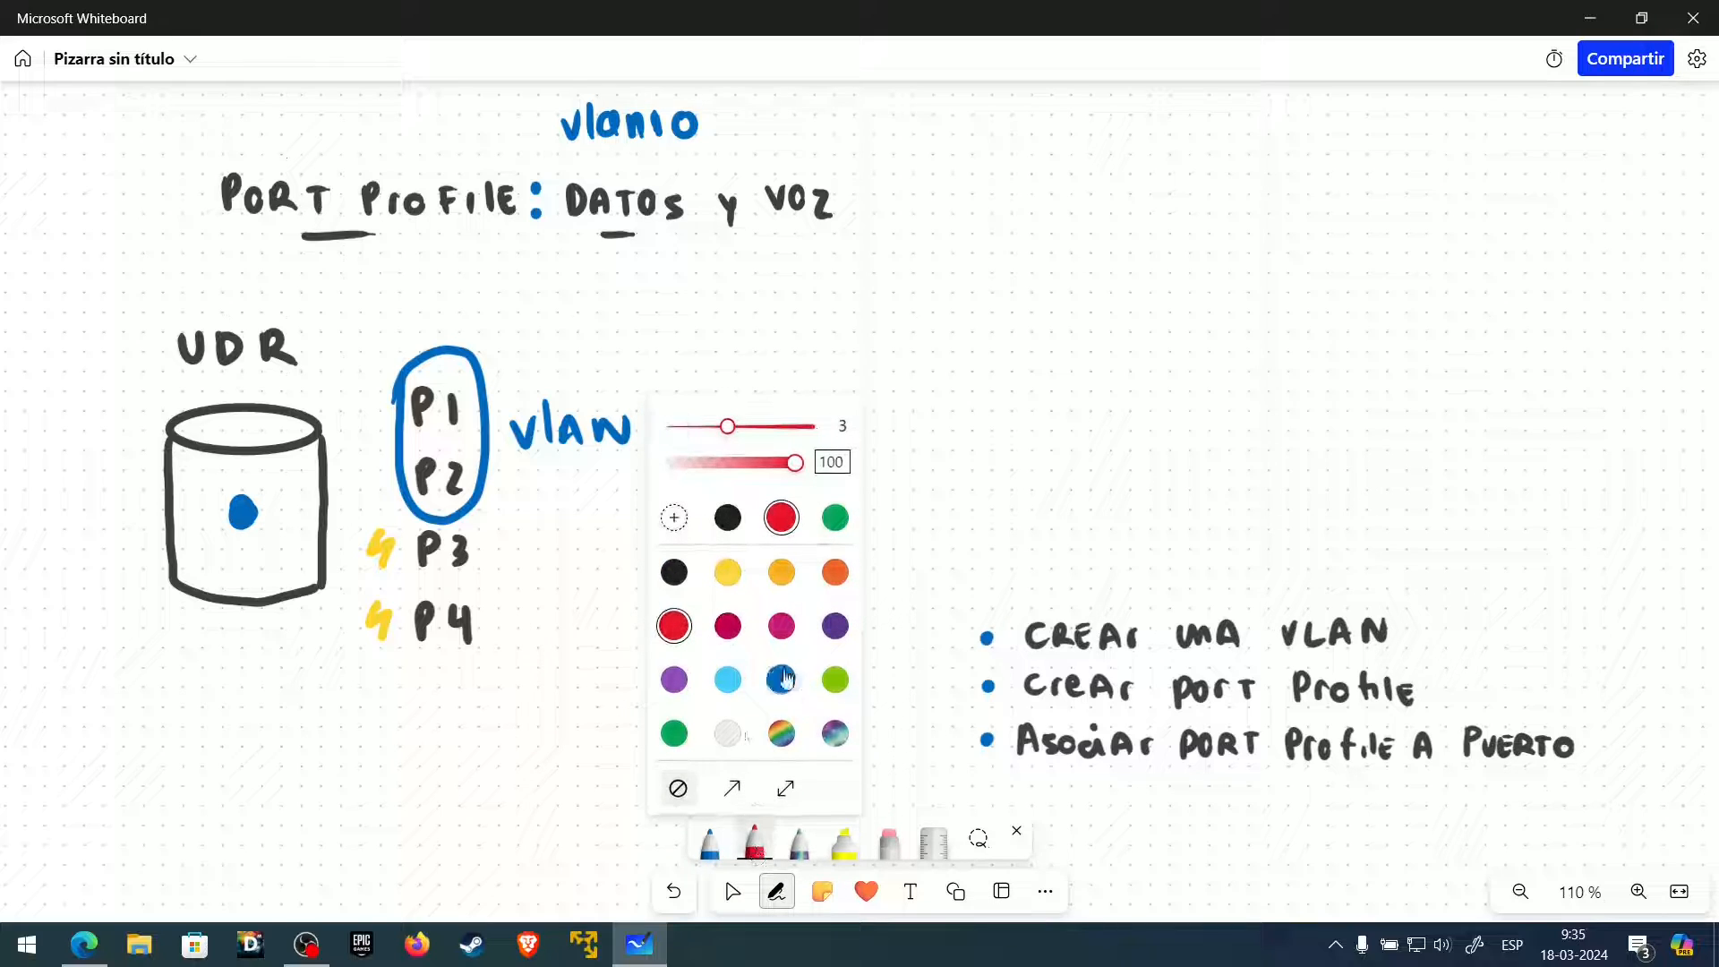
{"action": "left_click", "coordinate": [728, 573]}
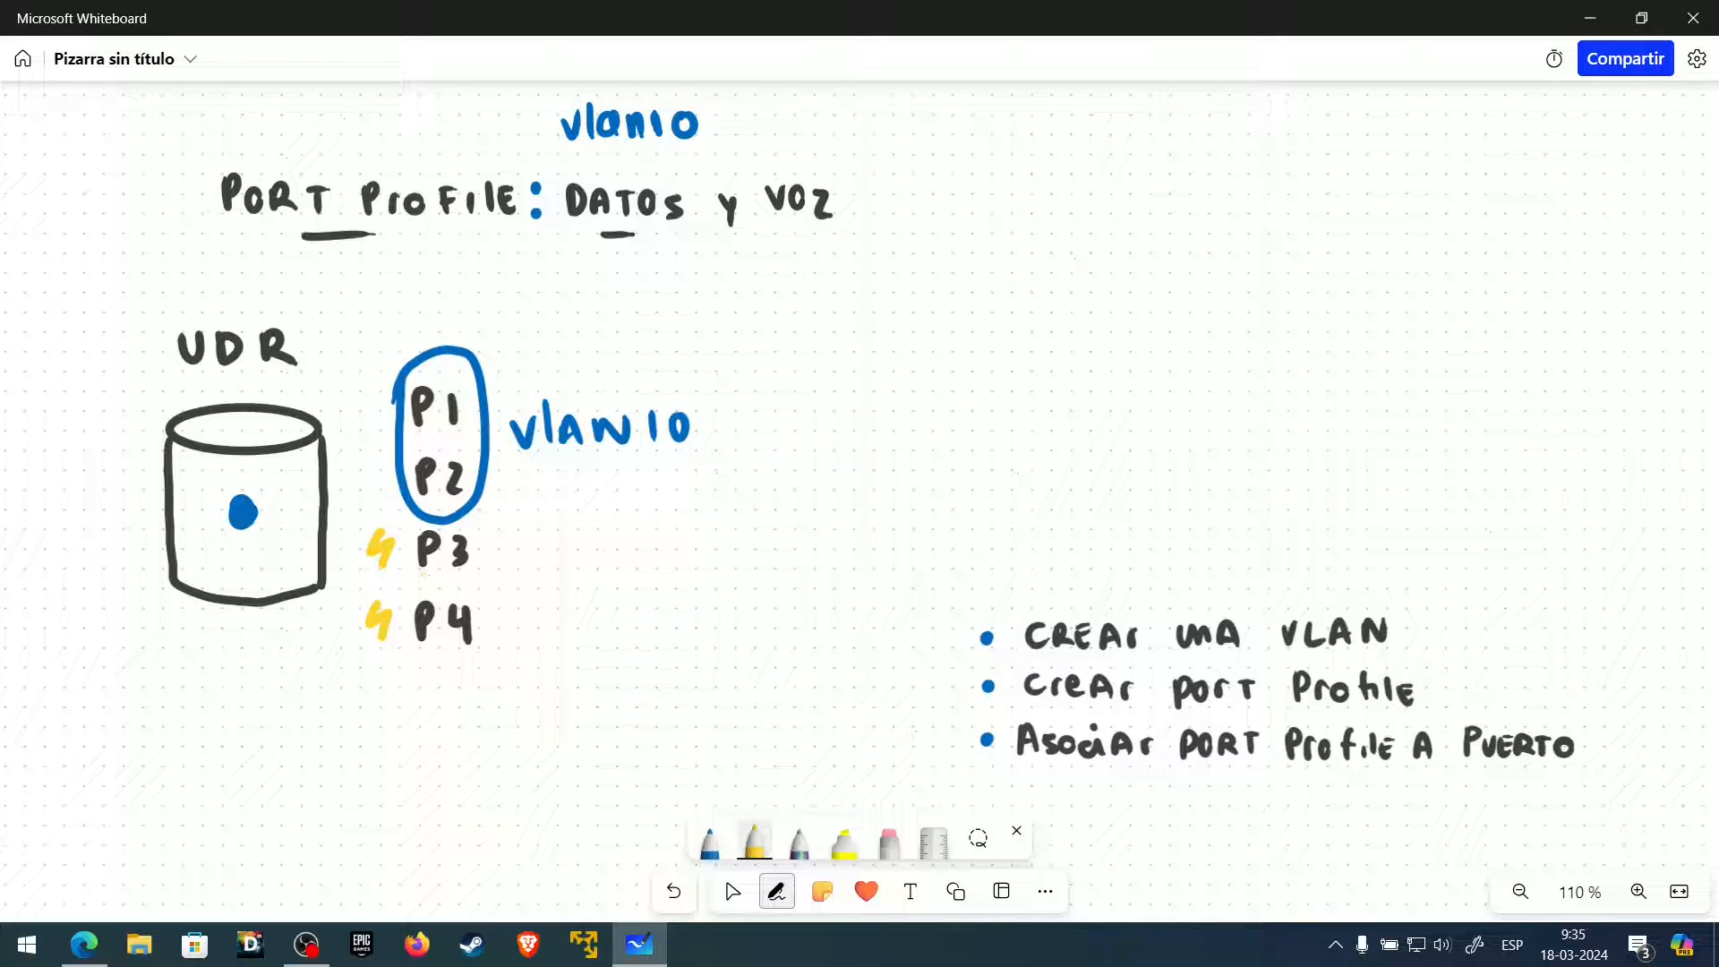
{"action": "mouse_move", "coordinate": [406, 525]}
{"action": "left_mouse_down"}
{"action": "mouse_move", "coordinate": [403, 599]}
{"action": "mouse_move", "coordinate": [476, 658]}
{"action": "mouse_move", "coordinate": [481, 542]}
{"action": "mouse_move", "coordinate": [416, 521]}
{"action": "left_mouse_up"}
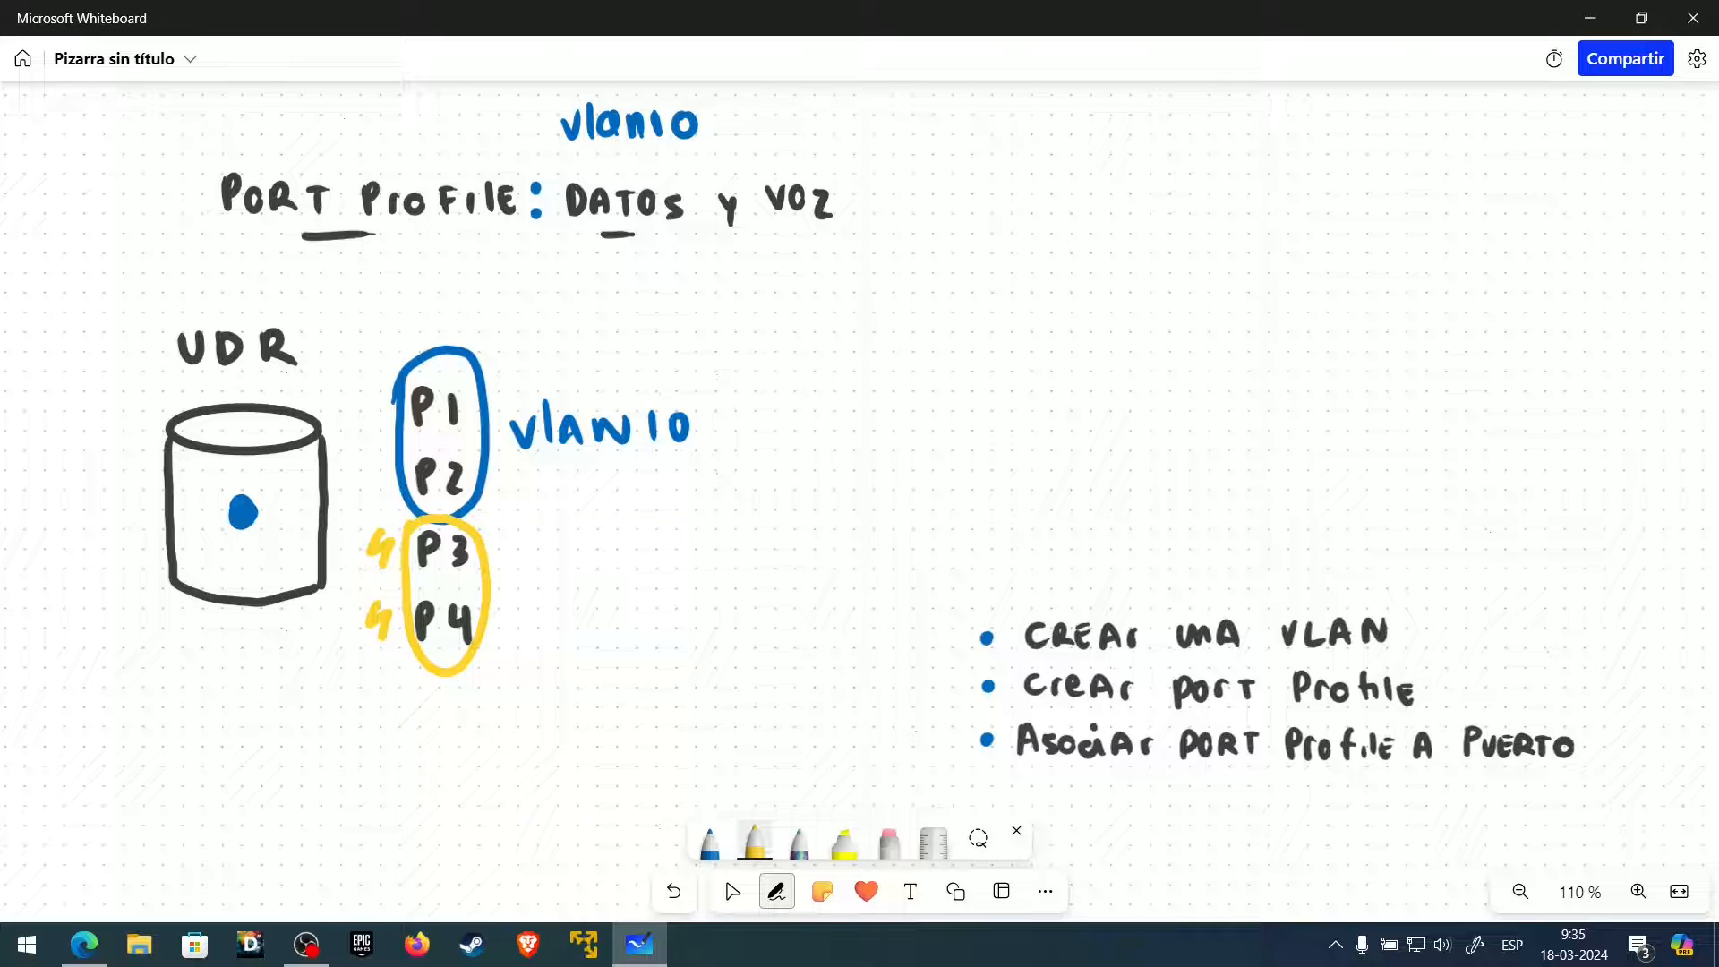
- Handwrite "VLAN 10 +" in blue beside the circled P3 and P4
{"action": "left_click", "coordinate": [709, 844]}
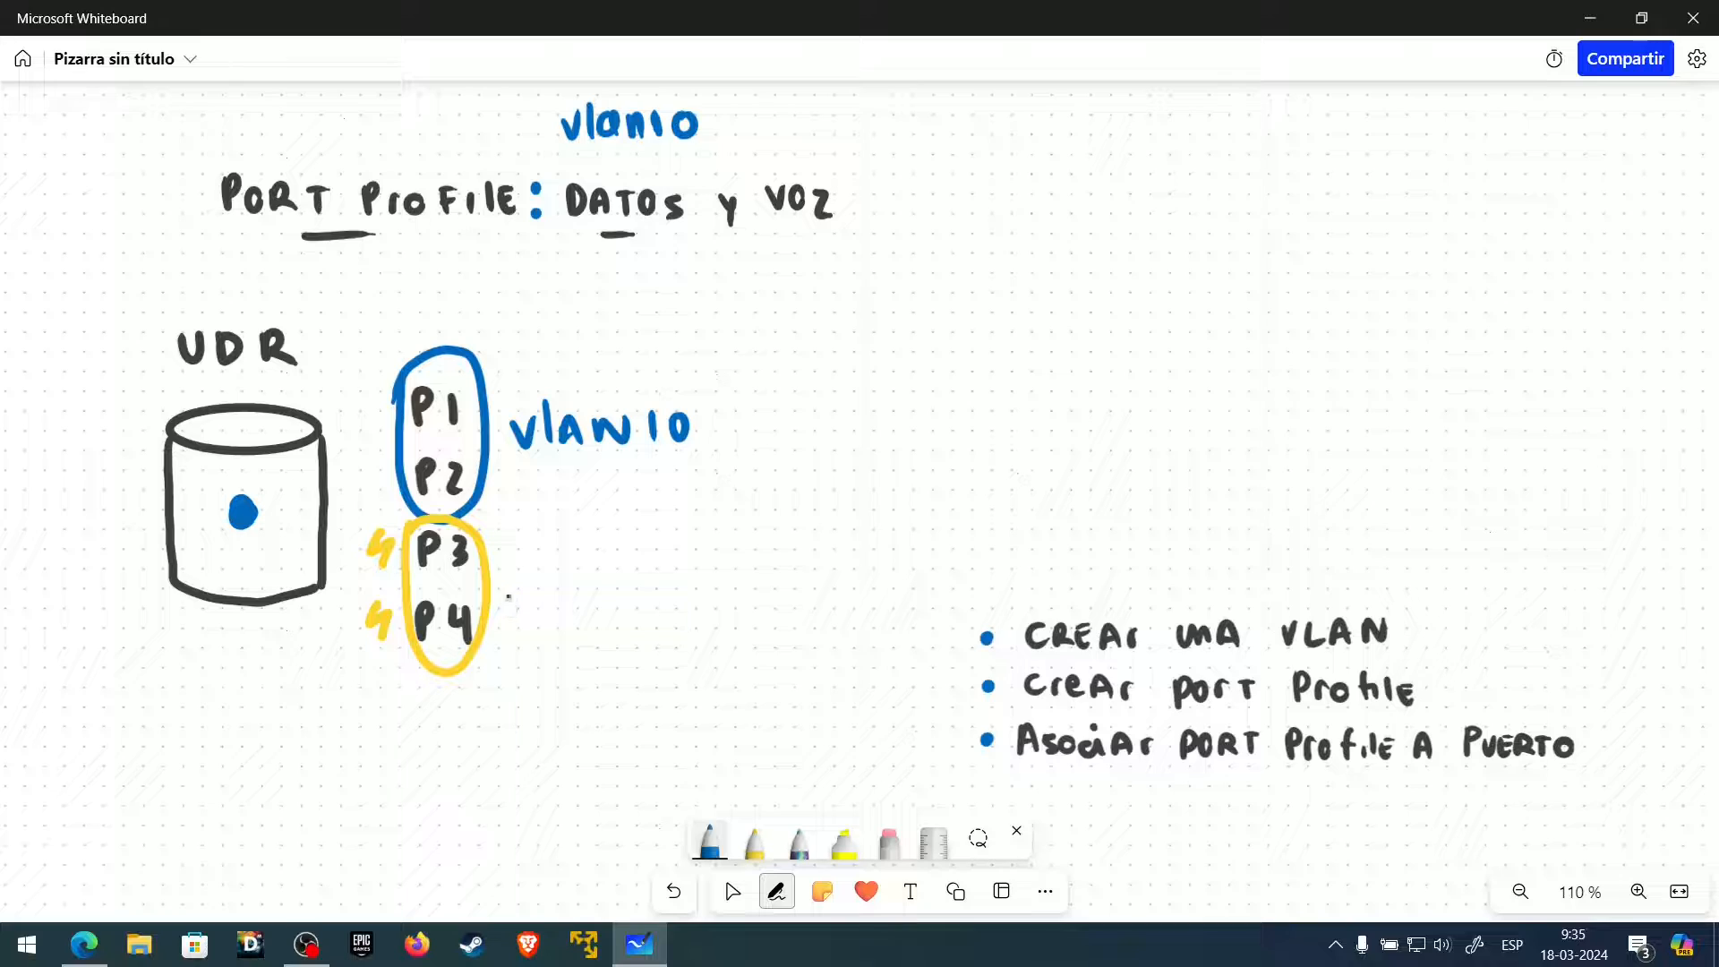
{"action": "mouse_move", "coordinate": [508, 596]}
{"action": "left_mouse_down"}
{"action": "mouse_move", "coordinate": [544, 612]}
{"action": "mouse_move", "coordinate": [603, 587]}
{"action": "mouse_move", "coordinate": [691, 600]}
{"action": "left_mouse_up"}
{"action": "left_click_drag", "start_coordinate": [683, 587], "coordinate": [682, 614]}
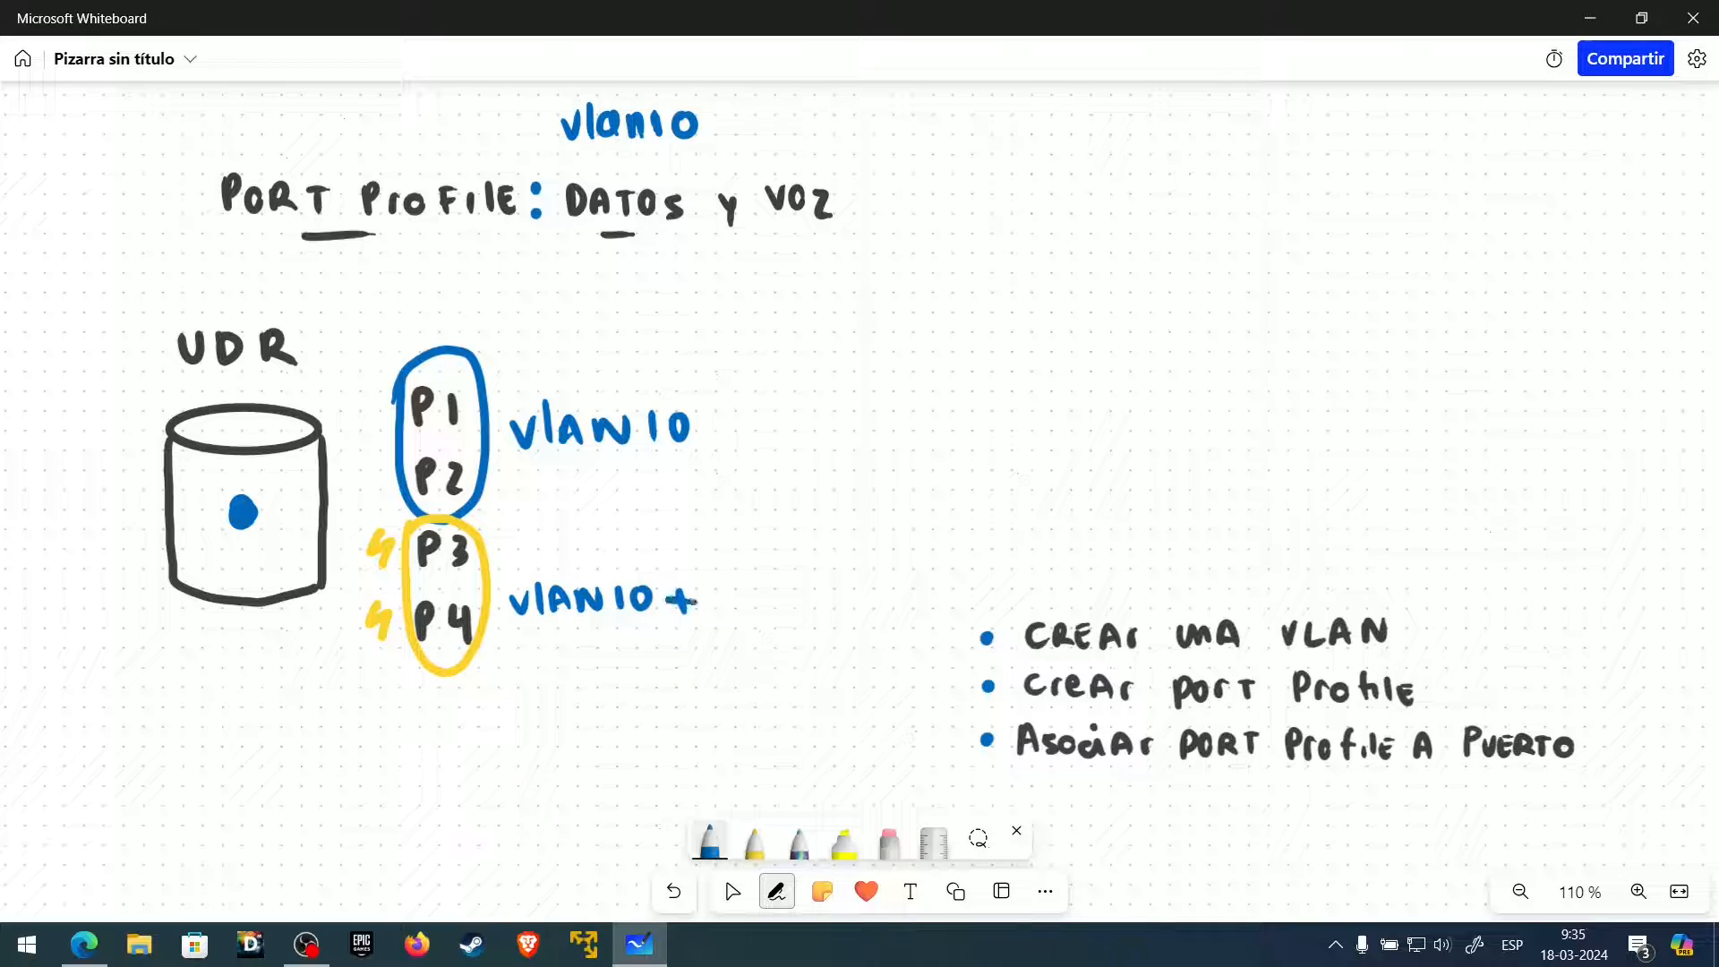
- Handwrite "vlan 40" in yellow after the P3 and P4 label and again above VOZ in the heading
{"action": "left_click", "coordinate": [755, 843]}
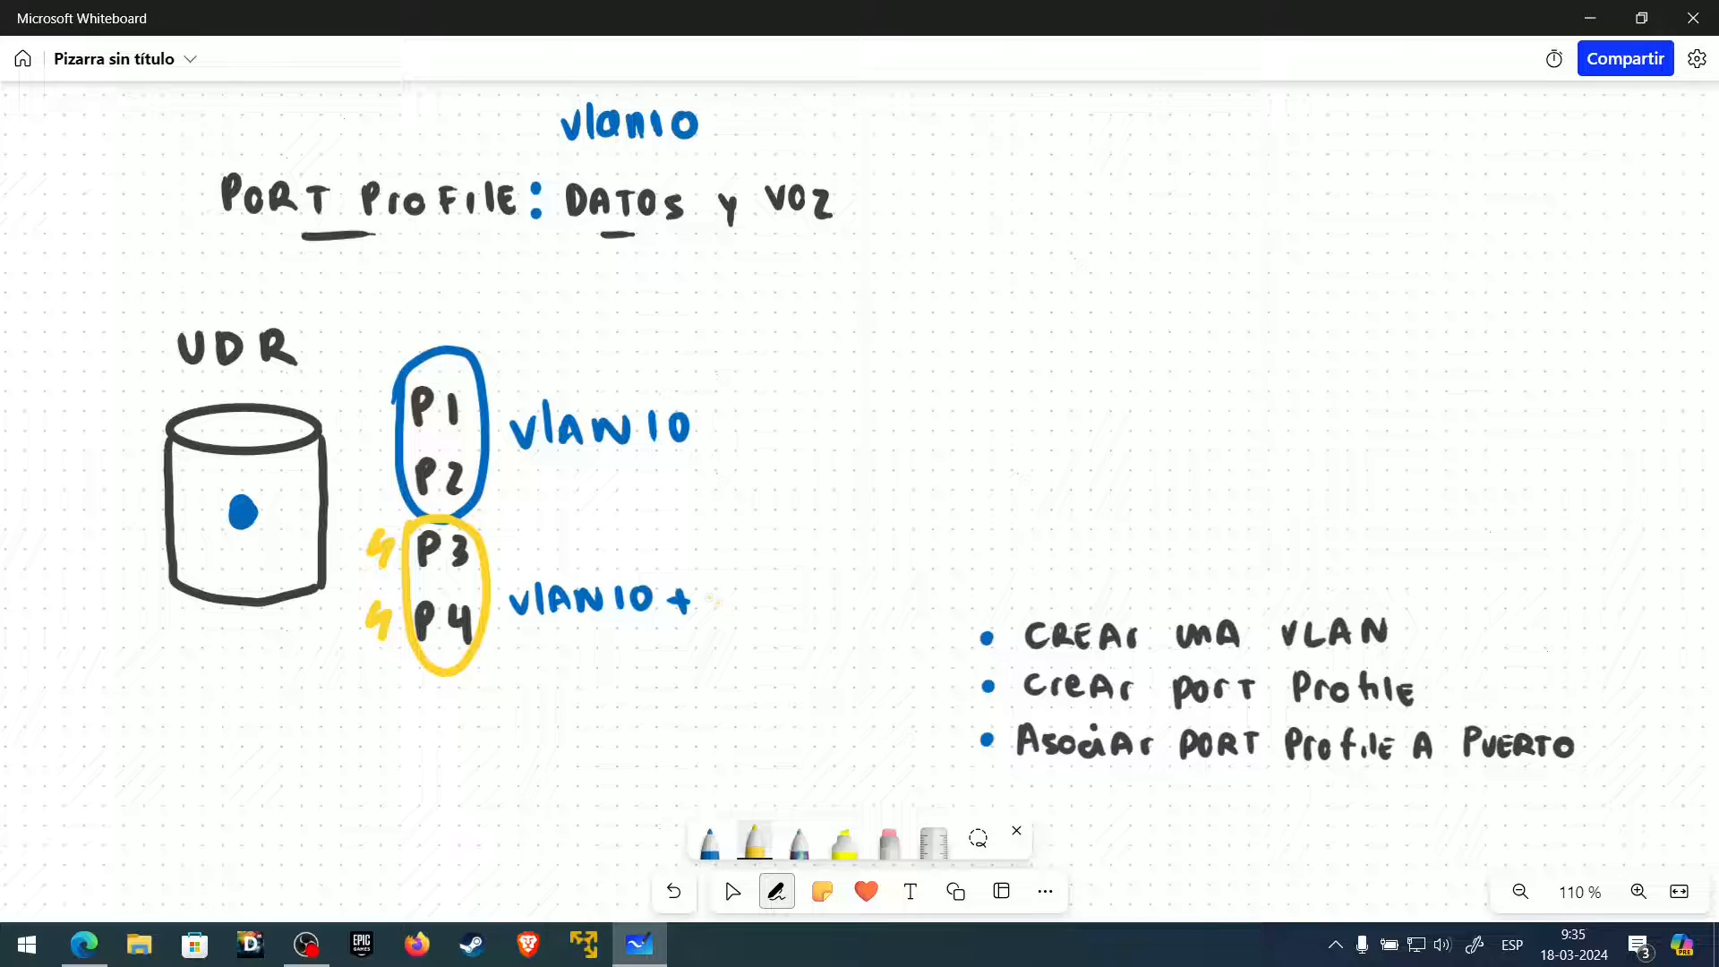
{"action": "left_click_drag", "start_coordinate": [757, 603], "coordinate": [837, 598]}
{"action": "mouse_move", "coordinate": [832, 579]}
{"action": "left_mouse_down"}
{"action": "mouse_move", "coordinate": [832, 607]}
{"action": "mouse_move", "coordinate": [858, 582]}
{"action": "left_mouse_up"}
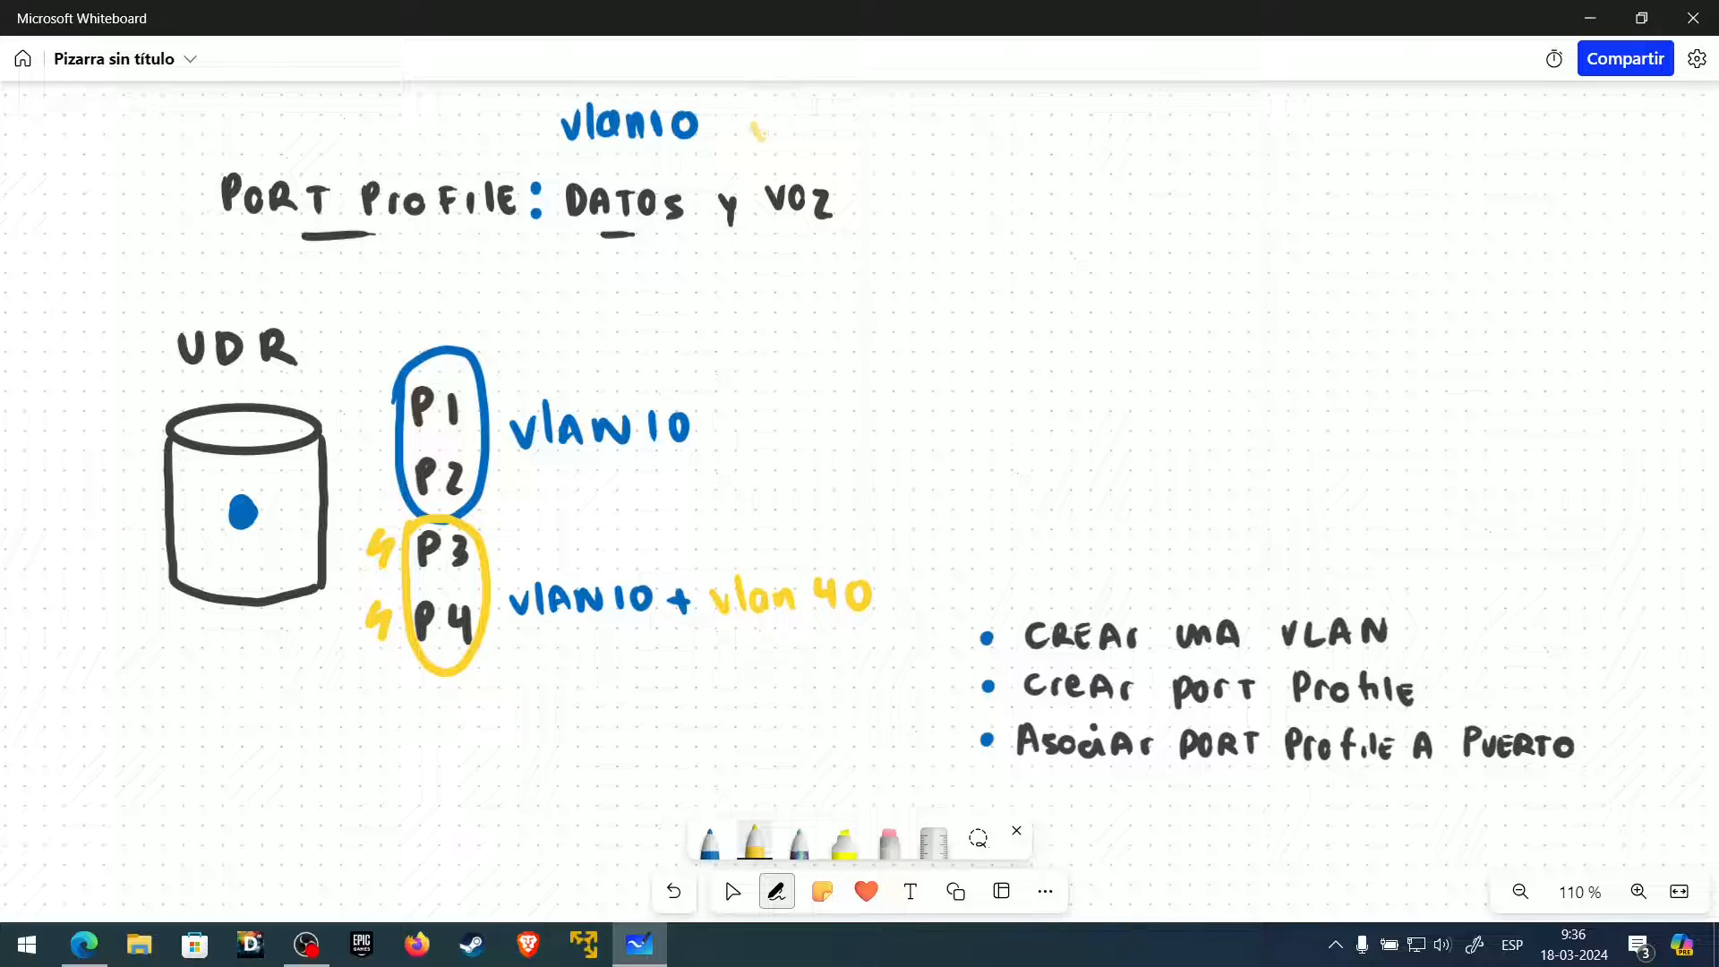
{"action": "left_click_drag", "start_coordinate": [757, 132], "coordinate": [895, 123]}
- Draw a blue connector line running down from the P3 and P4 group and handwrite "IP Phone" in dark grey at its end
{"action": "left_click", "coordinate": [707, 842]}
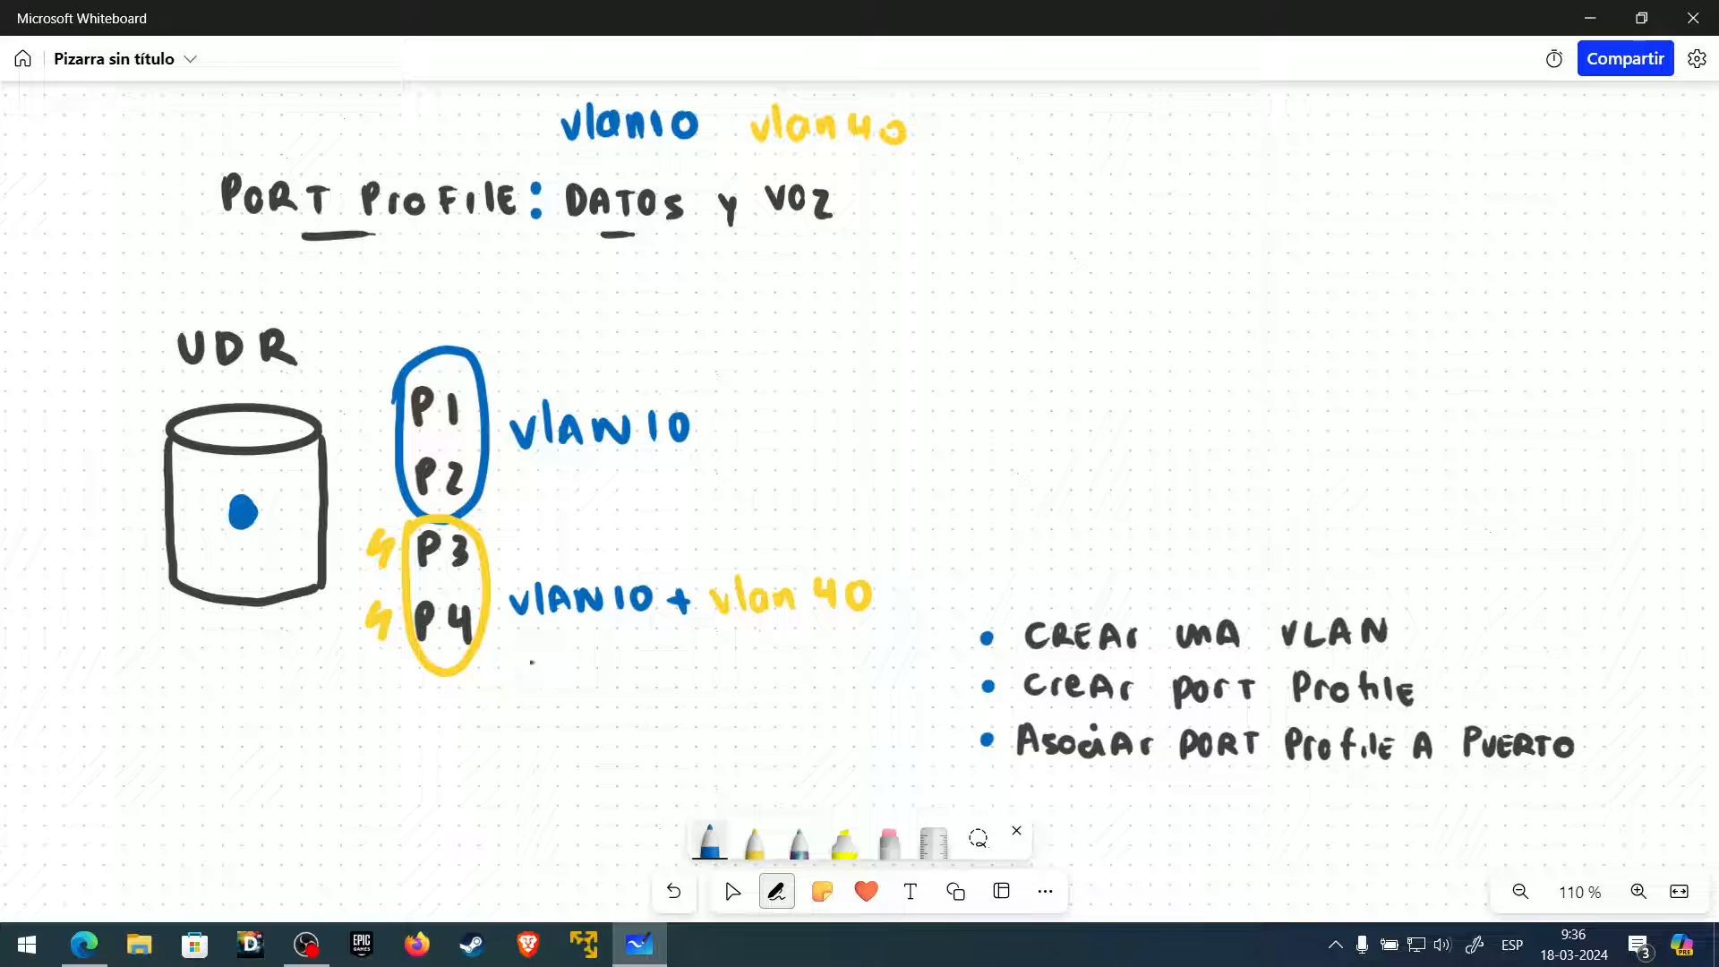
{"action": "left_click_drag", "start_coordinate": [505, 644], "coordinate": [612, 743]}
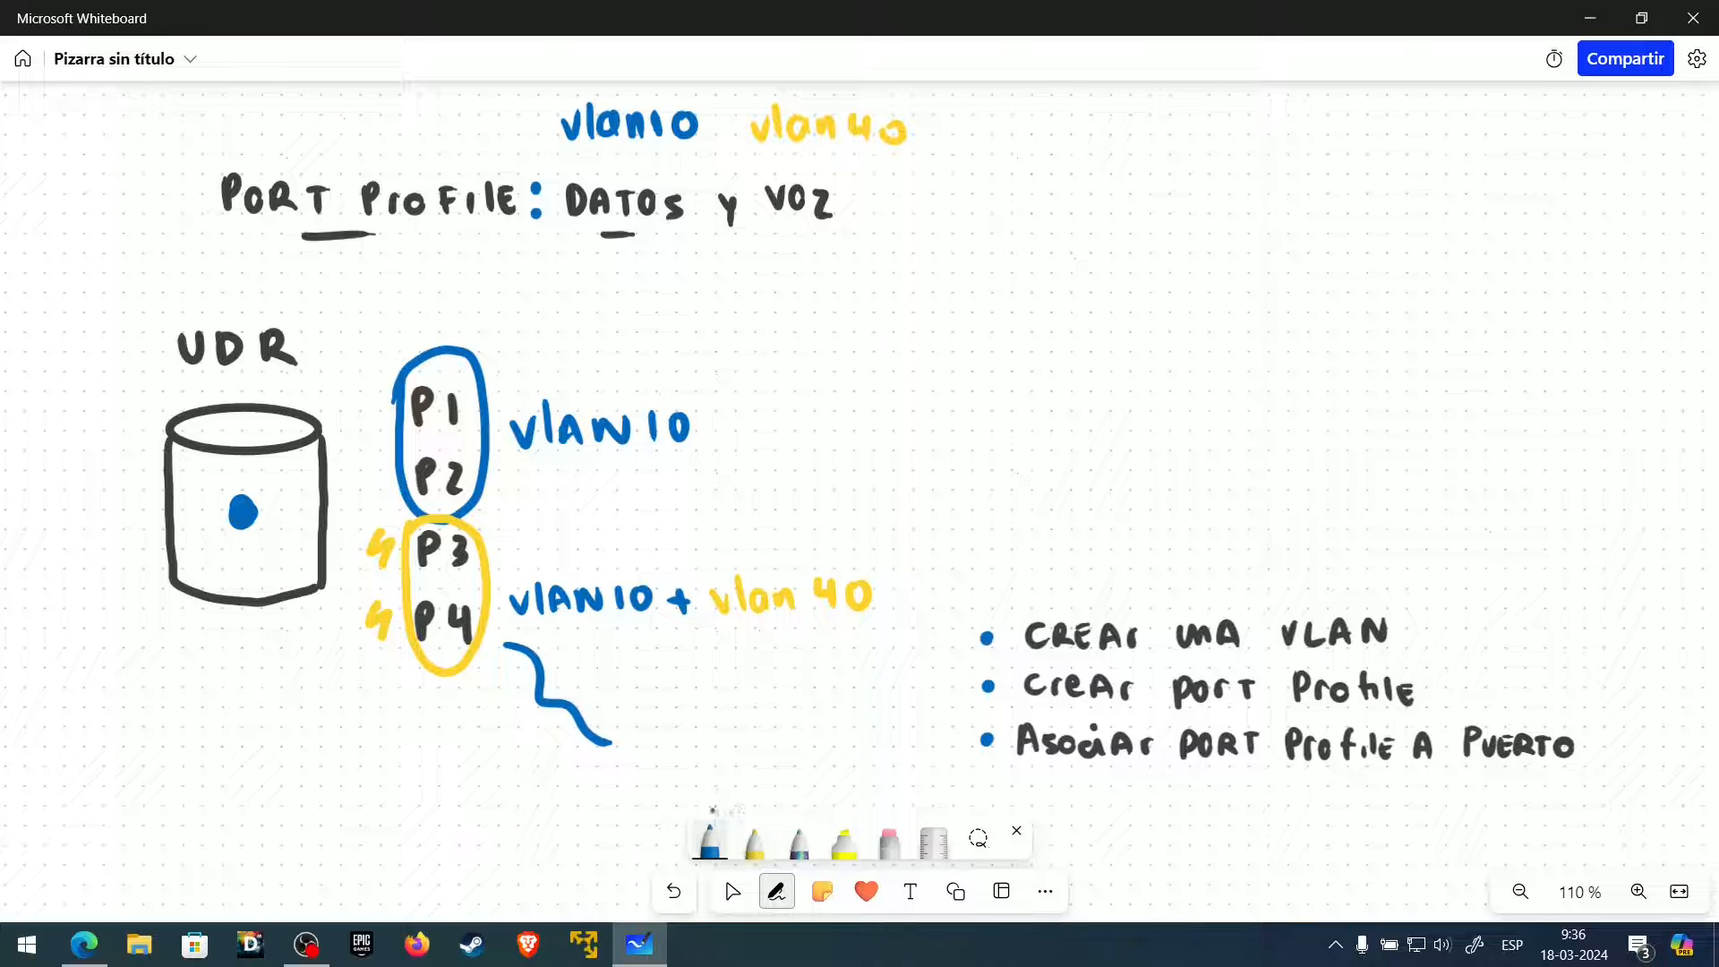
{"action": "left_click", "coordinate": [711, 832]}
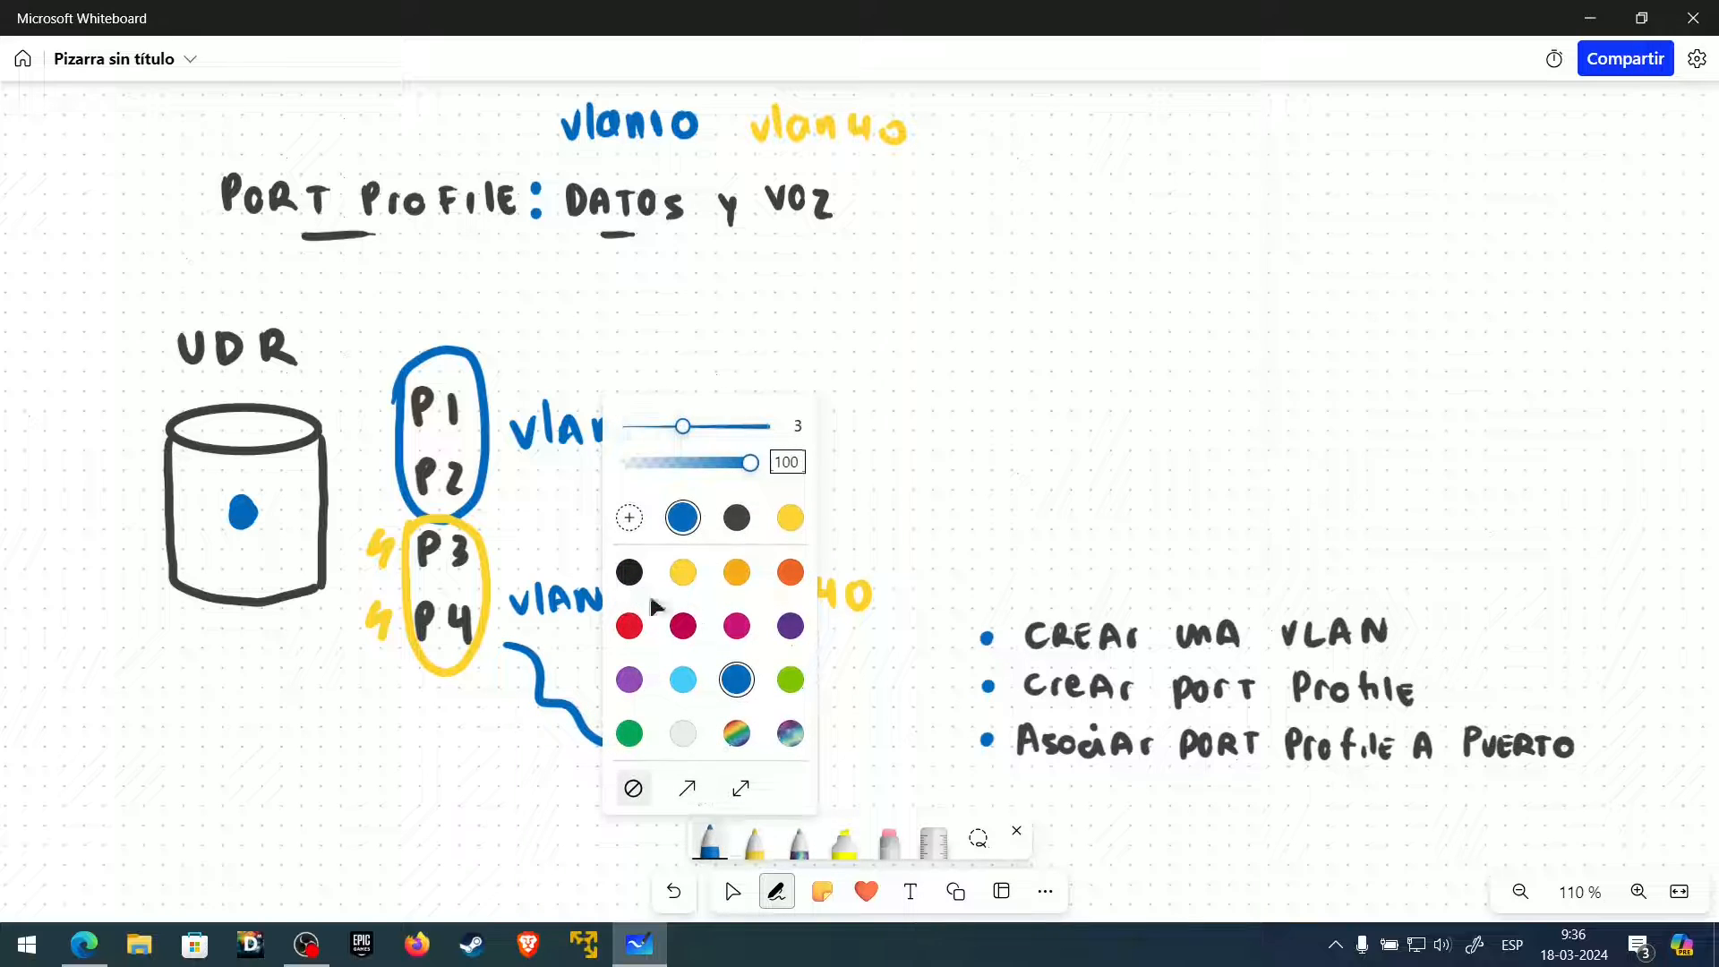
{"action": "left_click", "coordinate": [736, 518]}
{"action": "left_click", "coordinate": [708, 832]}
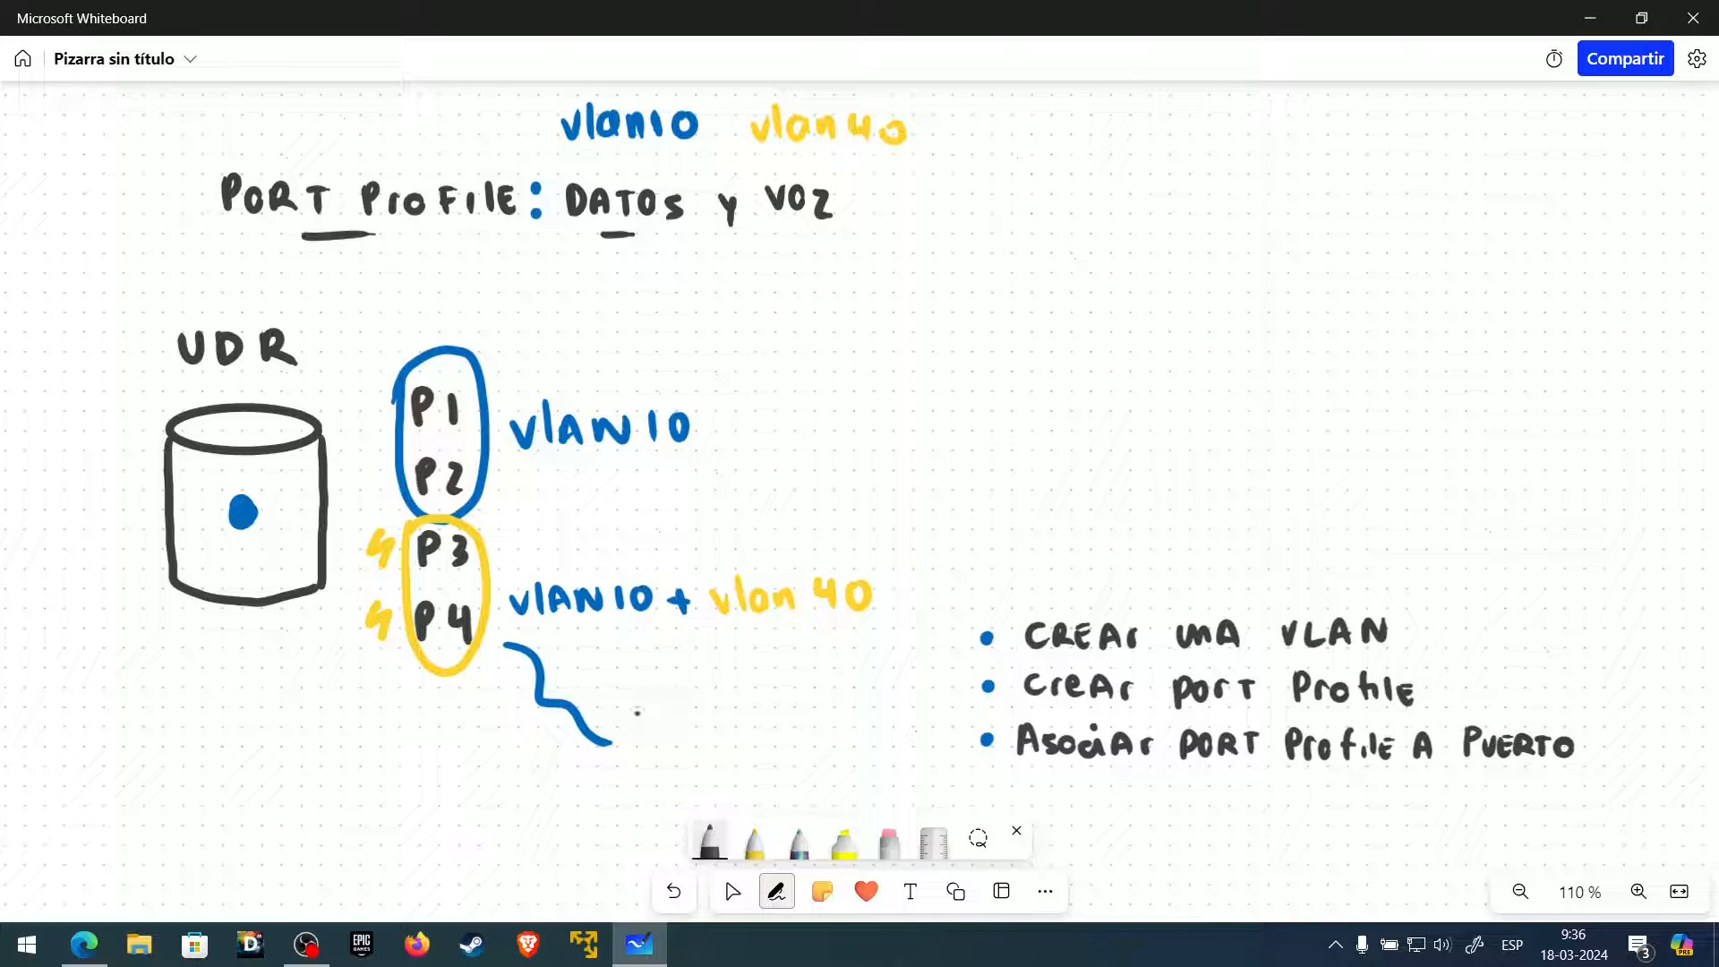
{"action": "mouse_move", "coordinate": [637, 712]}
{"action": "left_mouse_down"}
{"action": "mouse_move", "coordinate": [640, 747]}
{"action": "mouse_move", "coordinate": [714, 716]}
{"action": "mouse_move", "coordinate": [766, 743]}
{"action": "mouse_move", "coordinate": [816, 735]}
{"action": "left_mouse_up"}
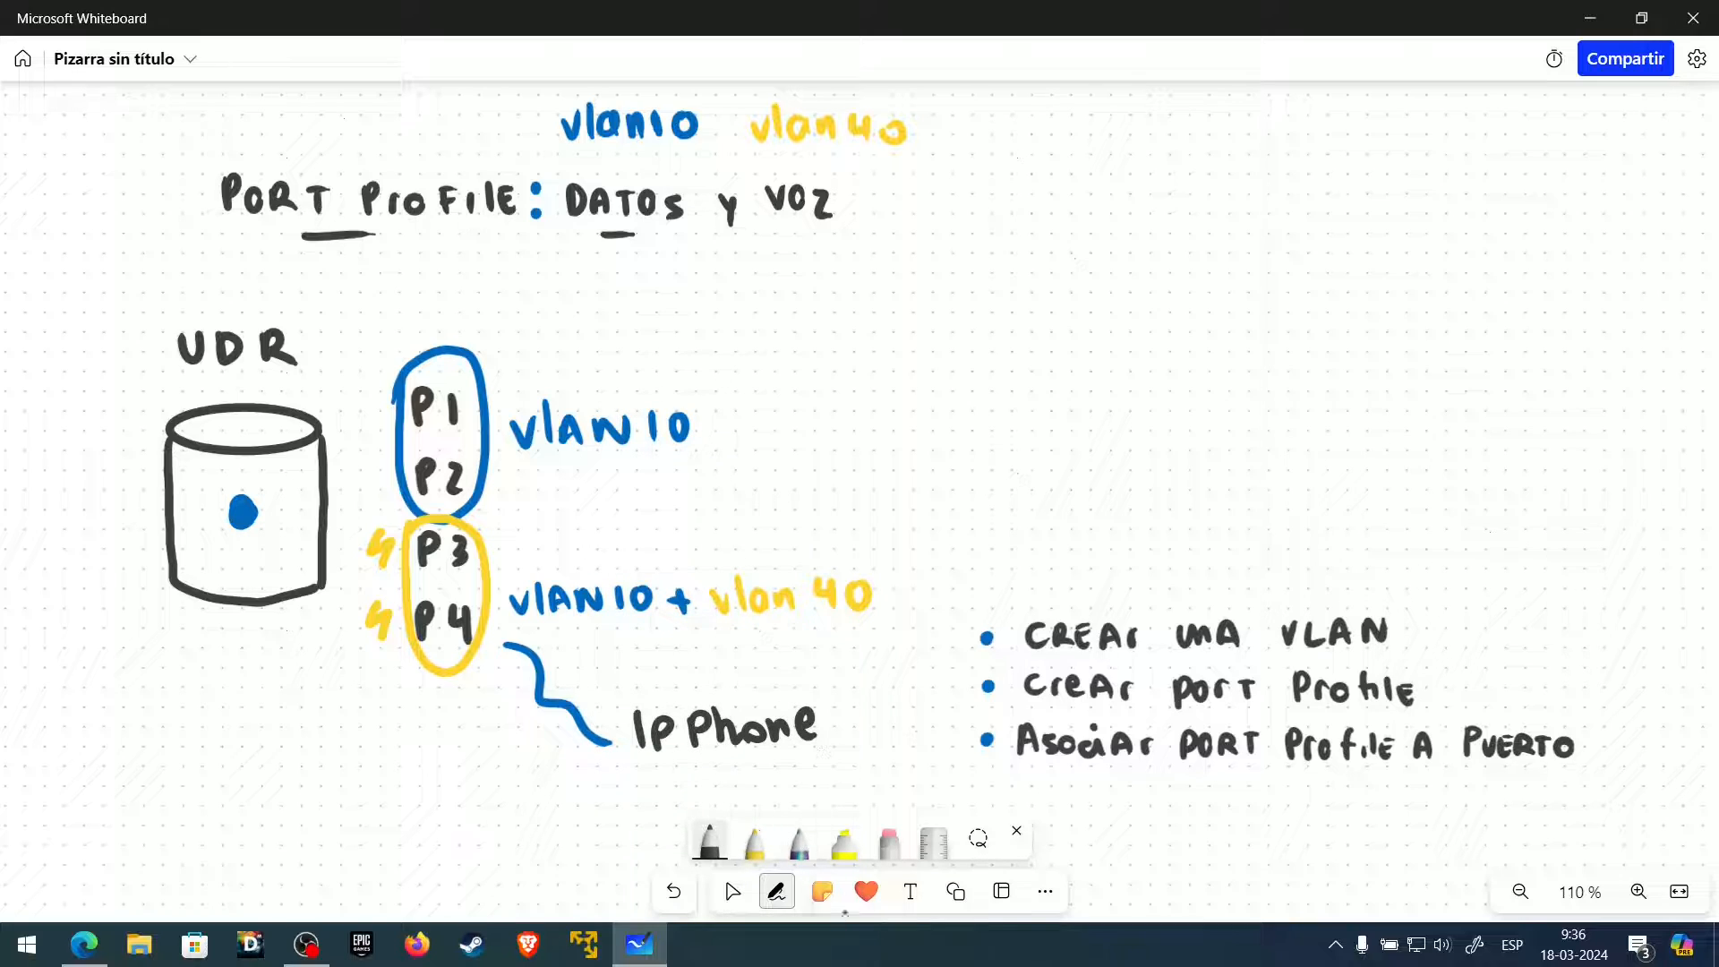
- Draw a blue connector line running down from "IP Phone" and handwrite "PC" in dark grey at its end
{"action": "left_click", "coordinate": [722, 848]}
{"action": "left_click", "coordinate": [736, 515]}
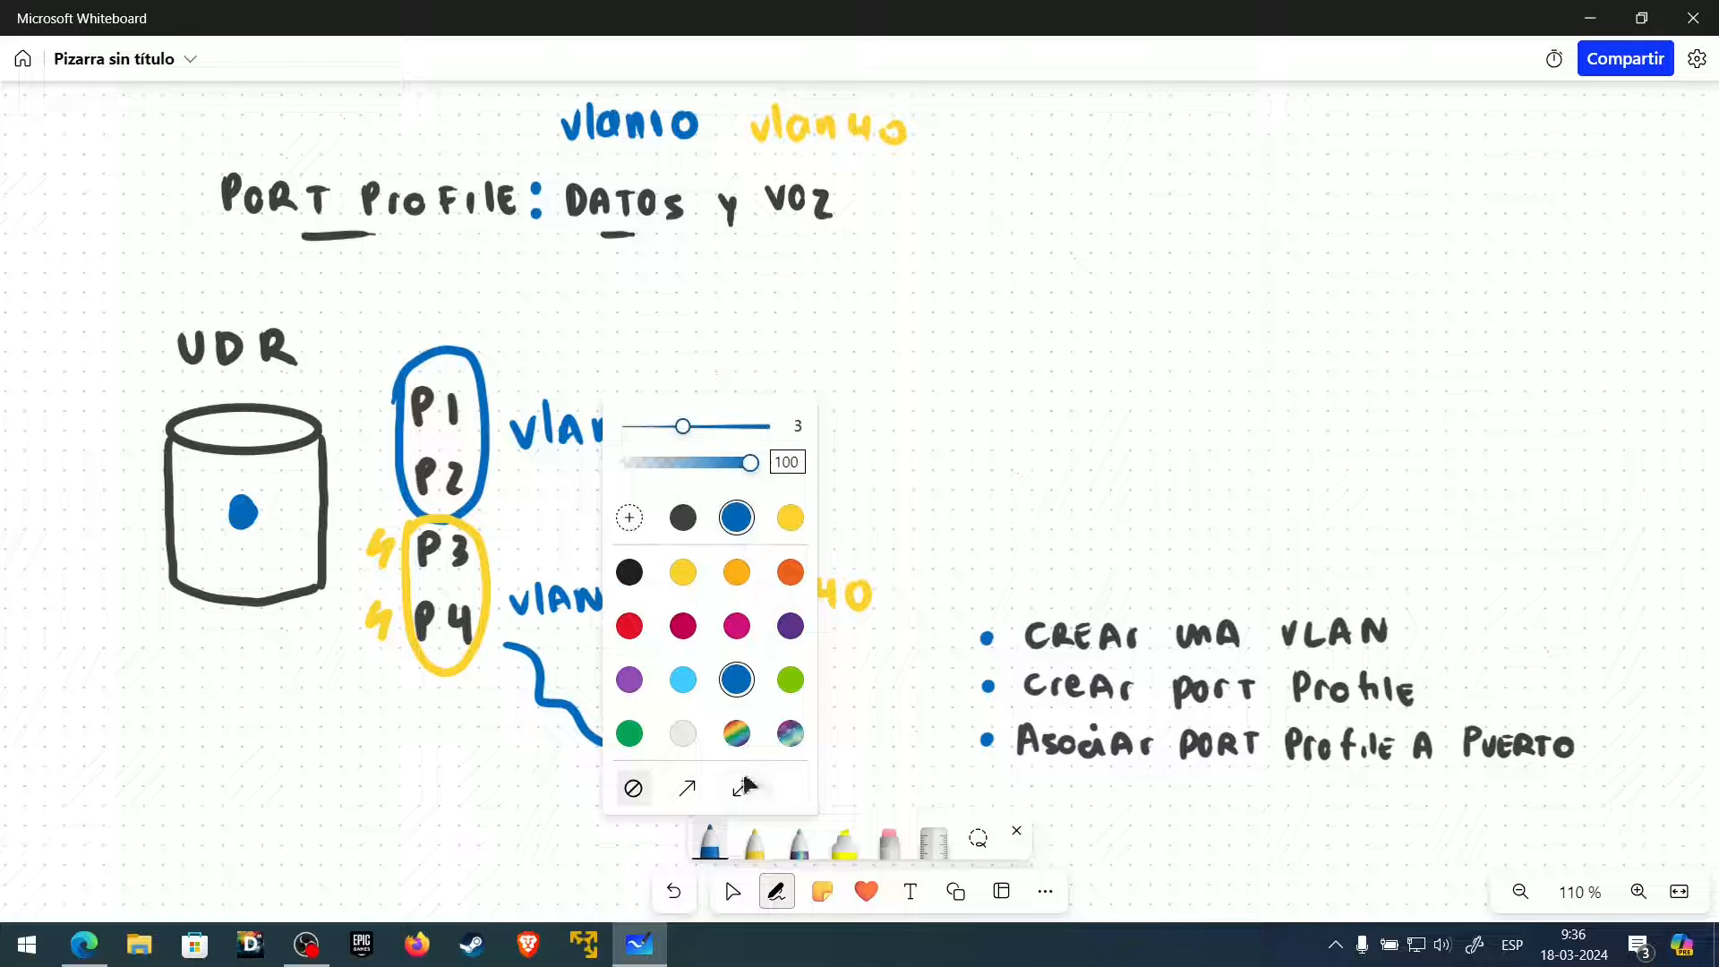
{"action": "left_click", "coordinate": [730, 840]}
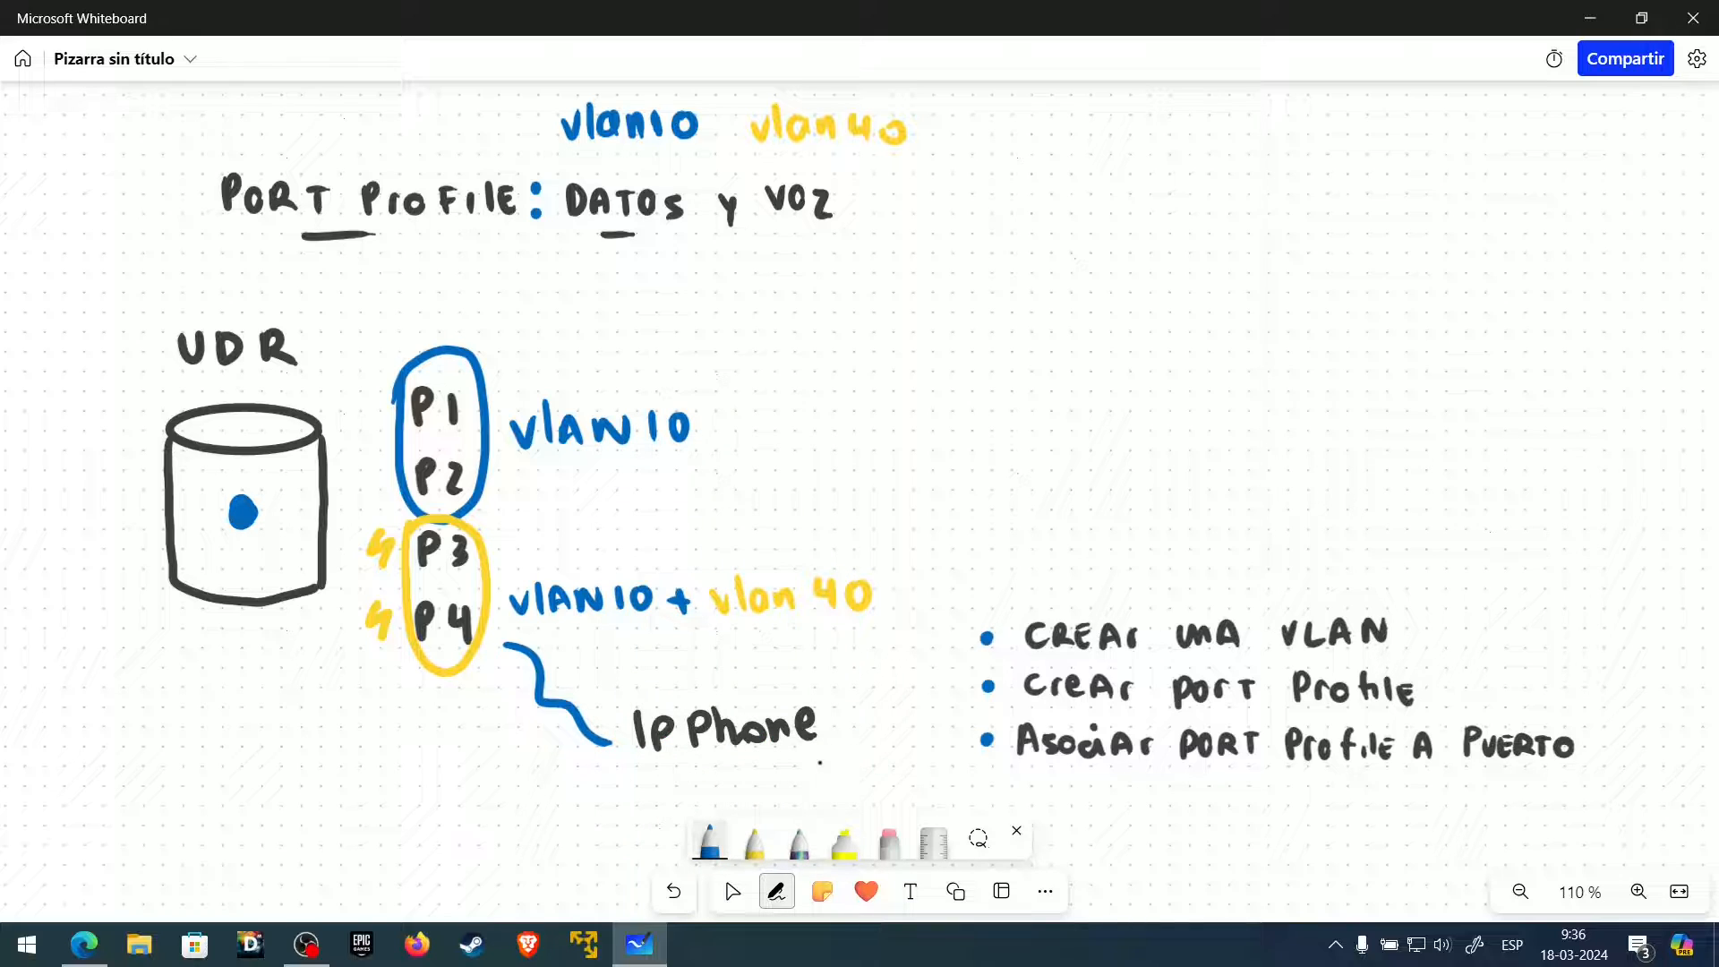
{"action": "left_click_drag", "start_coordinate": [820, 762], "coordinate": [922, 804]}
{"action": "left_click", "coordinate": [722, 846]}
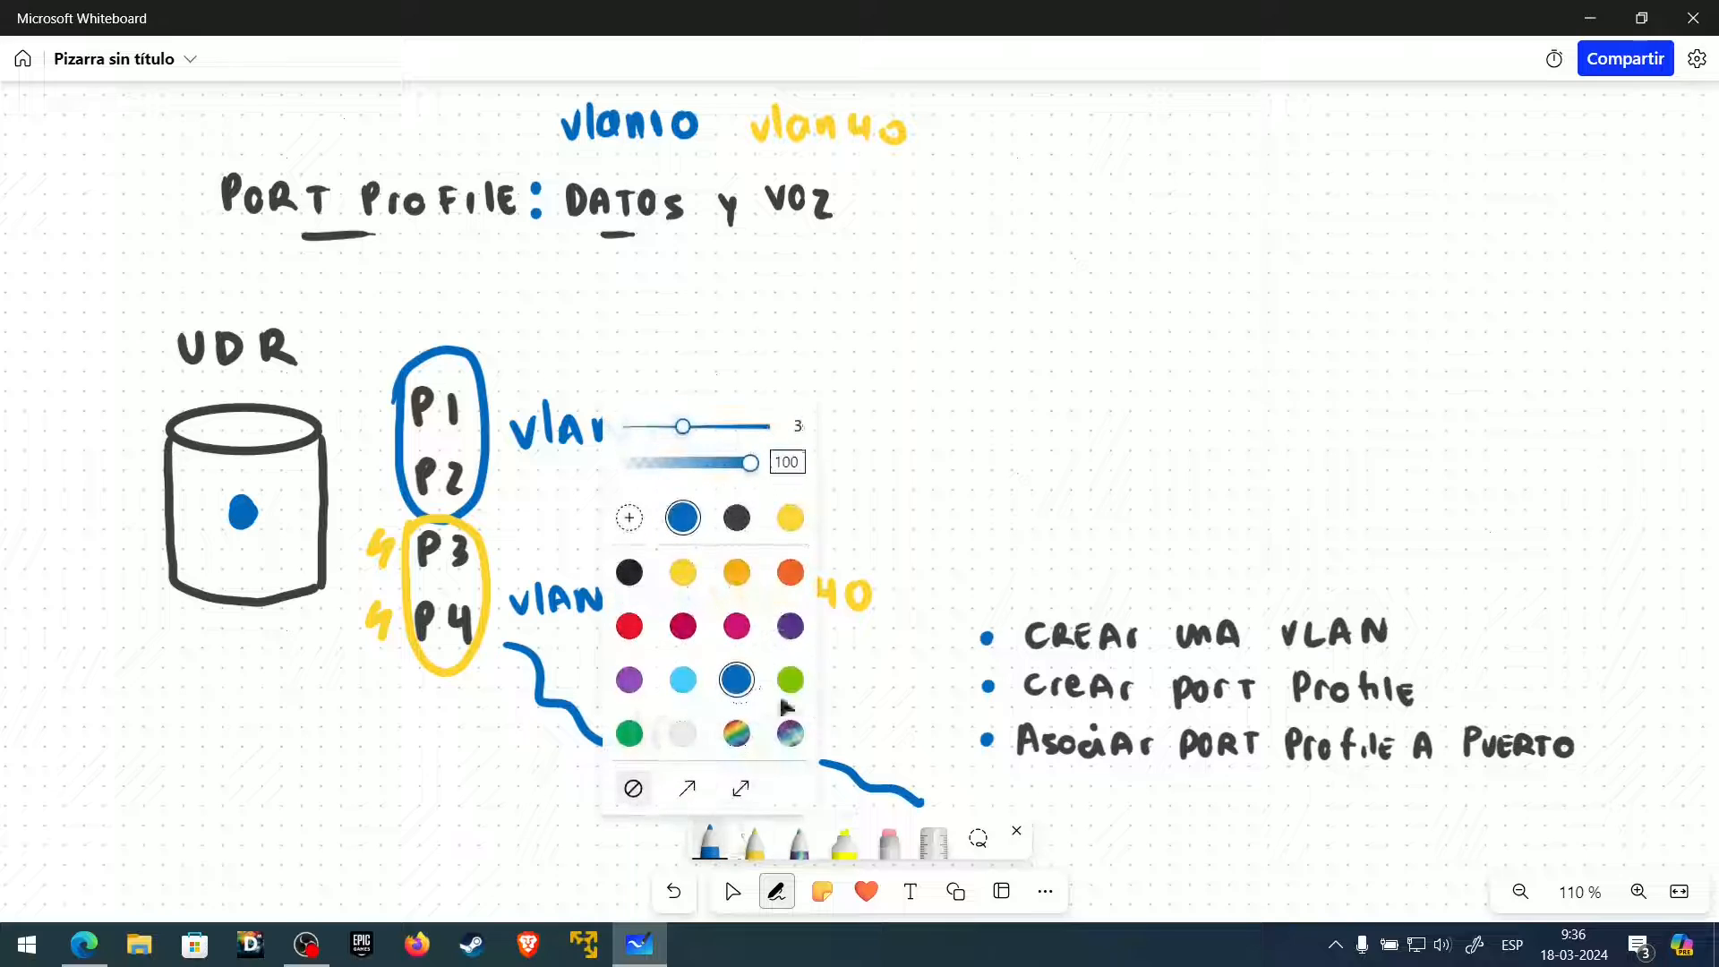
{"action": "left_click", "coordinate": [736, 517]}
{"action": "left_click", "coordinate": [709, 842]}
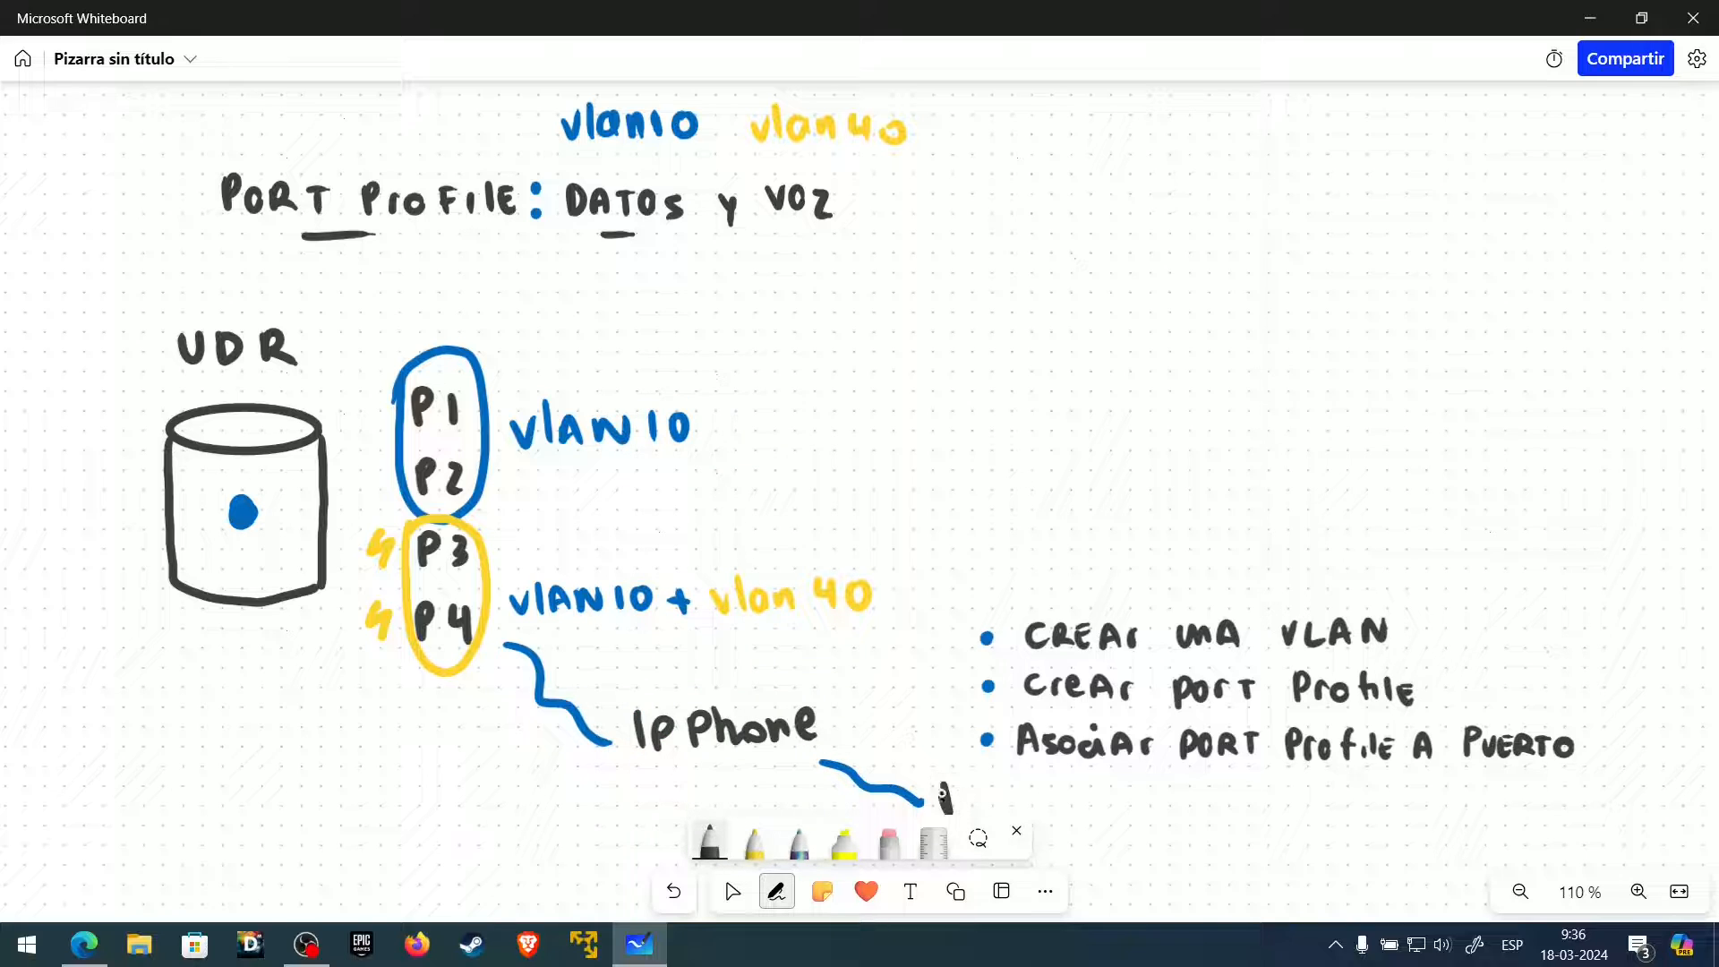
{"action": "left_click_drag", "start_coordinate": [942, 792], "coordinate": [949, 797]}
{"action": "mouse_move", "coordinate": [993, 784]}
{"action": "left_mouse_down"}
{"action": "mouse_move", "coordinate": [972, 793]}
{"action": "mouse_move", "coordinate": [996, 810]}
{"action": "left_mouse_up"}
{"action": "key", "text": "Escape"}
{"action": "left_click_drag", "start_coordinate": [817, 660], "coordinate": [794, 608]}
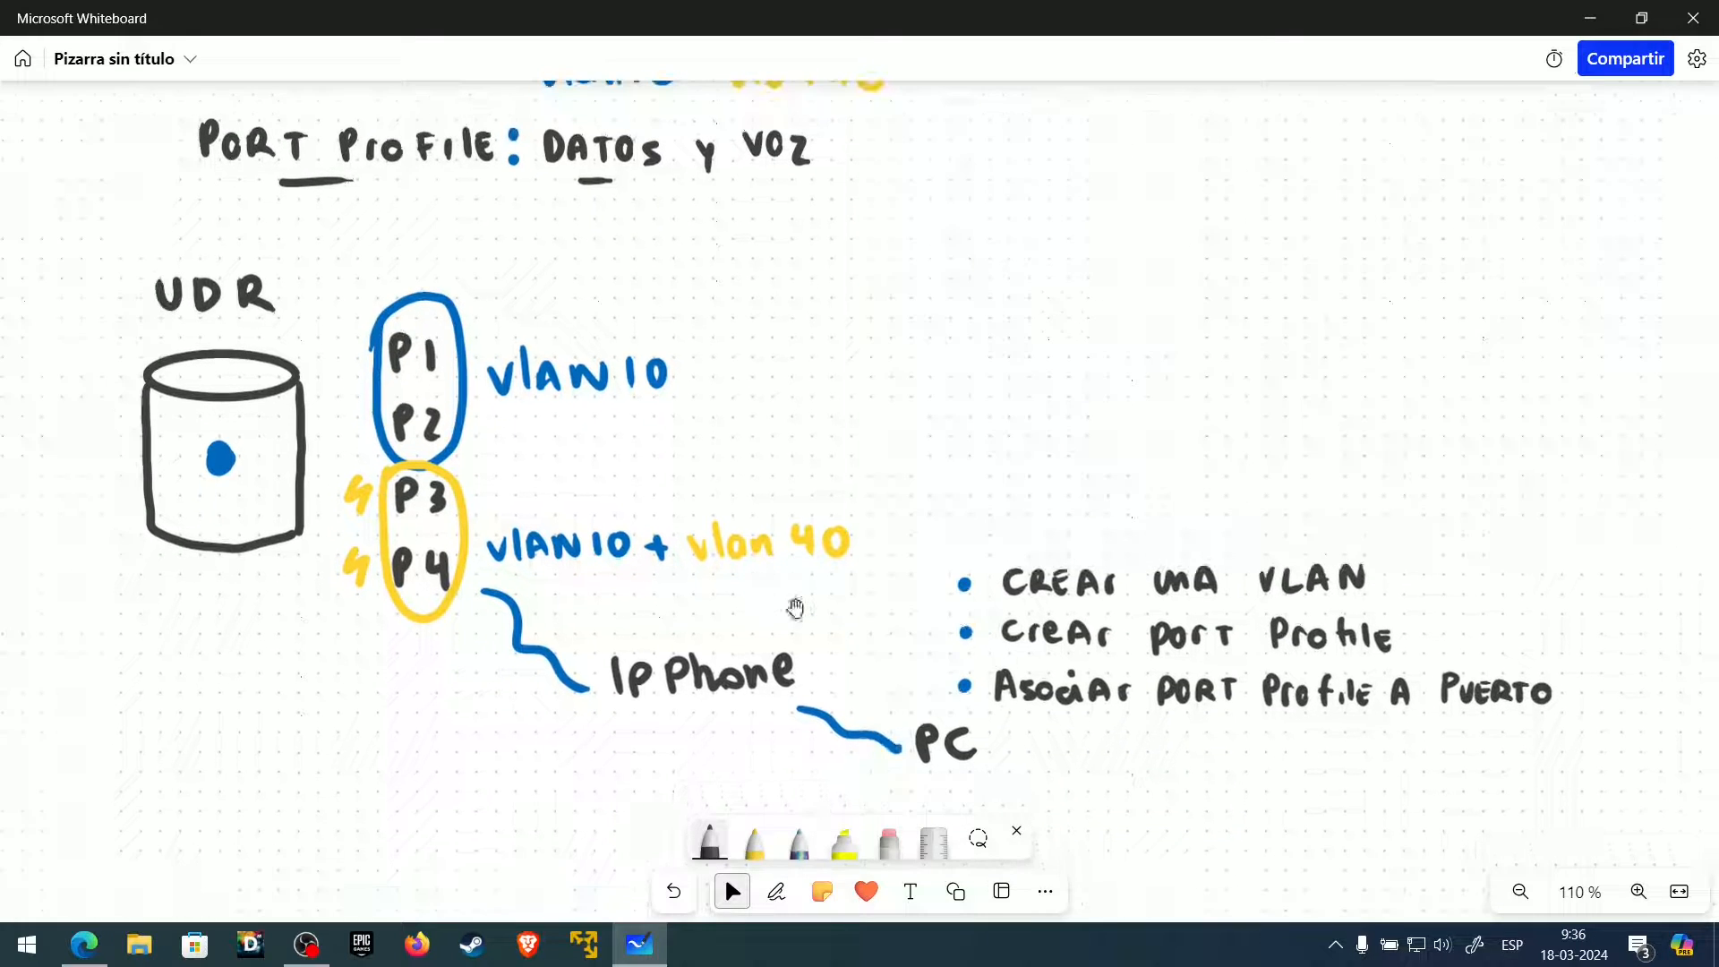
- Switch to UniFi Network in the browser, start a new virtual network in the network settings and name it "Voice"
{"action": "left_click", "coordinate": [83, 944]}
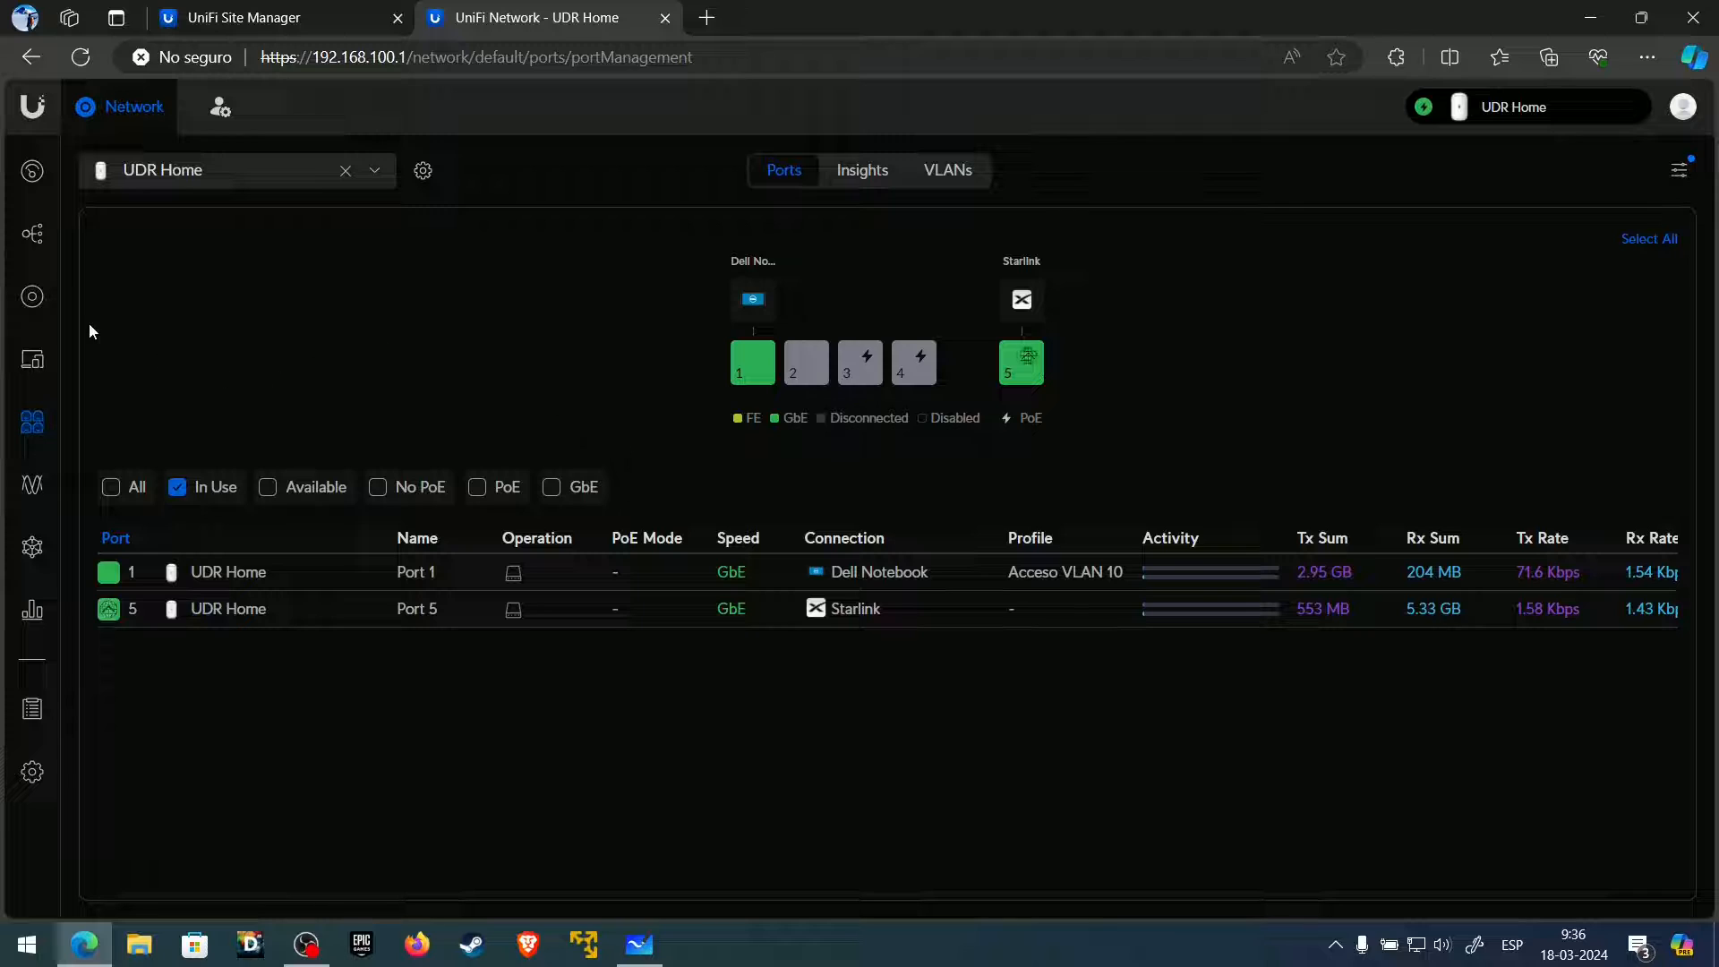
{"action": "left_click", "coordinate": [32, 772]}
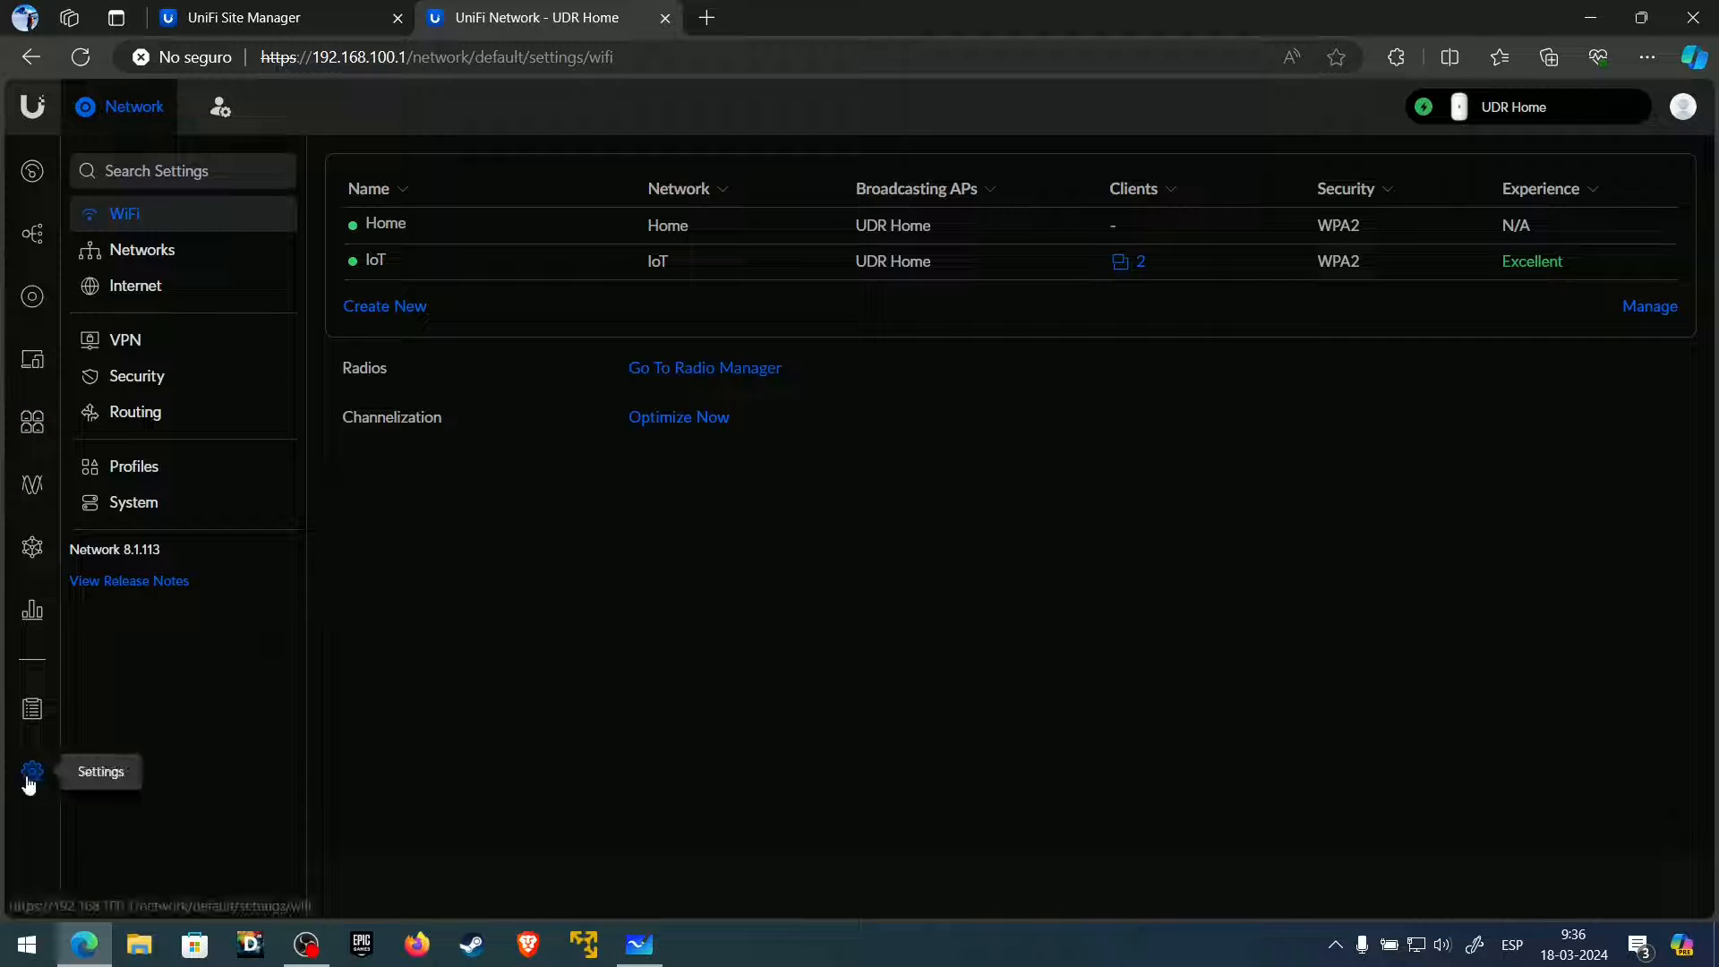
{"action": "left_click", "coordinate": [166, 262]}
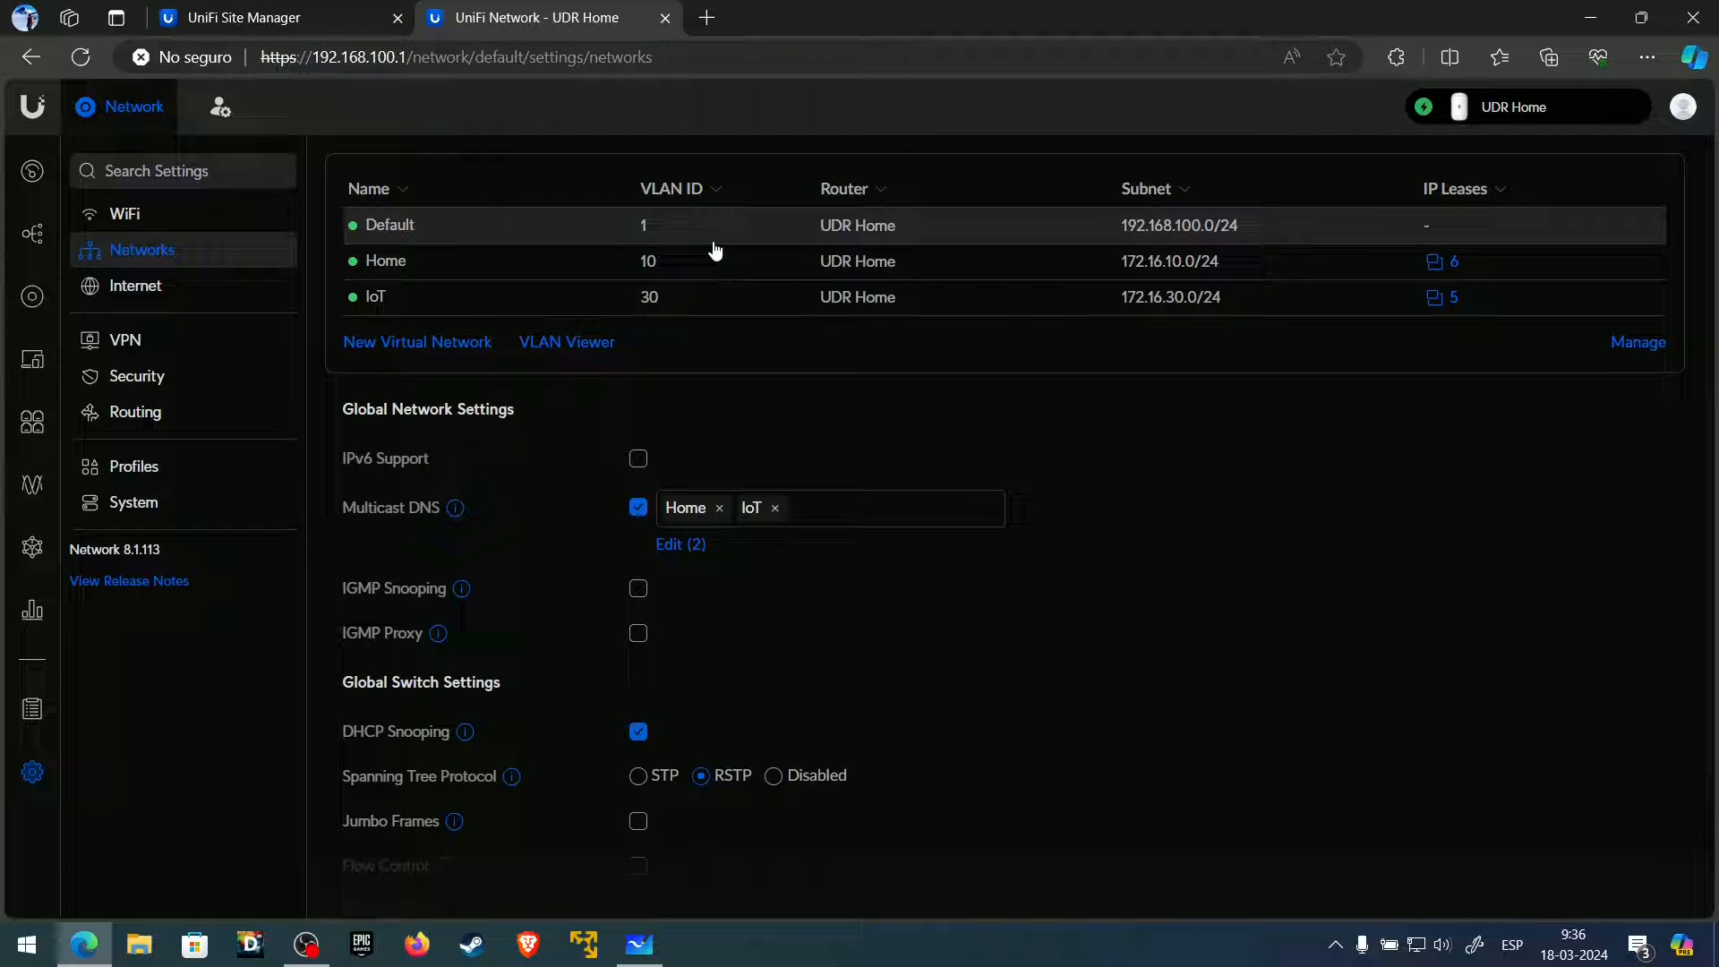
{"action": "left_click", "coordinate": [414, 346]}
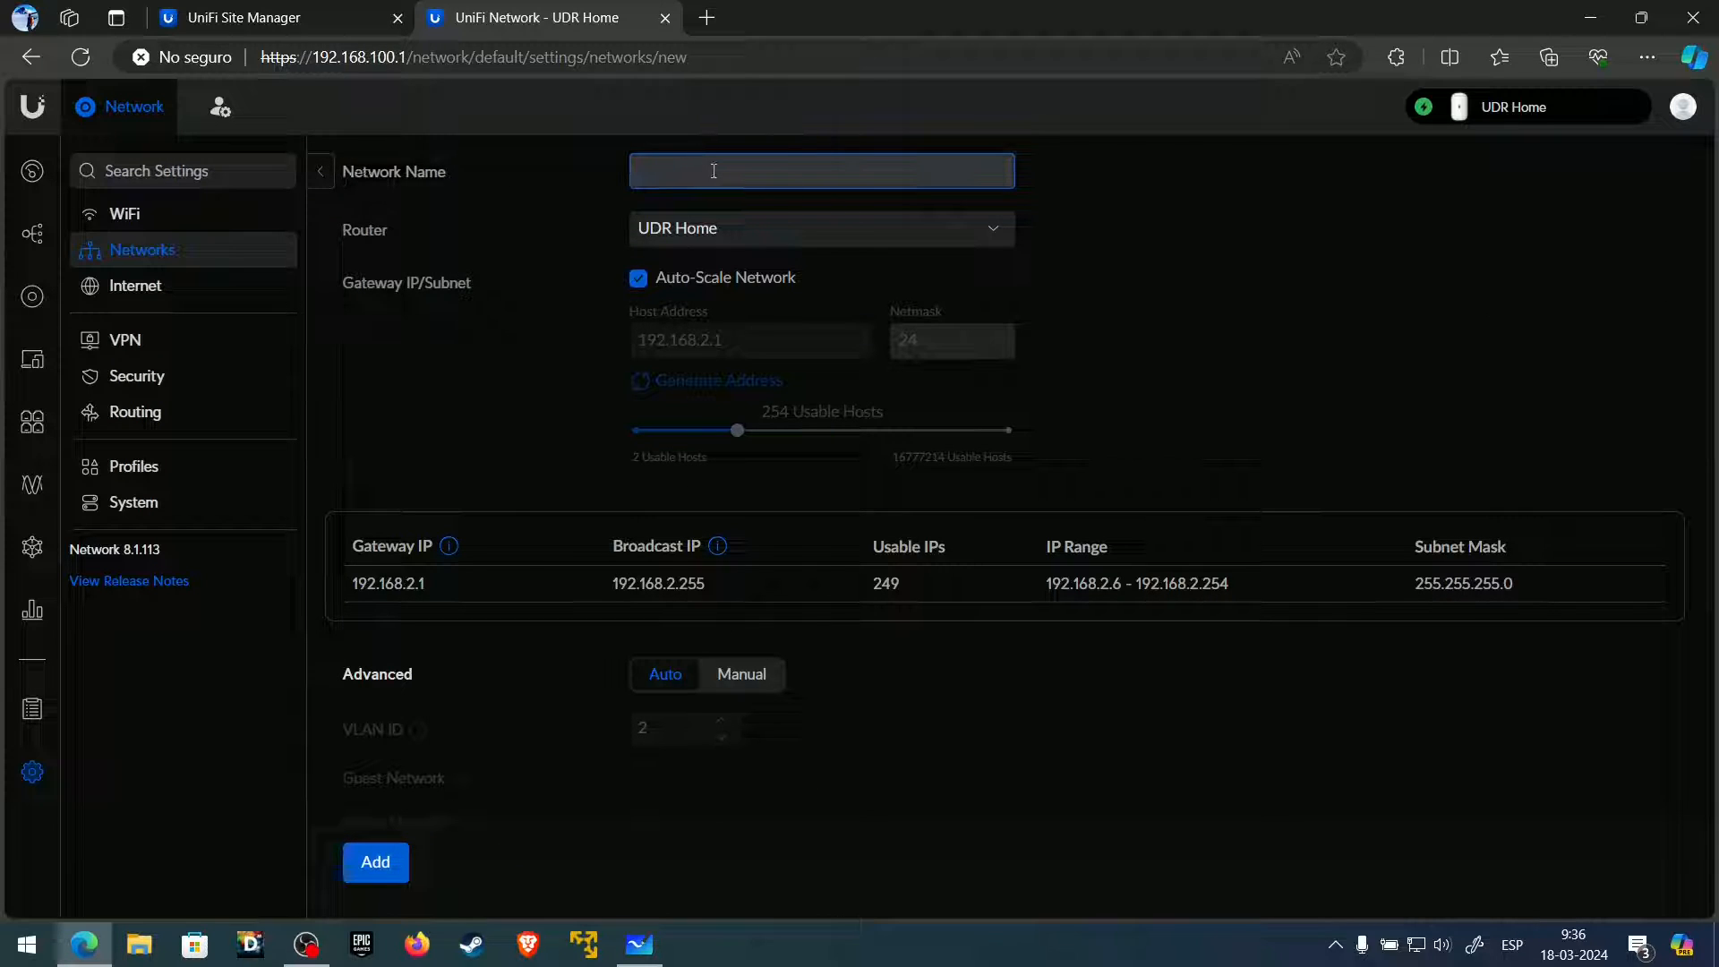
{"action": "type", "text": "Voice"}
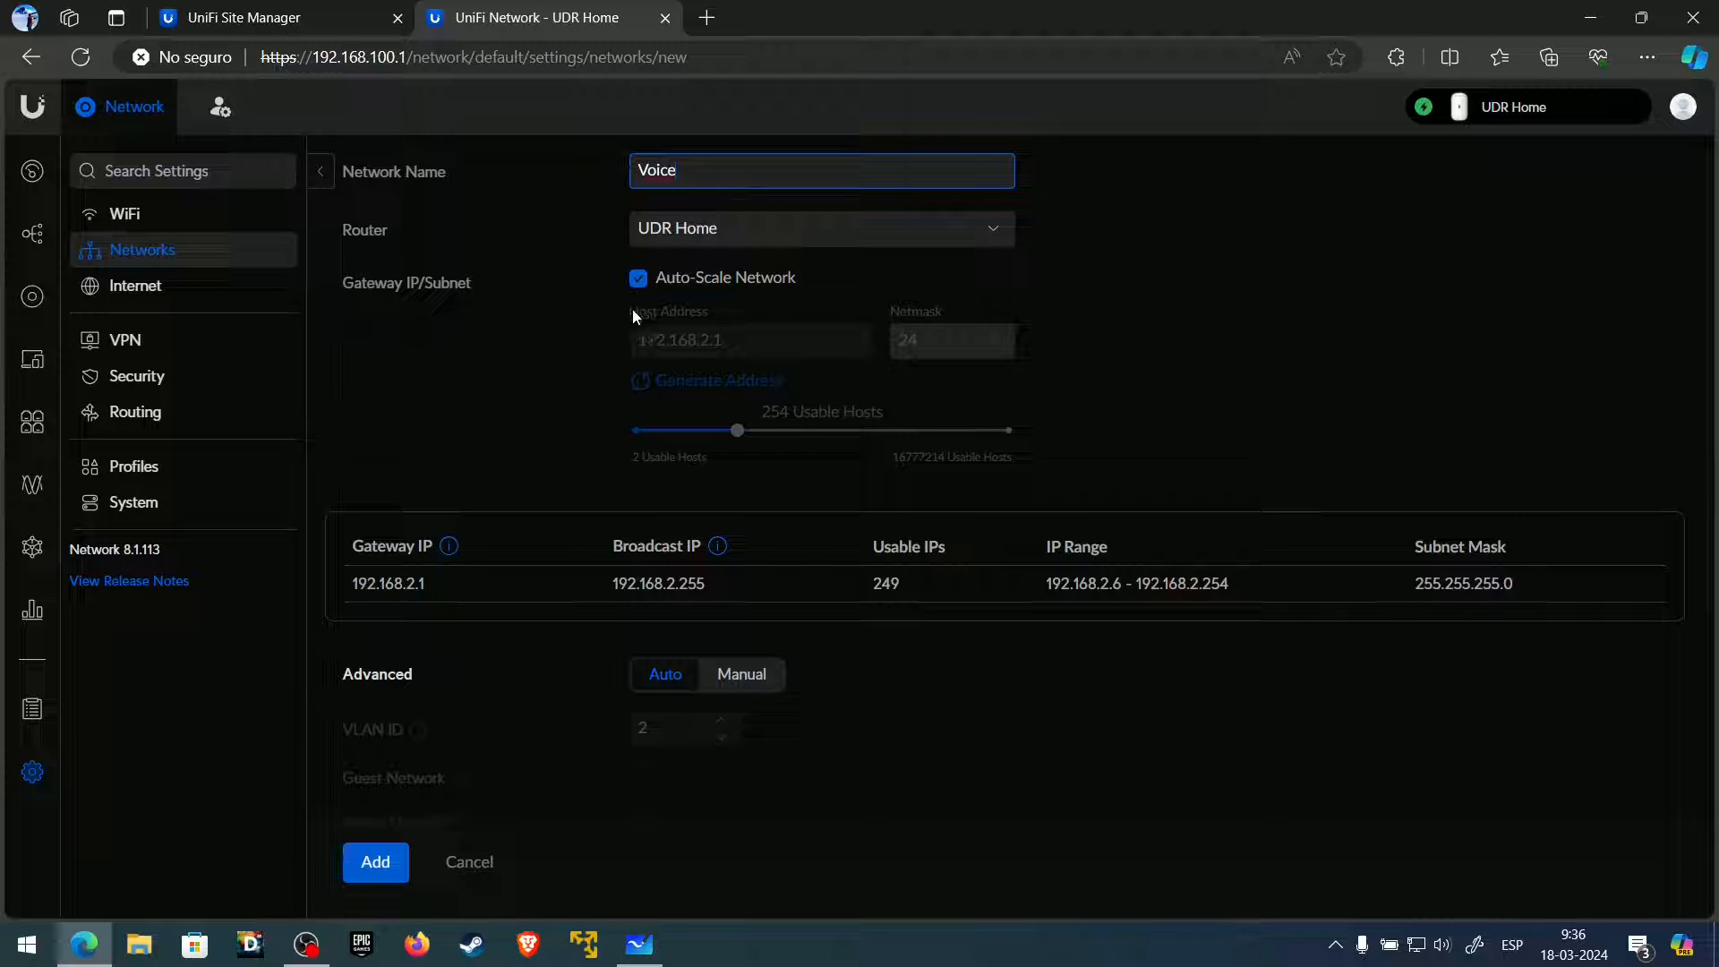
{"action": "right_click", "coordinate": [713, 173]}
{"action": "left_click", "coordinate": [572, 235]}
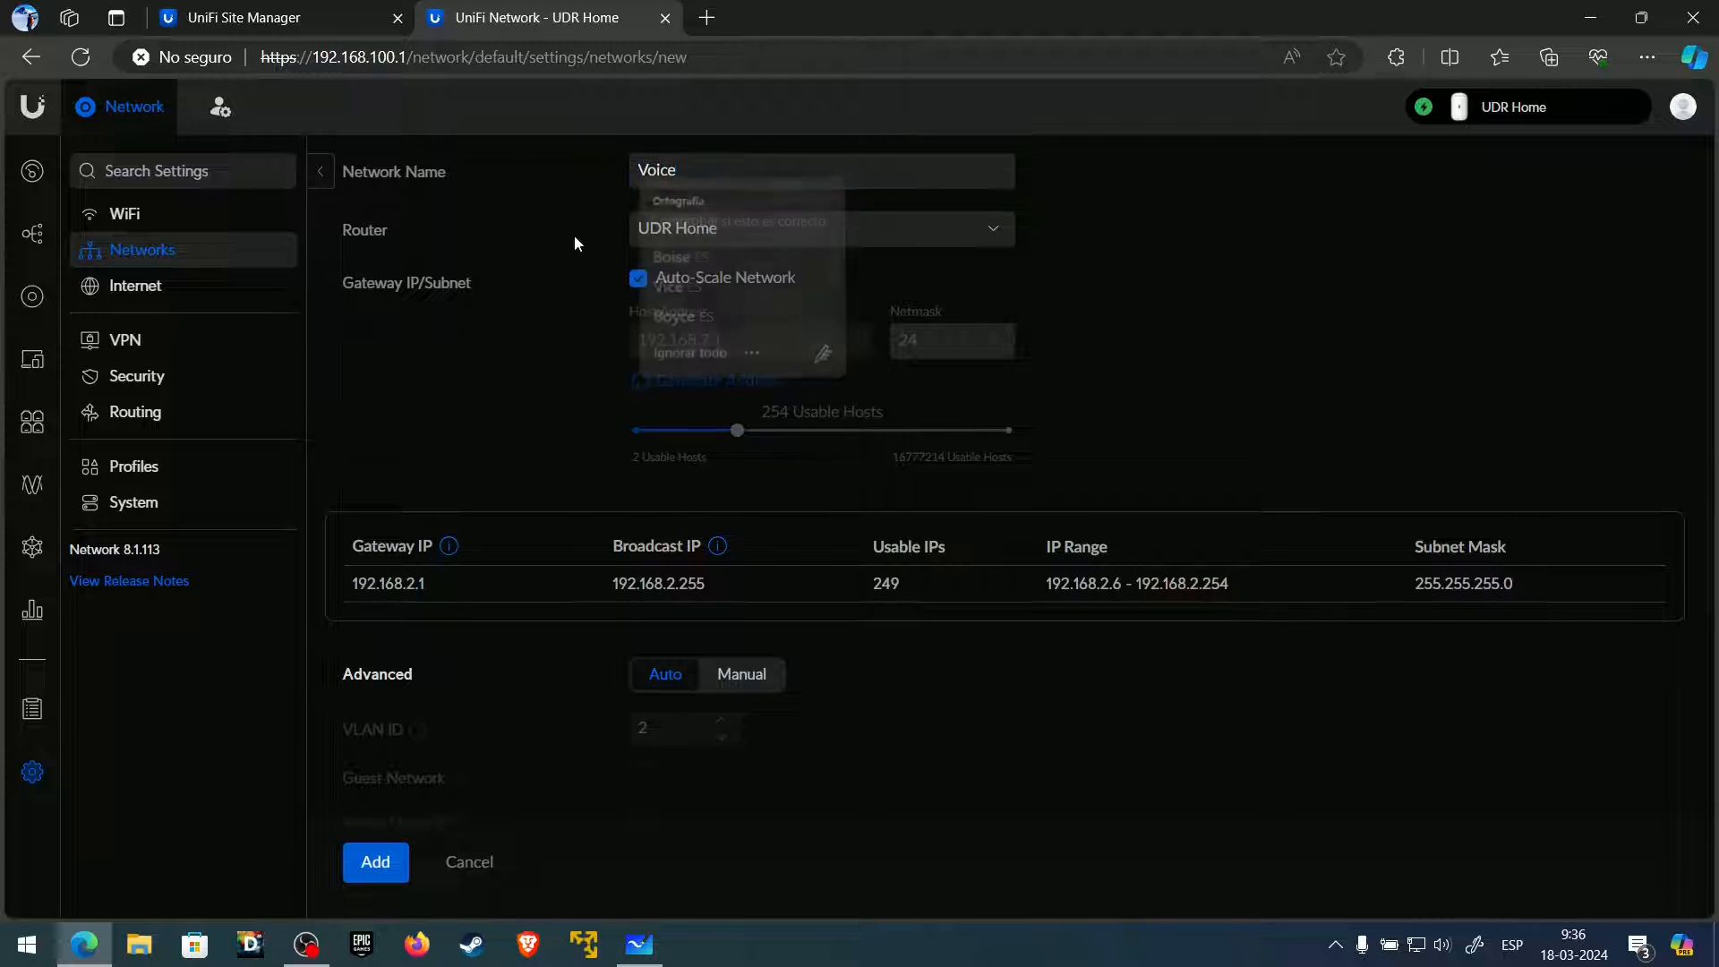
- Disable Auto-Scale Network for the Voice network and set its gateway host address to 172.16.40.1
{"action": "left_click", "coordinate": [638, 278]}
{"action": "left_click_drag", "start_coordinate": [707, 340], "coordinate": [589, 339]}
{"action": "type", "text": "17"}
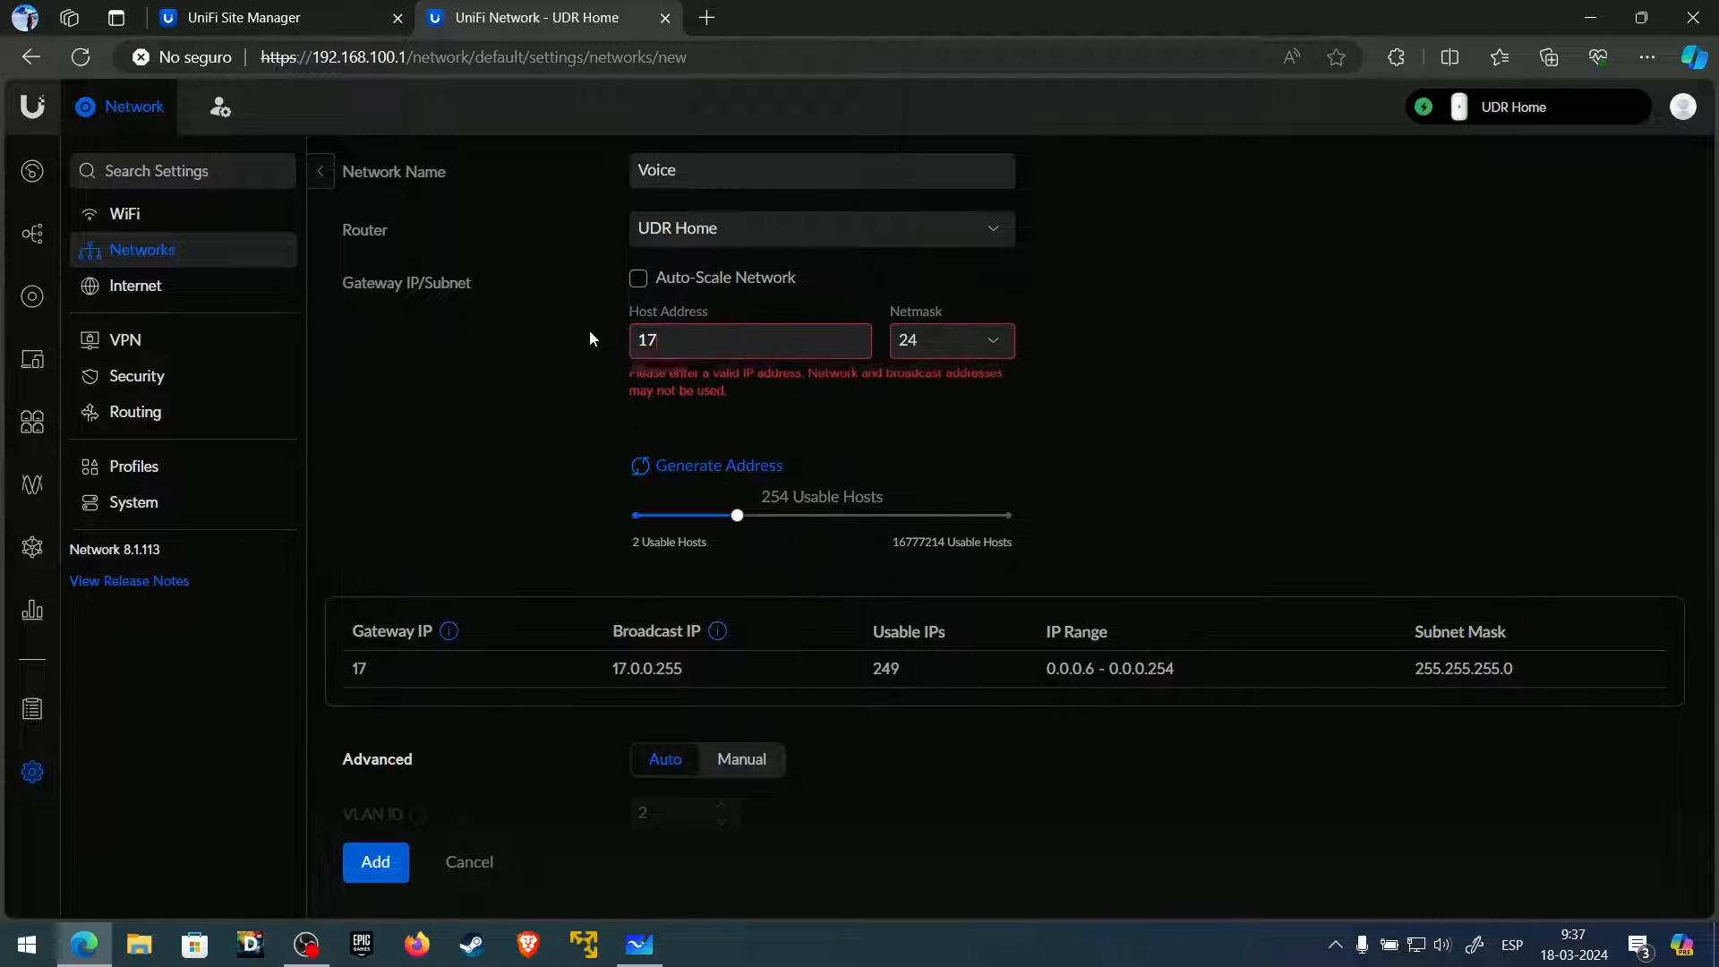
{"action": "type", "text": "2.16.40"}
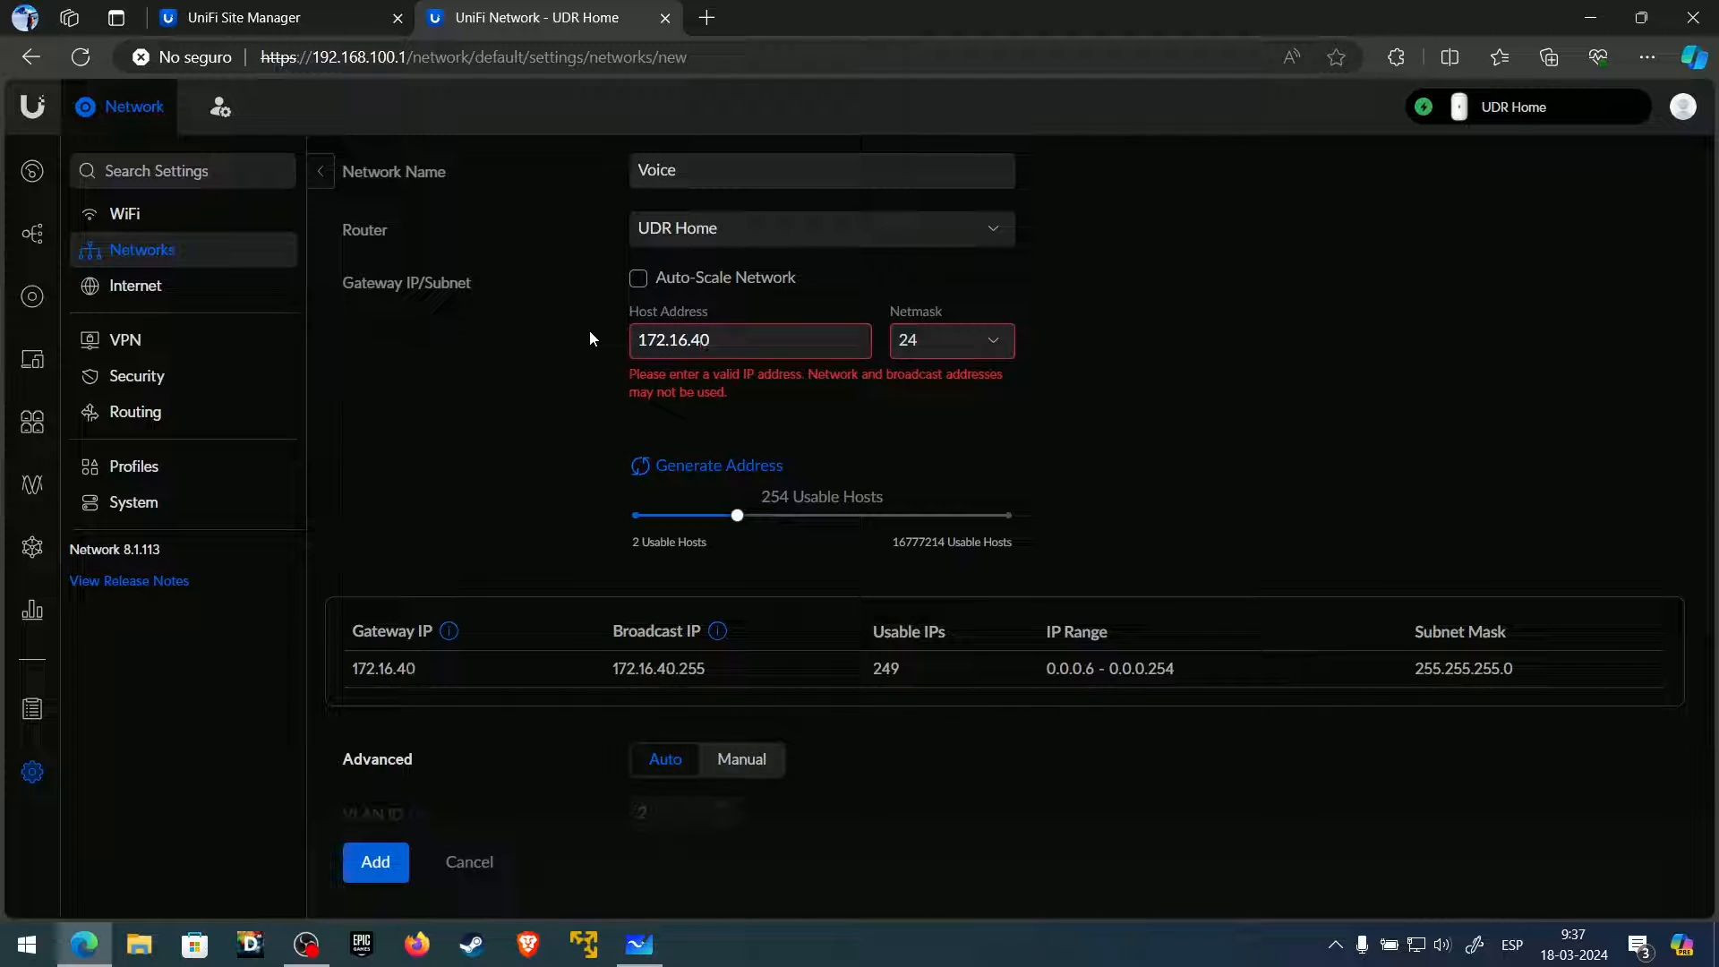
{"action": "type", "text": ".1"}
- Examine the available netmask sizes and the gateway, broadcast and usable IP summary of the Voice network
{"action": "left_click", "coordinate": [945, 349]}
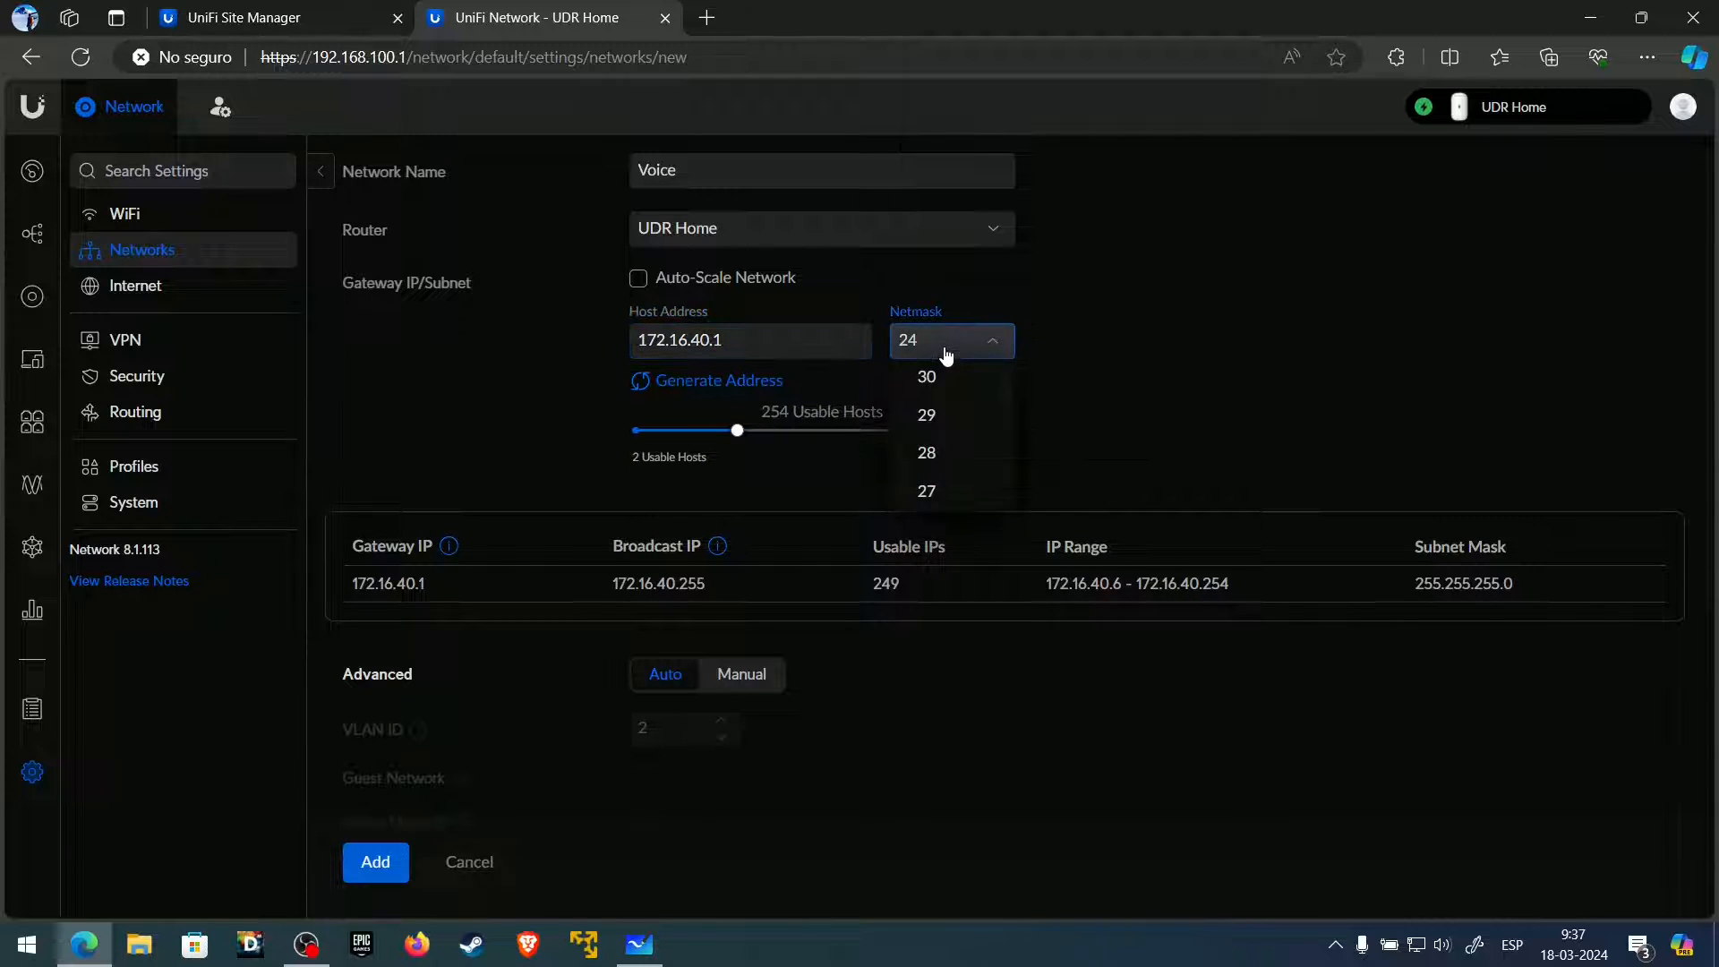
{"action": "left_click", "coordinate": [1065, 333]}
{"action": "left_click", "coordinate": [942, 349]}
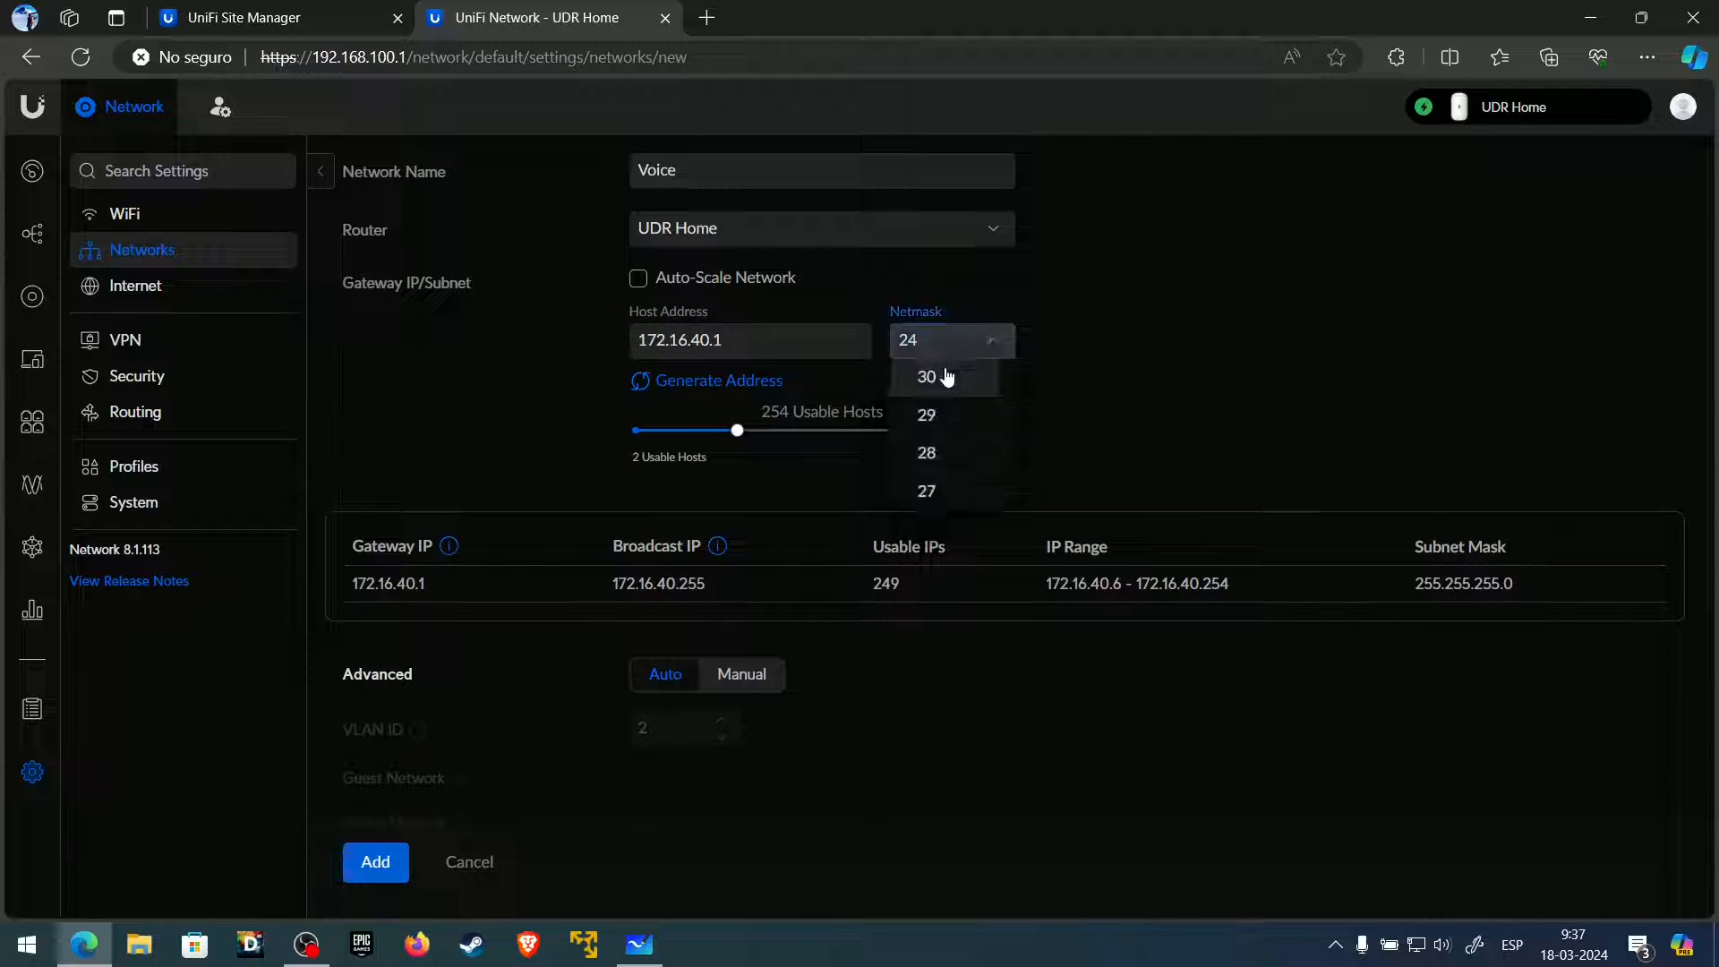
{"action": "scroll", "coordinate": [958, 448], "scroll_direction": "down", "scroll_amount": 2}
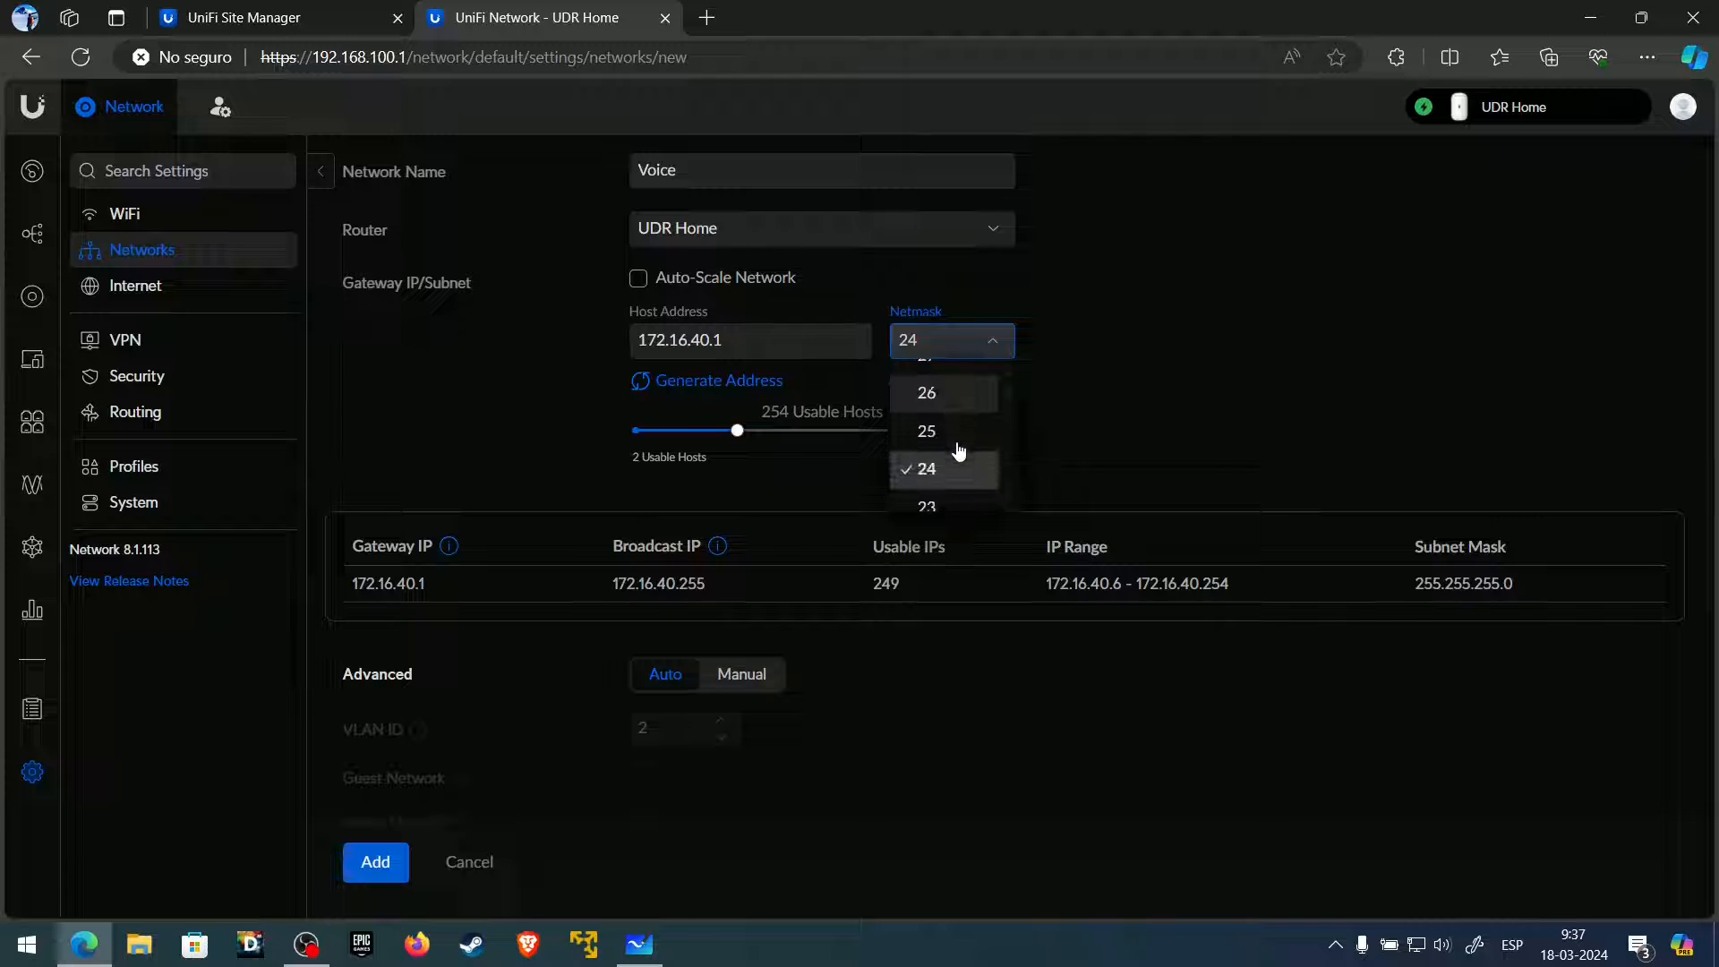
{"action": "scroll", "coordinate": [956, 439], "scroll_direction": "up", "scroll_amount": 2}
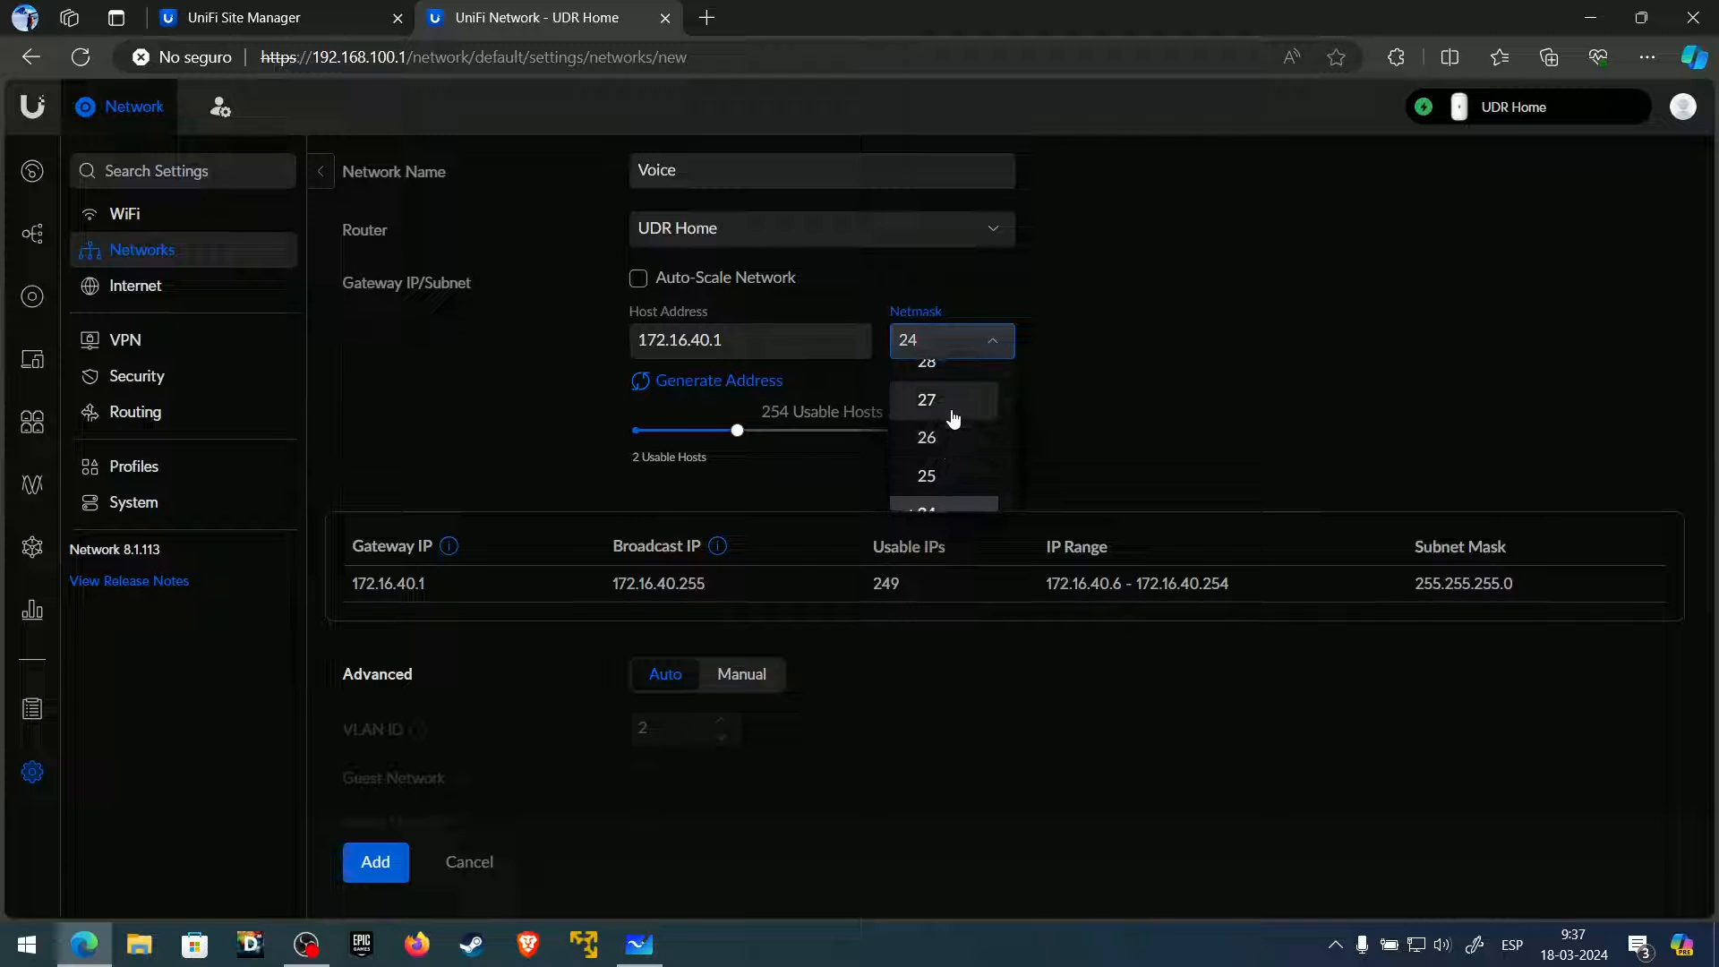
{"action": "scroll", "coordinate": [954, 412], "scroll_direction": "up", "scroll_amount": 1}
{"action": "left_click", "coordinate": [1083, 367]}
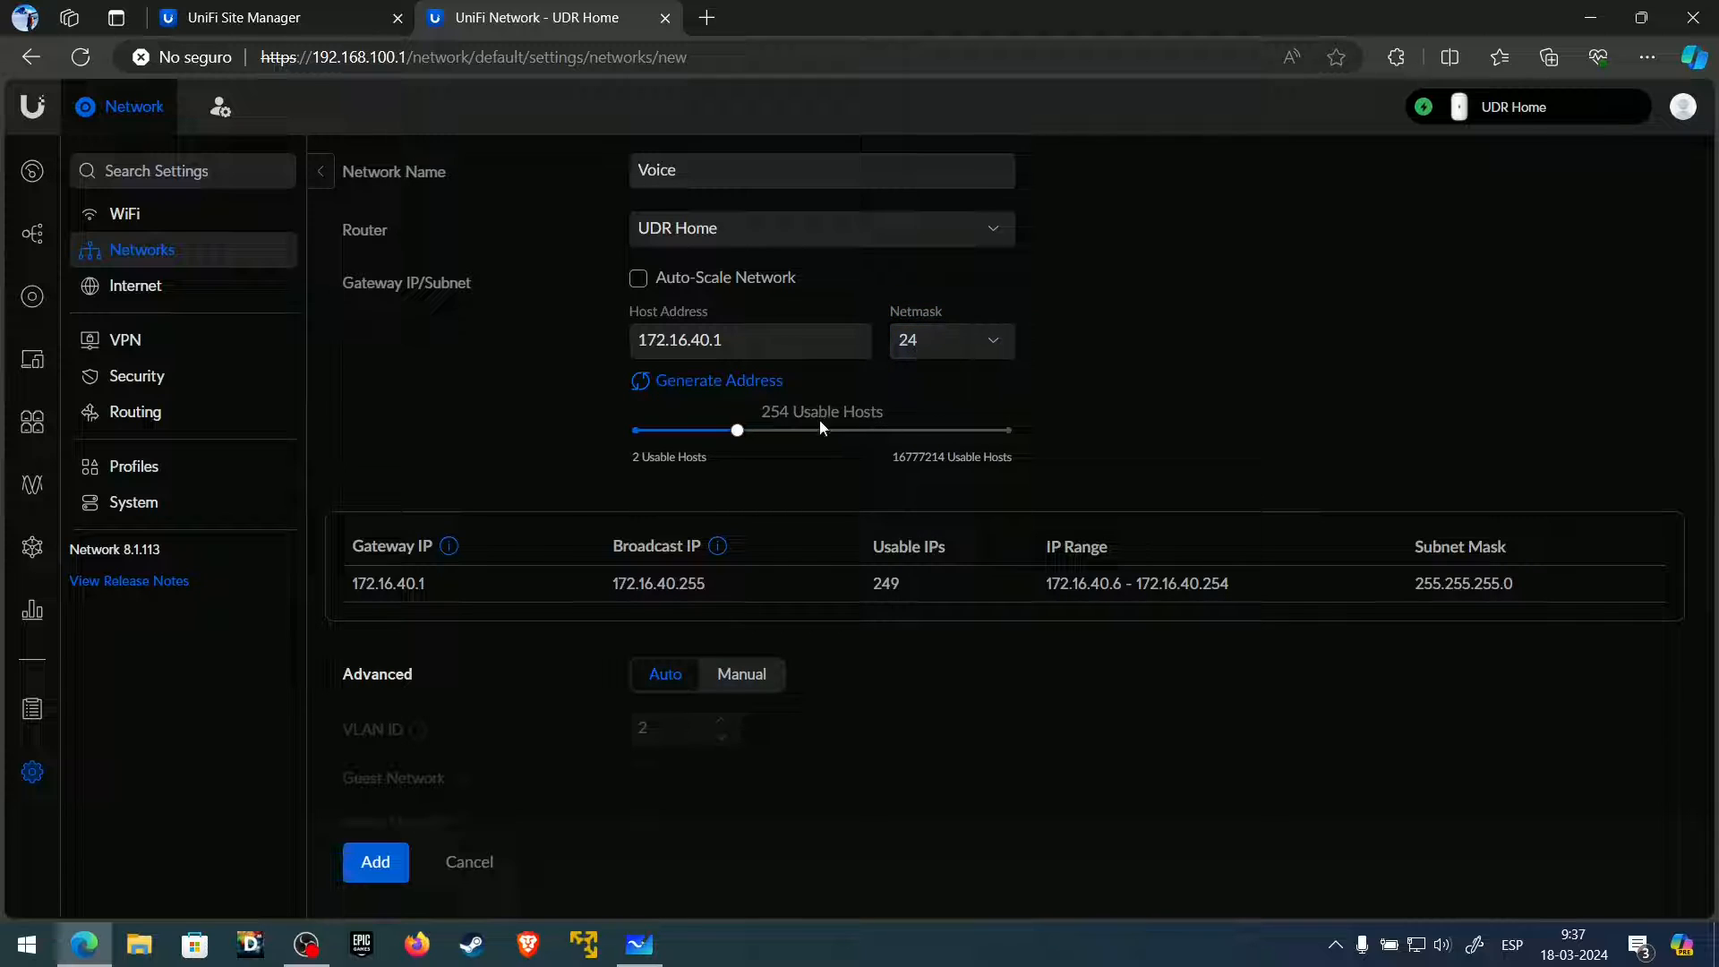
{"action": "scroll", "coordinate": [742, 444], "scroll_direction": "down", "scroll_amount": 2}
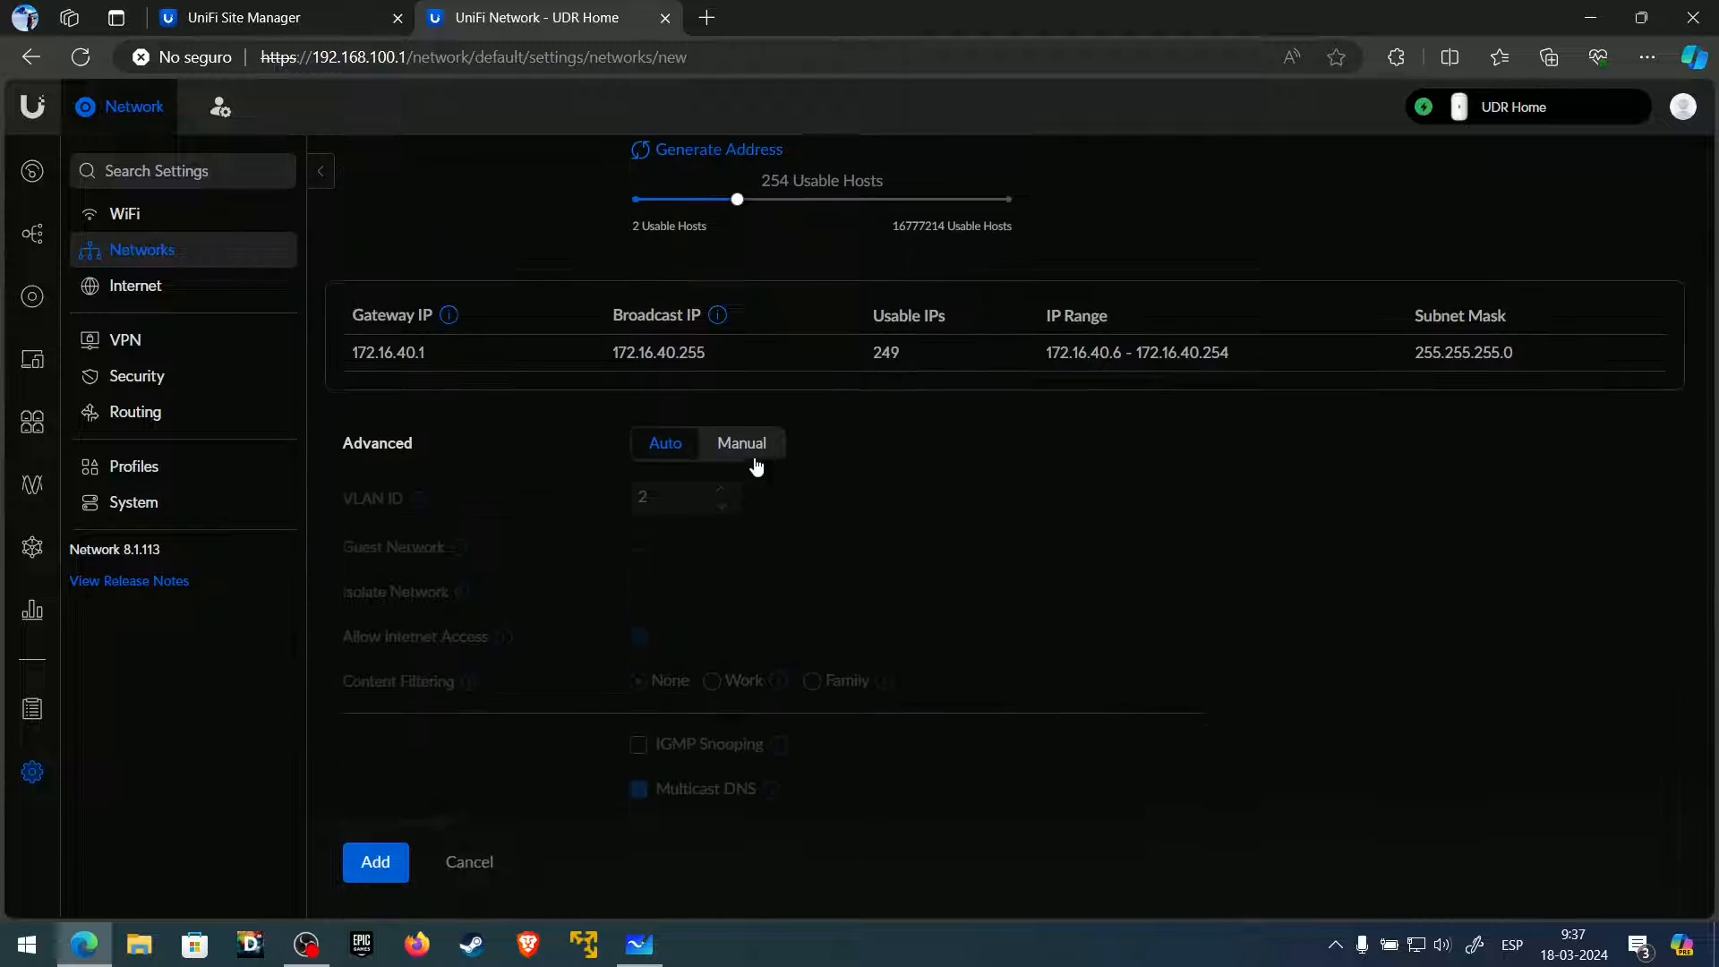
{"action": "scroll", "coordinate": [755, 476], "scroll_direction": "up", "scroll_amount": 1}
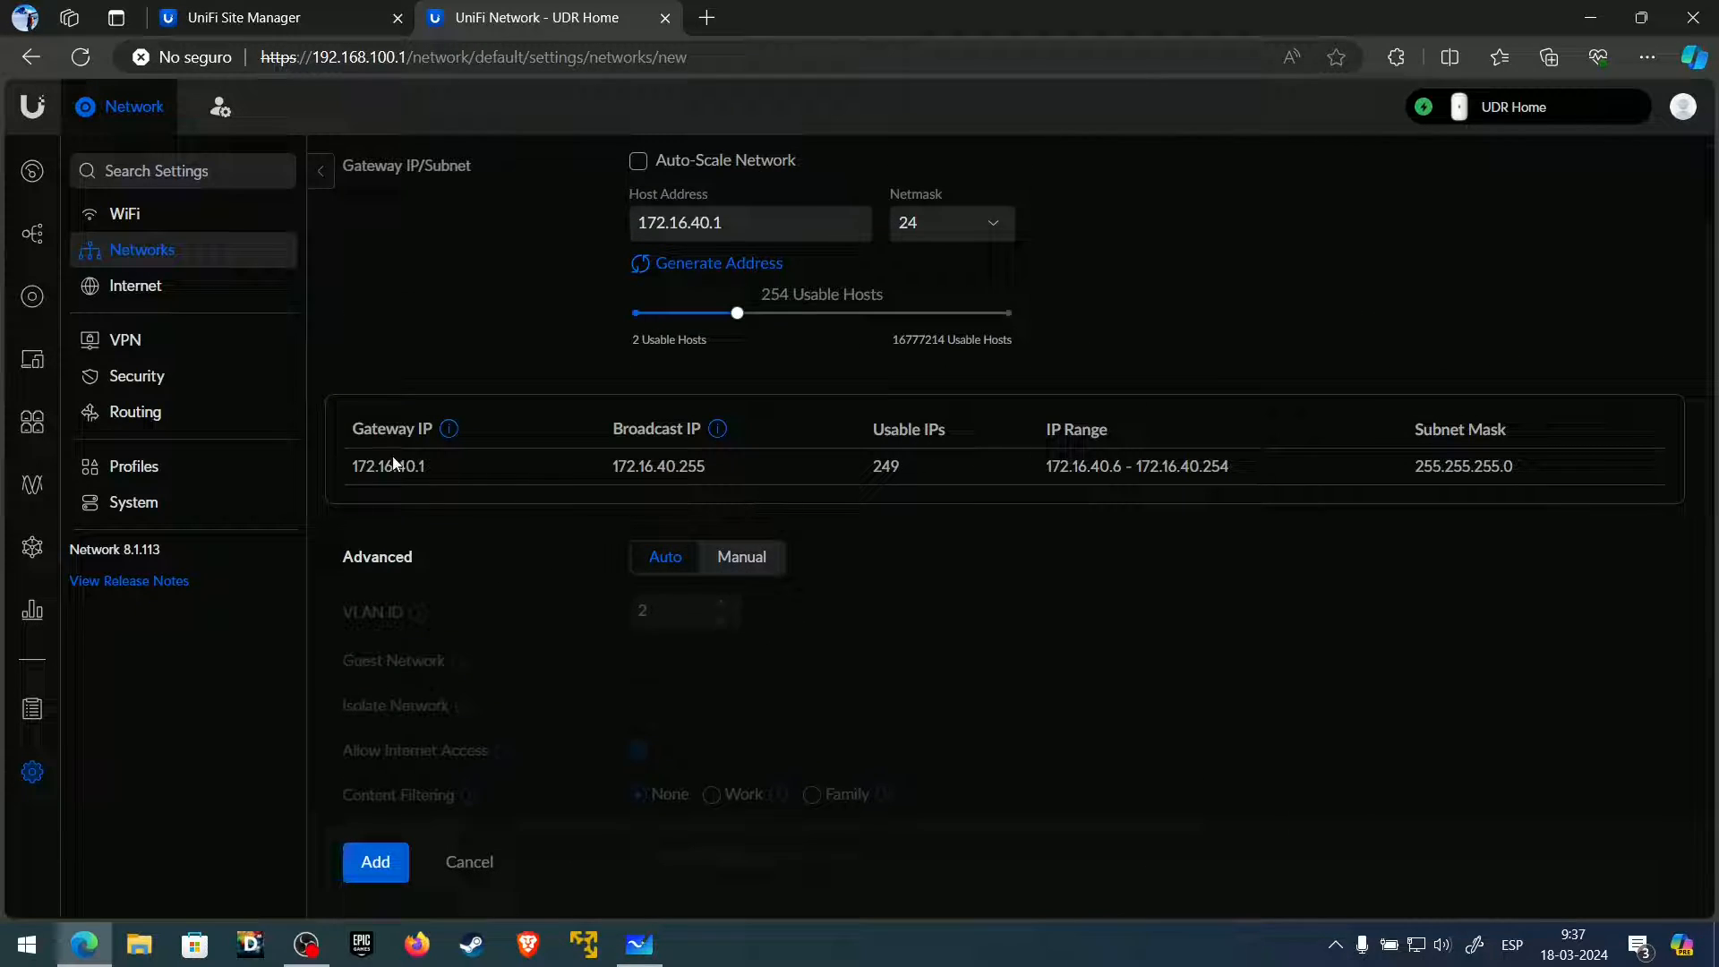
{"action": "left_click", "coordinate": [614, 468]}
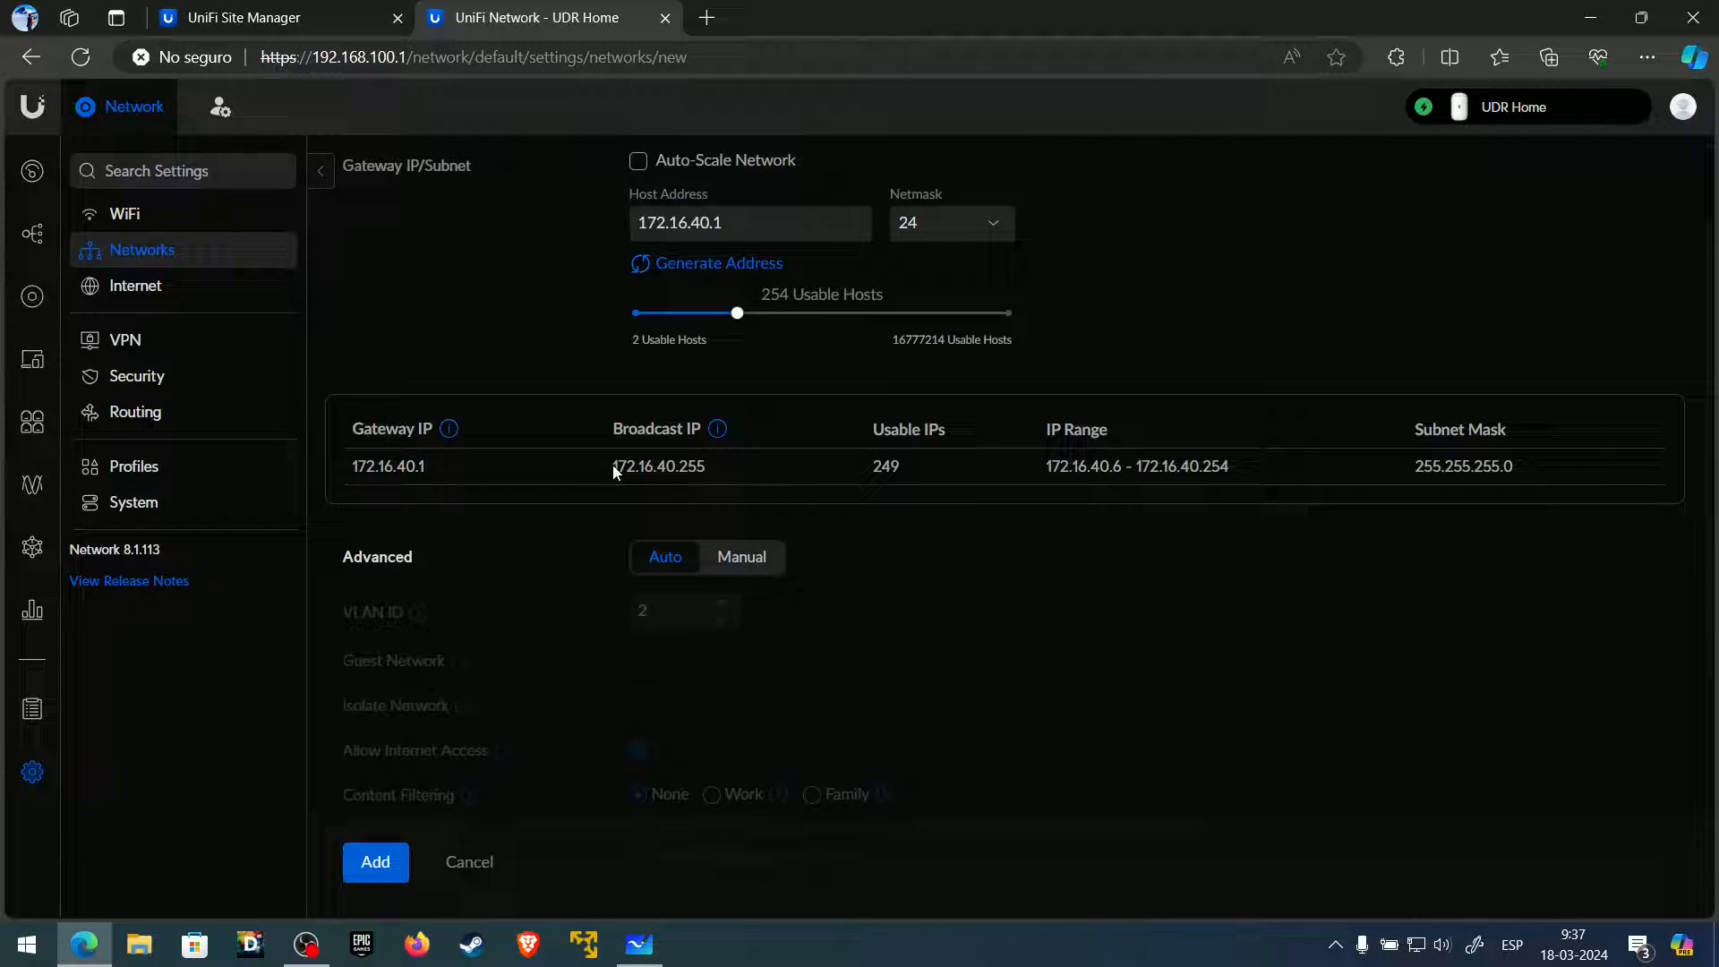
{"action": "double_click", "coordinate": [884, 466]}
- Switch the Voice network's advanced configuration to Manual and set the VLAN ID to 40
{"action": "left_click", "coordinate": [742, 555]}
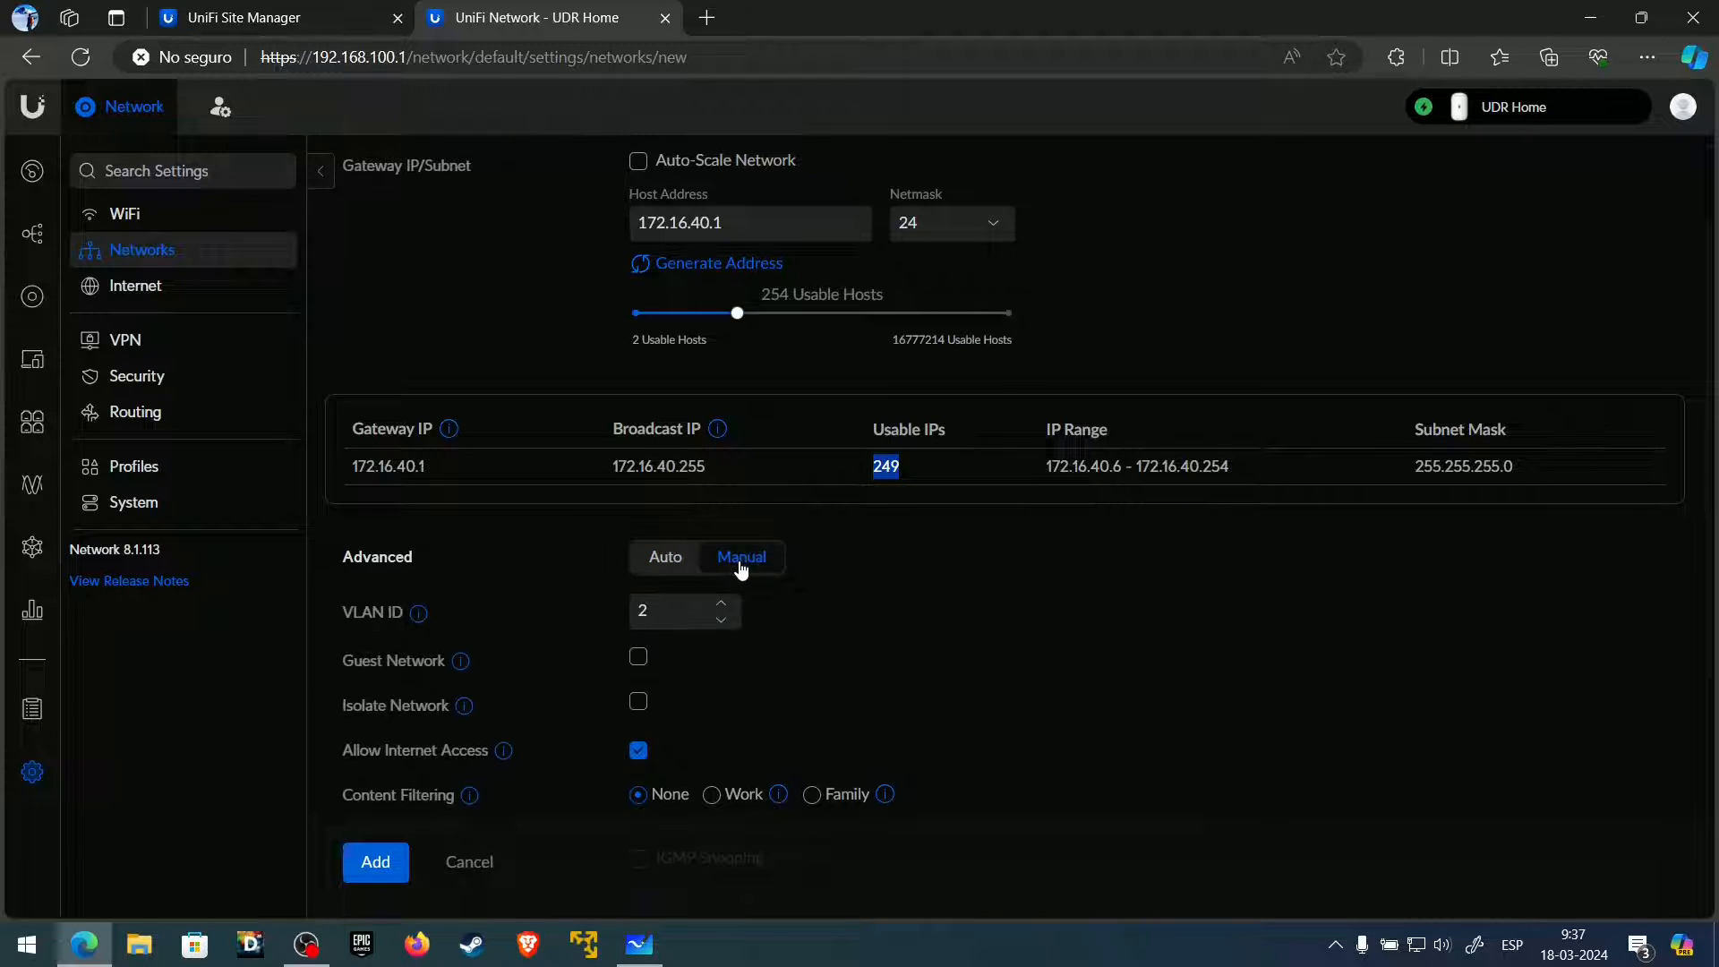
{"action": "left_click", "coordinate": [673, 609]}
{"action": "type", "text": "40"}
{"action": "left_click", "coordinate": [806, 621]}
- Toggle Allow Internet Access off and back on for the Voice network and check the content filtering explanations
{"action": "scroll", "coordinate": [824, 622], "scroll_direction": "down", "scroll_amount": 1}
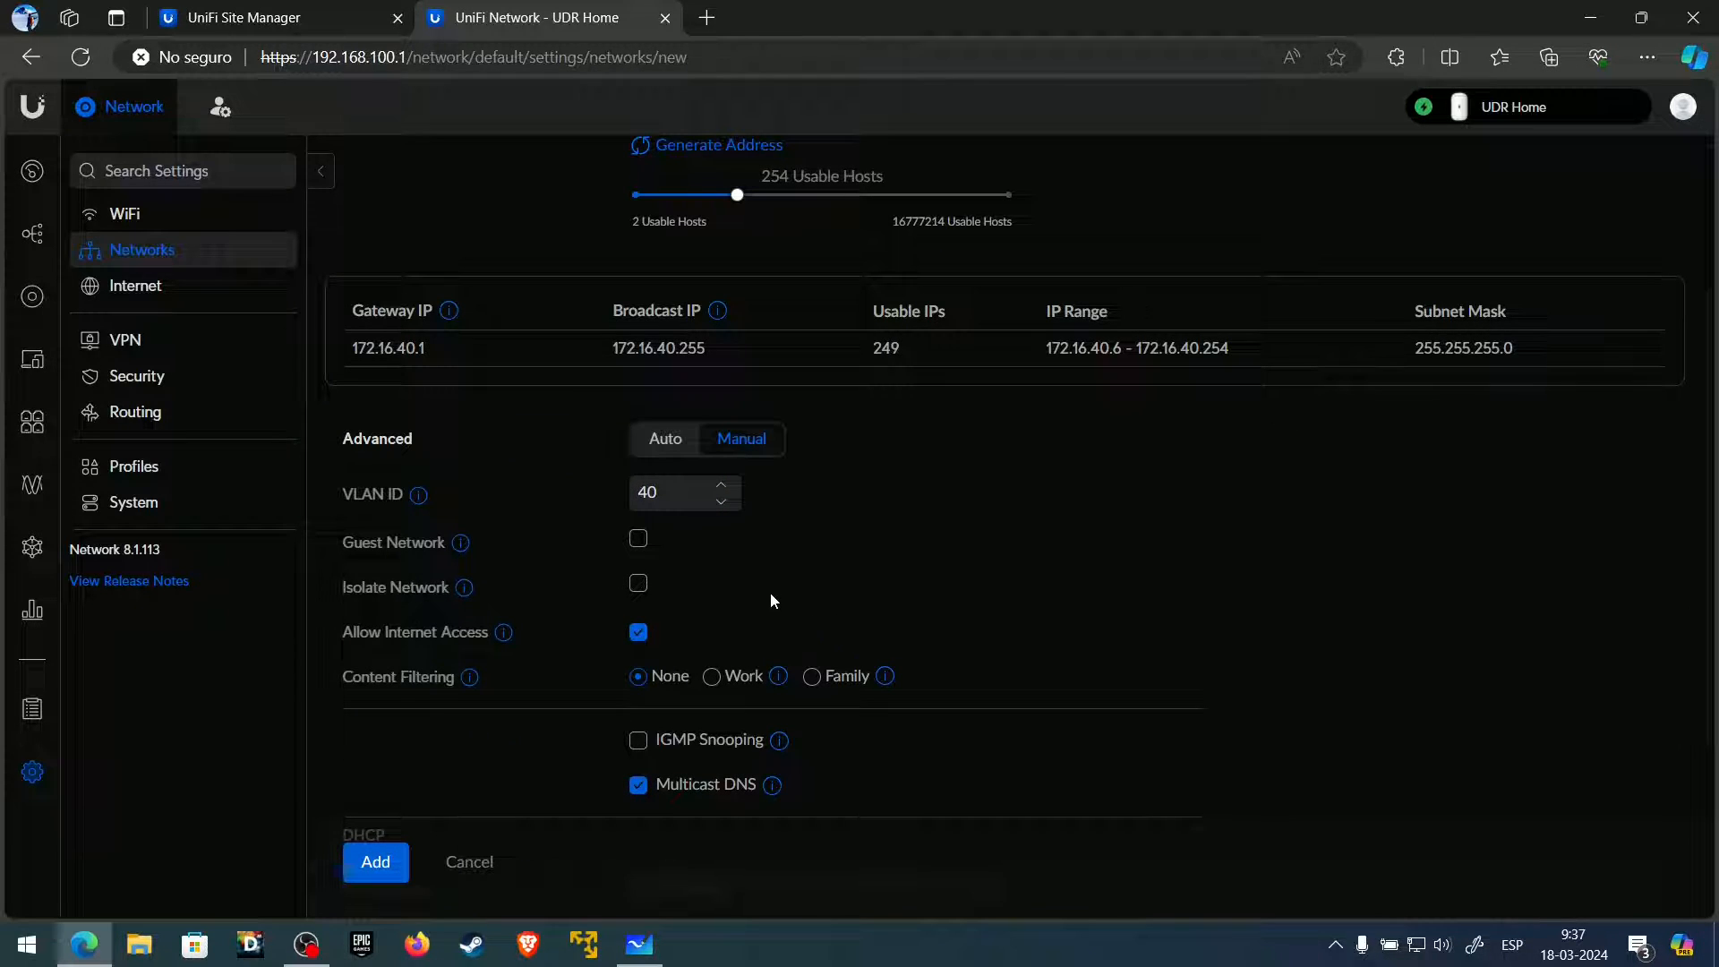
{"action": "scroll", "coordinate": [731, 606], "scroll_direction": "down", "scroll_amount": 1}
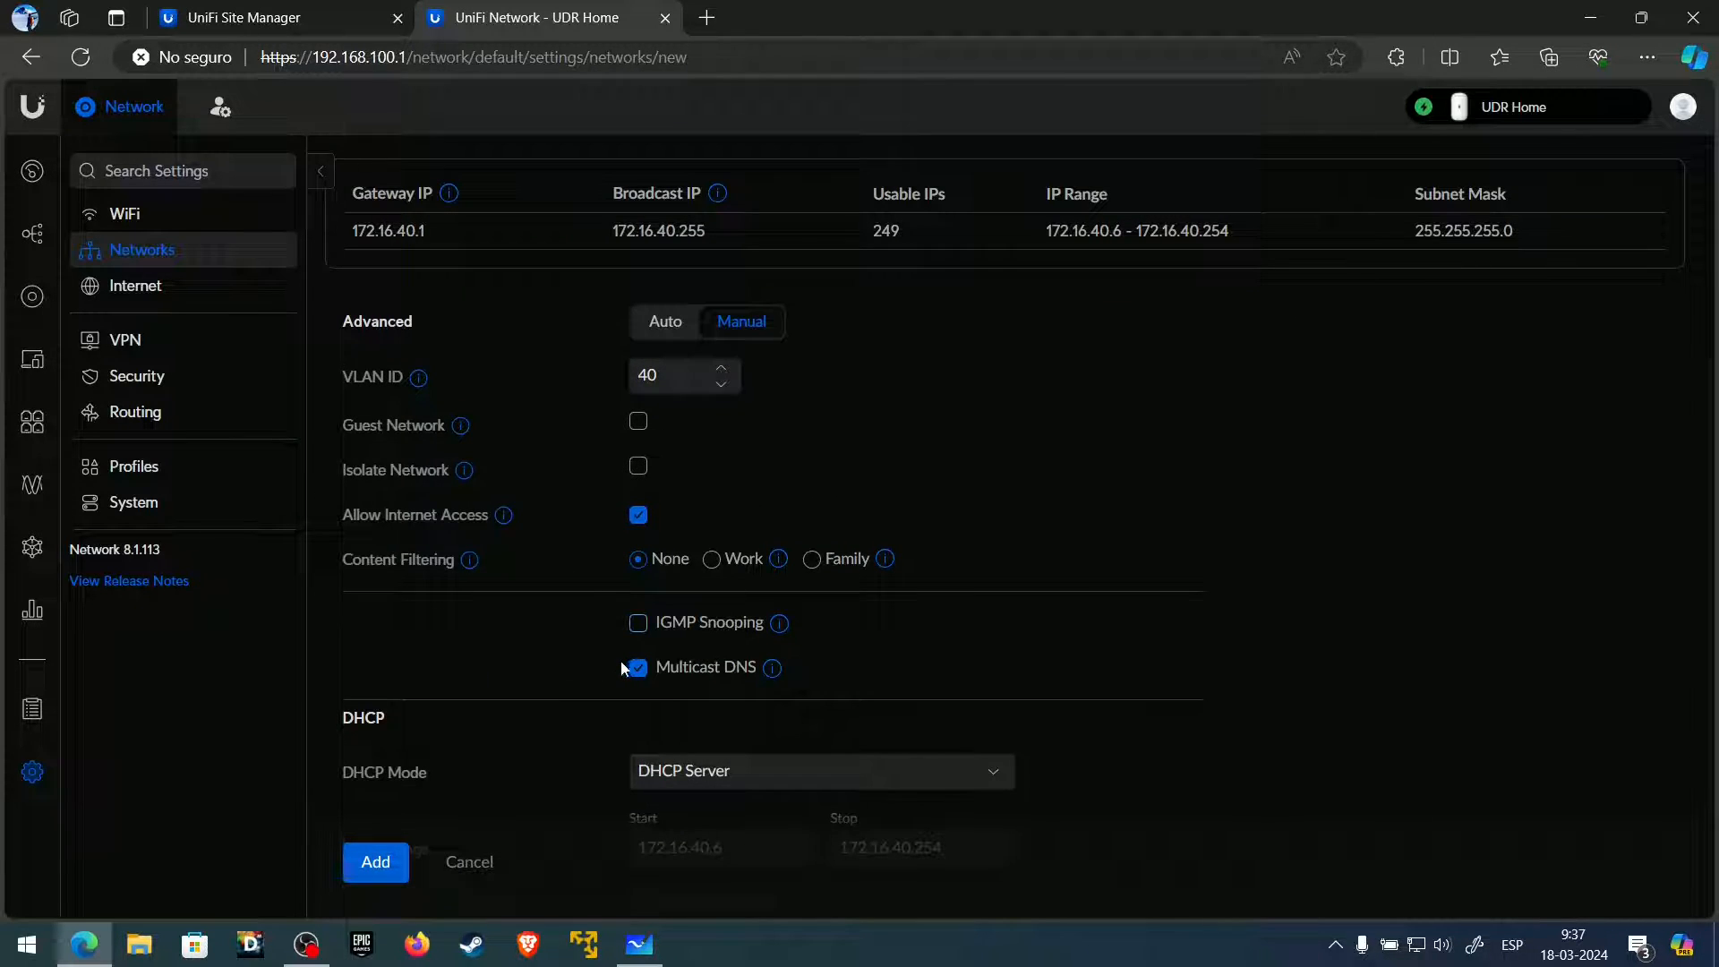
{"action": "left_click", "coordinate": [637, 518]}
{"action": "left_click", "coordinate": [638, 521]}
{"action": "left_click", "coordinate": [638, 521]}
{"action": "left_click", "coordinate": [638, 521]}
{"action": "left_click", "coordinate": [638, 521]}
{"action": "left_click", "coordinate": [638, 521]}
{"action": "mouse_move", "coordinate": [469, 564]}
{"action": "mouse_move", "coordinate": [895, 564]}
- Set the start of the Voice network's DHCP range to 172.16.40.20
{"action": "scroll", "coordinate": [514, 630], "scroll_direction": "down", "scroll_amount": 2}
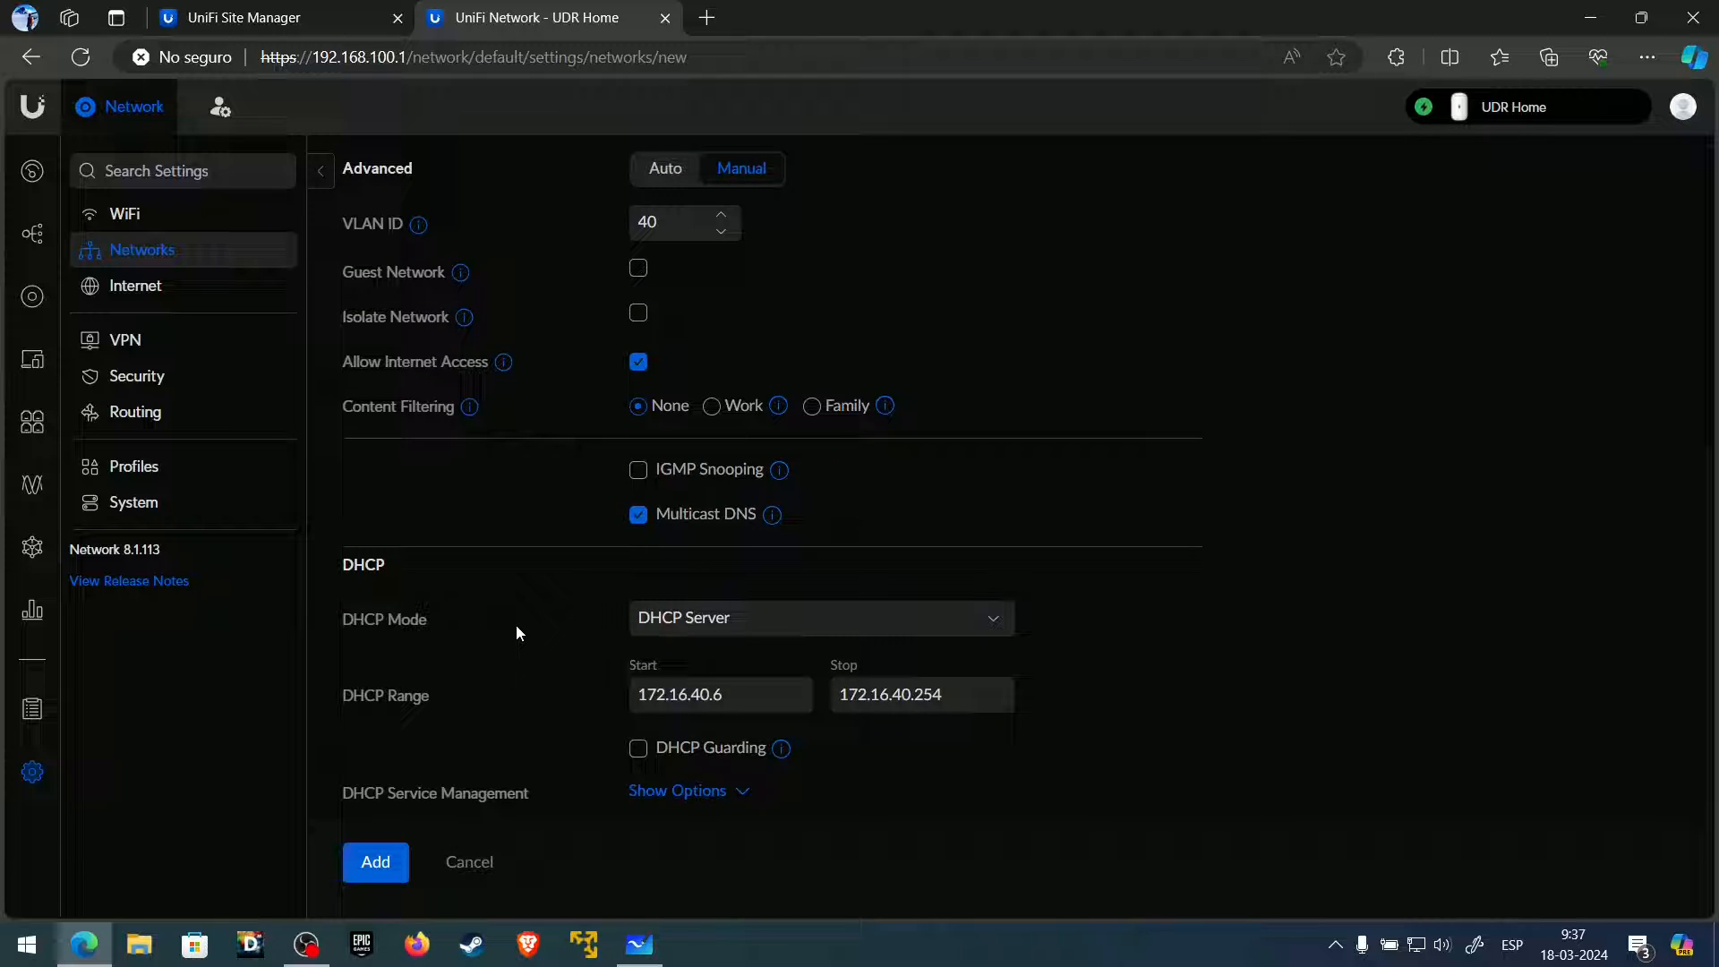
{"action": "left_click", "coordinate": [721, 694]}
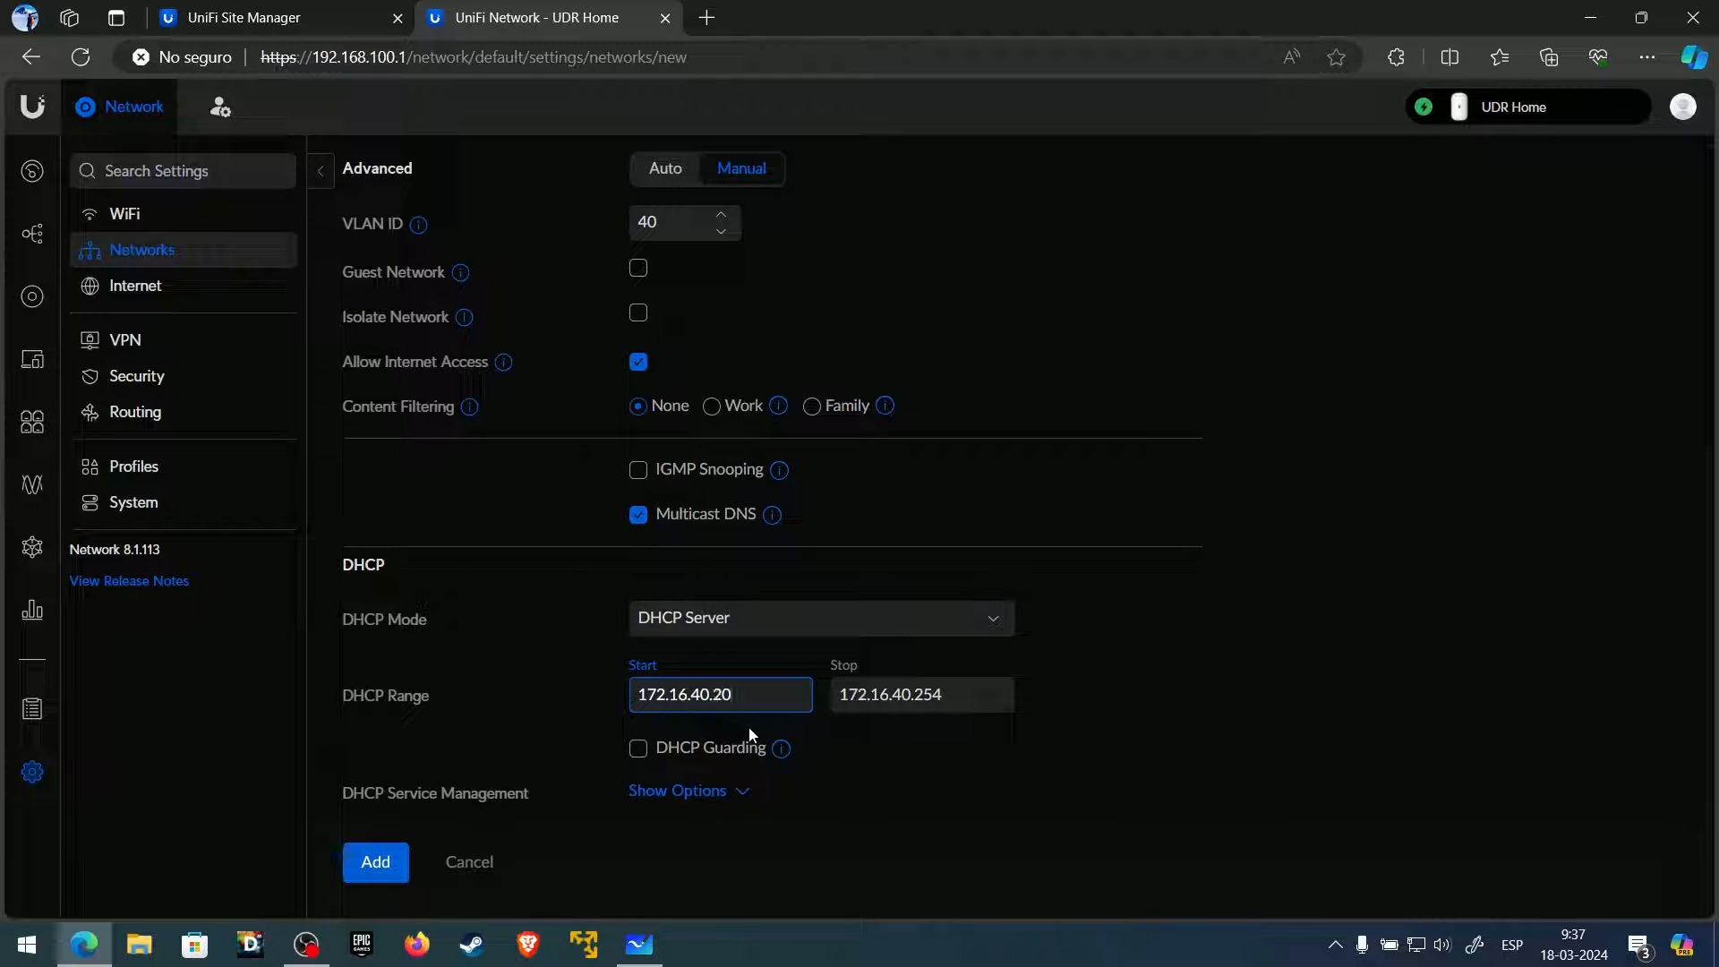
{"action": "left_click", "coordinate": [934, 697]}
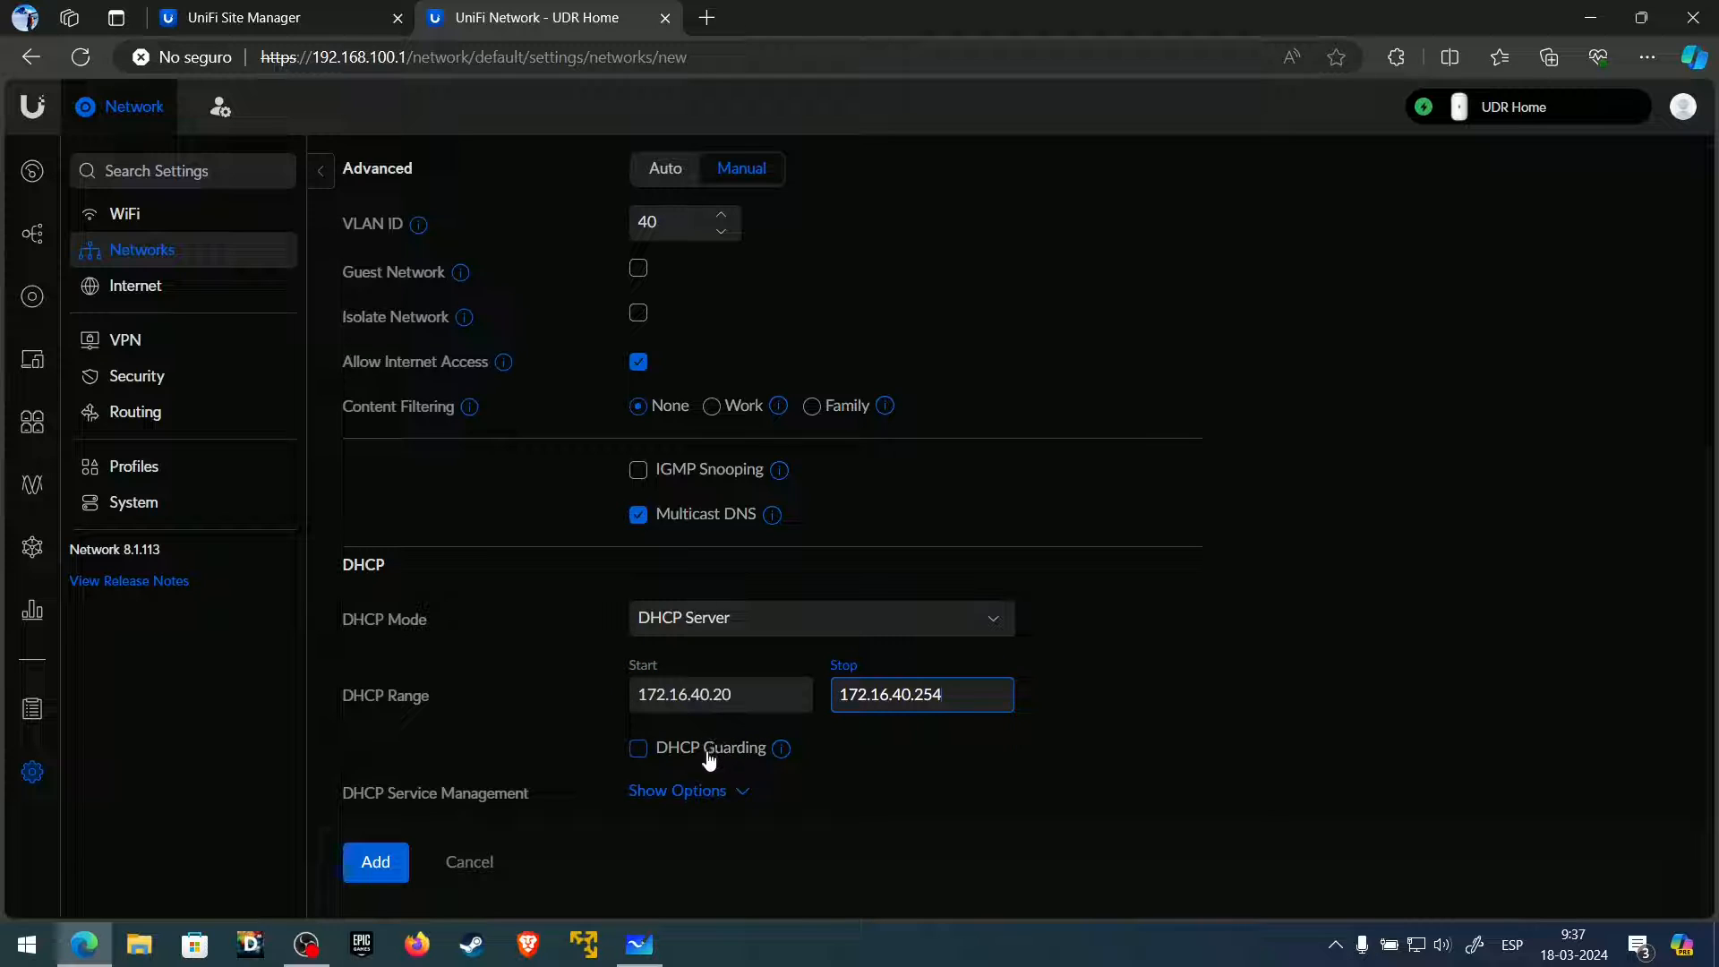
- Enable DHCP Guarding on the Voice network and add 172.16.40.1 as its trusted DHCP server
{"action": "left_click", "coordinate": [707, 749]}
{"action": "left_click_drag", "start_coordinate": [745, 697], "coordinate": [618, 700]}
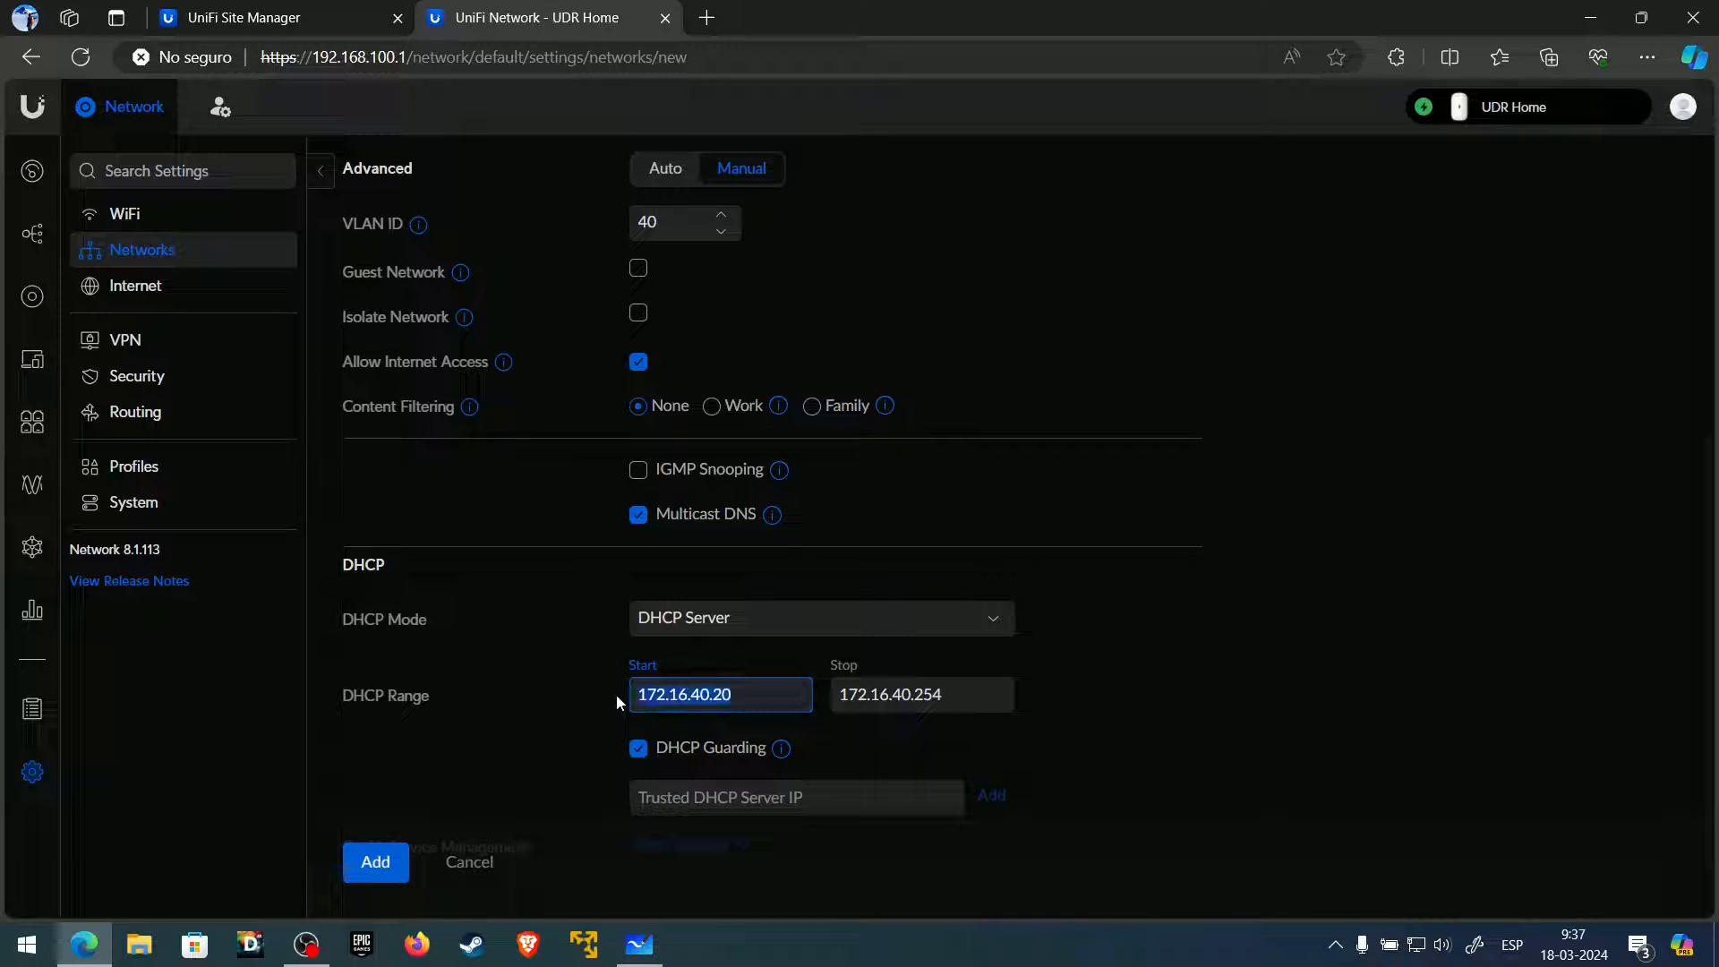
{"action": "scroll", "coordinate": [738, 796], "scroll_direction": "down", "scroll_amount": 1}
{"action": "key", "text": "ctrl+c"}
{"action": "left_click", "coordinate": [773, 756]}
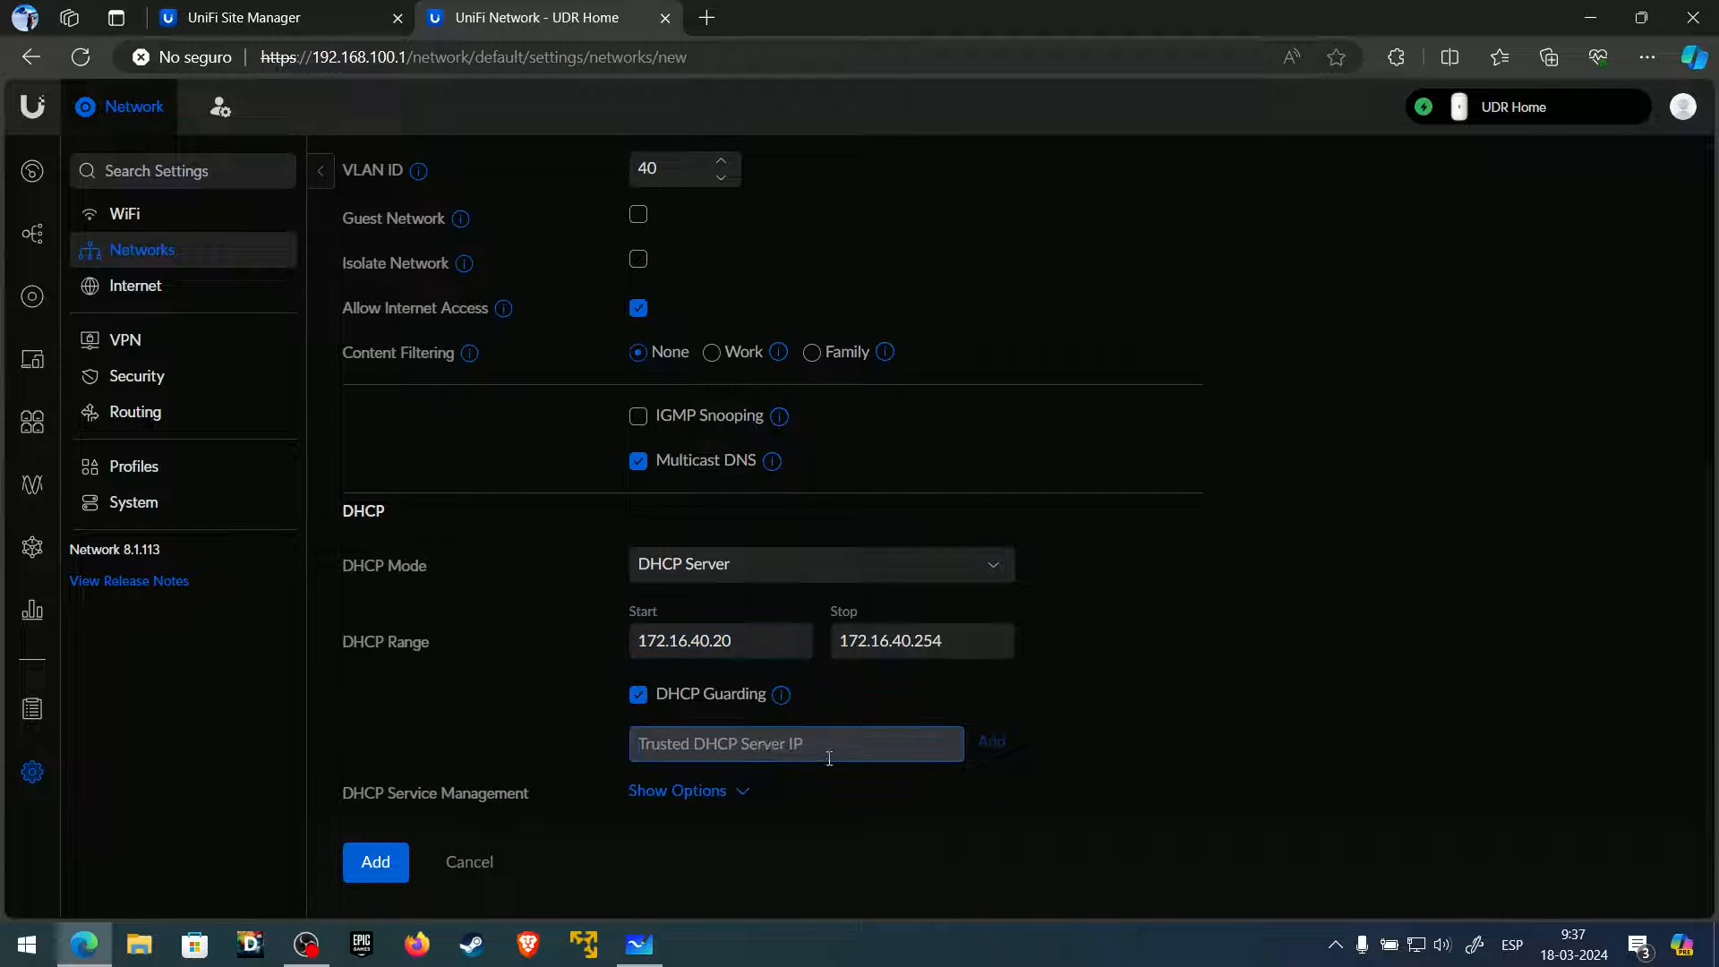
{"action": "key", "text": "ctrl+v"}
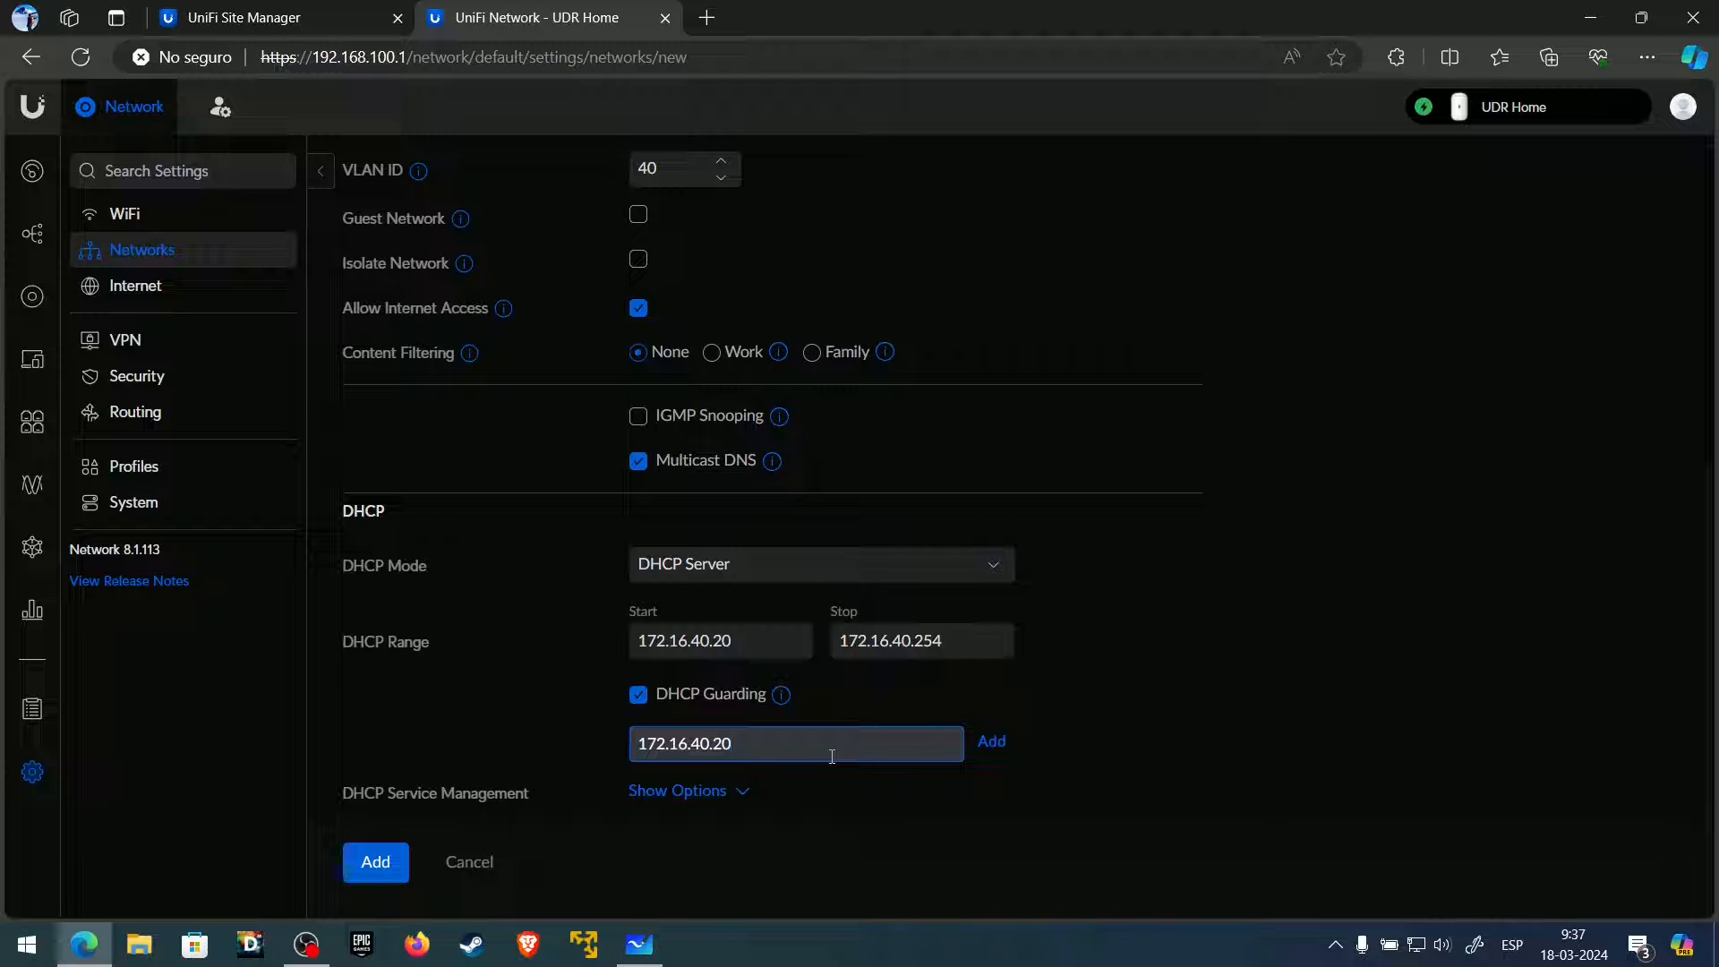
{"action": "key", "text": "BackSpace"}
{"action": "key", "text": "BackSpace"}
{"action": "type", "text": "1"}
{"action": "left_click", "coordinate": [989, 742]}
{"action": "scroll", "coordinate": [985, 741], "scroll_direction": "down", "scroll_amount": 1}
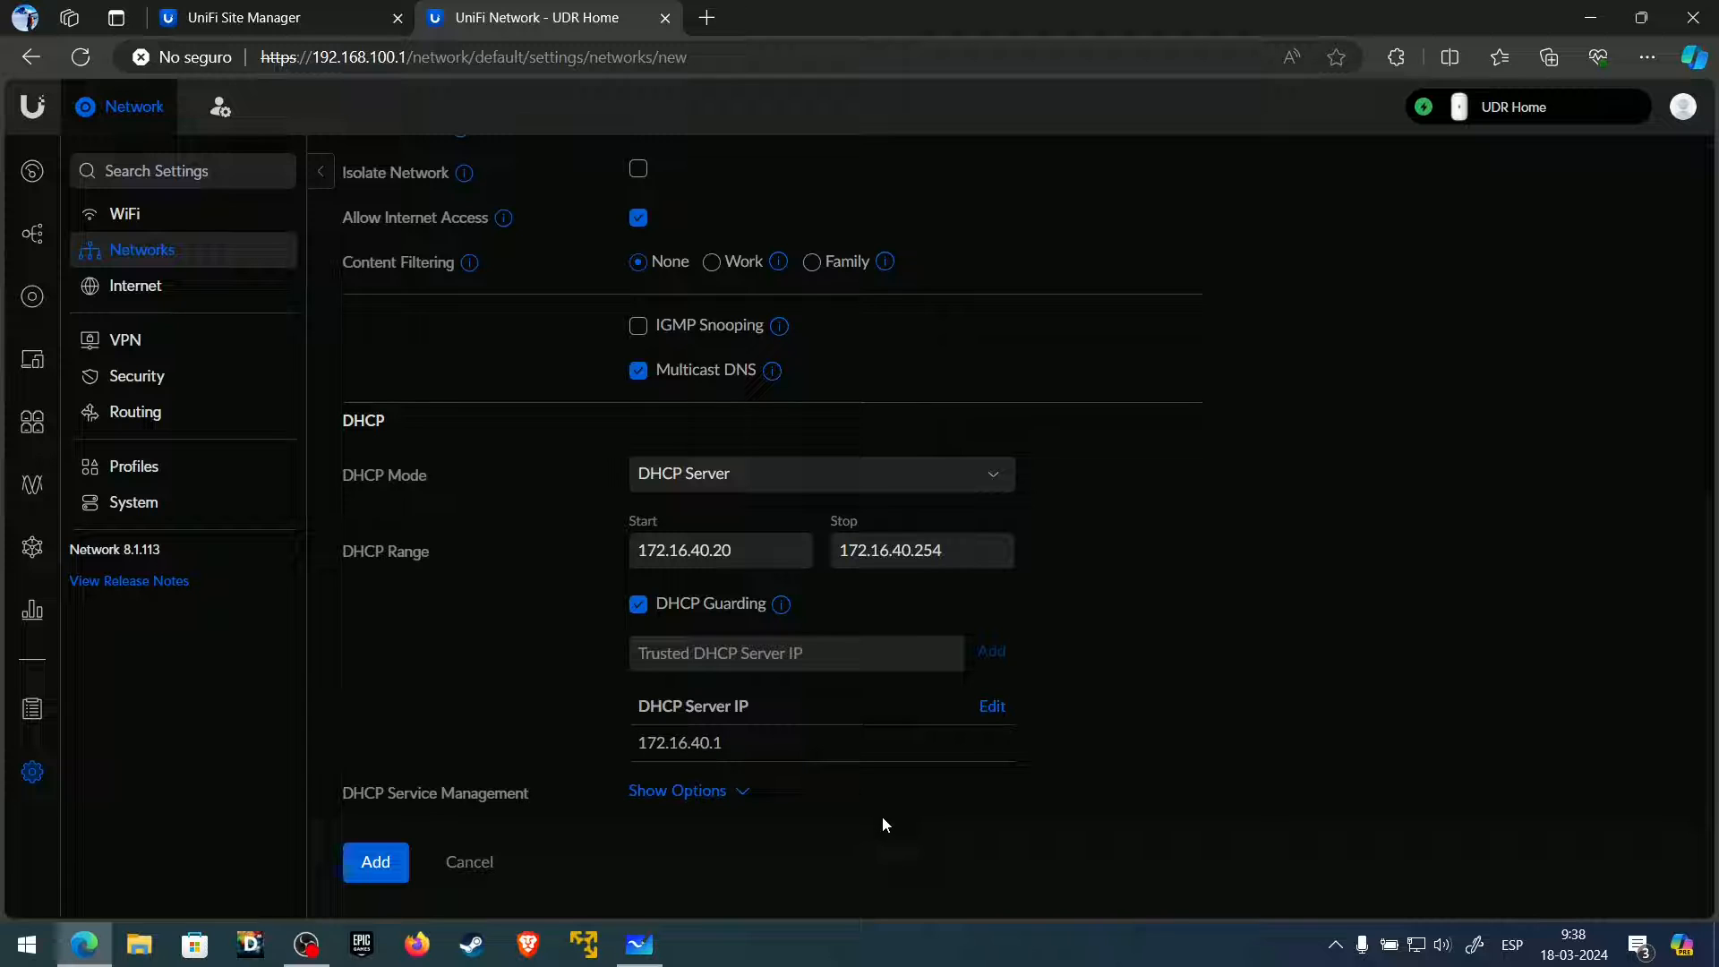
- Examine the Voice network's DHCP service management options, briefly enabling NTP Server to check its address fields
{"action": "left_click", "coordinate": [716, 791]}
{"action": "scroll", "coordinate": [880, 806], "scroll_direction": "down", "scroll_amount": 4}
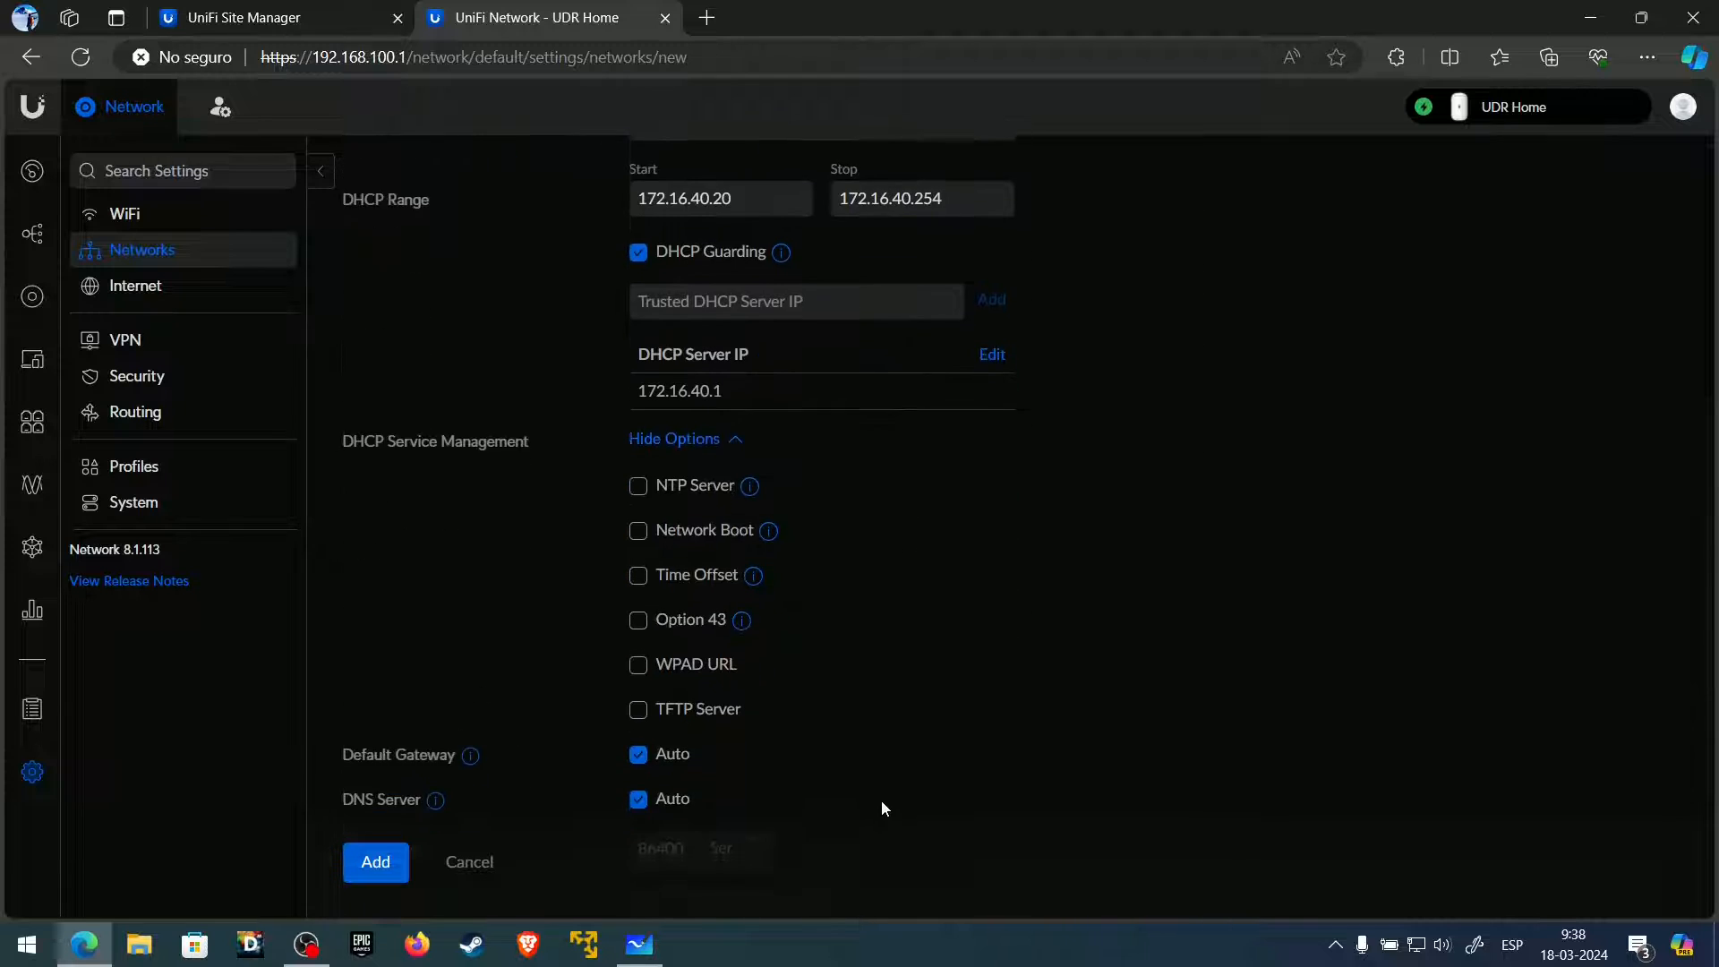
{"action": "scroll", "coordinate": [884, 801], "scroll_direction": "down", "scroll_amount": 2}
{"action": "scroll", "coordinate": [884, 798], "scroll_direction": "up", "scroll_amount": 5}
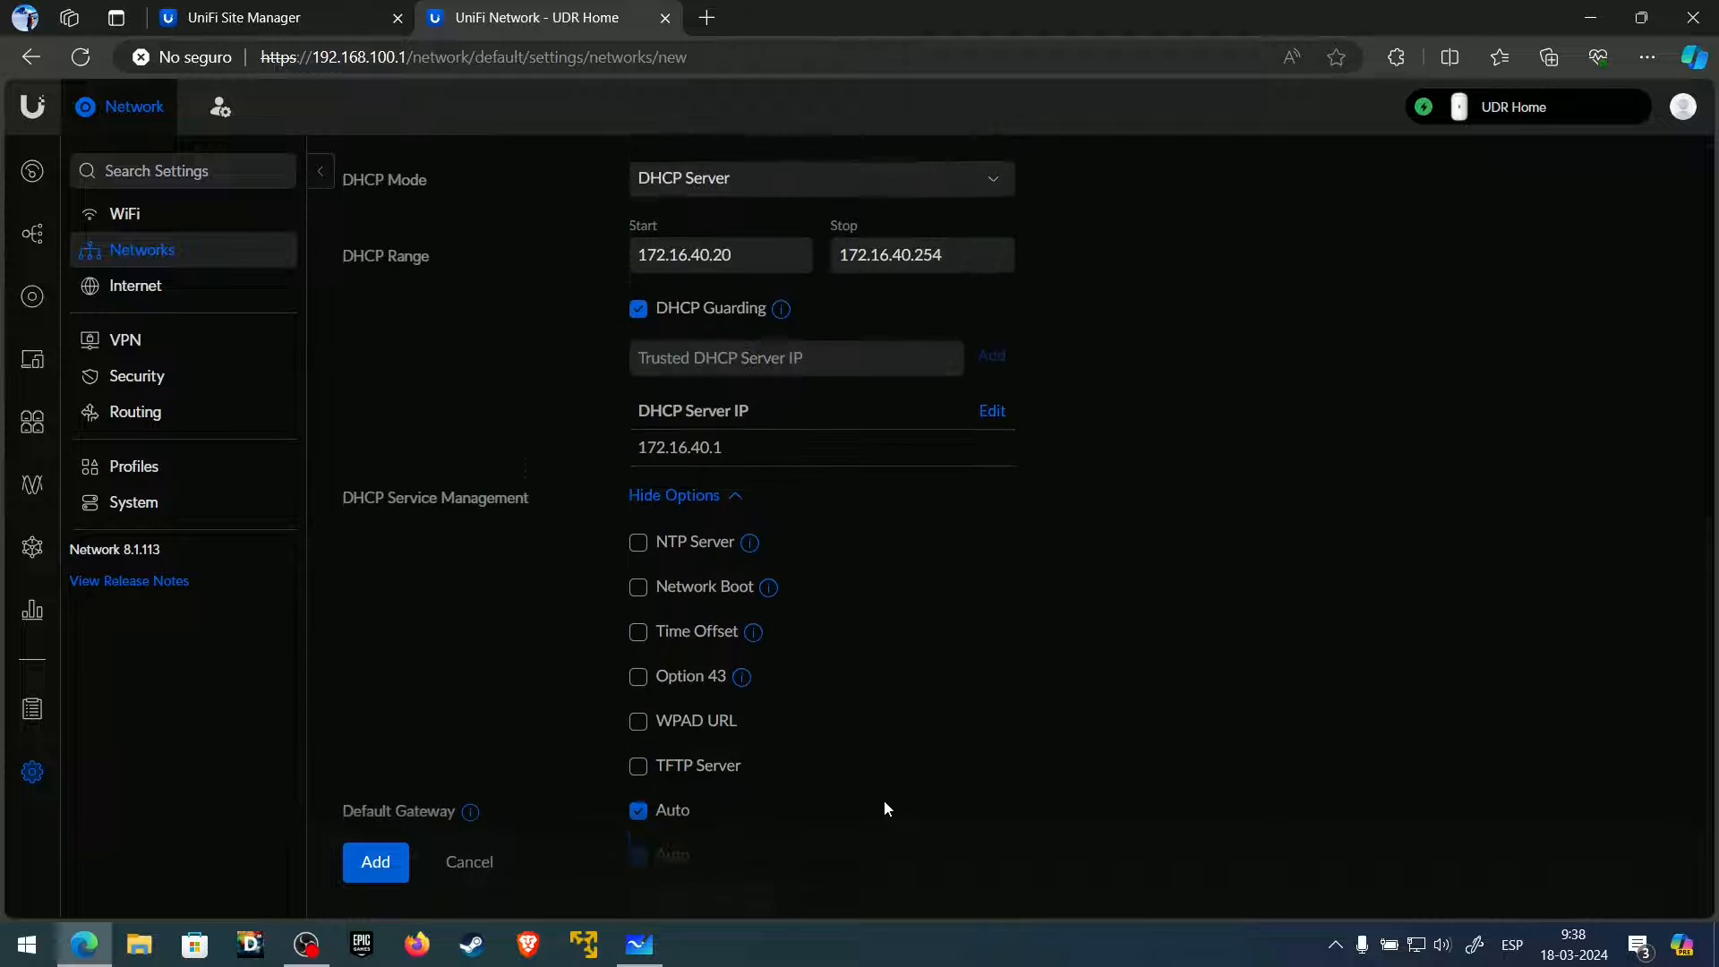
{"action": "scroll", "coordinate": [879, 707], "scroll_direction": "down", "scroll_amount": 3}
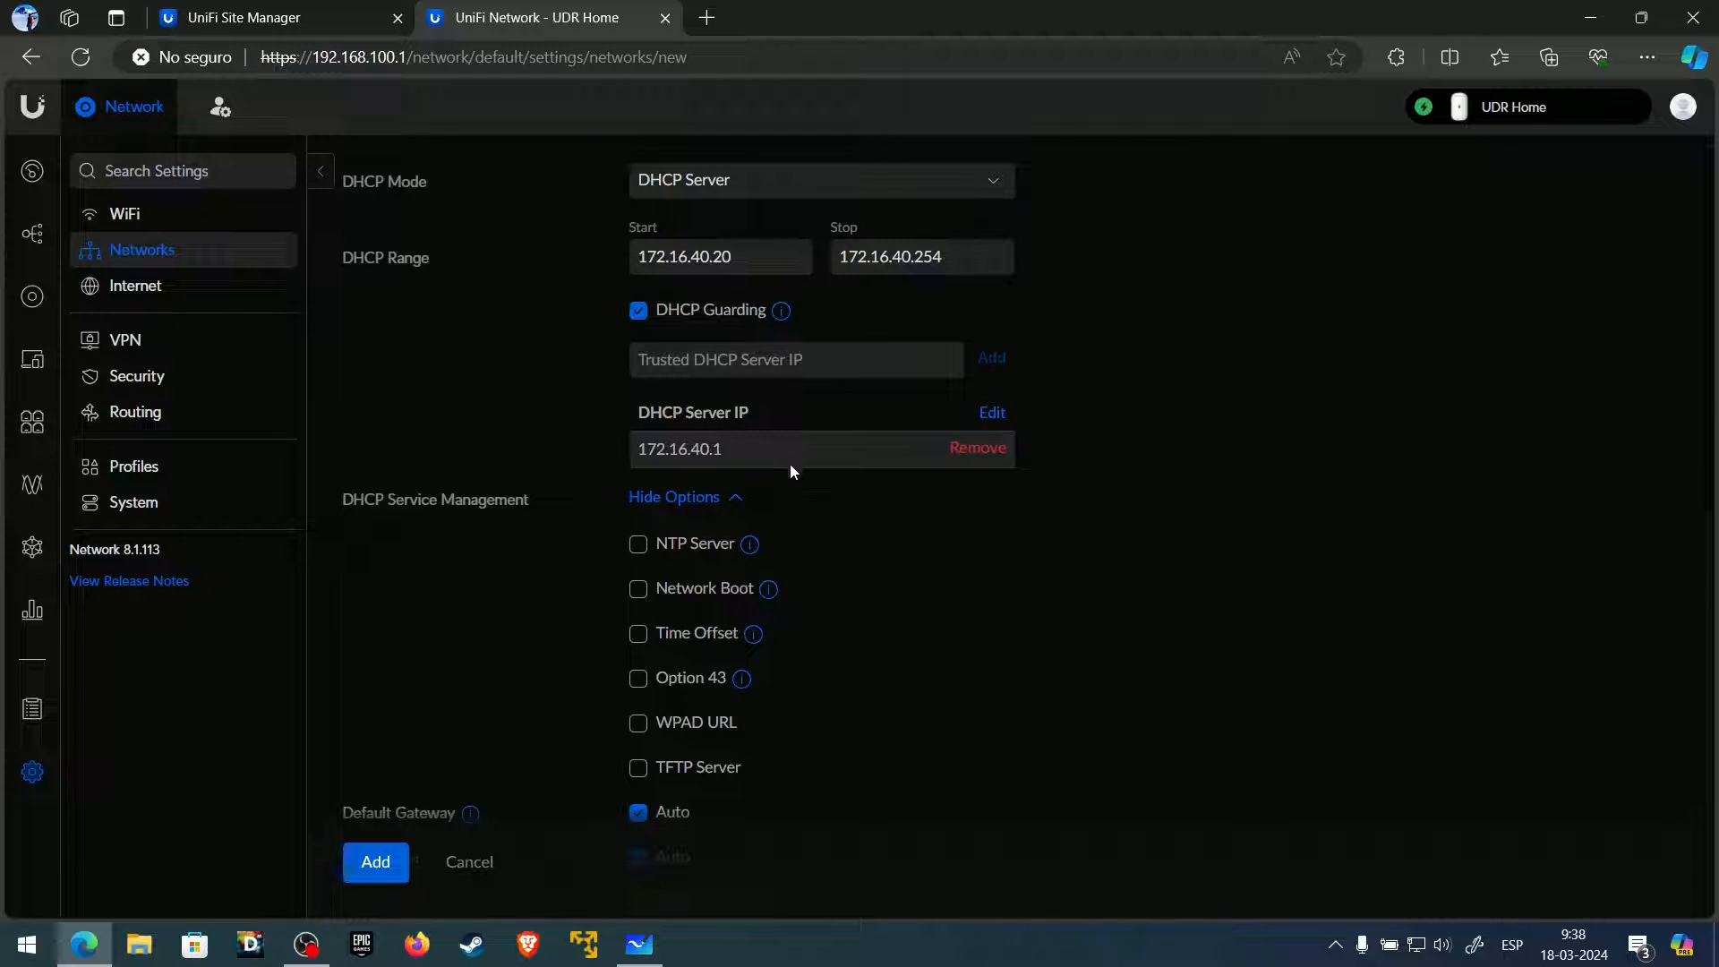
{"action": "left_click", "coordinate": [712, 548]}
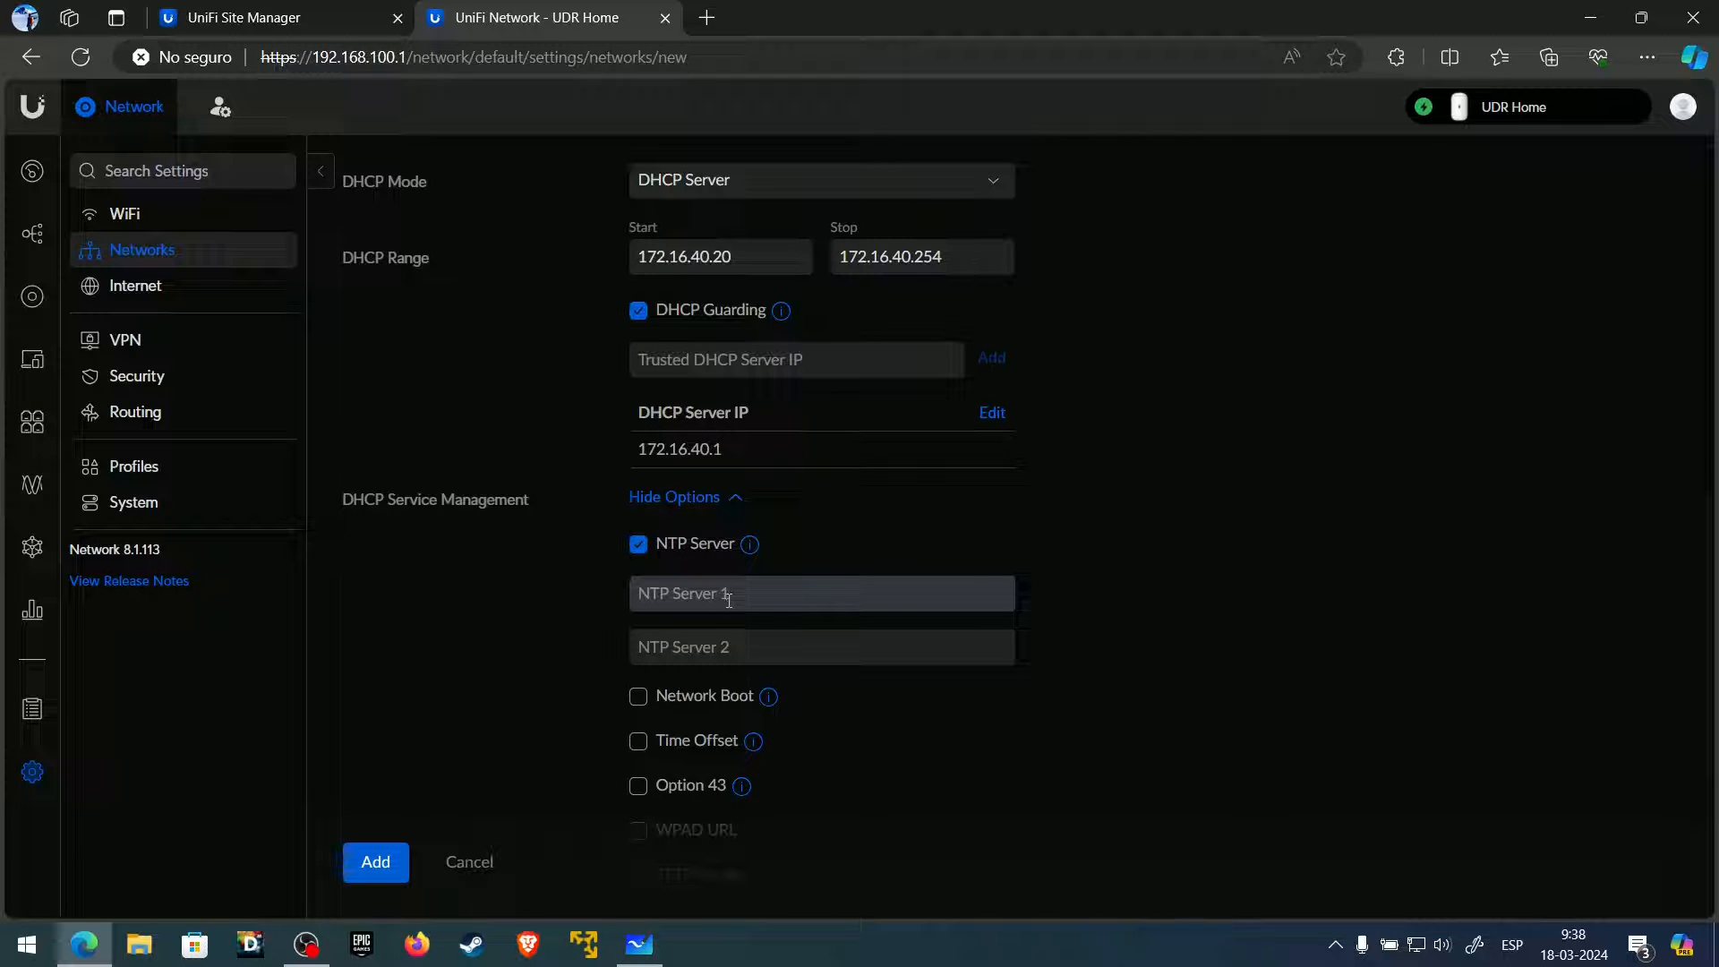
{"action": "left_click", "coordinate": [728, 600]}
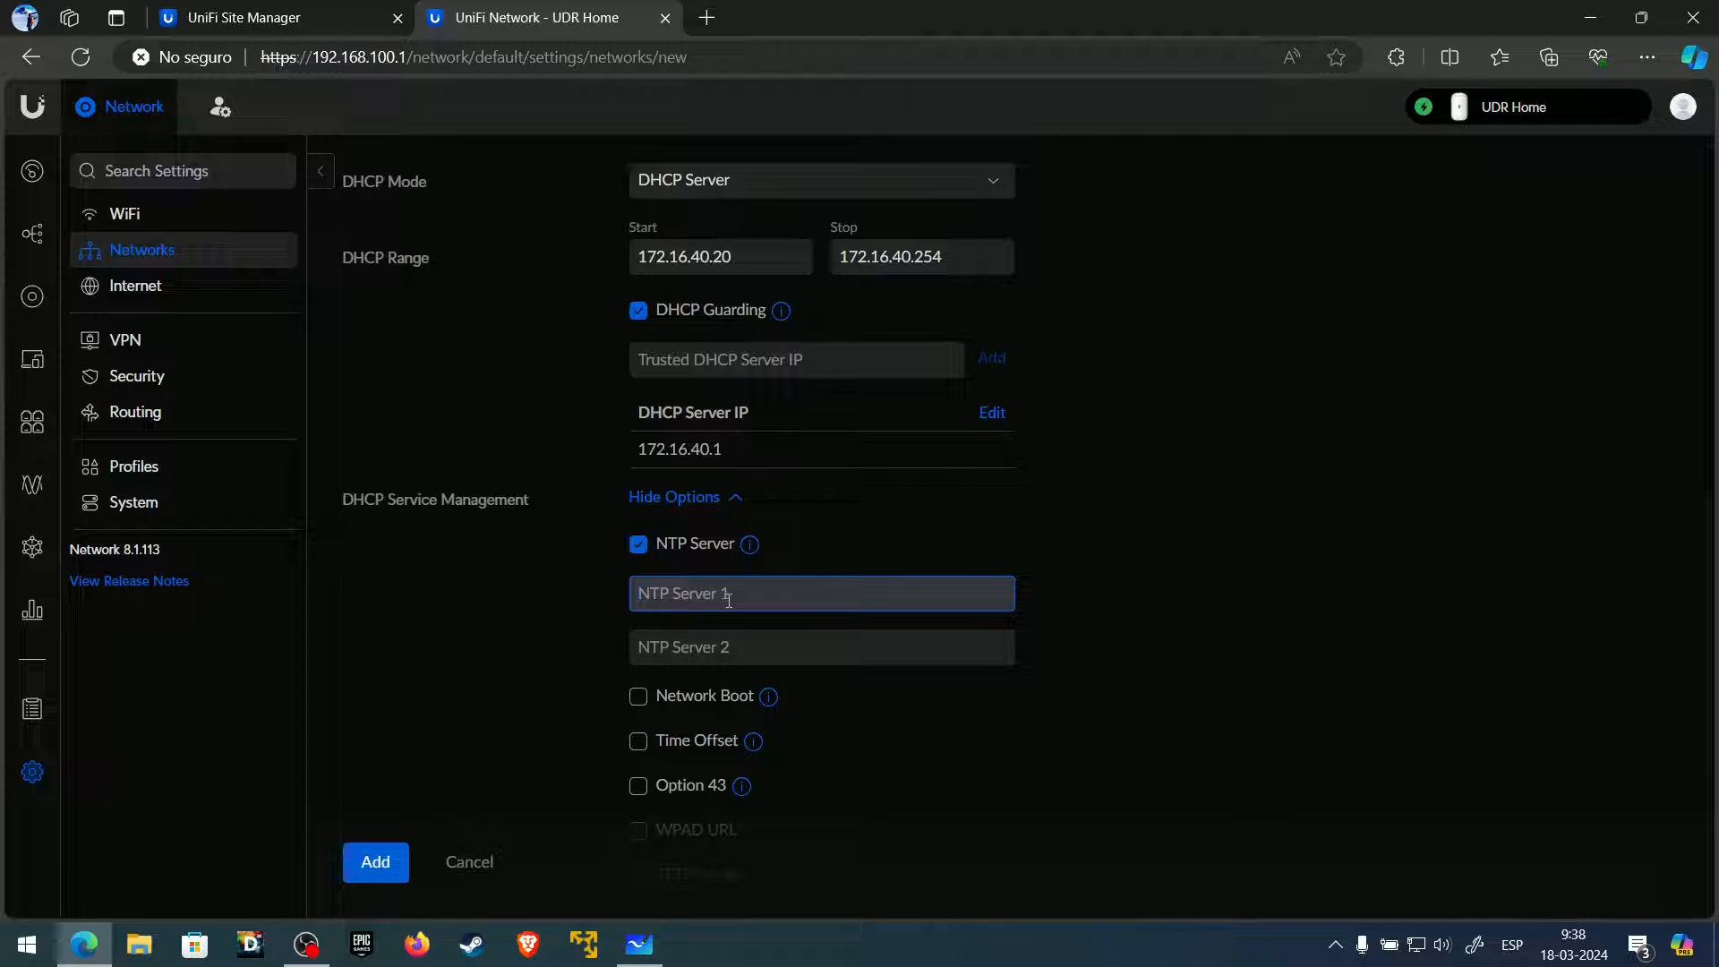
{"action": "scroll", "coordinate": [727, 600], "scroll_direction": "up", "scroll_amount": 7}
{"action": "scroll", "coordinate": [727, 600], "scroll_direction": "down", "scroll_amount": 7}
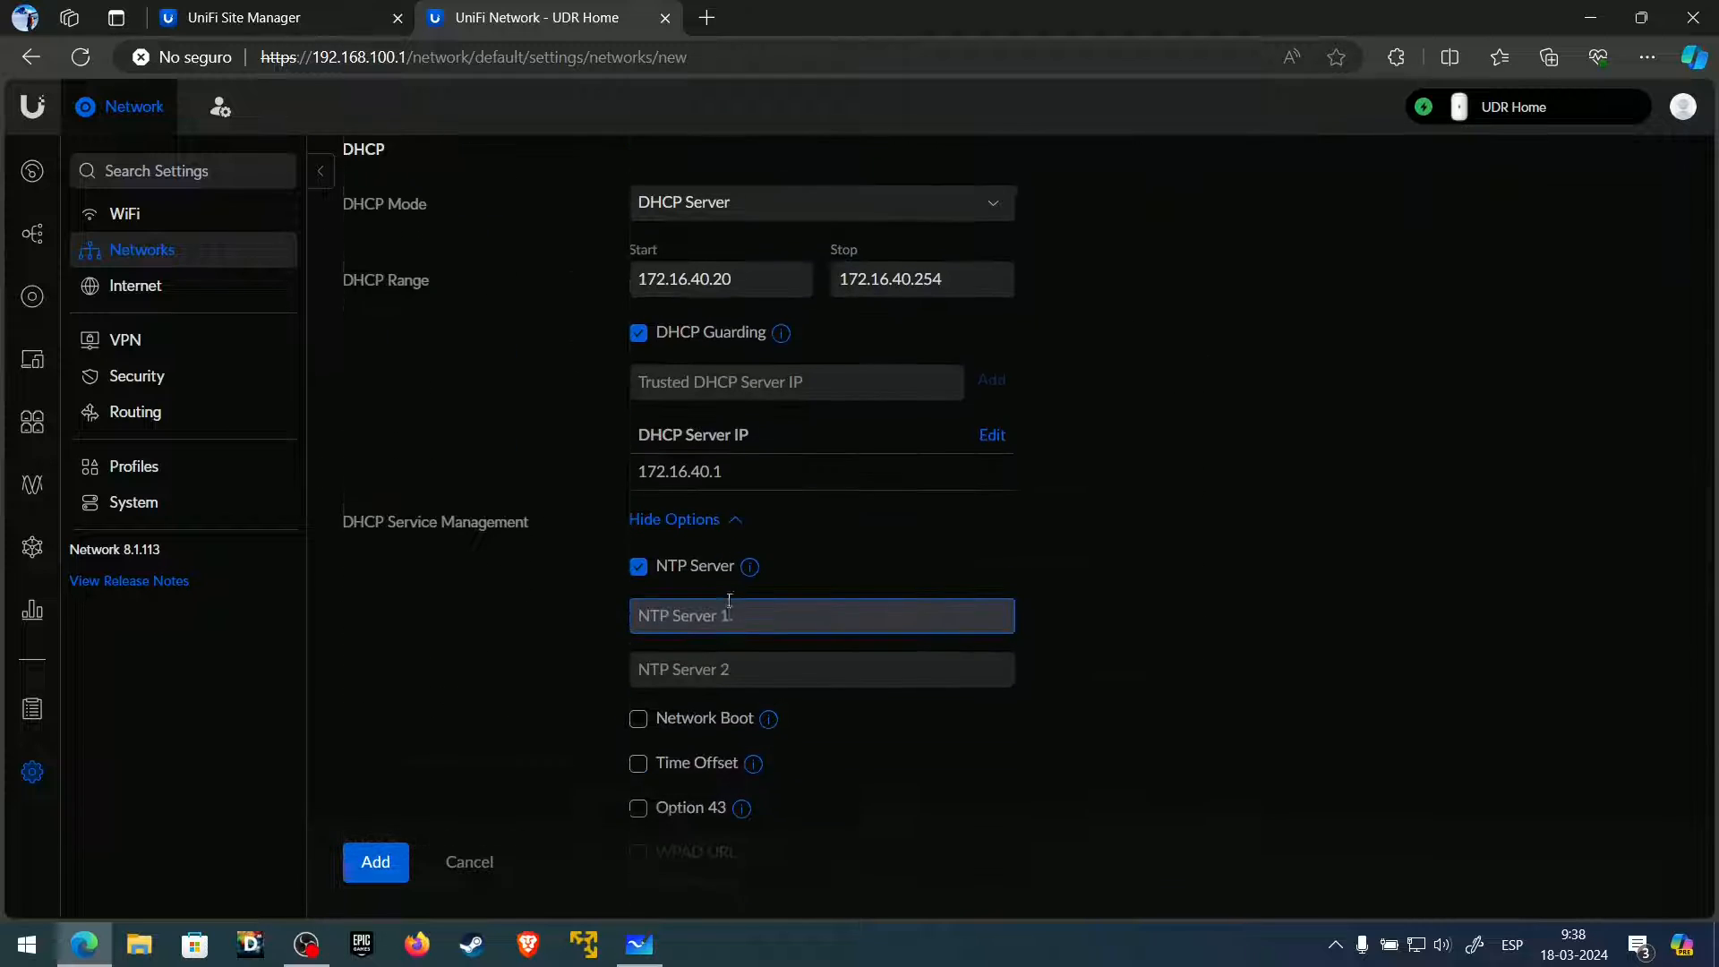
{"action": "left_click", "coordinate": [703, 547]}
{"action": "scroll", "coordinate": [723, 650], "scroll_direction": "down", "scroll_amount": 3}
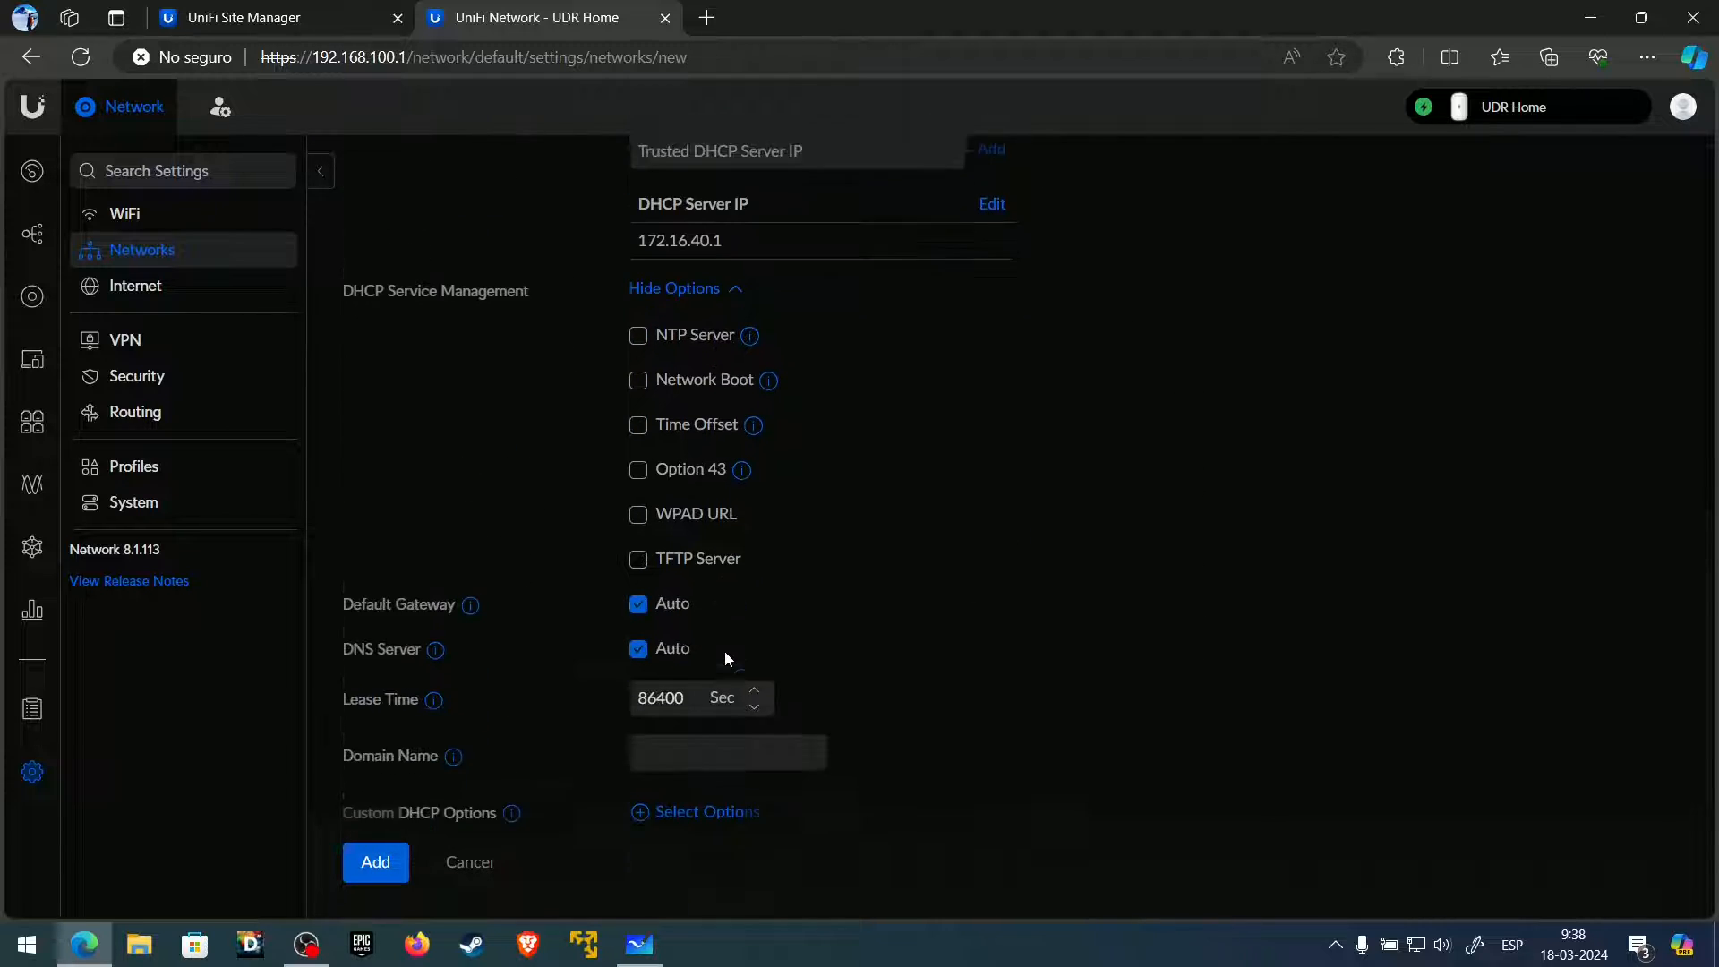
- Review the Voice network's settings and add the network
{"action": "scroll", "coordinate": [736, 642], "scroll_direction": "up", "scroll_amount": 12}
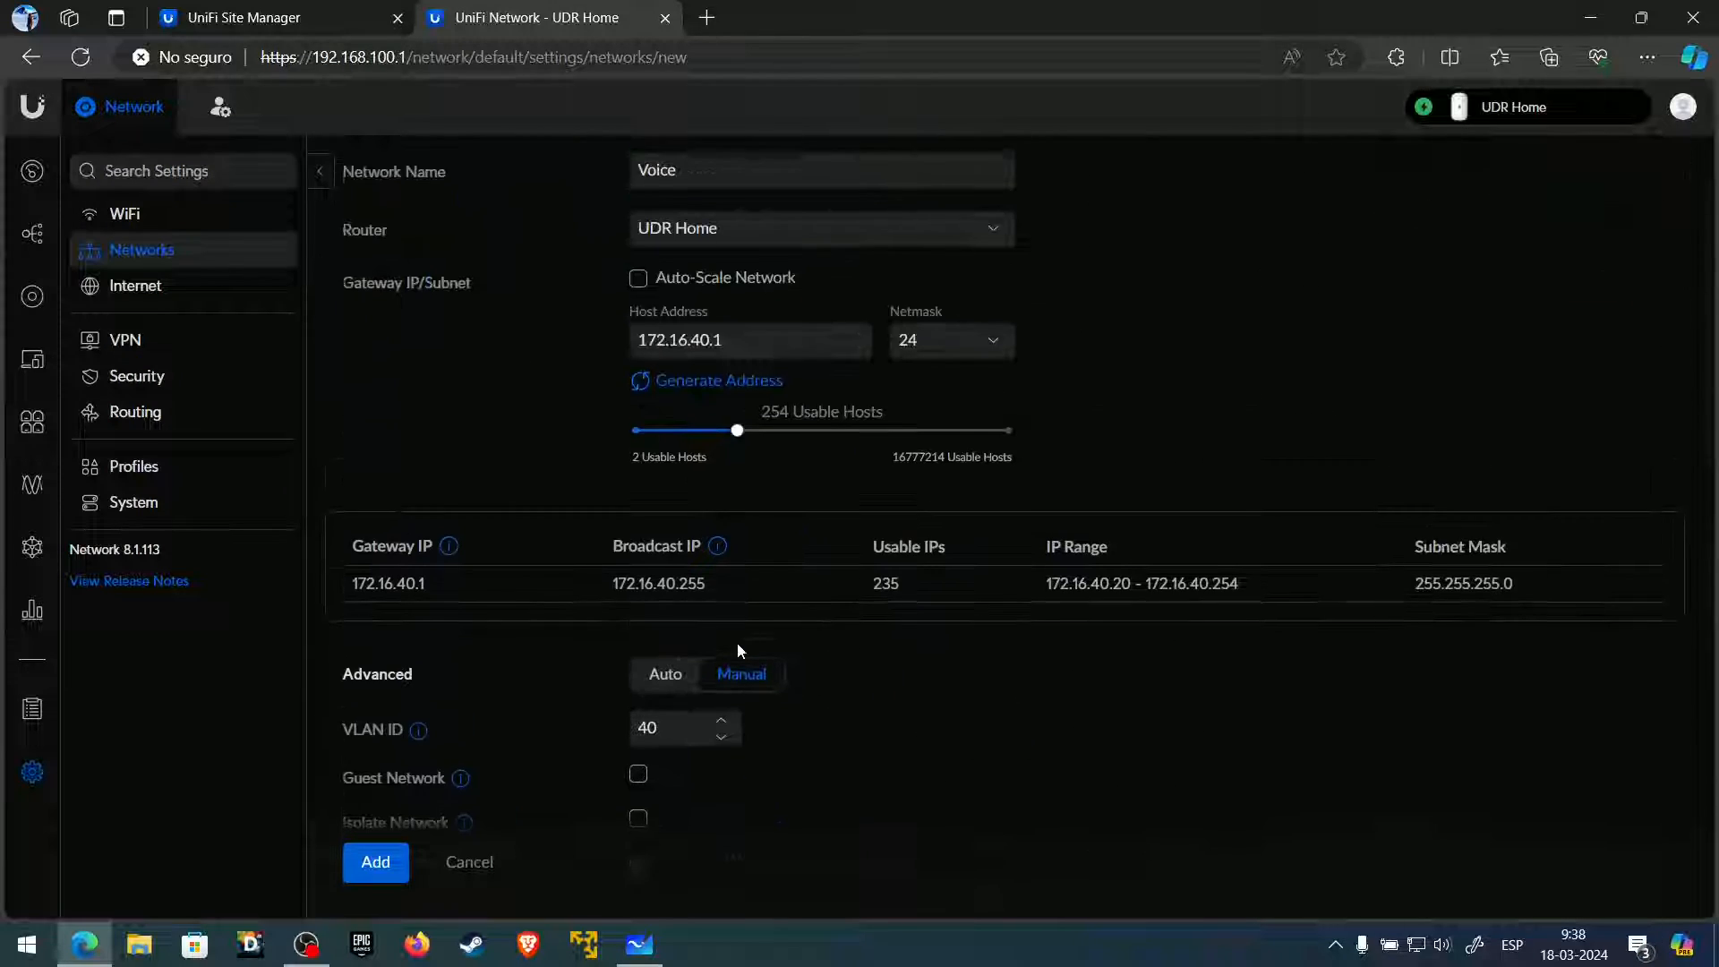
{"action": "scroll", "coordinate": [737, 643], "scroll_direction": "down", "scroll_amount": 6}
{"action": "left_click", "coordinate": [394, 864]}
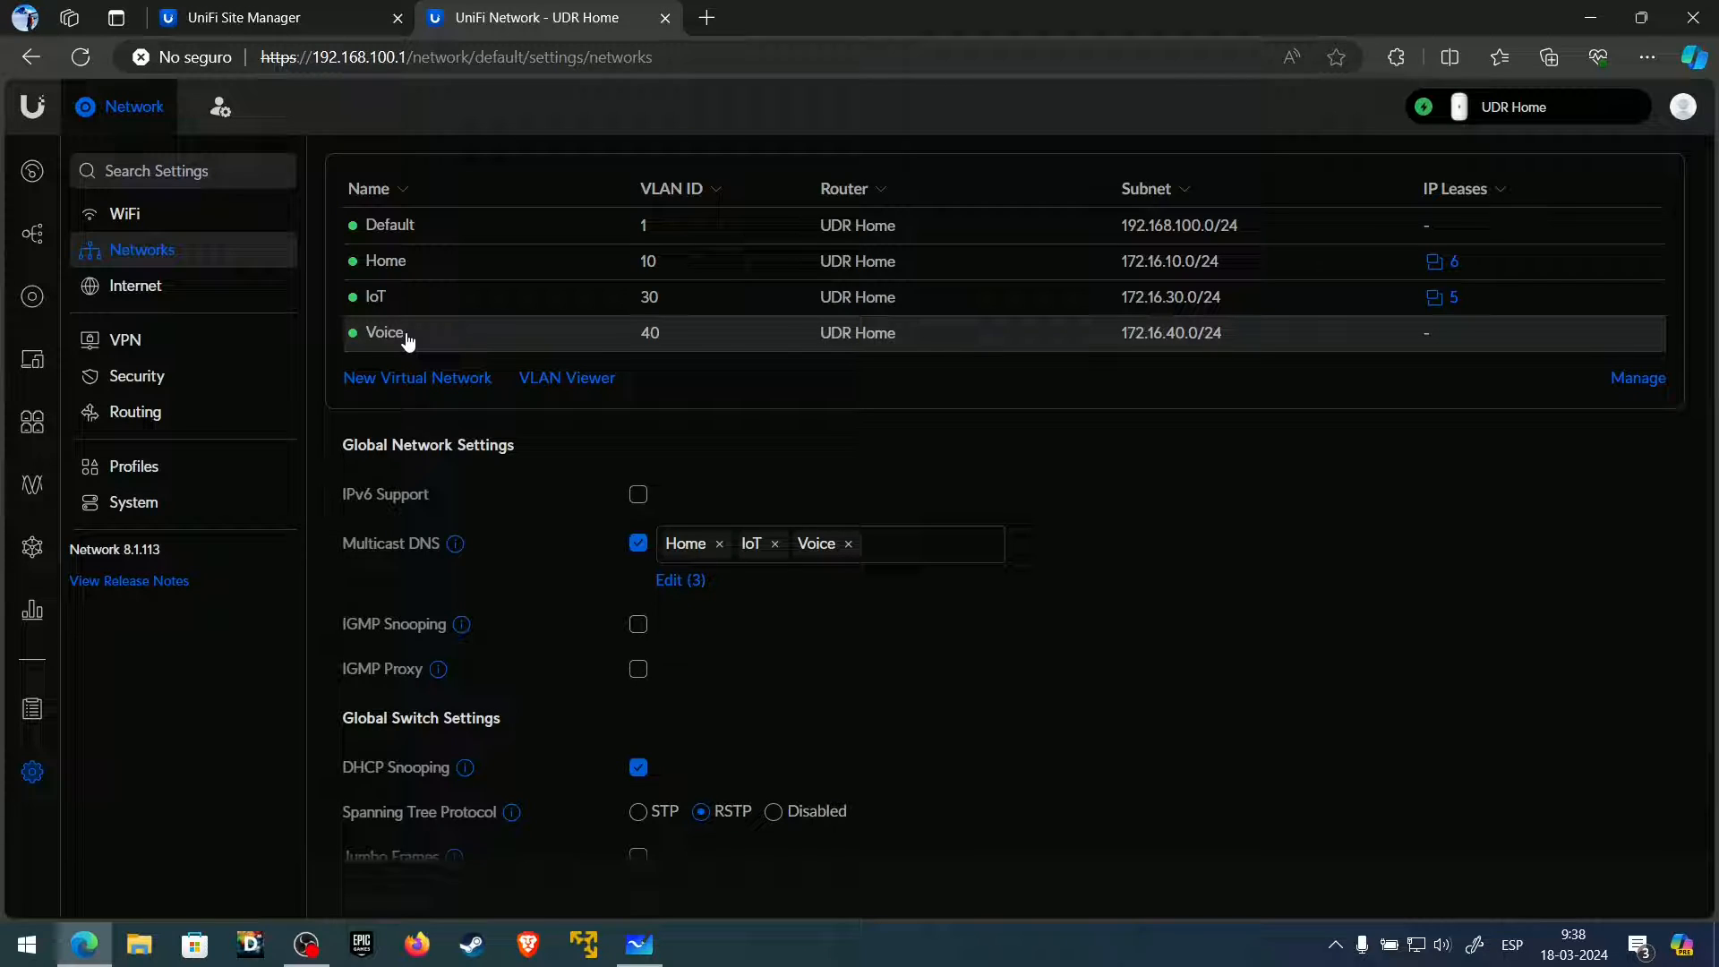
- Start a new Ethernet port profile and name it Home + Voice
{"action": "left_click", "coordinate": [154, 516]}
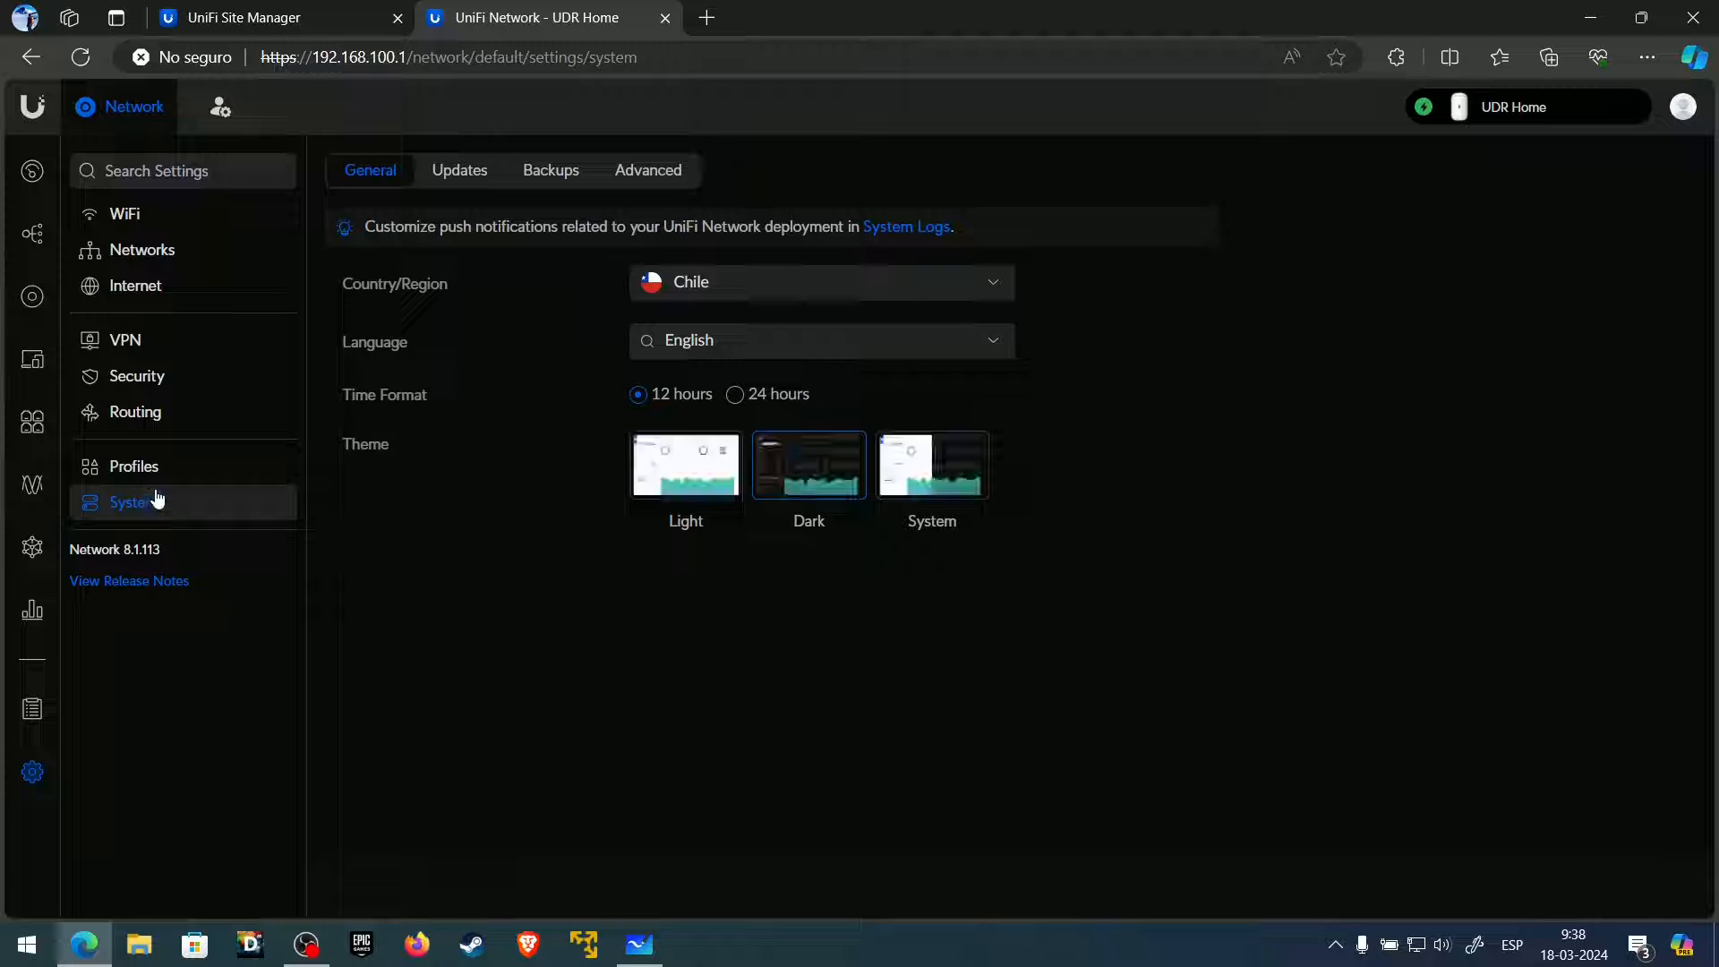
{"action": "left_click", "coordinate": [158, 469]}
{"action": "left_click", "coordinate": [392, 383]}
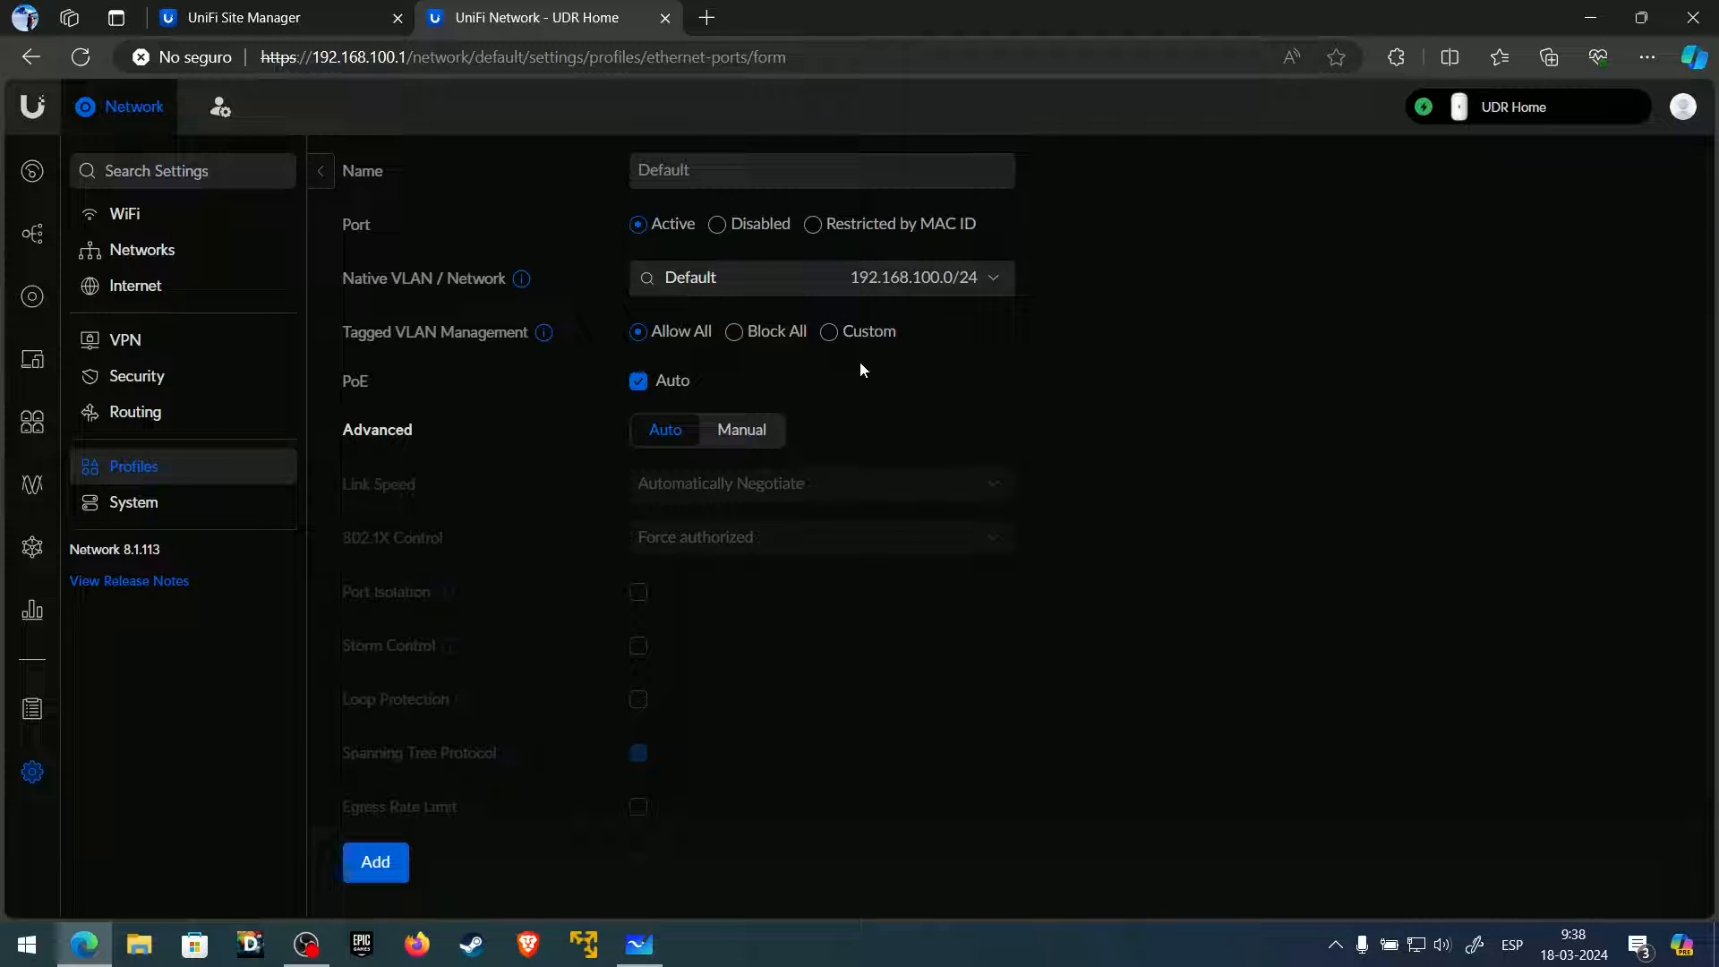
{"action": "left_click", "coordinate": [744, 167]}
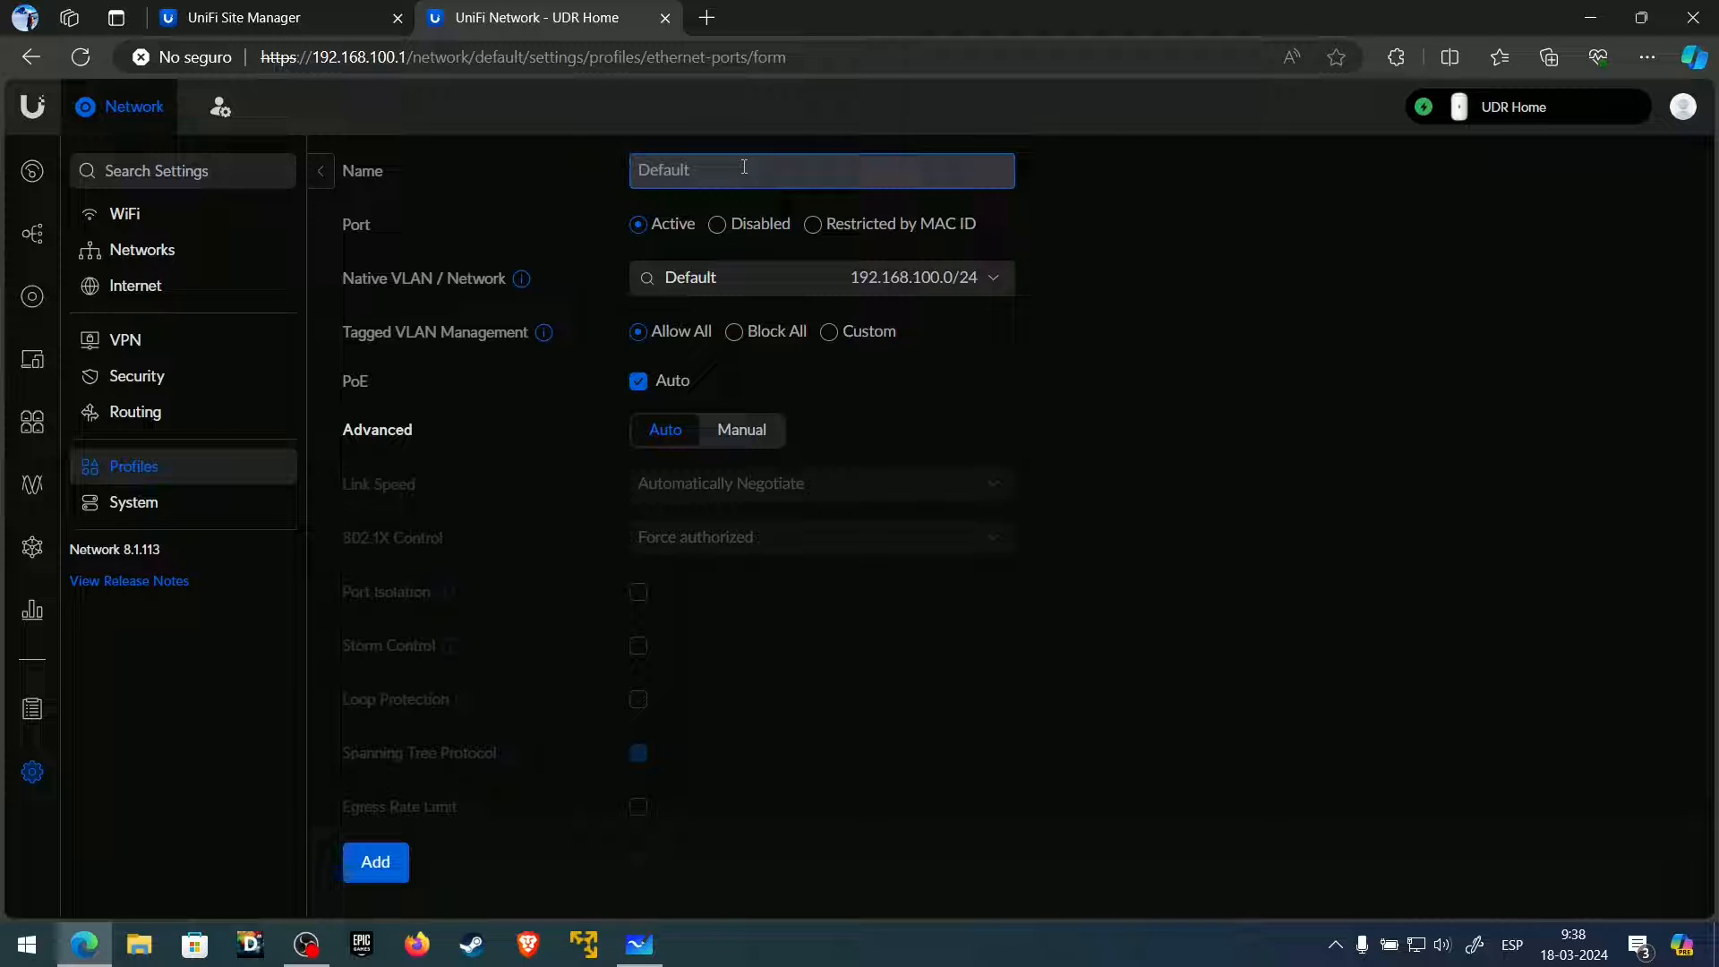
{"action": "type", "text": "Home + Voice"}
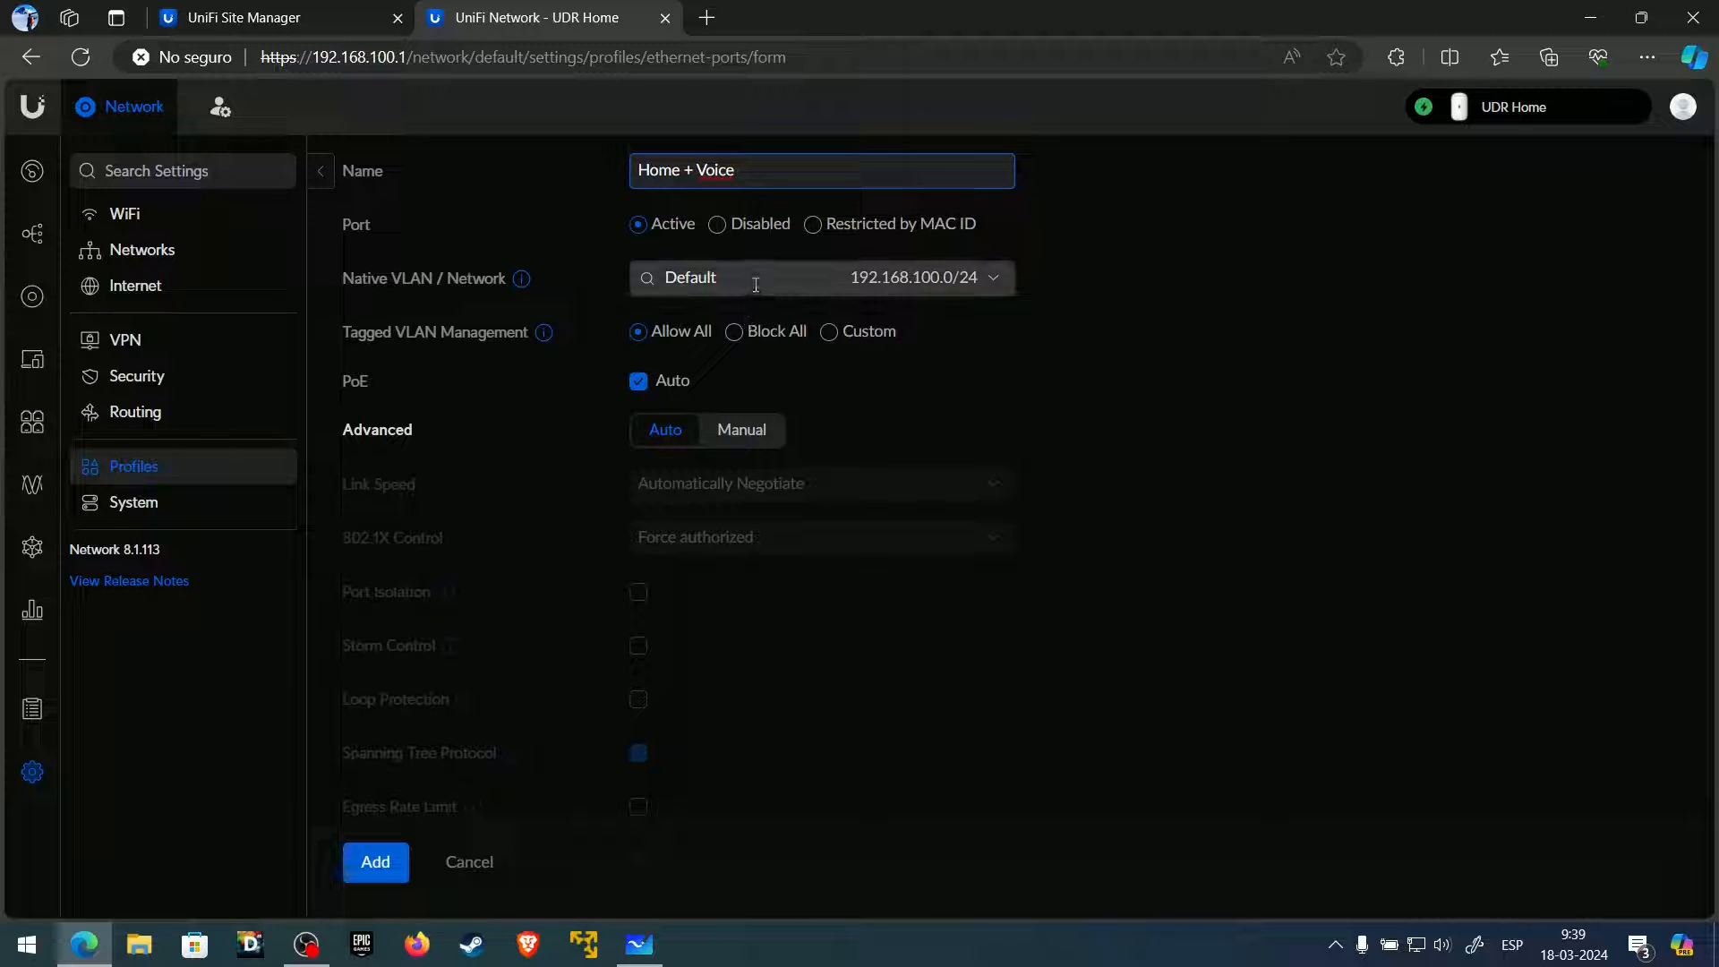
- Set the profile's native network to Home (10) and try Block All for tagged VLAN management
{"action": "mouse_move", "coordinate": [516, 281]}
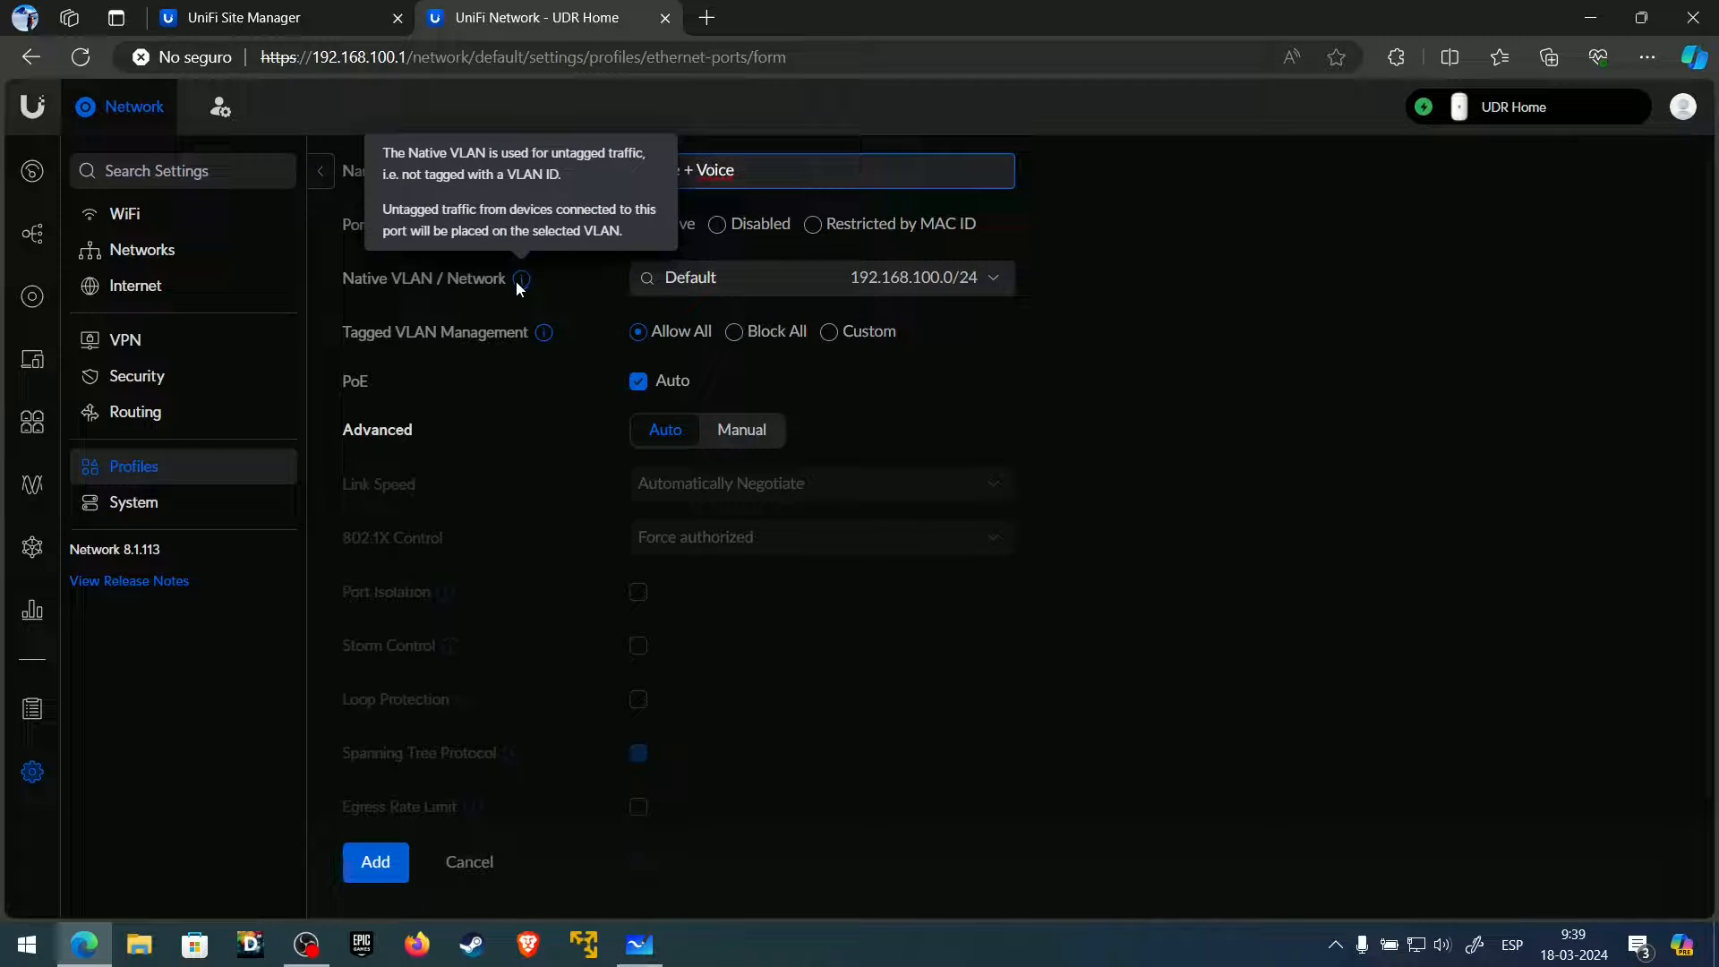
{"action": "left_click", "coordinate": [754, 281]}
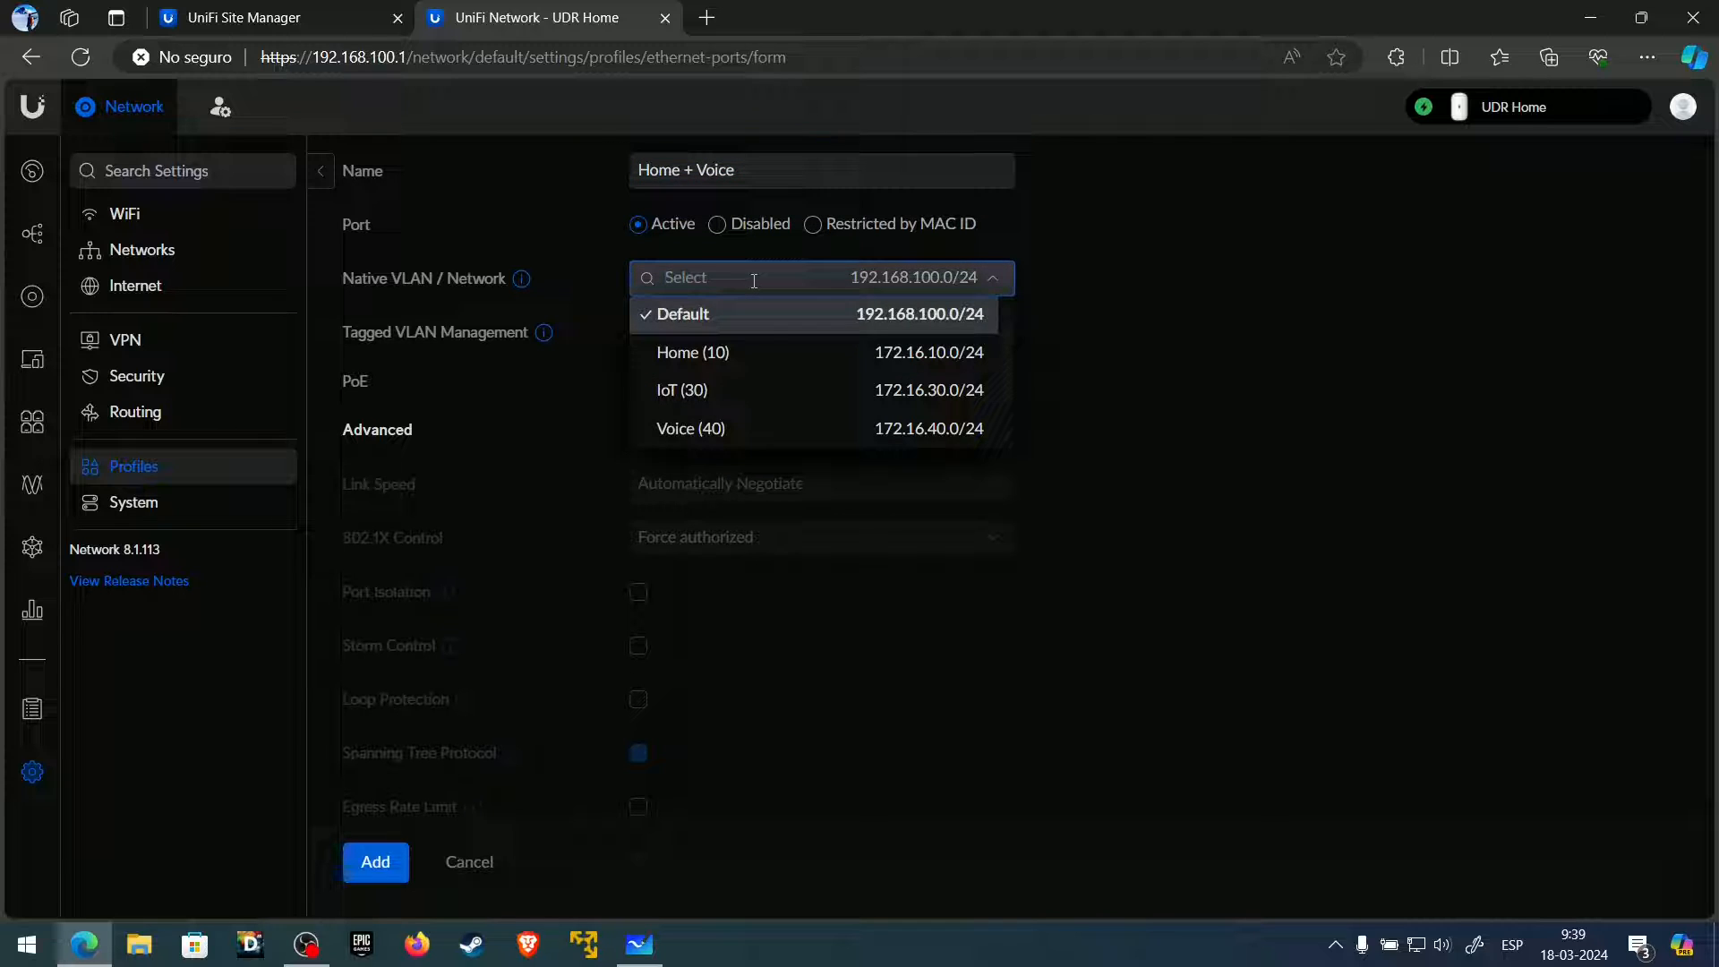
{"action": "left_click", "coordinate": [811, 362]}
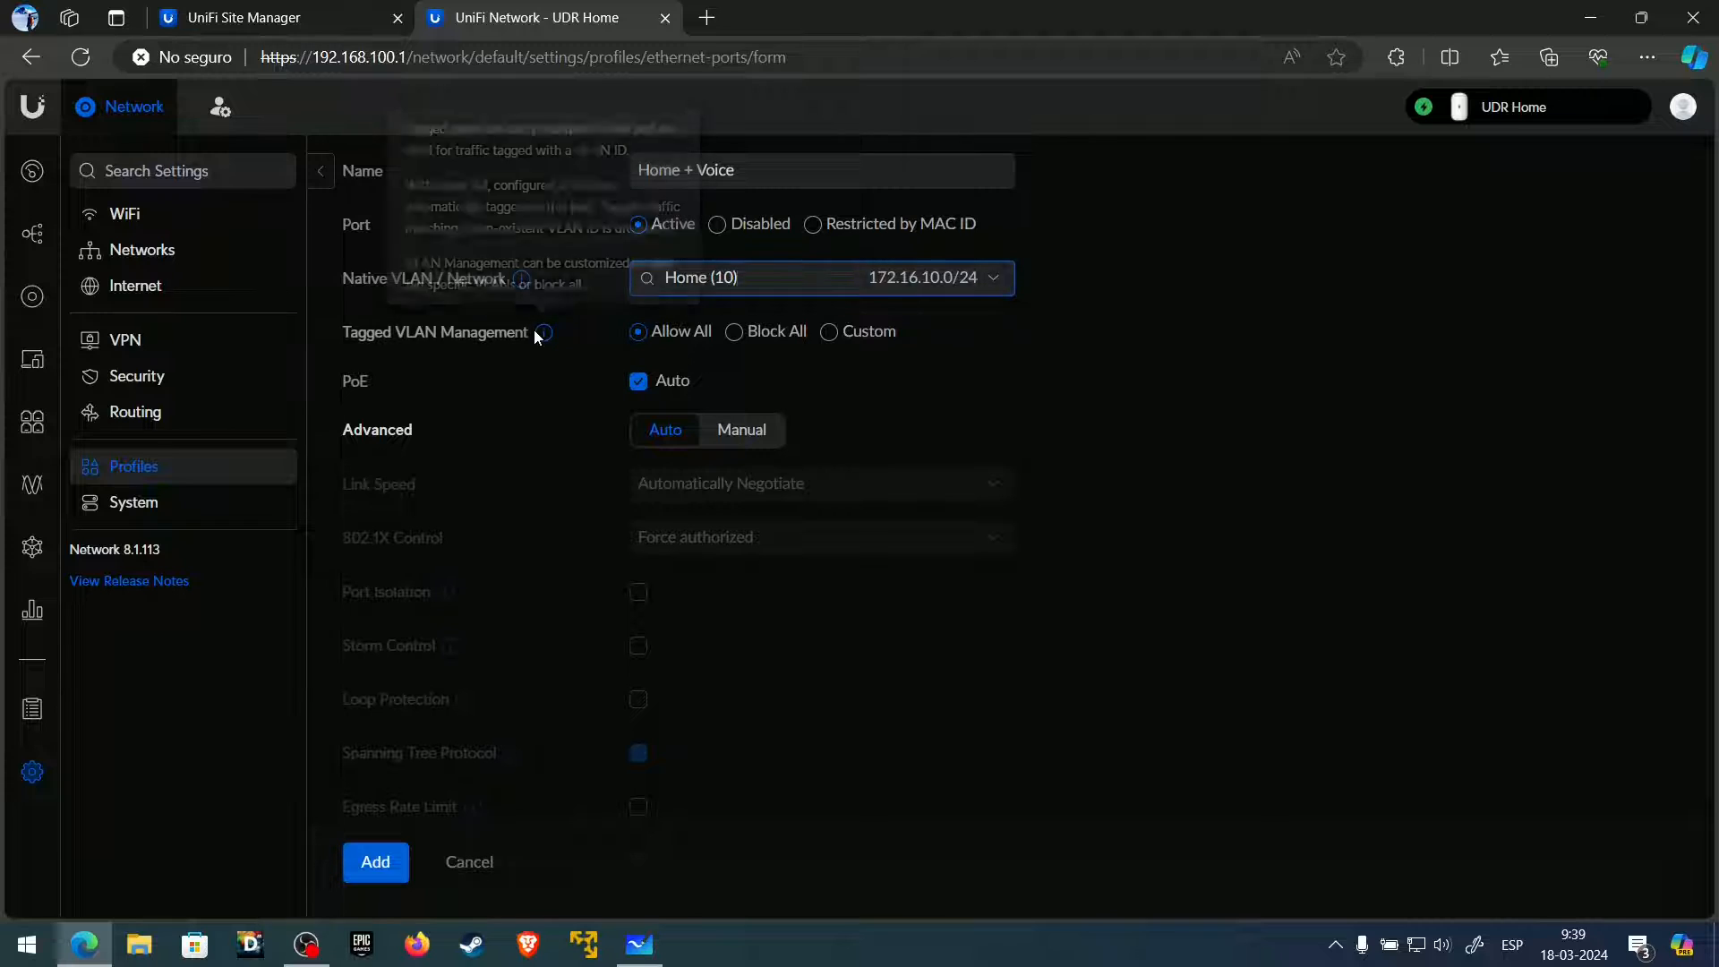
{"action": "left_click", "coordinate": [743, 337]}
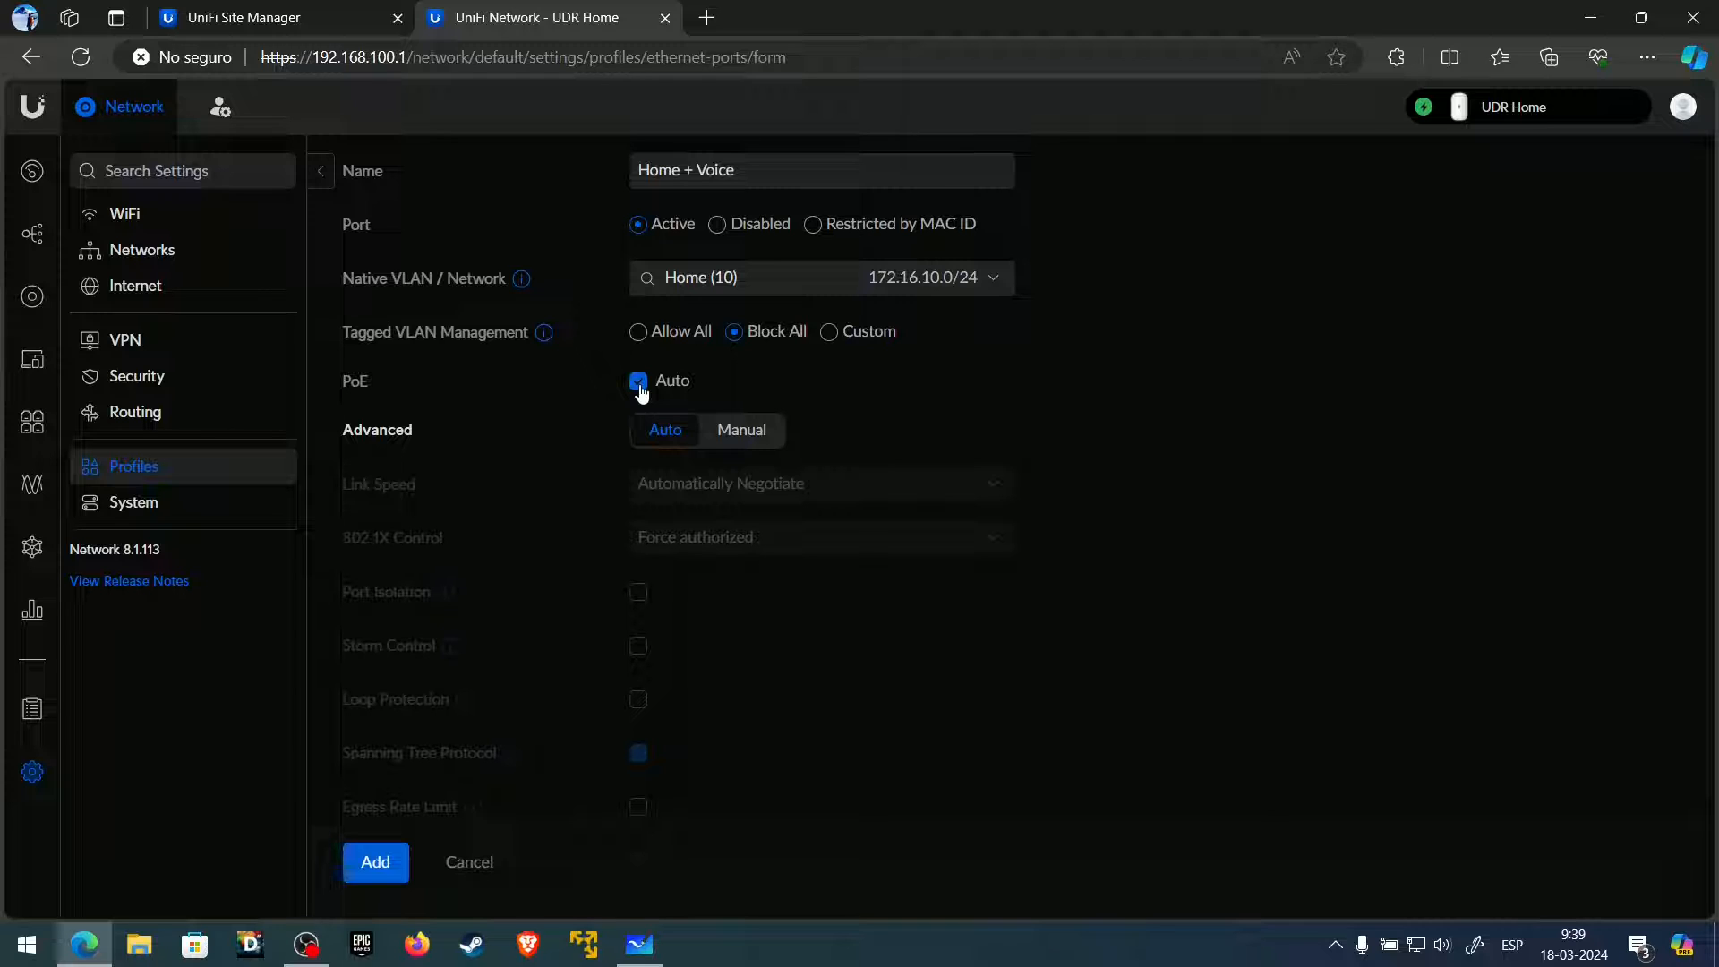
- Switch the profile's advanced settings to Manual, try the 100Mbps HDX link speed and return it to Automatically Negotiate
{"action": "left_click", "coordinate": [741, 429]}
{"action": "scroll", "coordinate": [760, 439], "scroll_direction": "down", "scroll_amount": 1}
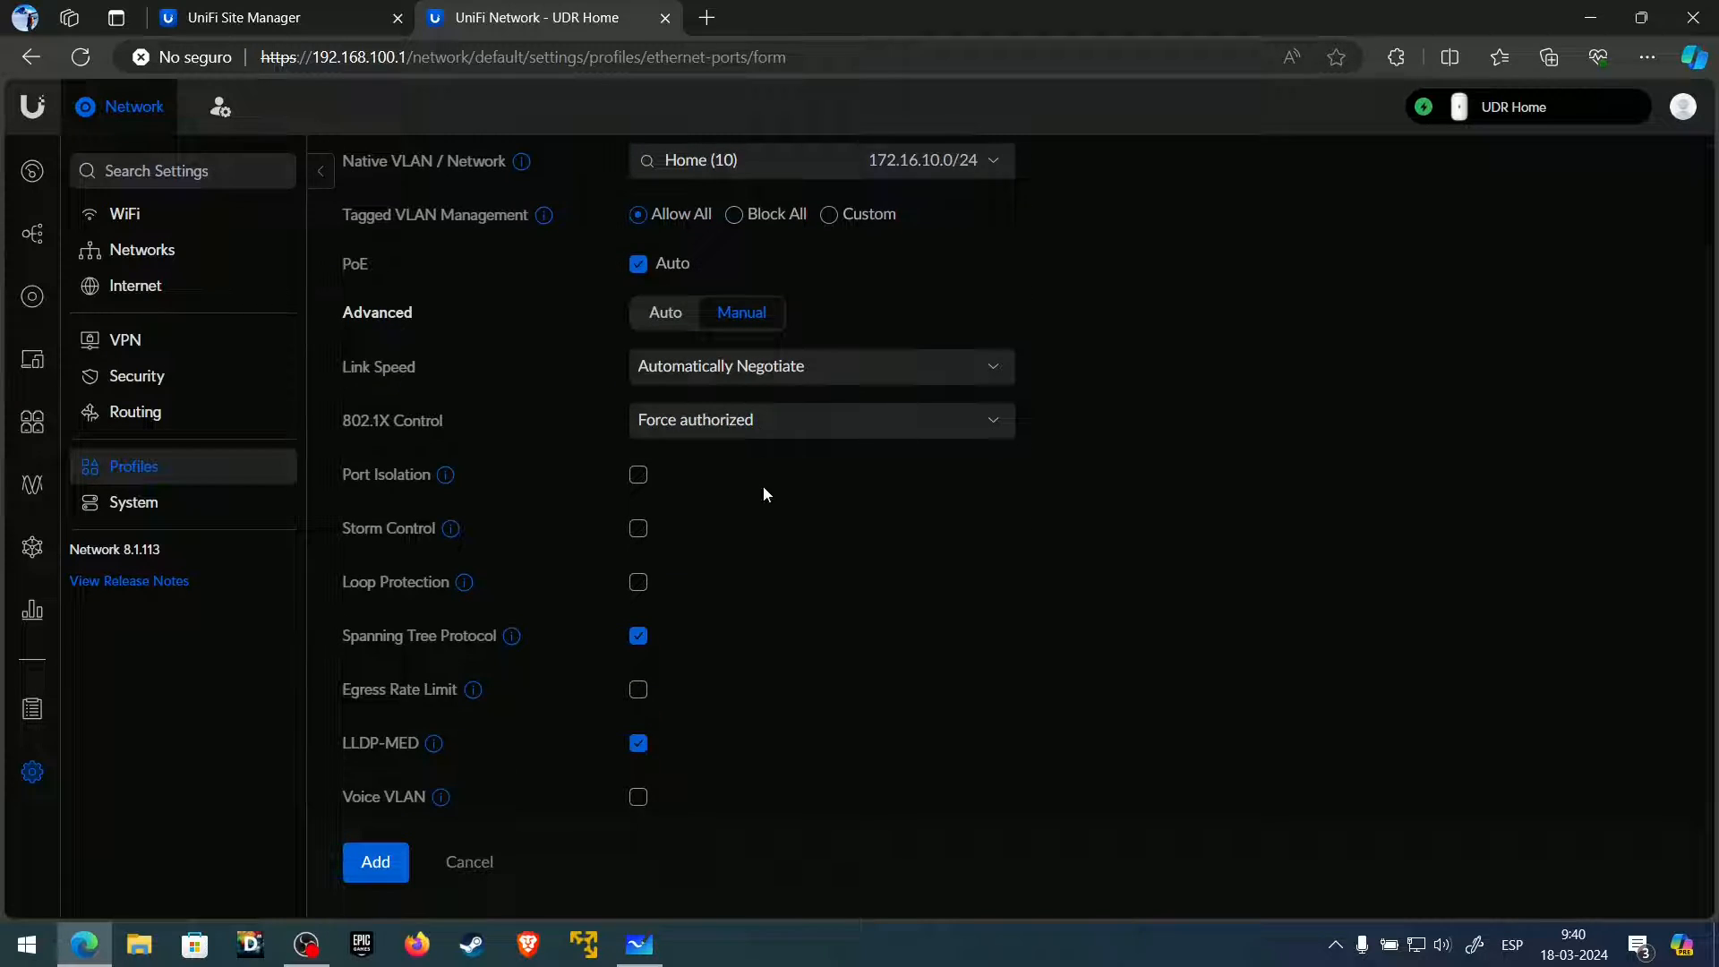
{"action": "left_click", "coordinate": [813, 374]}
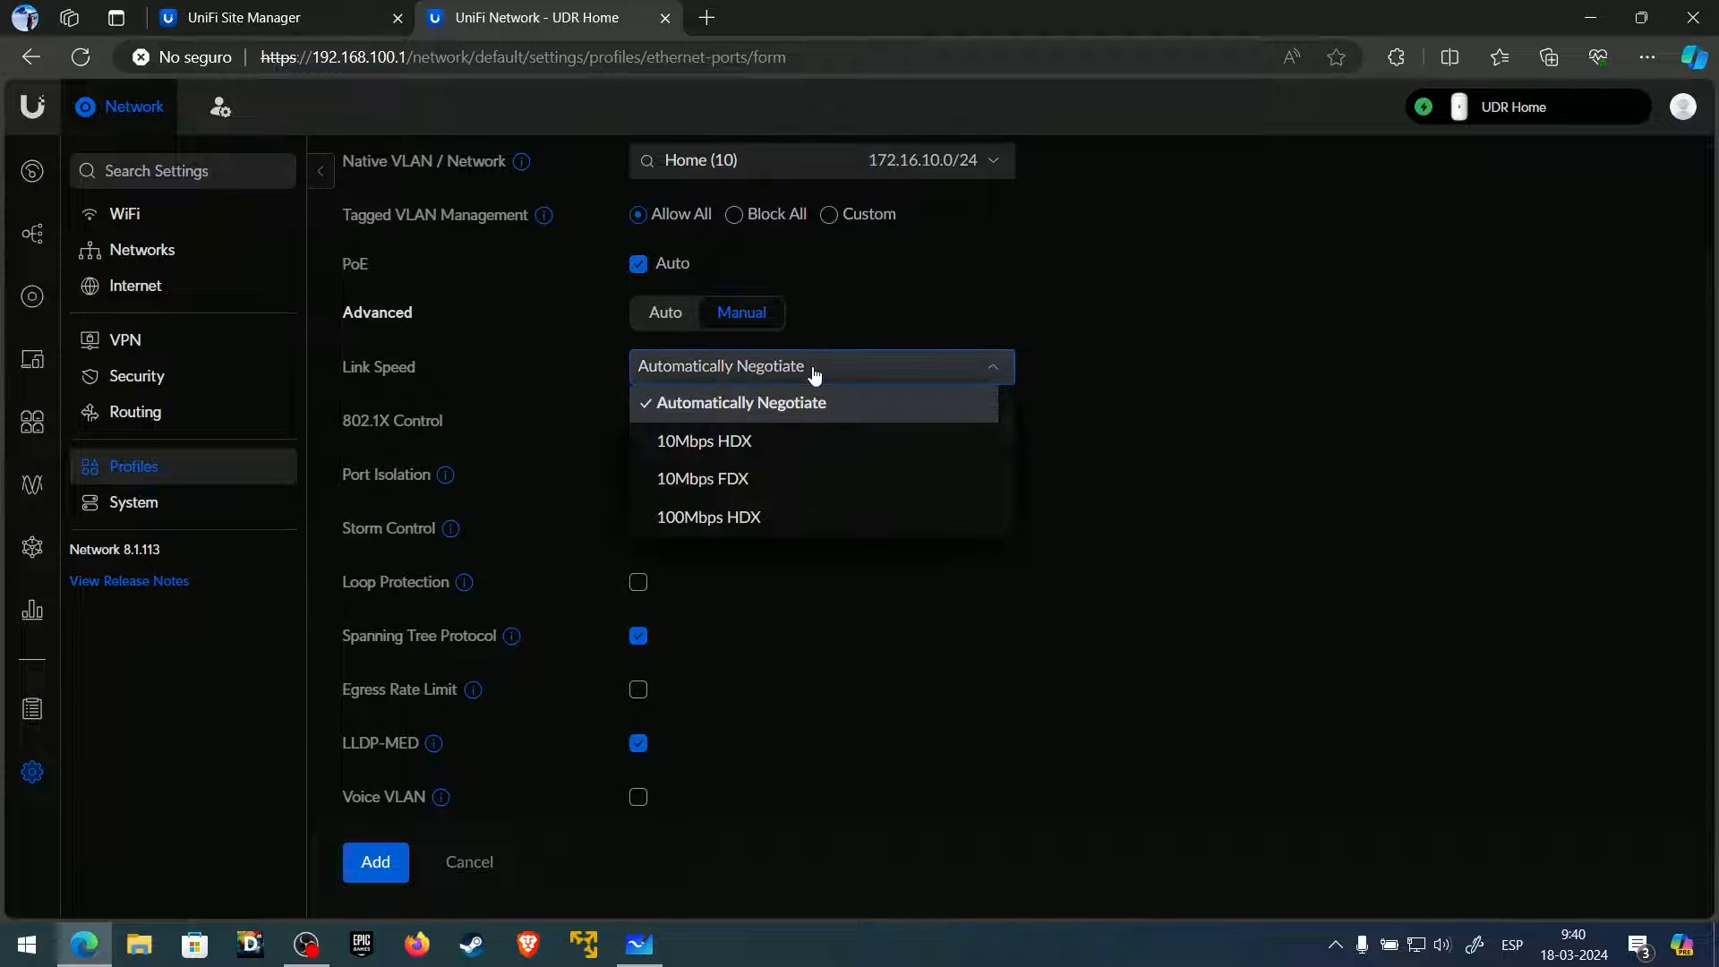
{"action": "left_click", "coordinate": [823, 518]}
{"action": "left_click", "coordinate": [804, 368]}
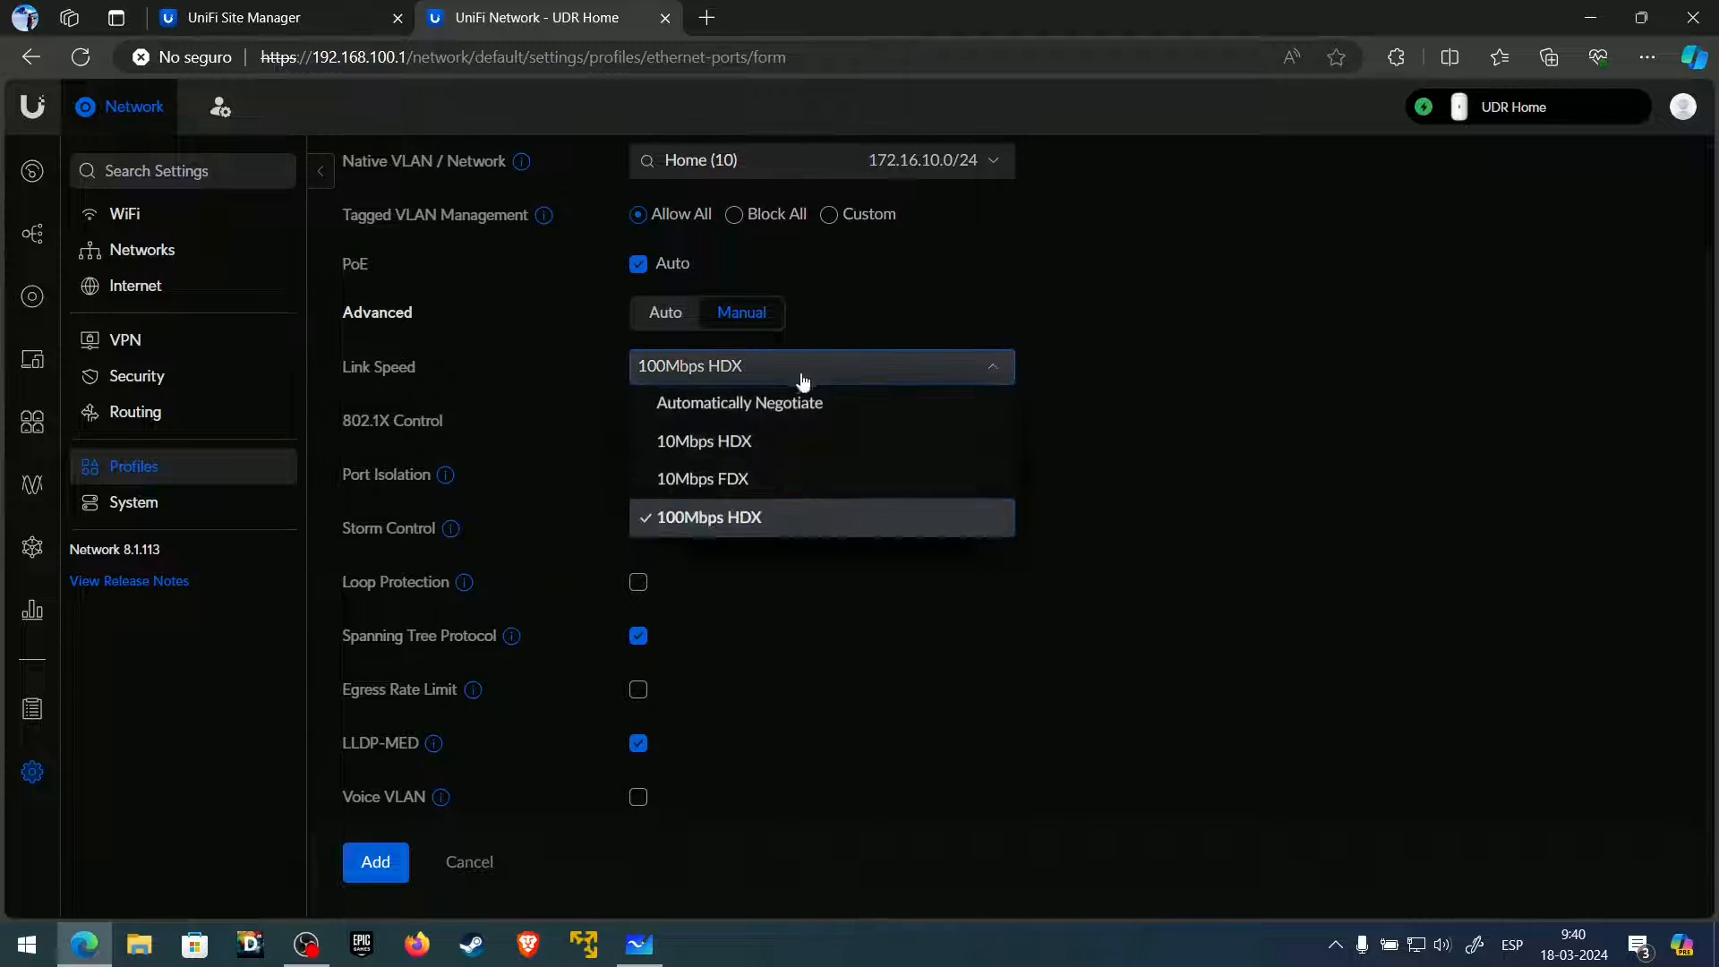
{"action": "left_click", "coordinate": [791, 402]}
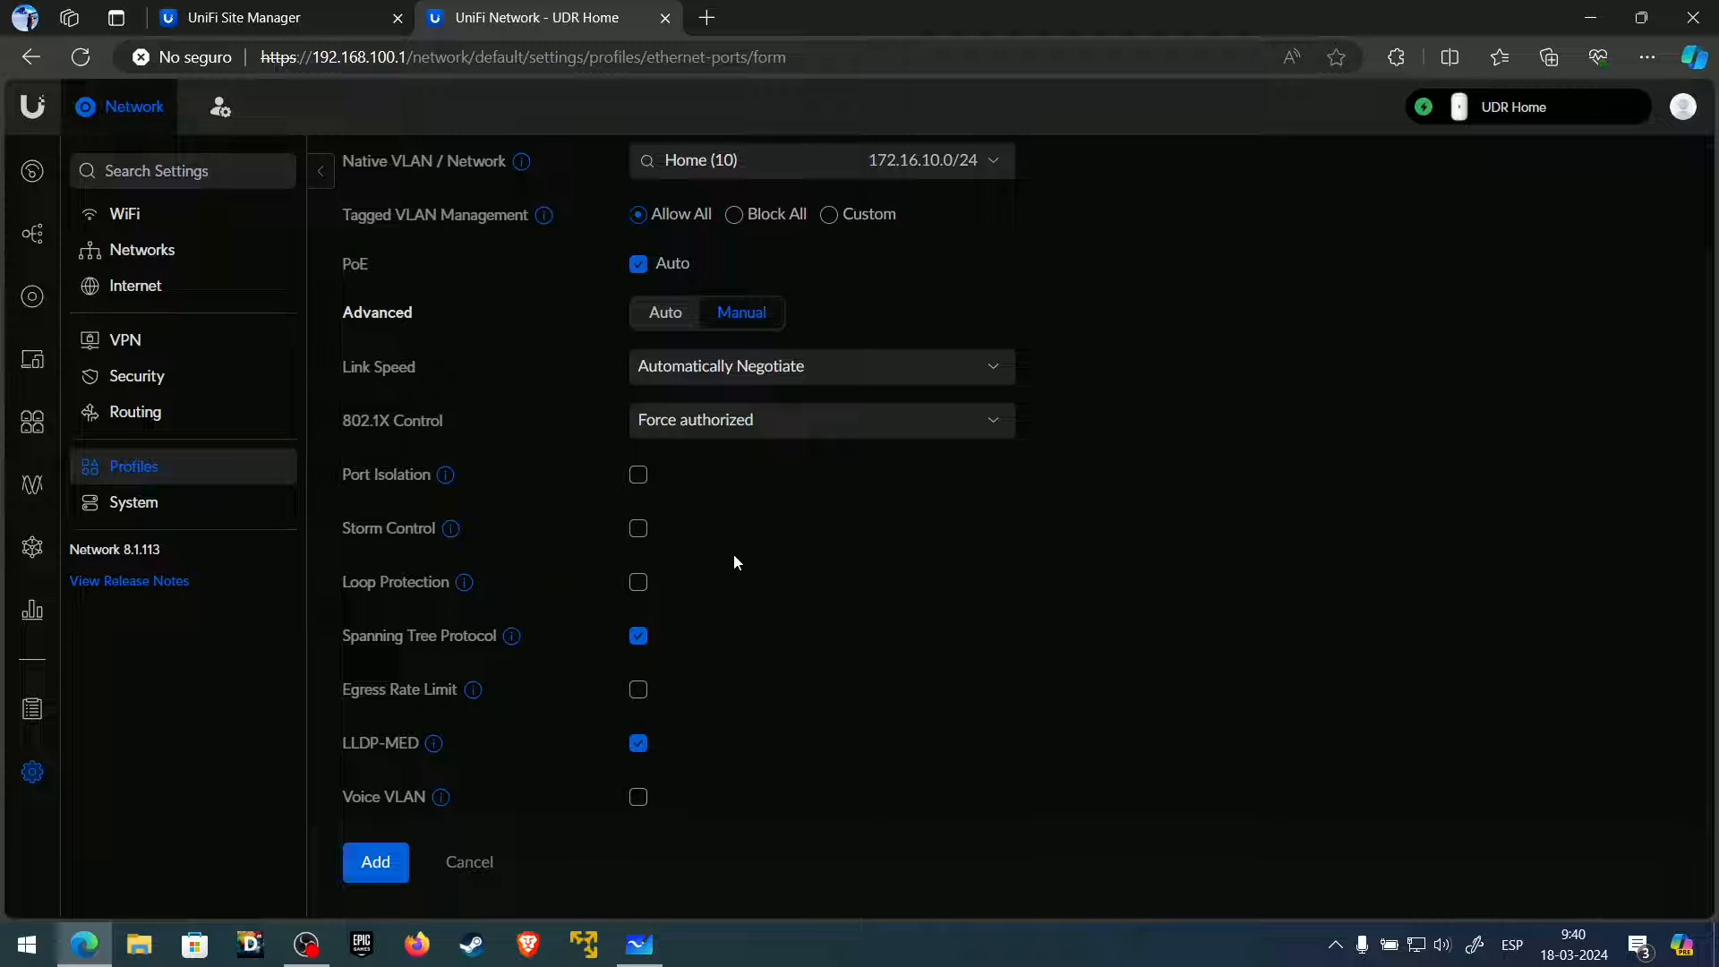
- Enable Voice VLAN with the Voice (40) network and add the Home + Voice profile
{"action": "mouse_move", "coordinate": [452, 530]}
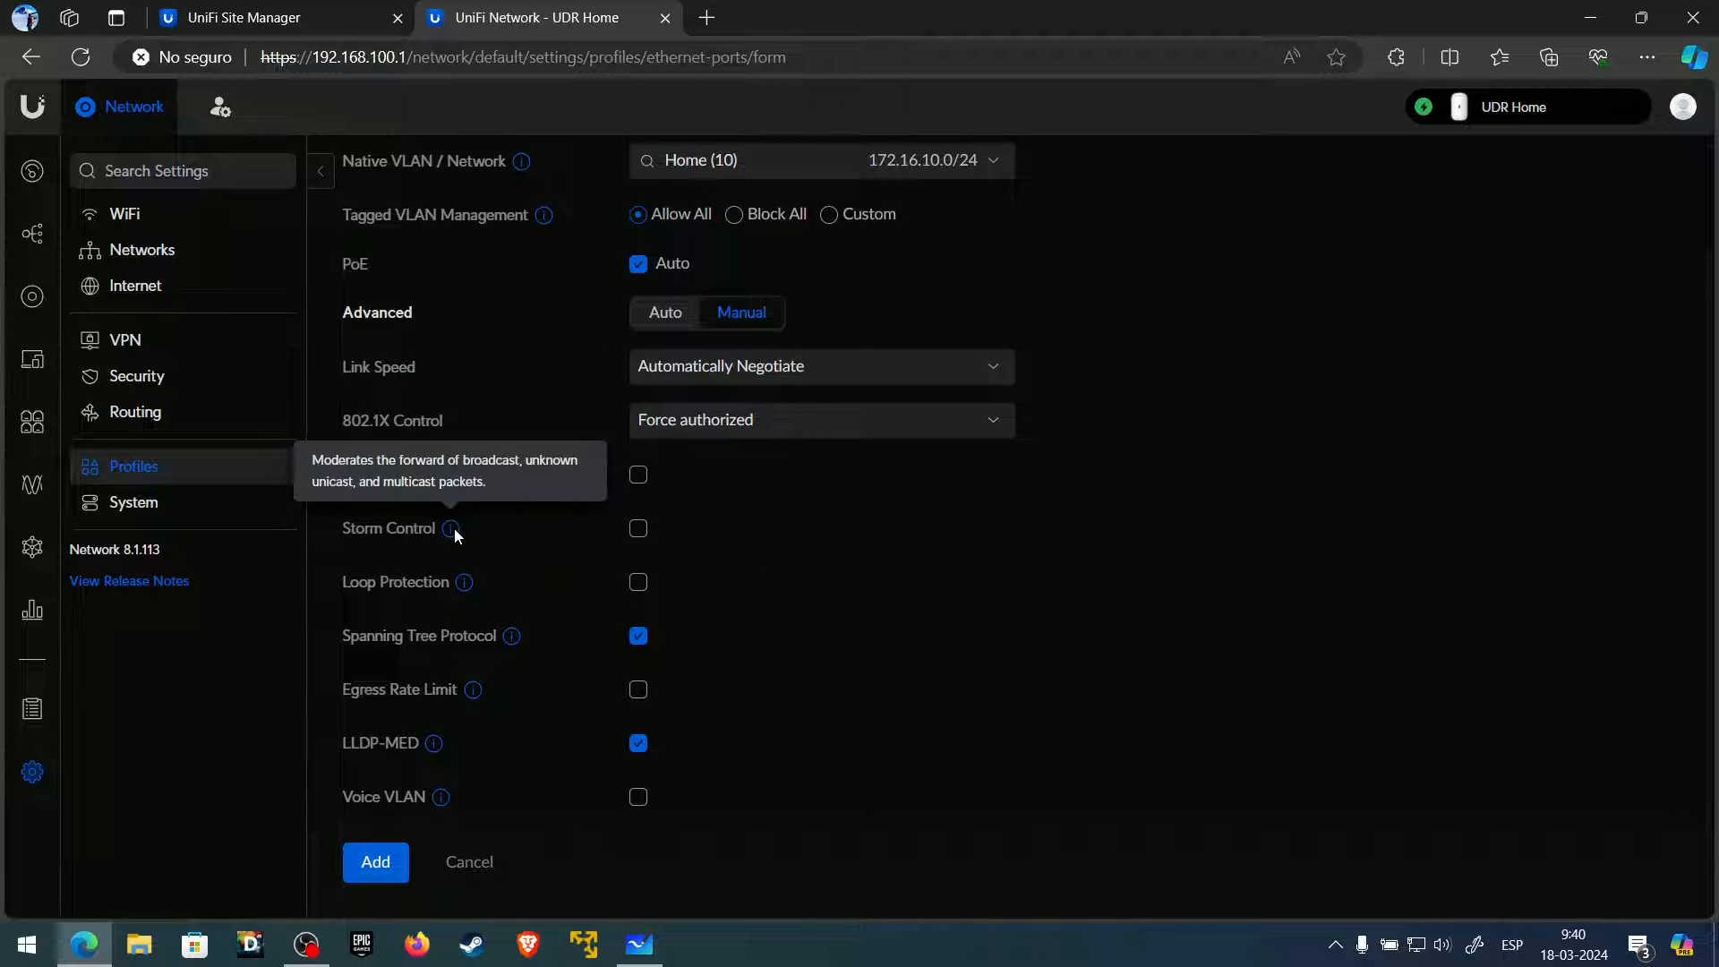
{"action": "scroll", "coordinate": [705, 572], "scroll_direction": "down", "scroll_amount": 1}
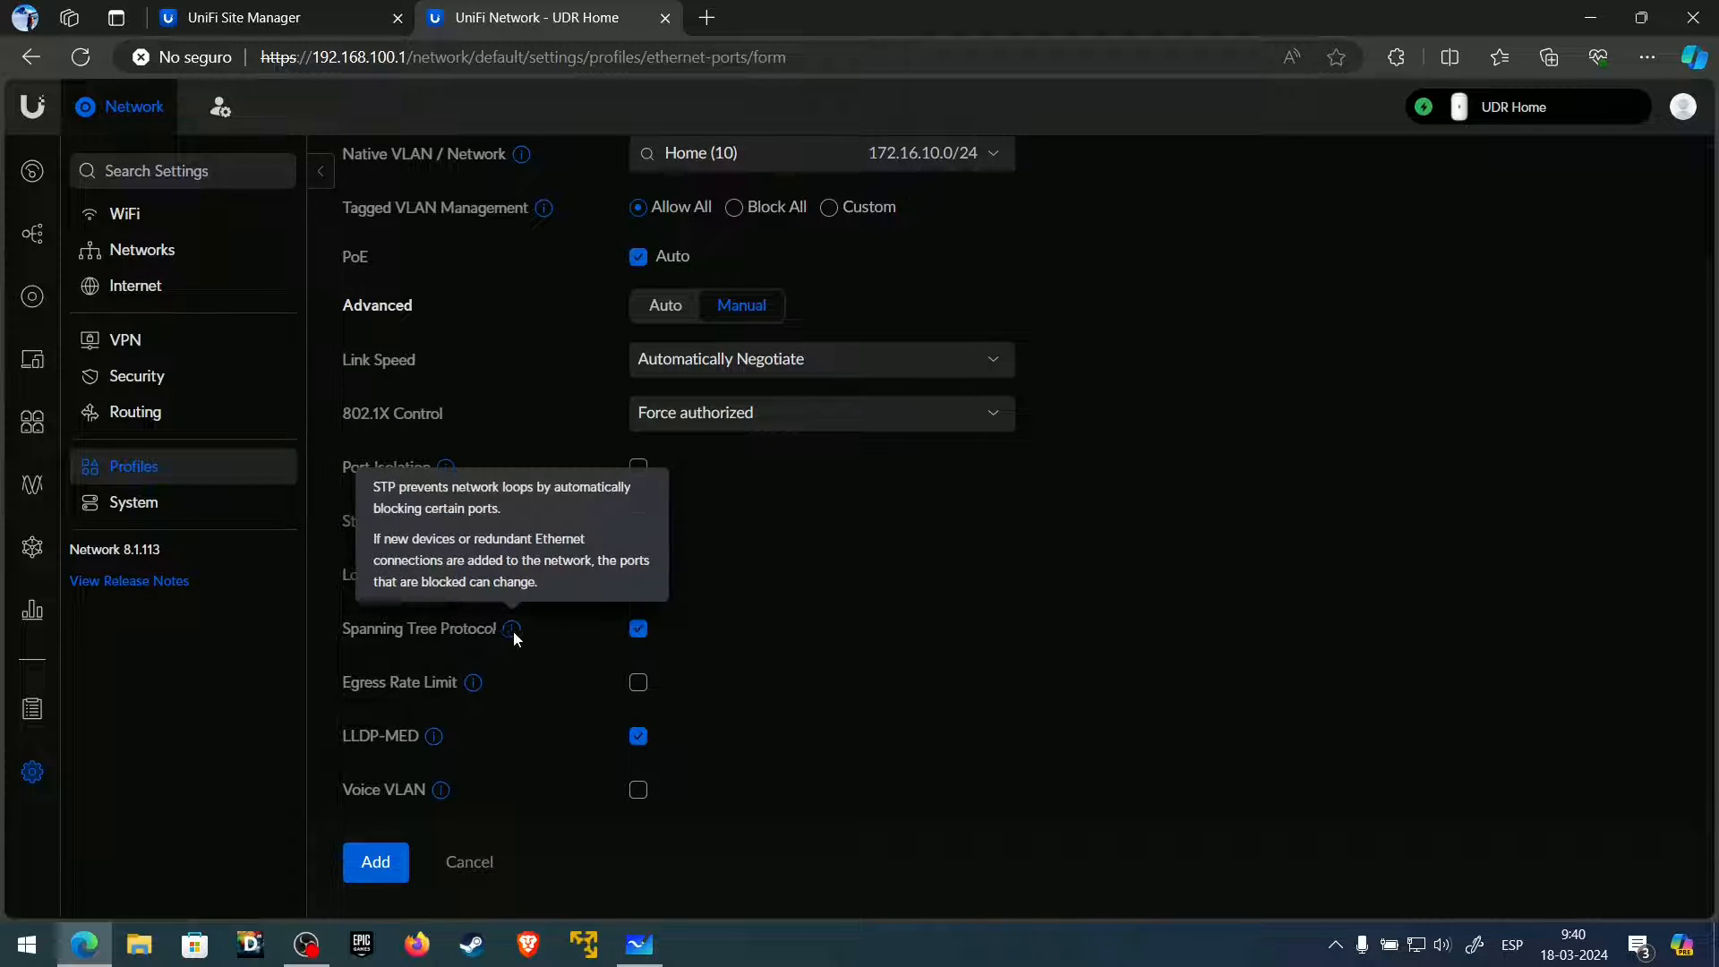
{"action": "mouse_move", "coordinate": [515, 632]}
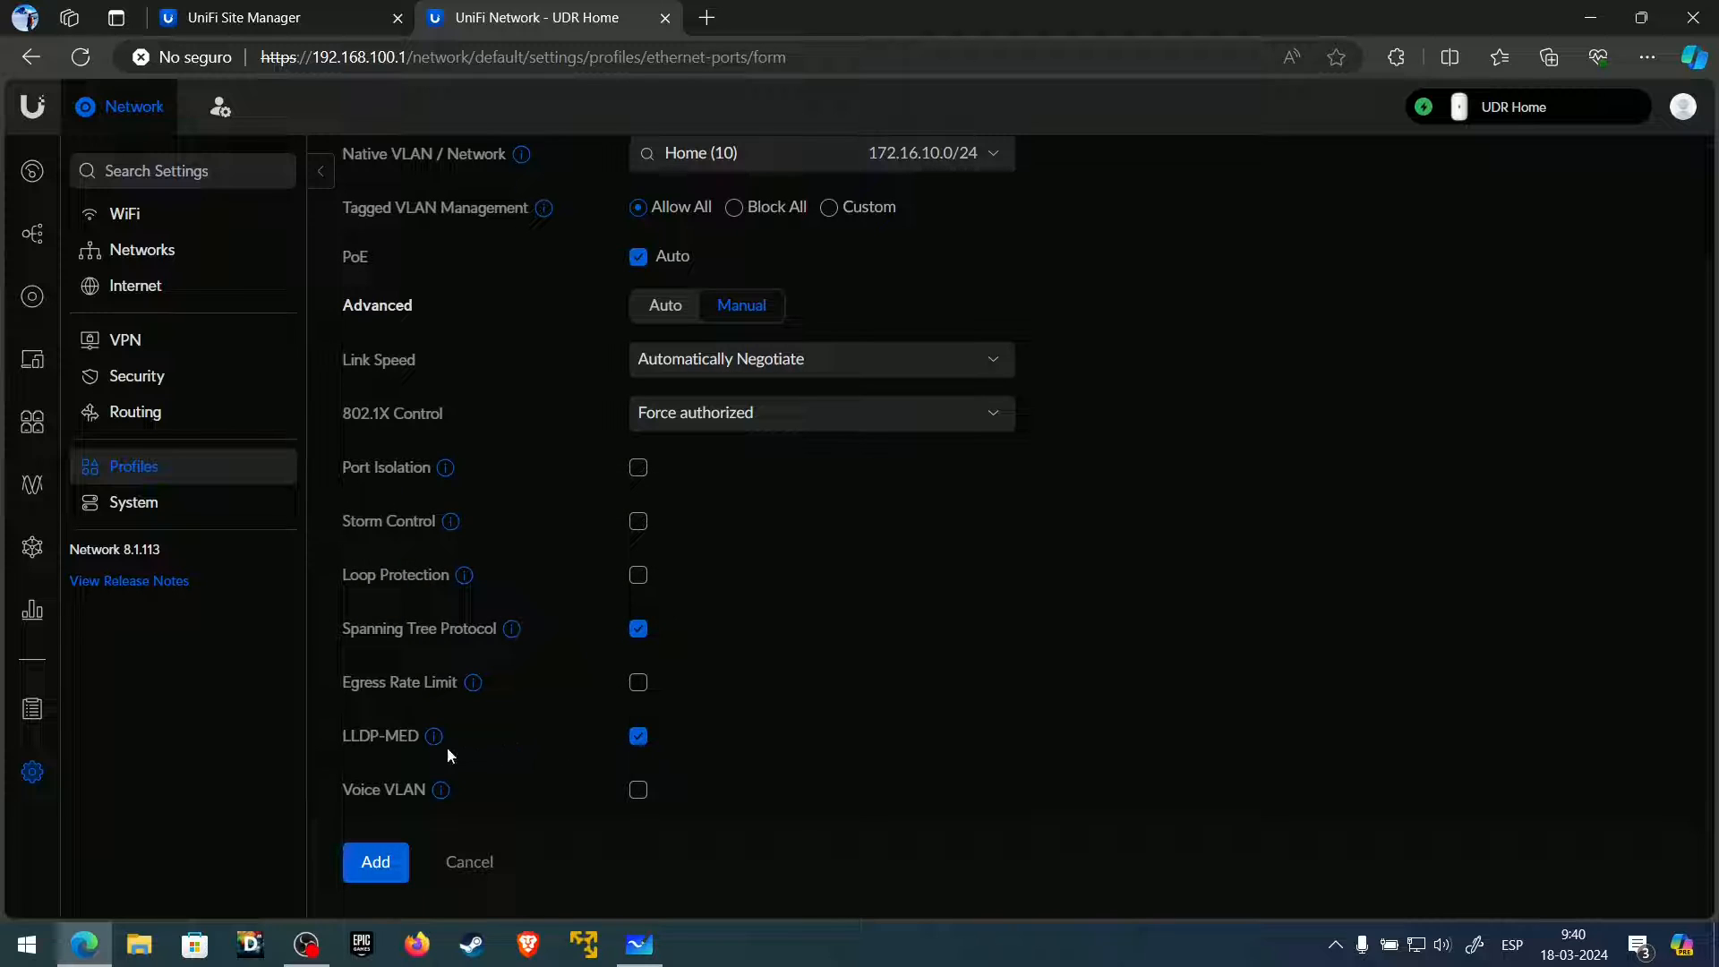
{"action": "mouse_move", "coordinate": [435, 741]}
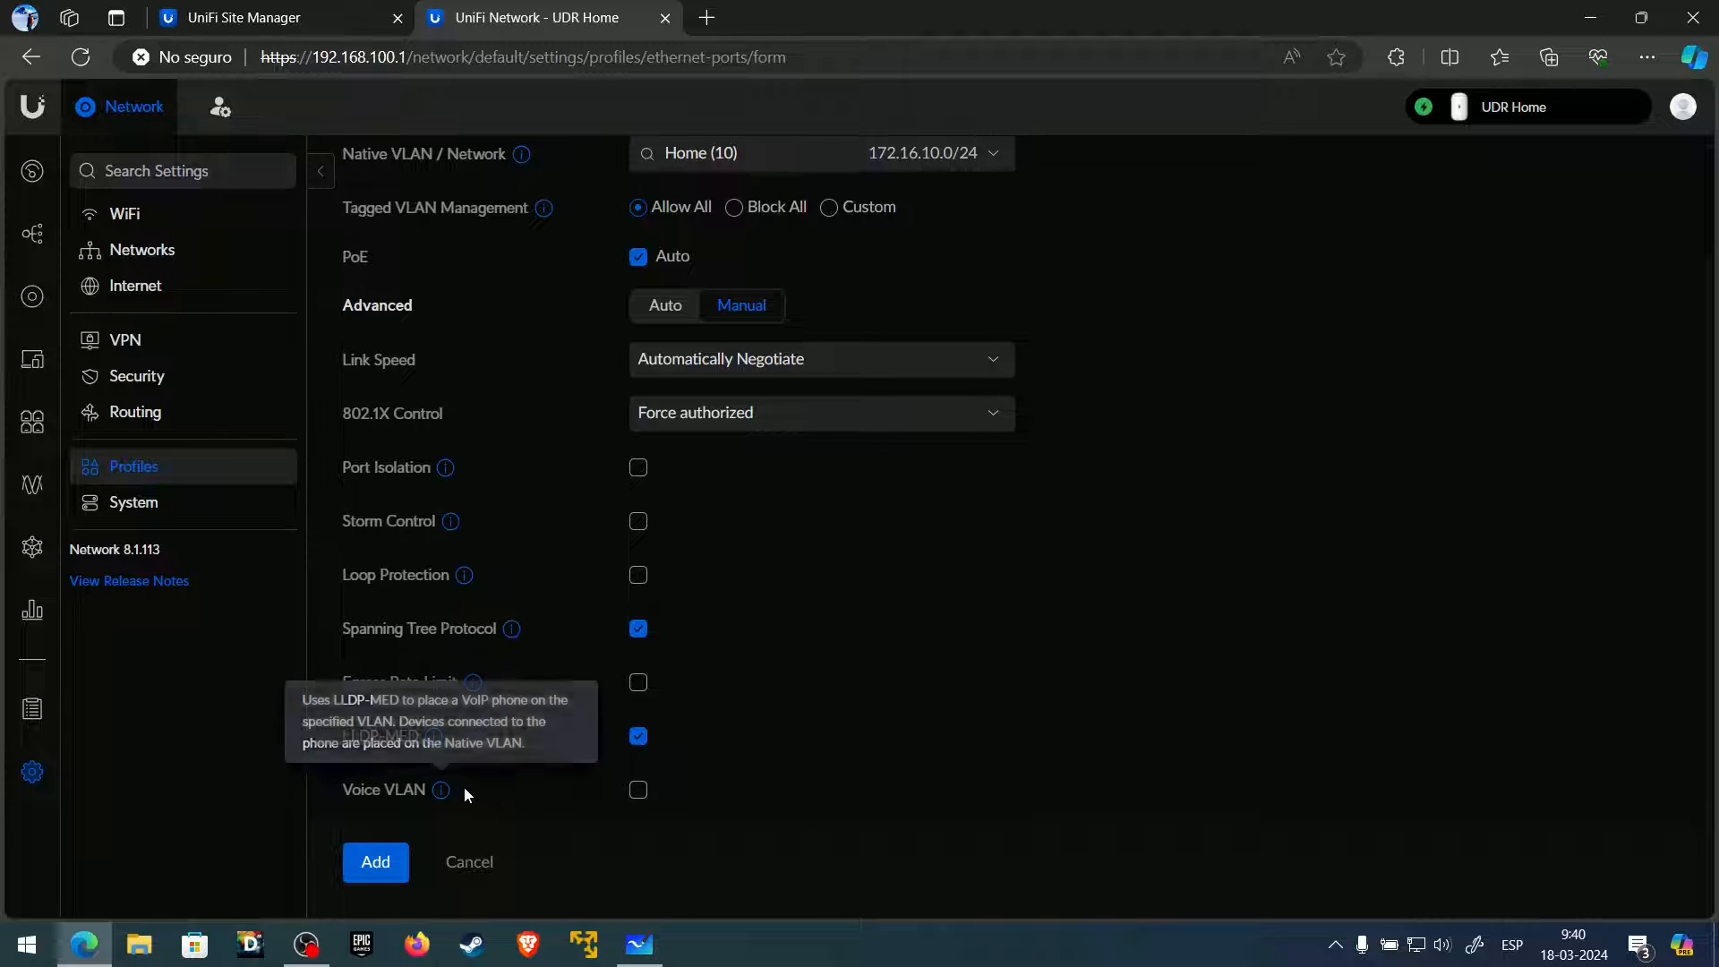
{"action": "left_click", "coordinate": [638, 792]}
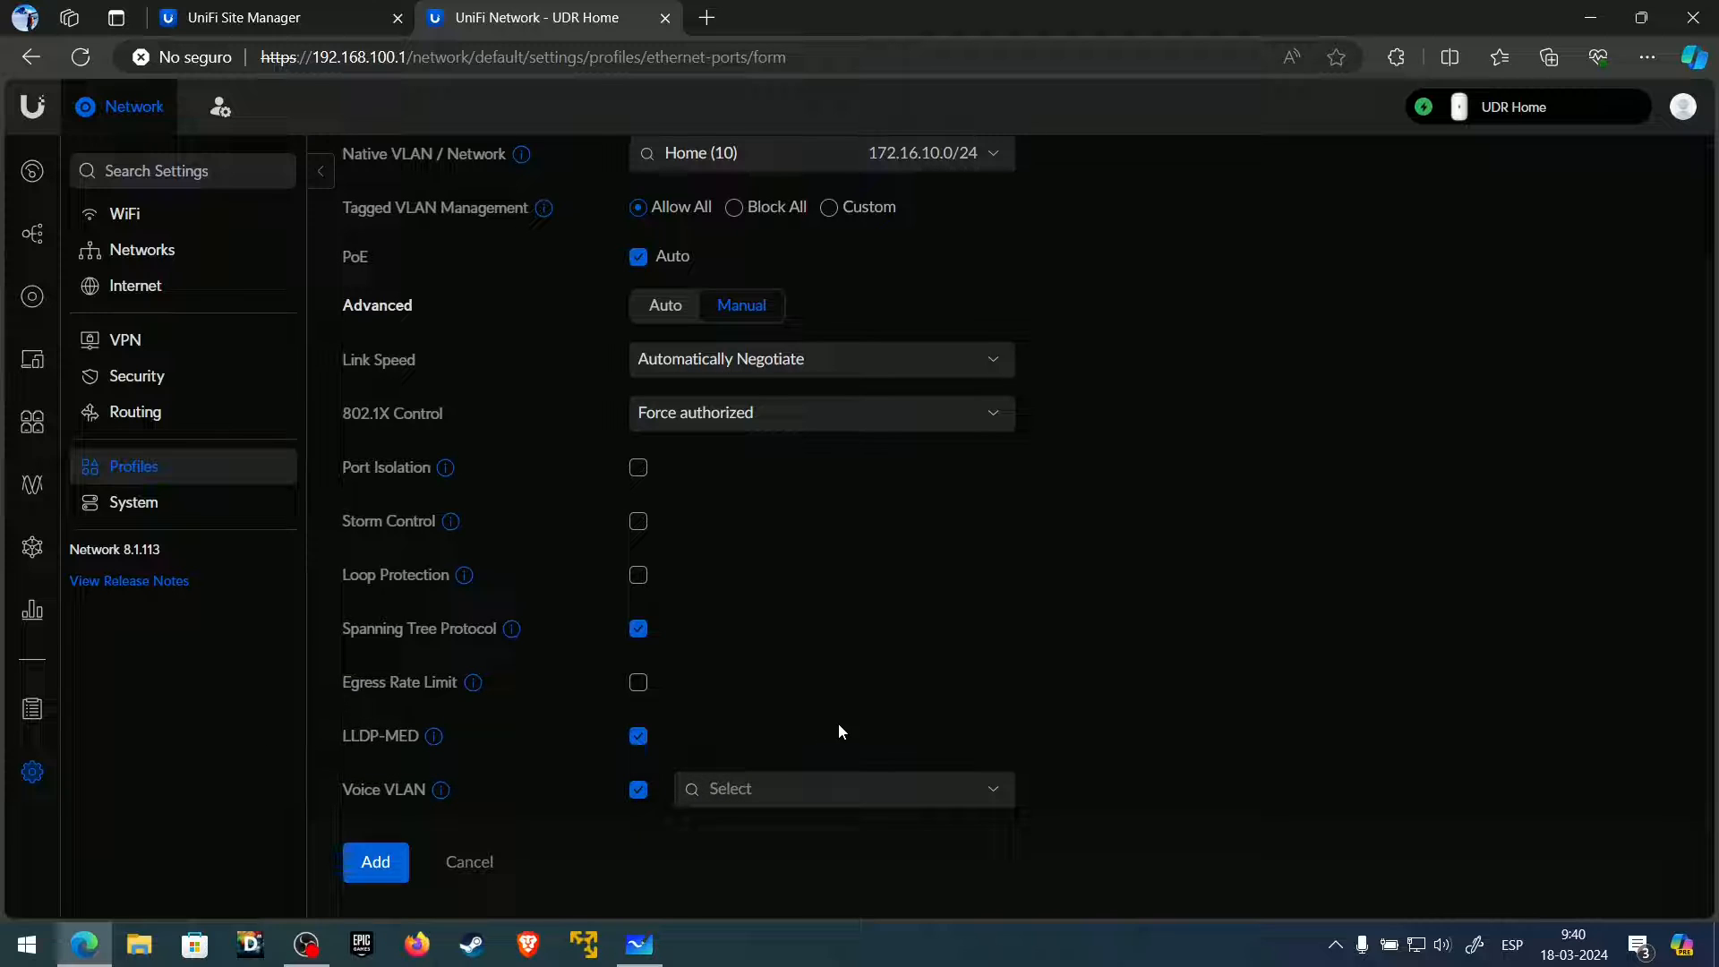
{"action": "left_click", "coordinate": [847, 788]}
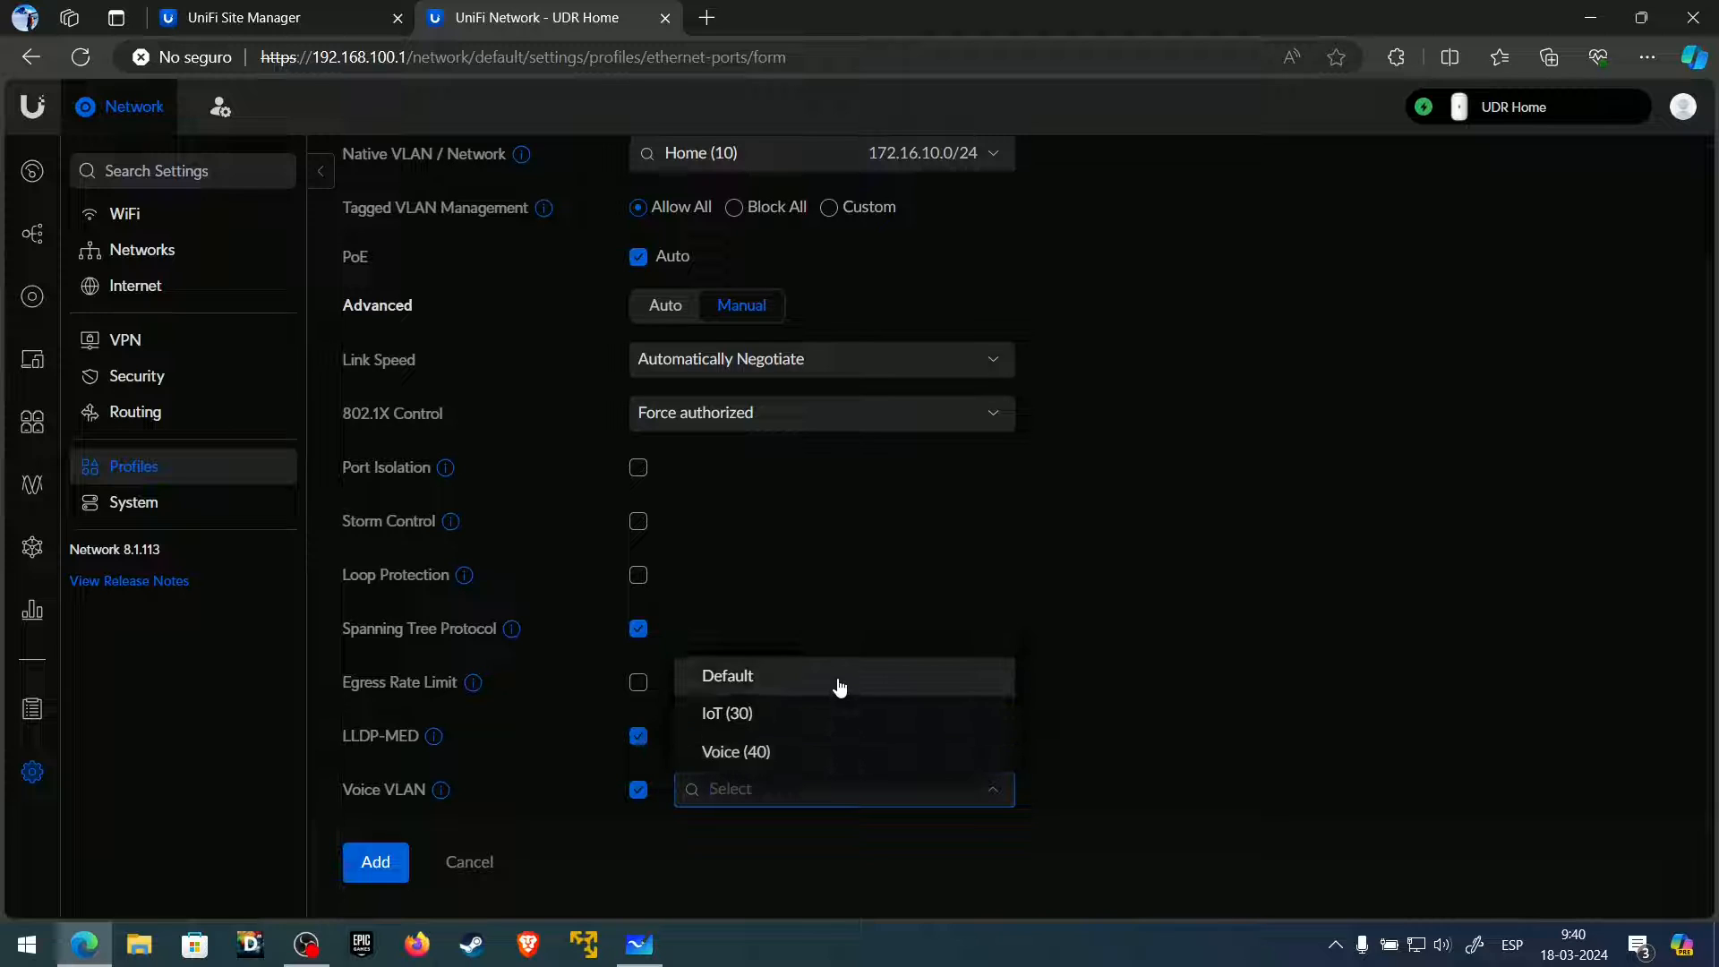
{"action": "left_click", "coordinate": [830, 755]}
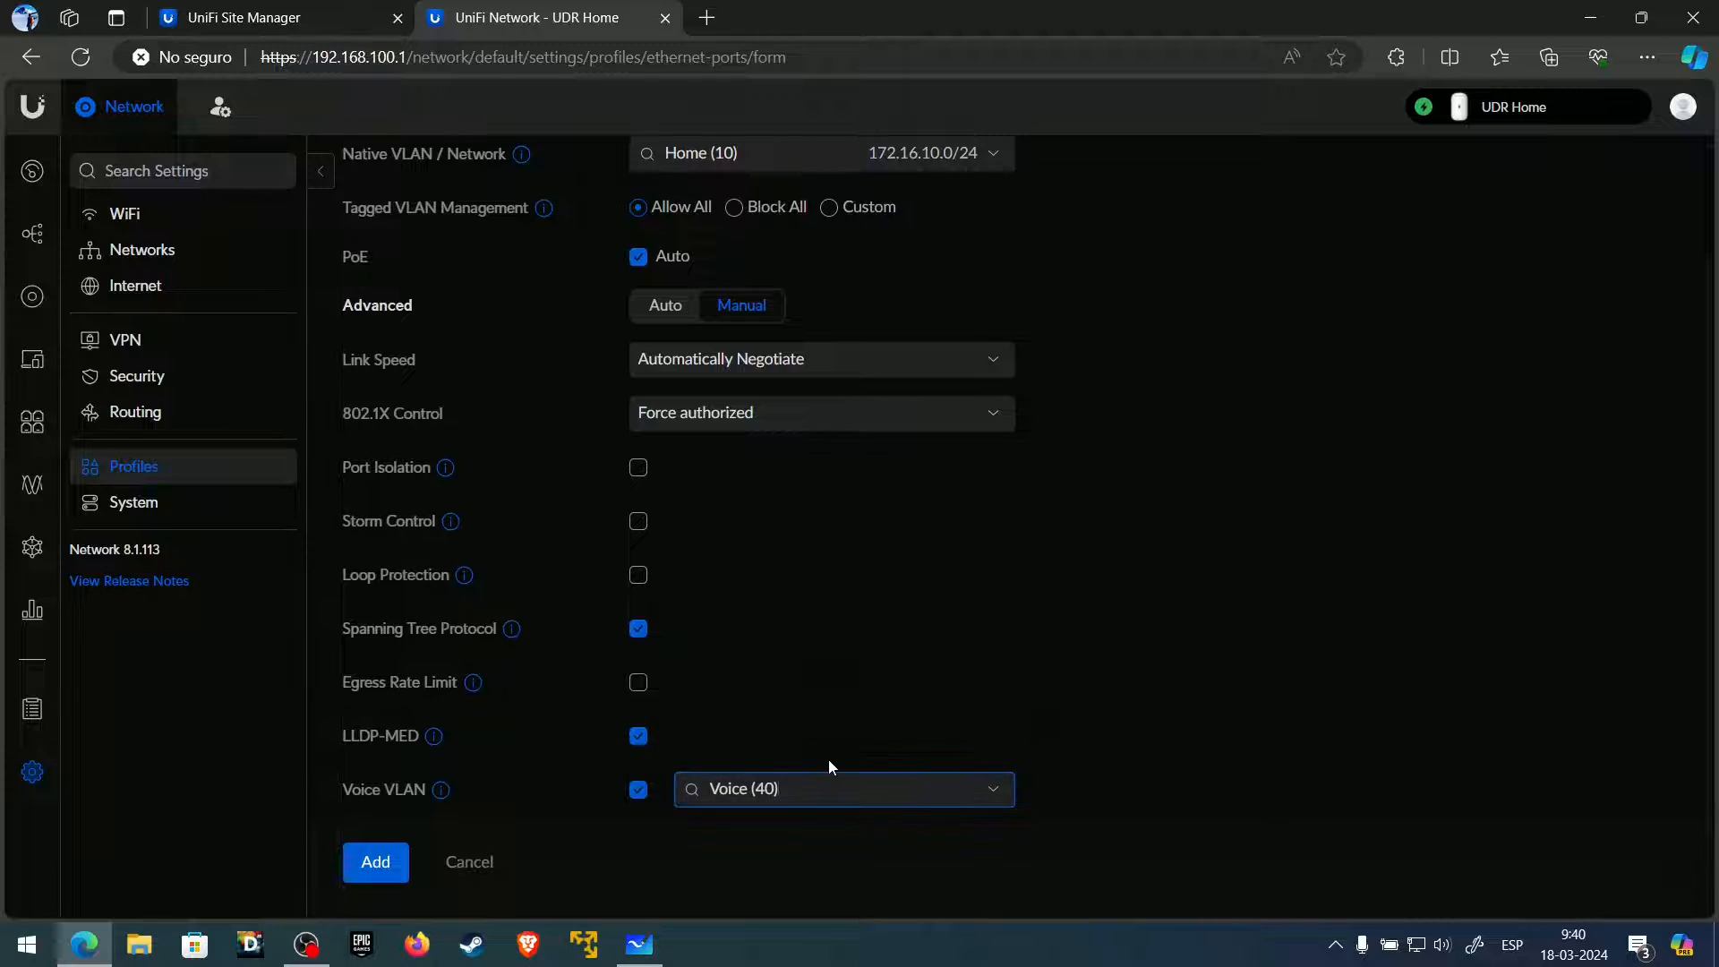
{"action": "left_click", "coordinate": [373, 861]}
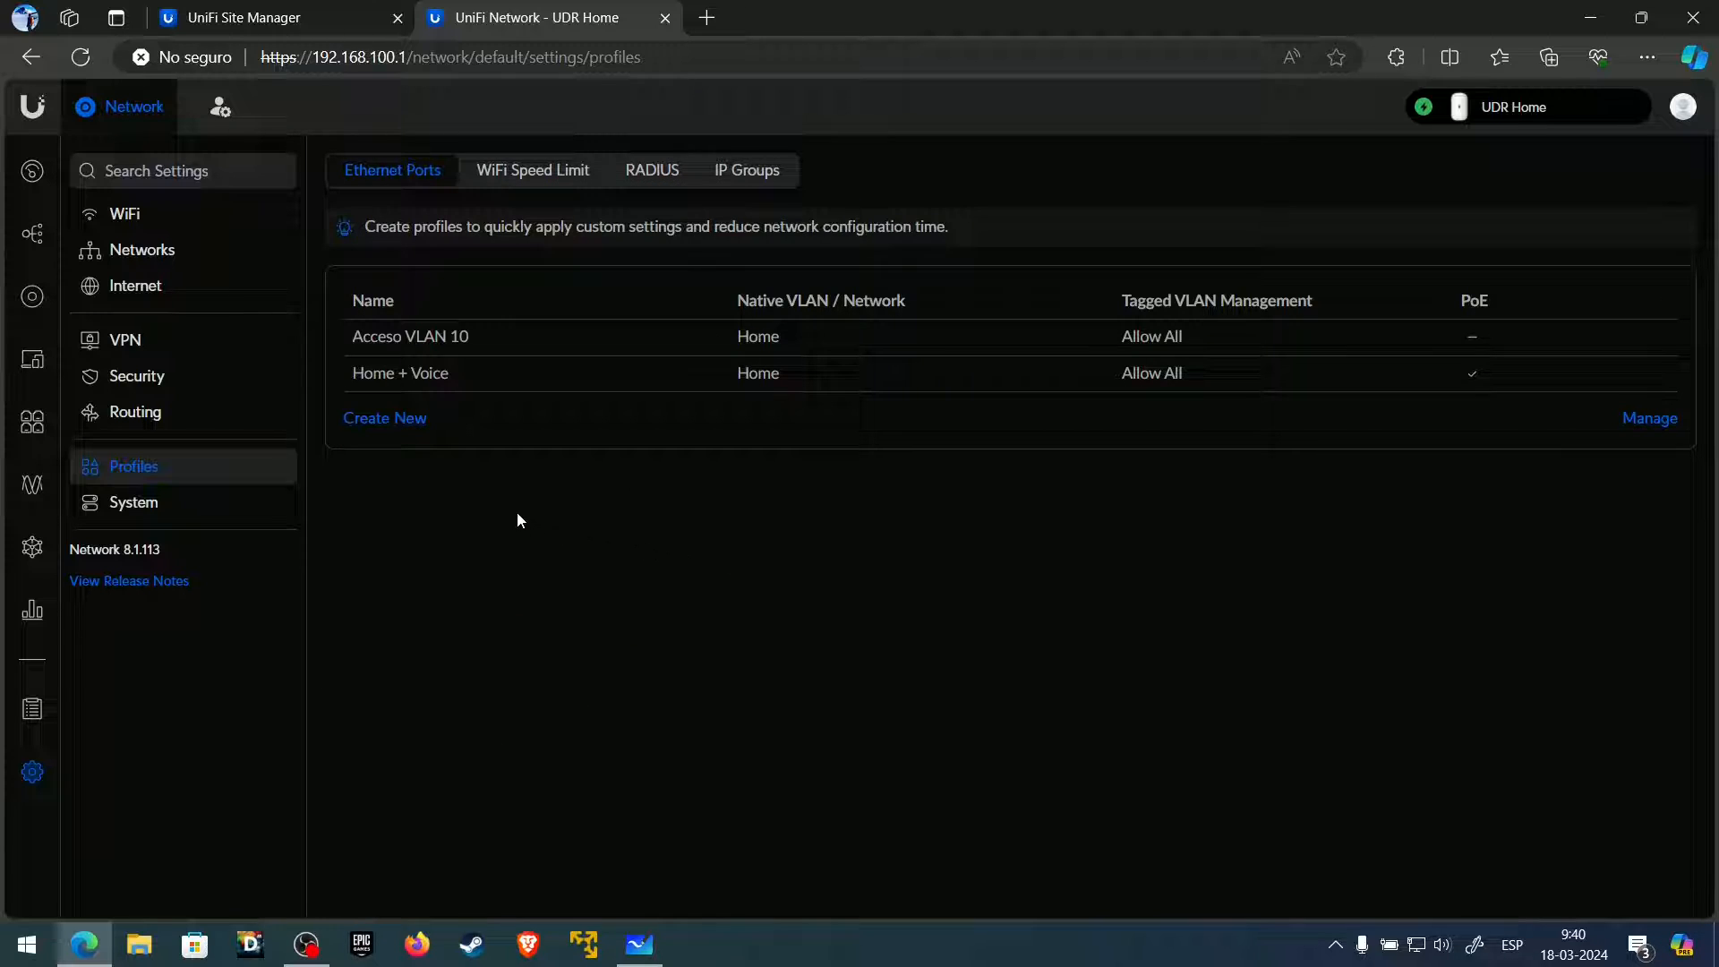
- Rename the Acceso VLAN 10 Ethernet port profile to Home profile and apply the change
{"action": "left_click", "coordinate": [473, 346]}
{"action": "left_click_drag", "start_coordinate": [805, 170], "coordinate": [532, 172]}
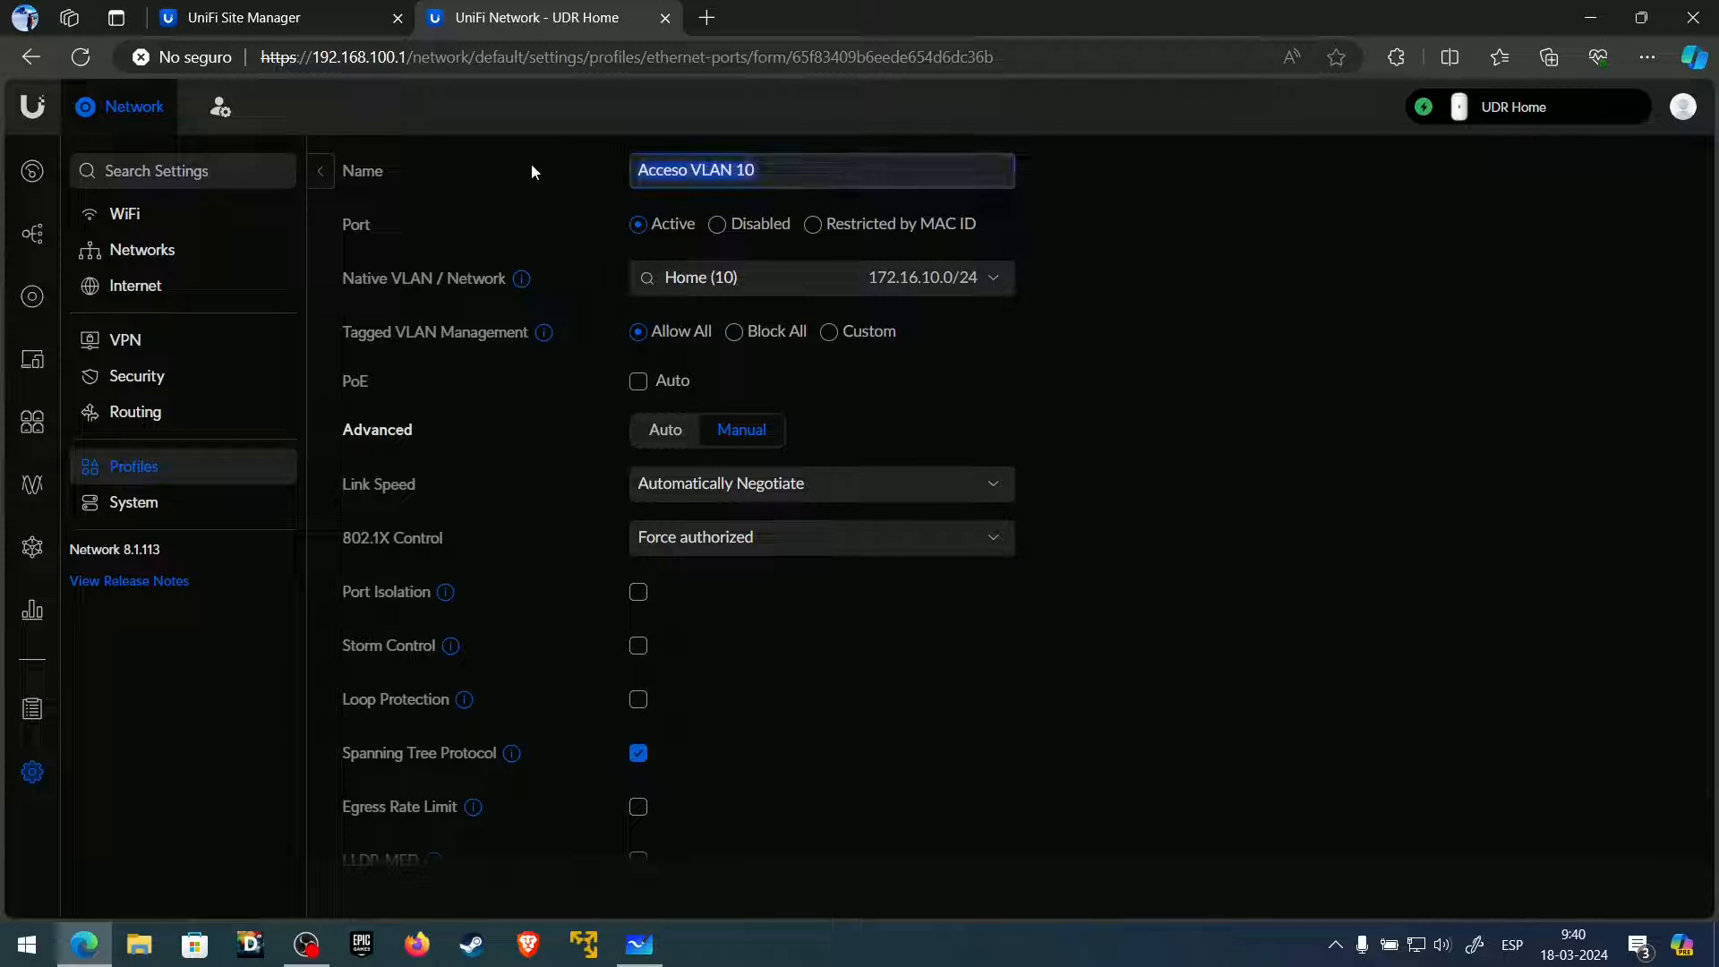
{"action": "type", "text": "Home"}
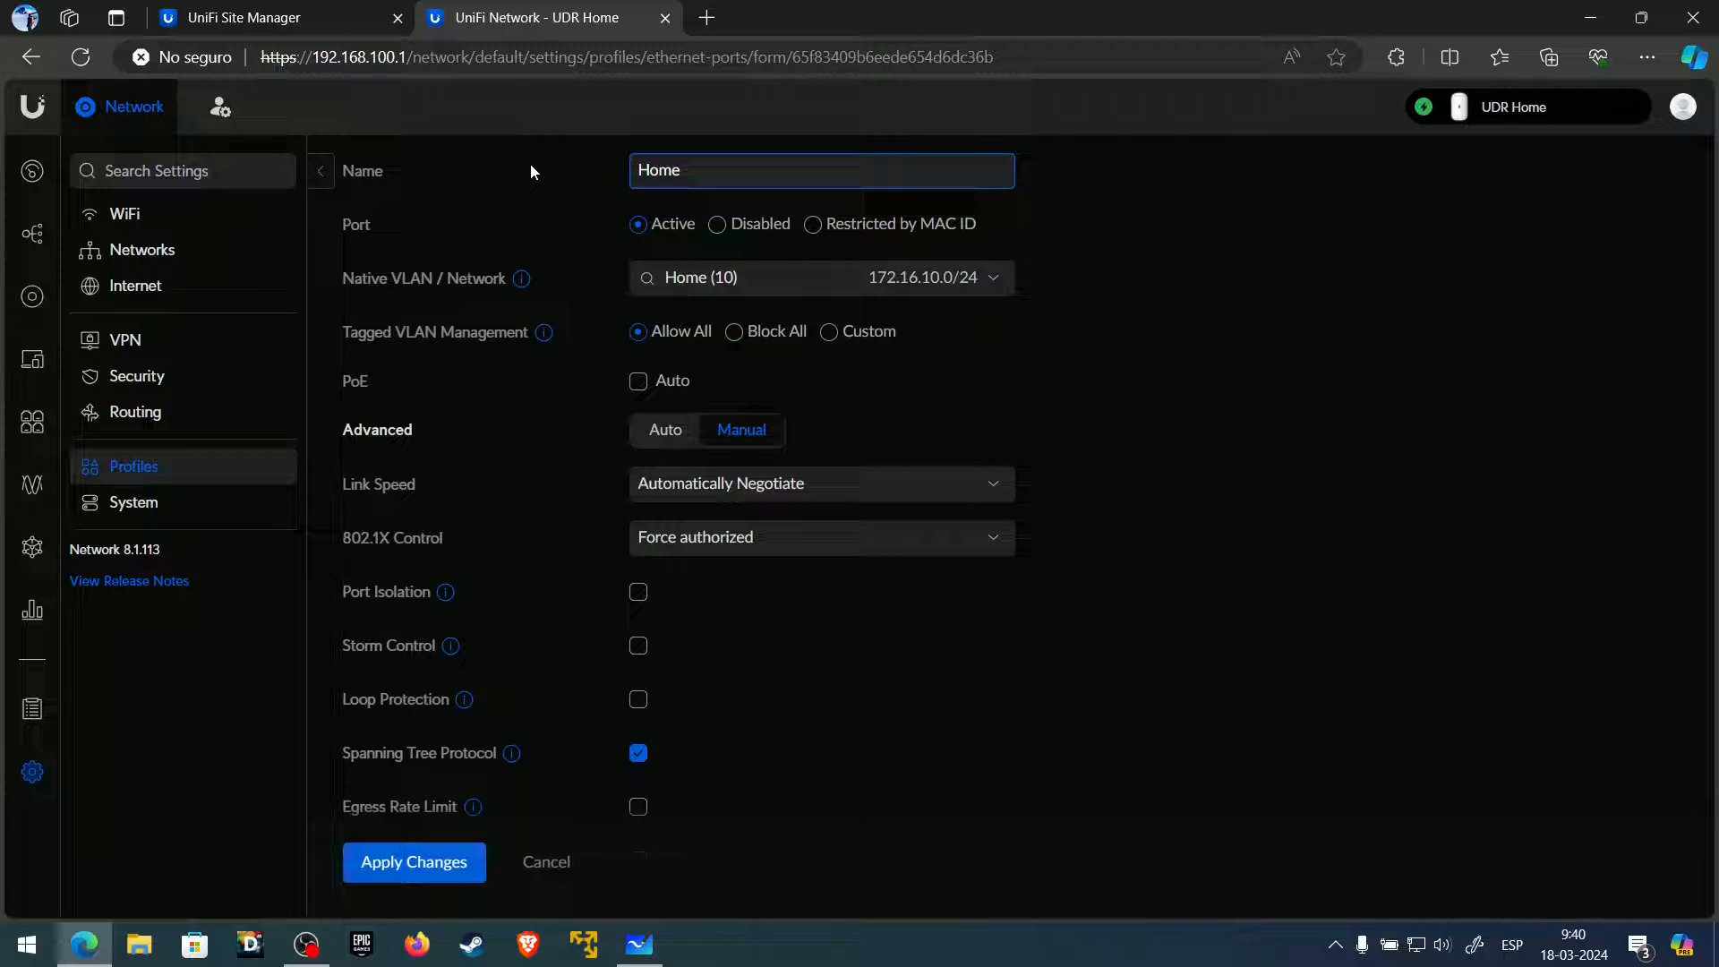
{"action": "type", "text": " profile"}
{"action": "left_click", "coordinate": [417, 864]}
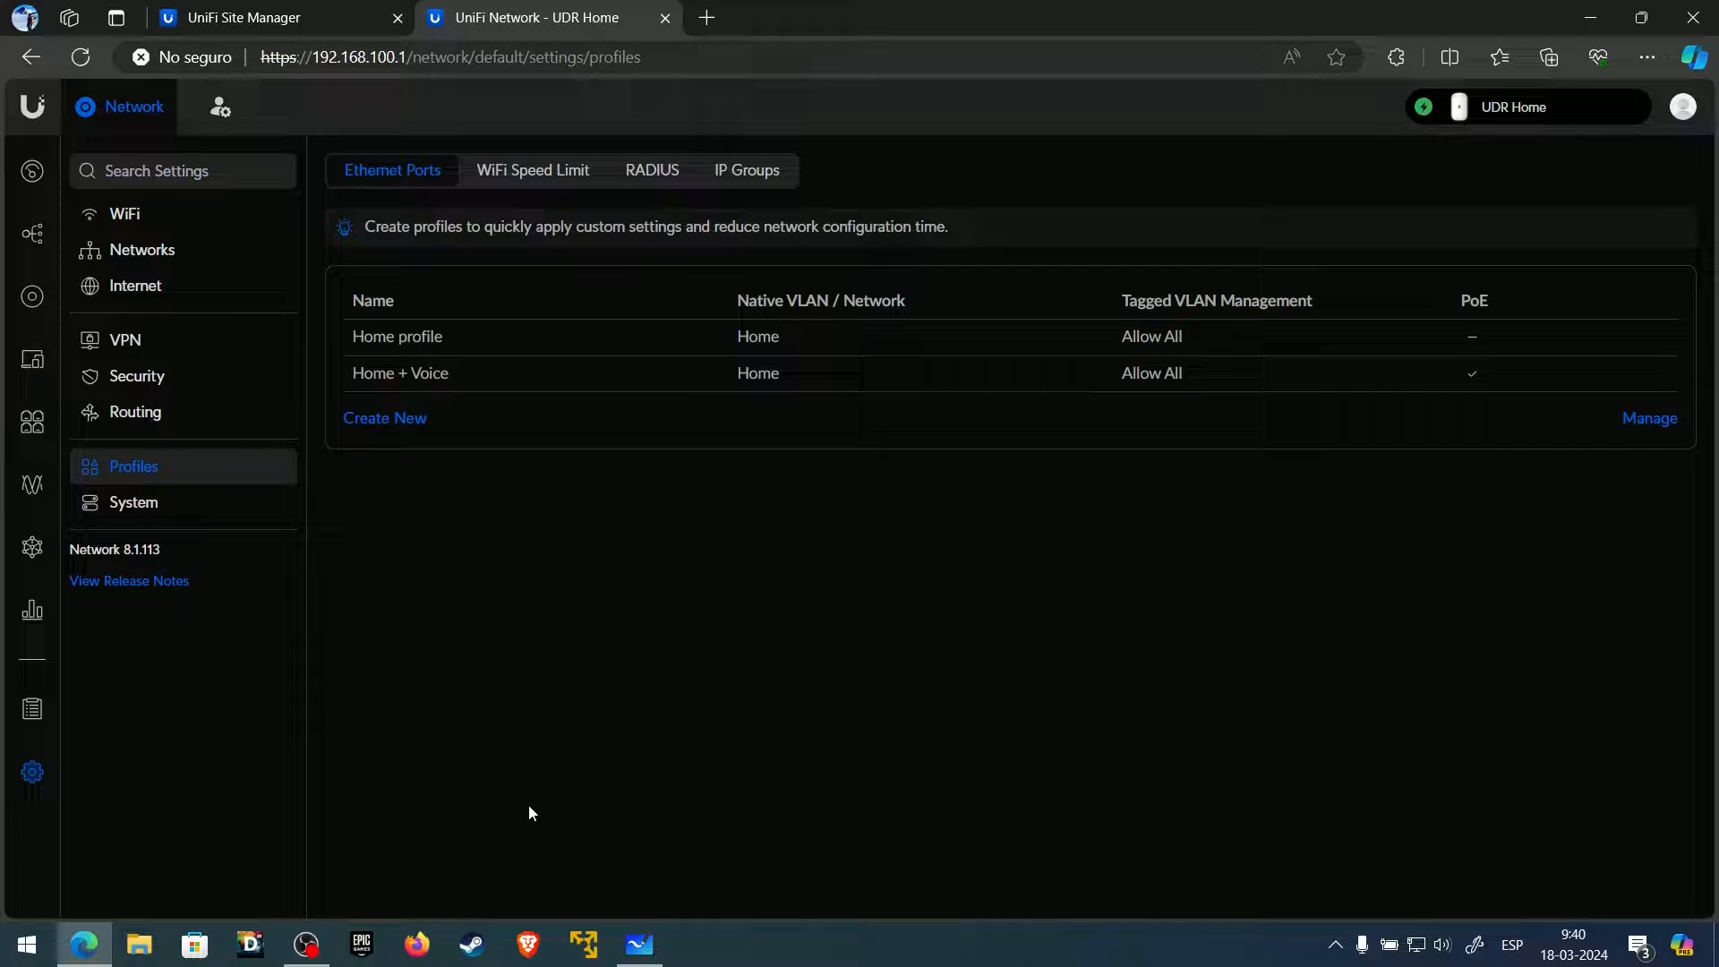
- Rename the Home + Voice Ethernet port profile to Home + Voice profile and apply the change
{"action": "left_click", "coordinate": [441, 383]}
{"action": "left_click", "coordinate": [801, 168]}
{"action": "type", "text": "profile"}
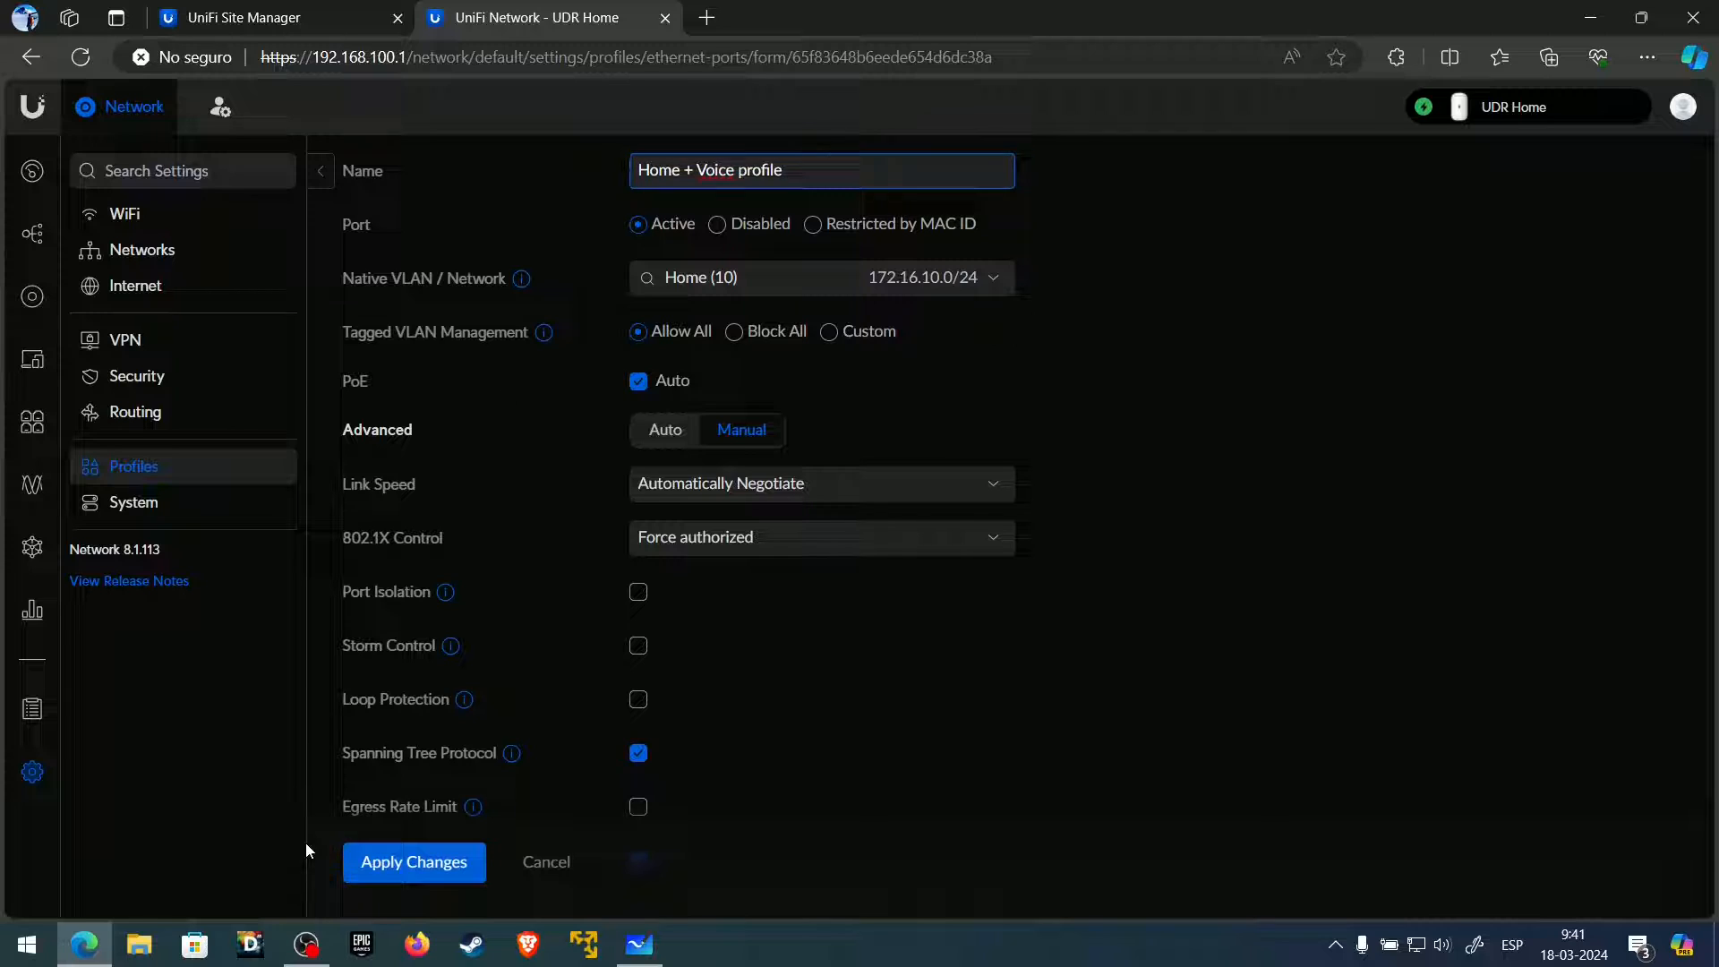
{"action": "left_click", "coordinate": [401, 865]}
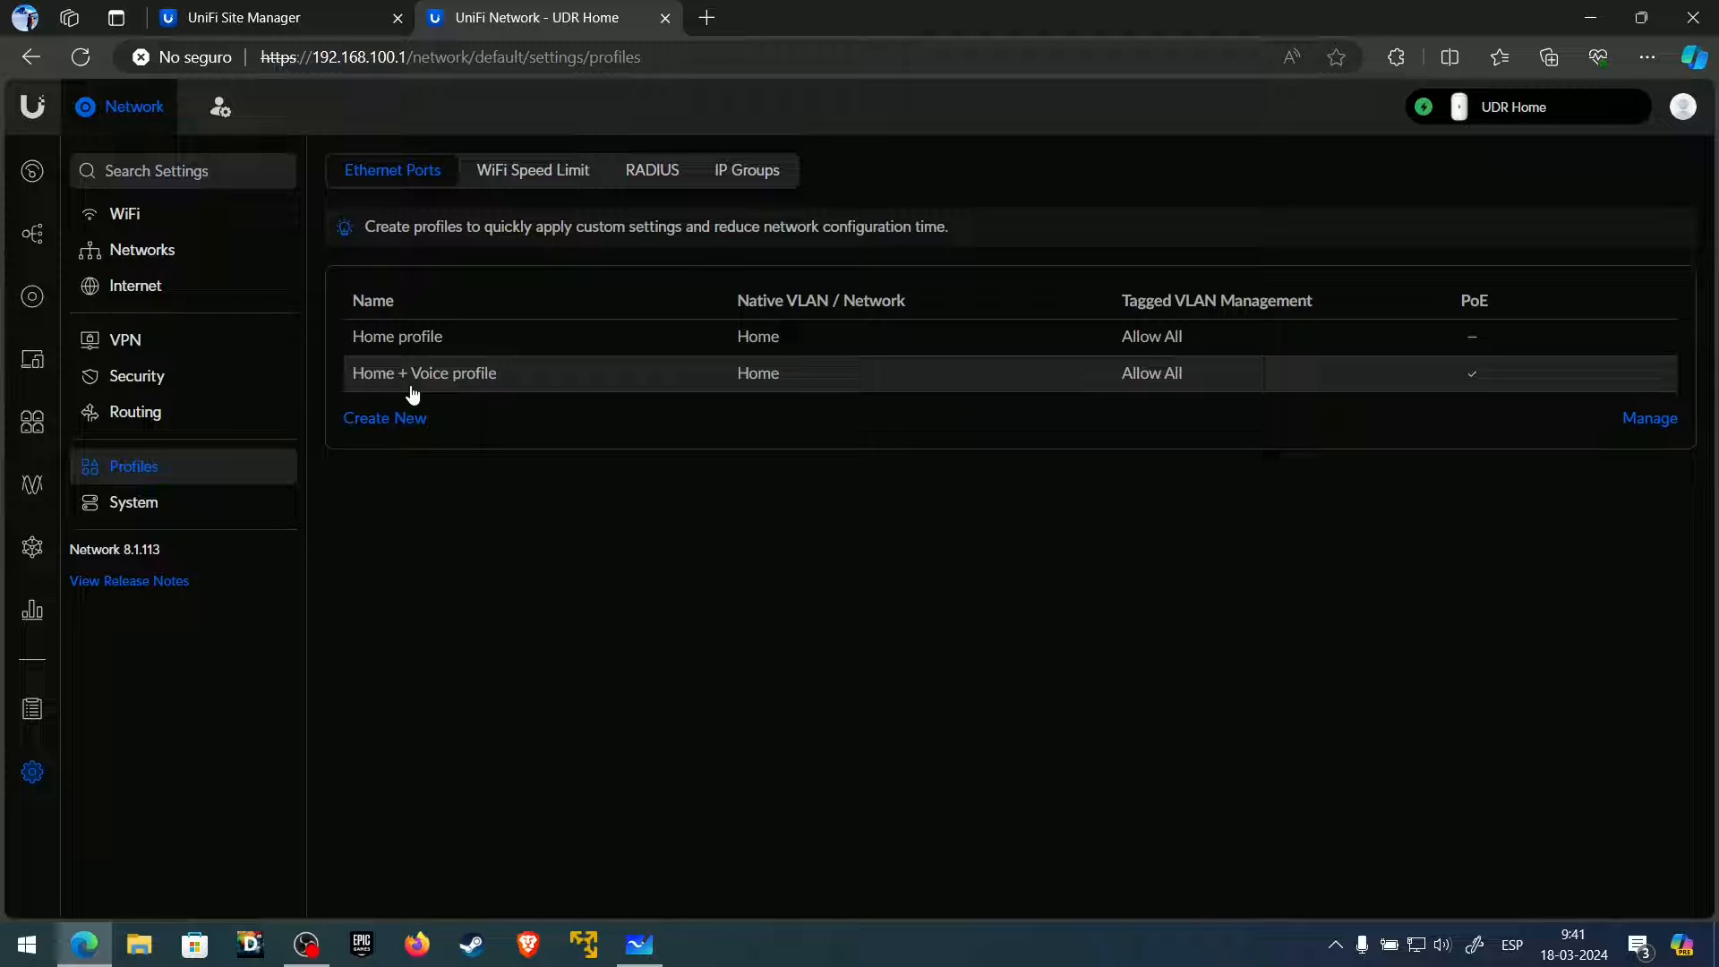
- Open the Port Manager of the UDR Home device
{"action": "left_click", "coordinate": [32, 296]}
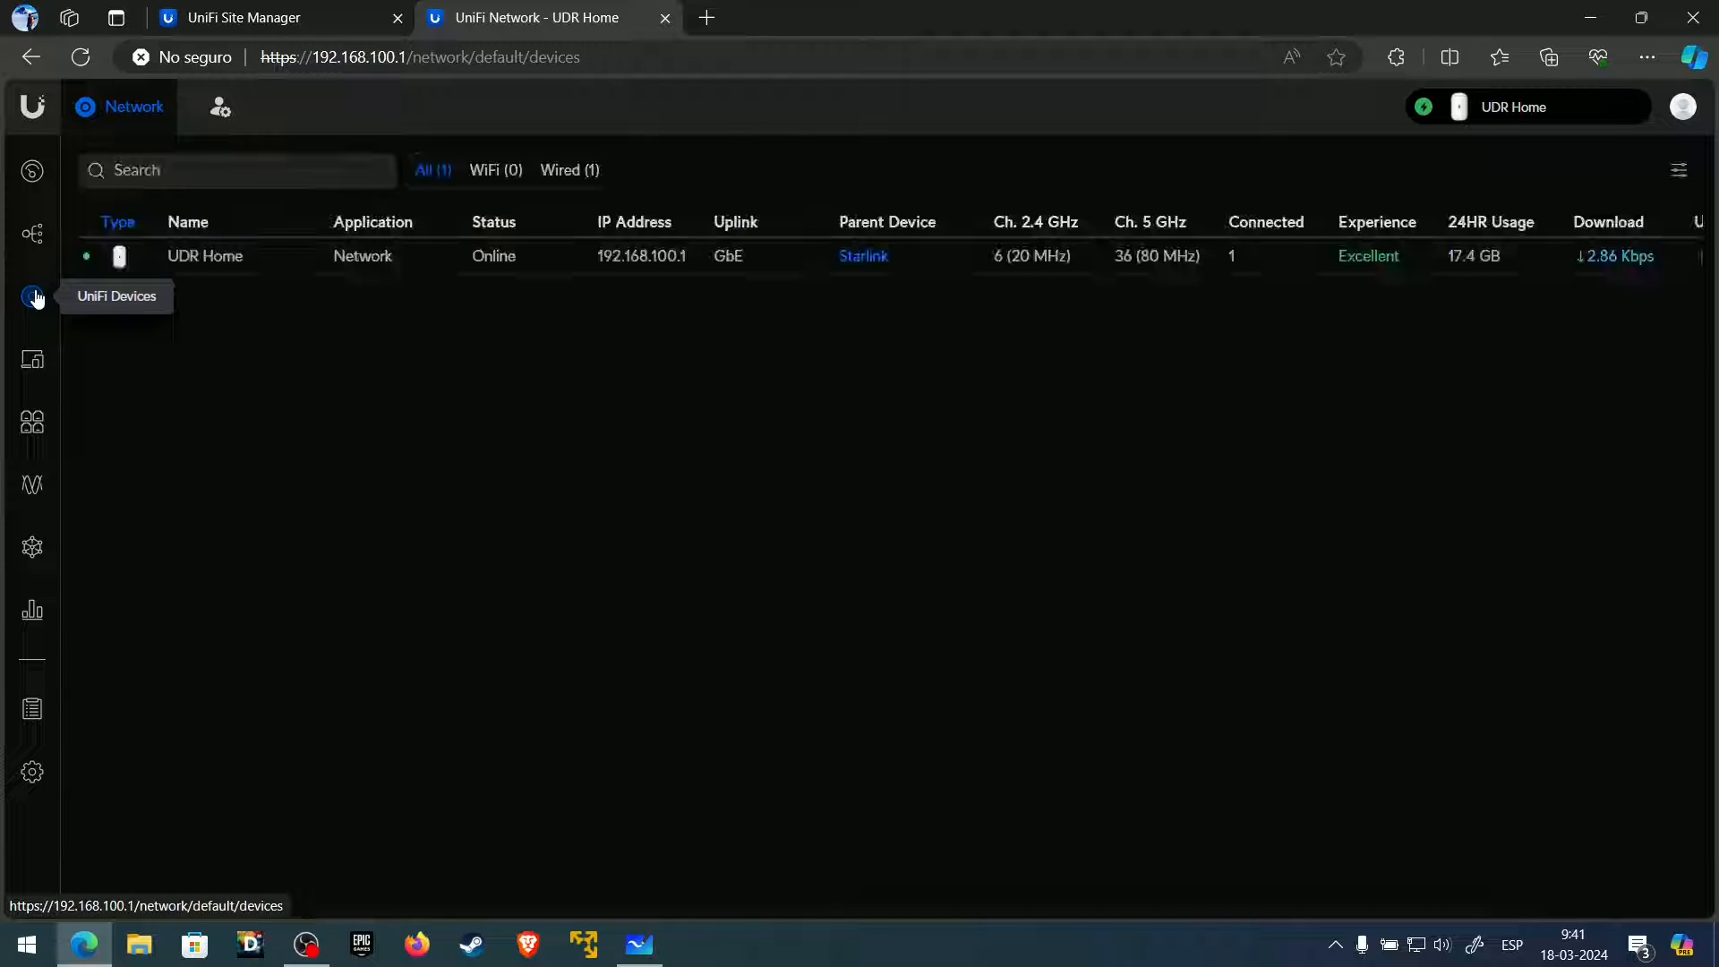
{"action": "left_click", "coordinate": [211, 259]}
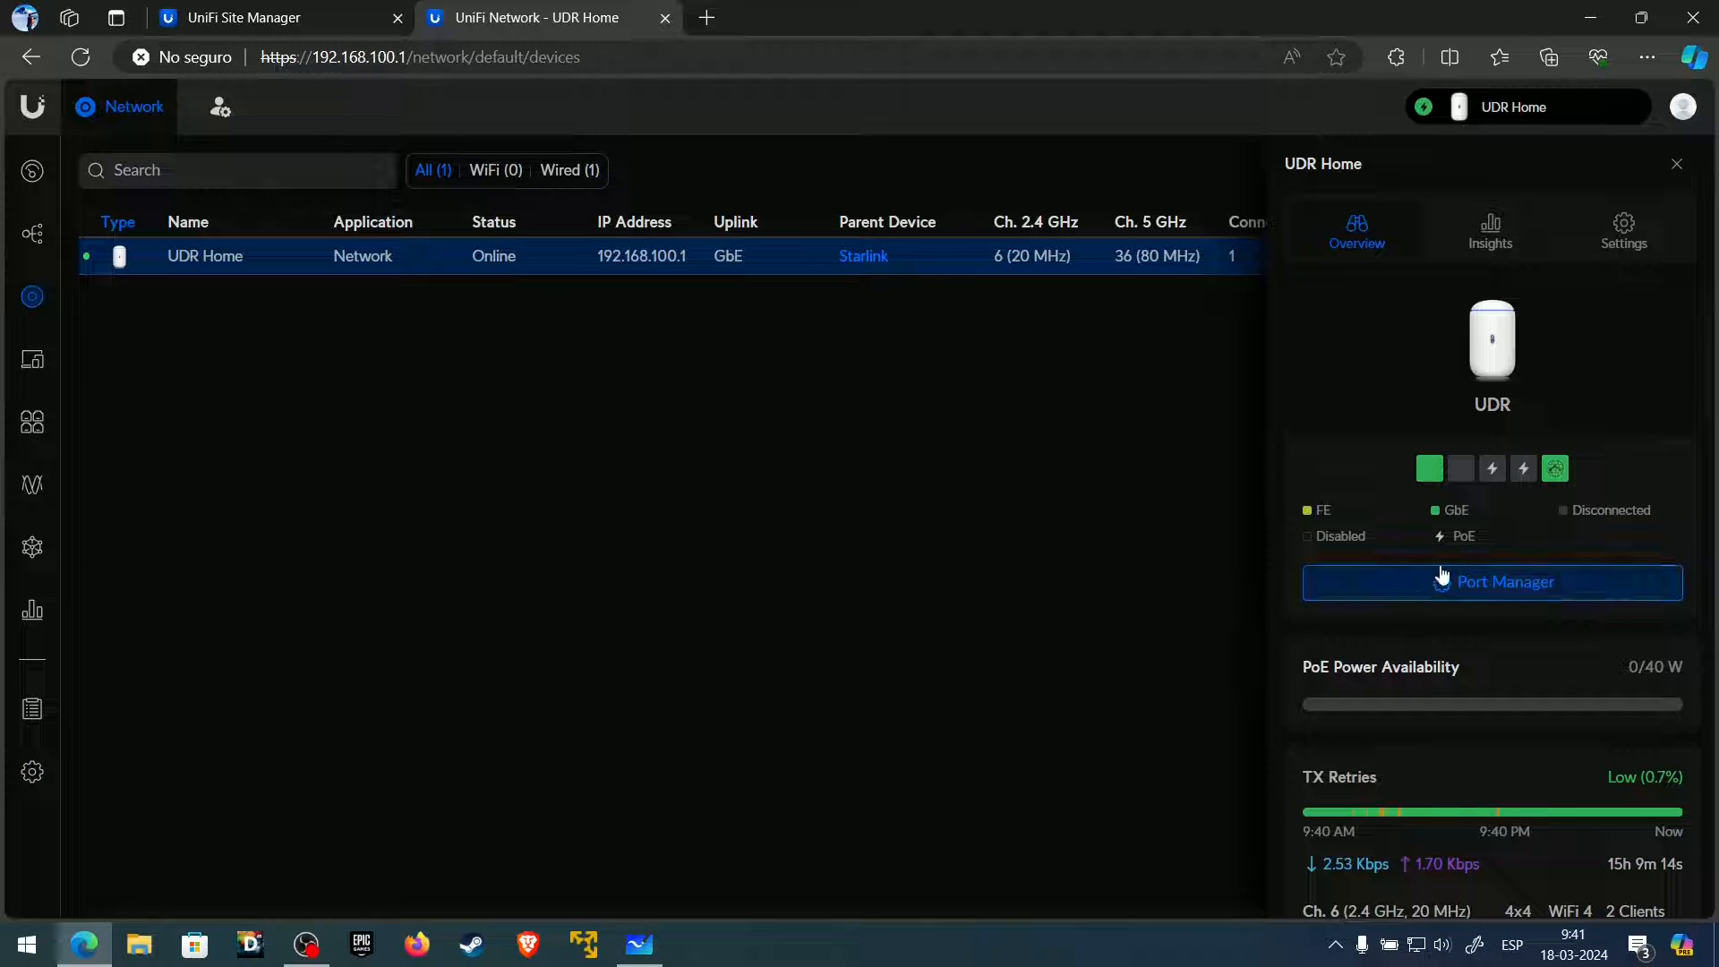
{"action": "left_click", "coordinate": [1485, 589]}
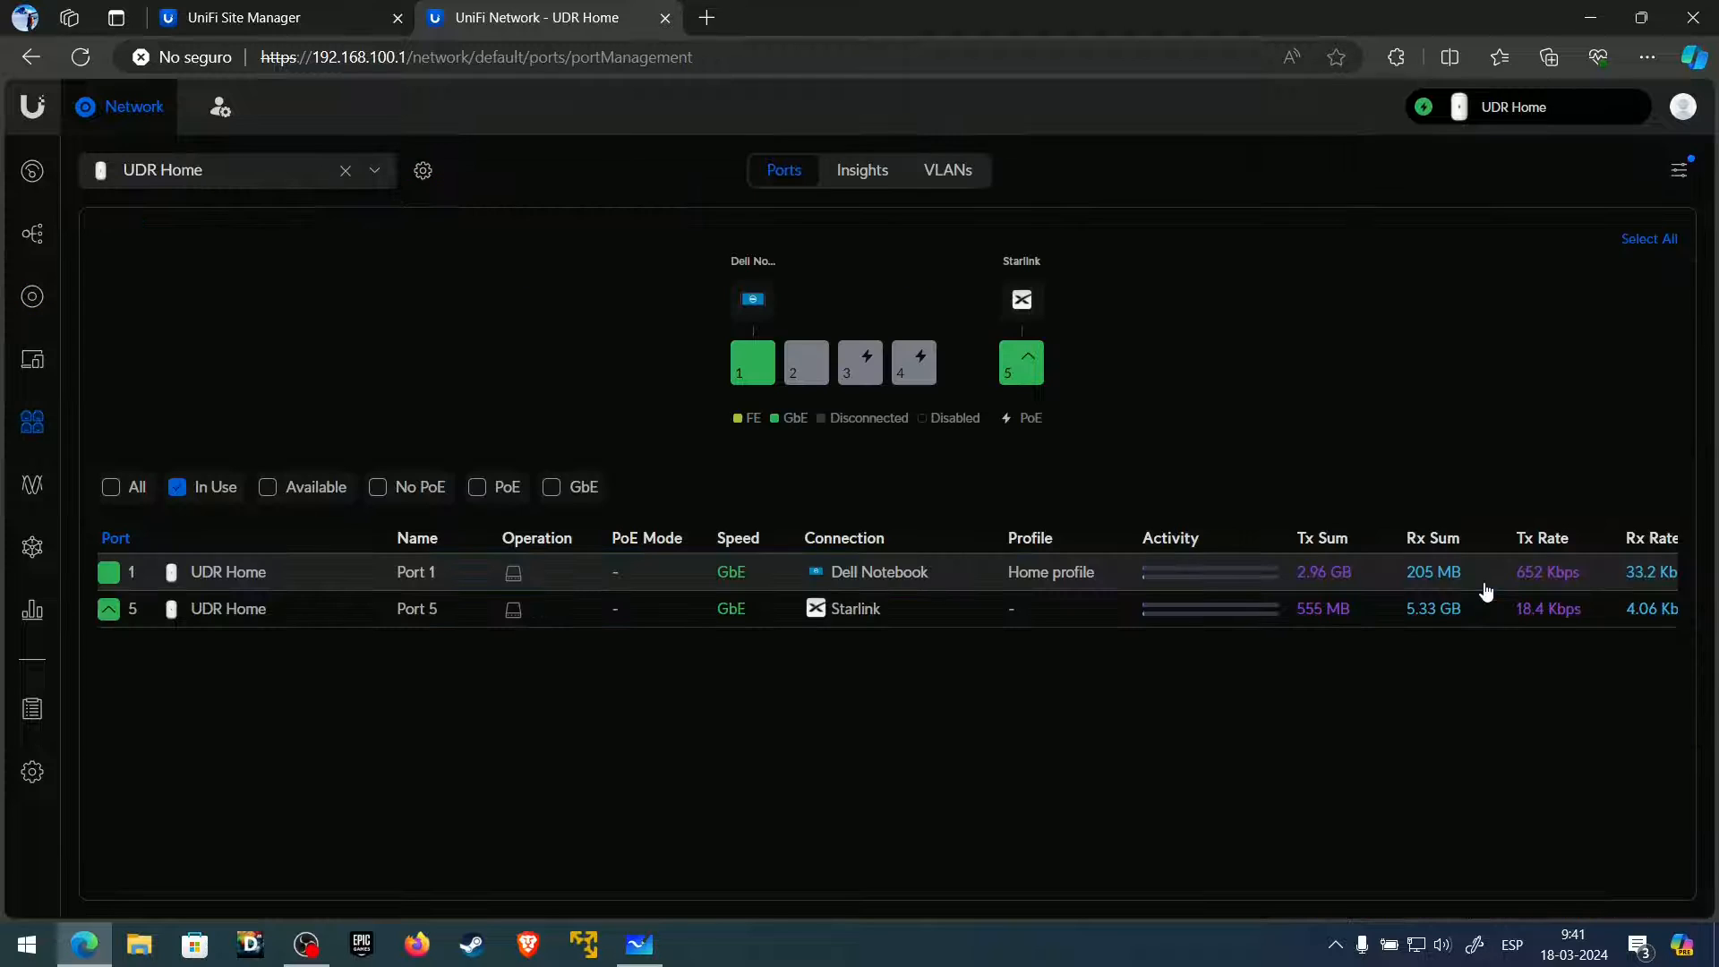
- Assign the Home + Voice profile as the Ethernet port profile of ports 3 and 4 together and apply the changes
{"action": "left_click", "coordinate": [865, 376]}
{"action": "left_click", "coordinate": [916, 371]}
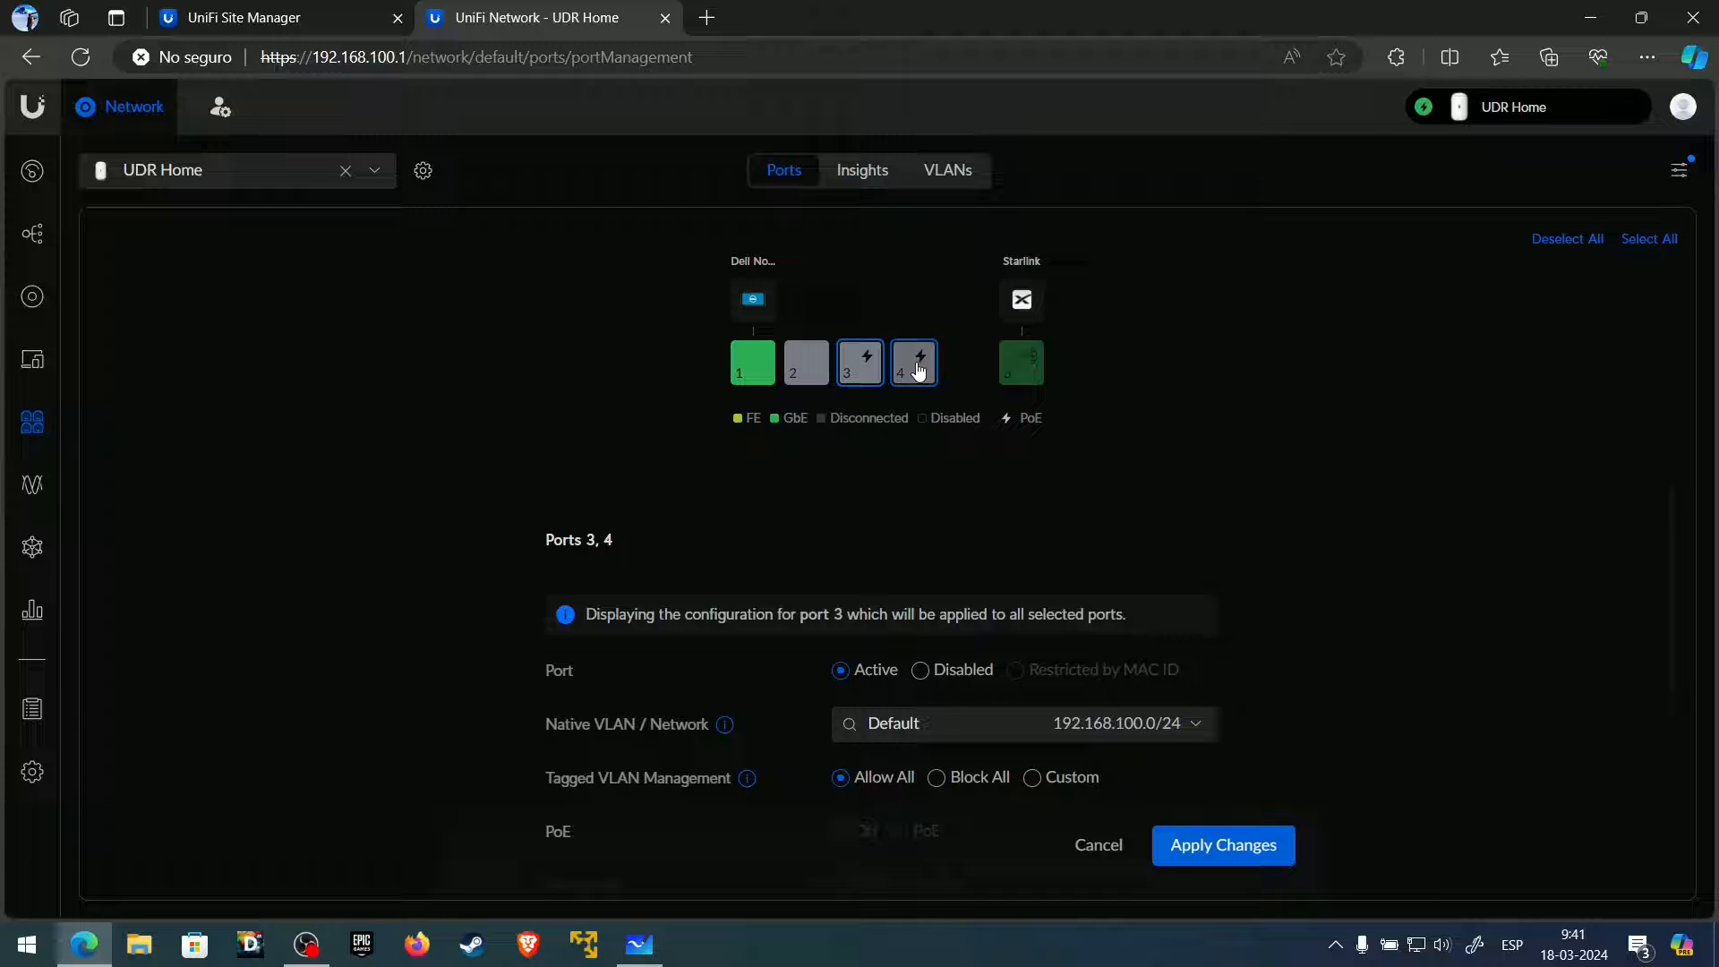
{"action": "scroll", "coordinate": [970, 541], "scroll_direction": "down", "scroll_amount": 2}
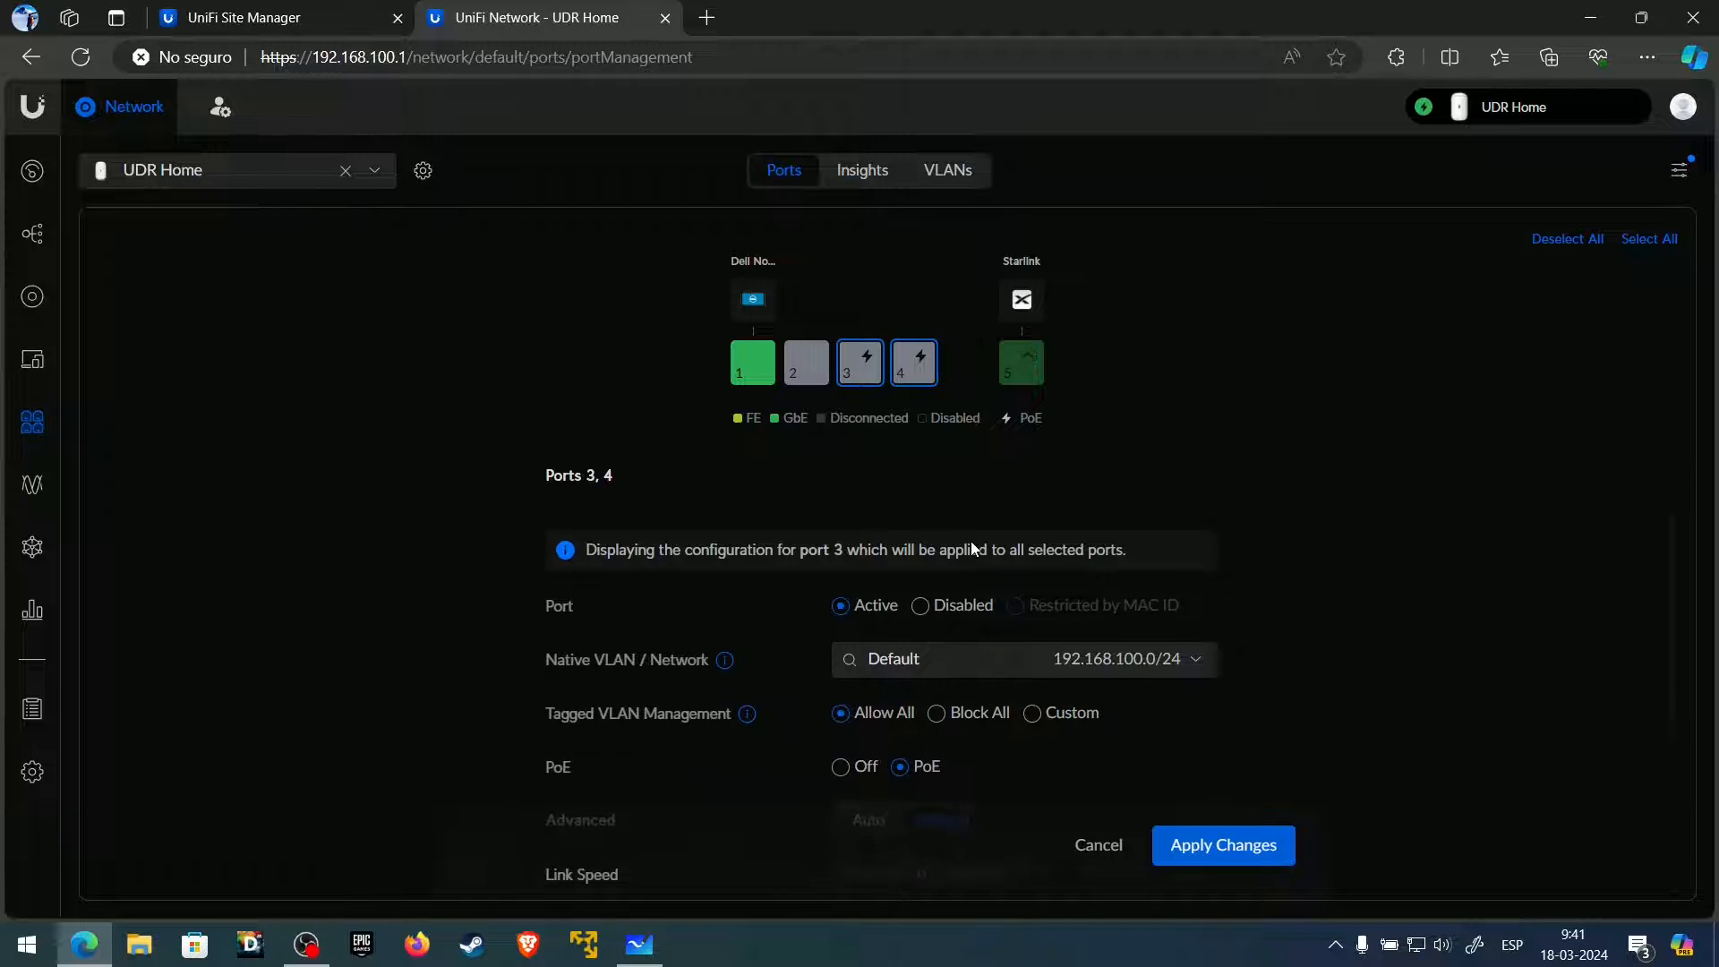
{"action": "scroll", "coordinate": [971, 541], "scroll_direction": "down", "scroll_amount": 1}
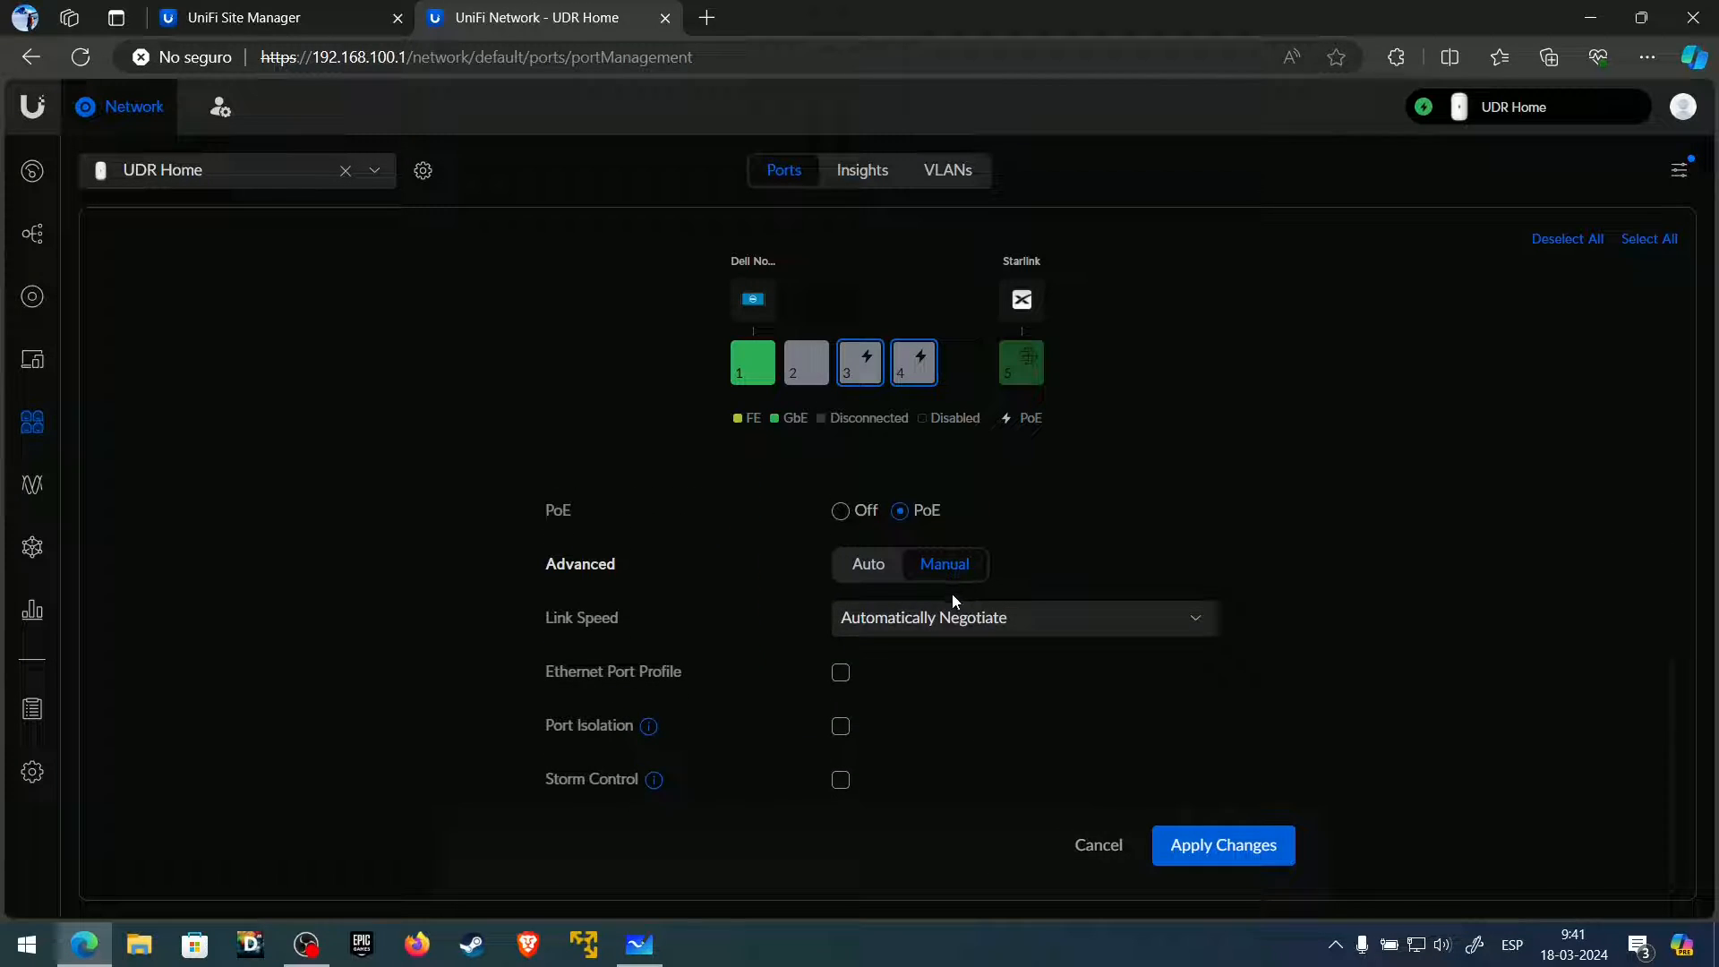
{"action": "left_click", "coordinate": [847, 677]}
{"action": "left_click", "coordinate": [995, 685]}
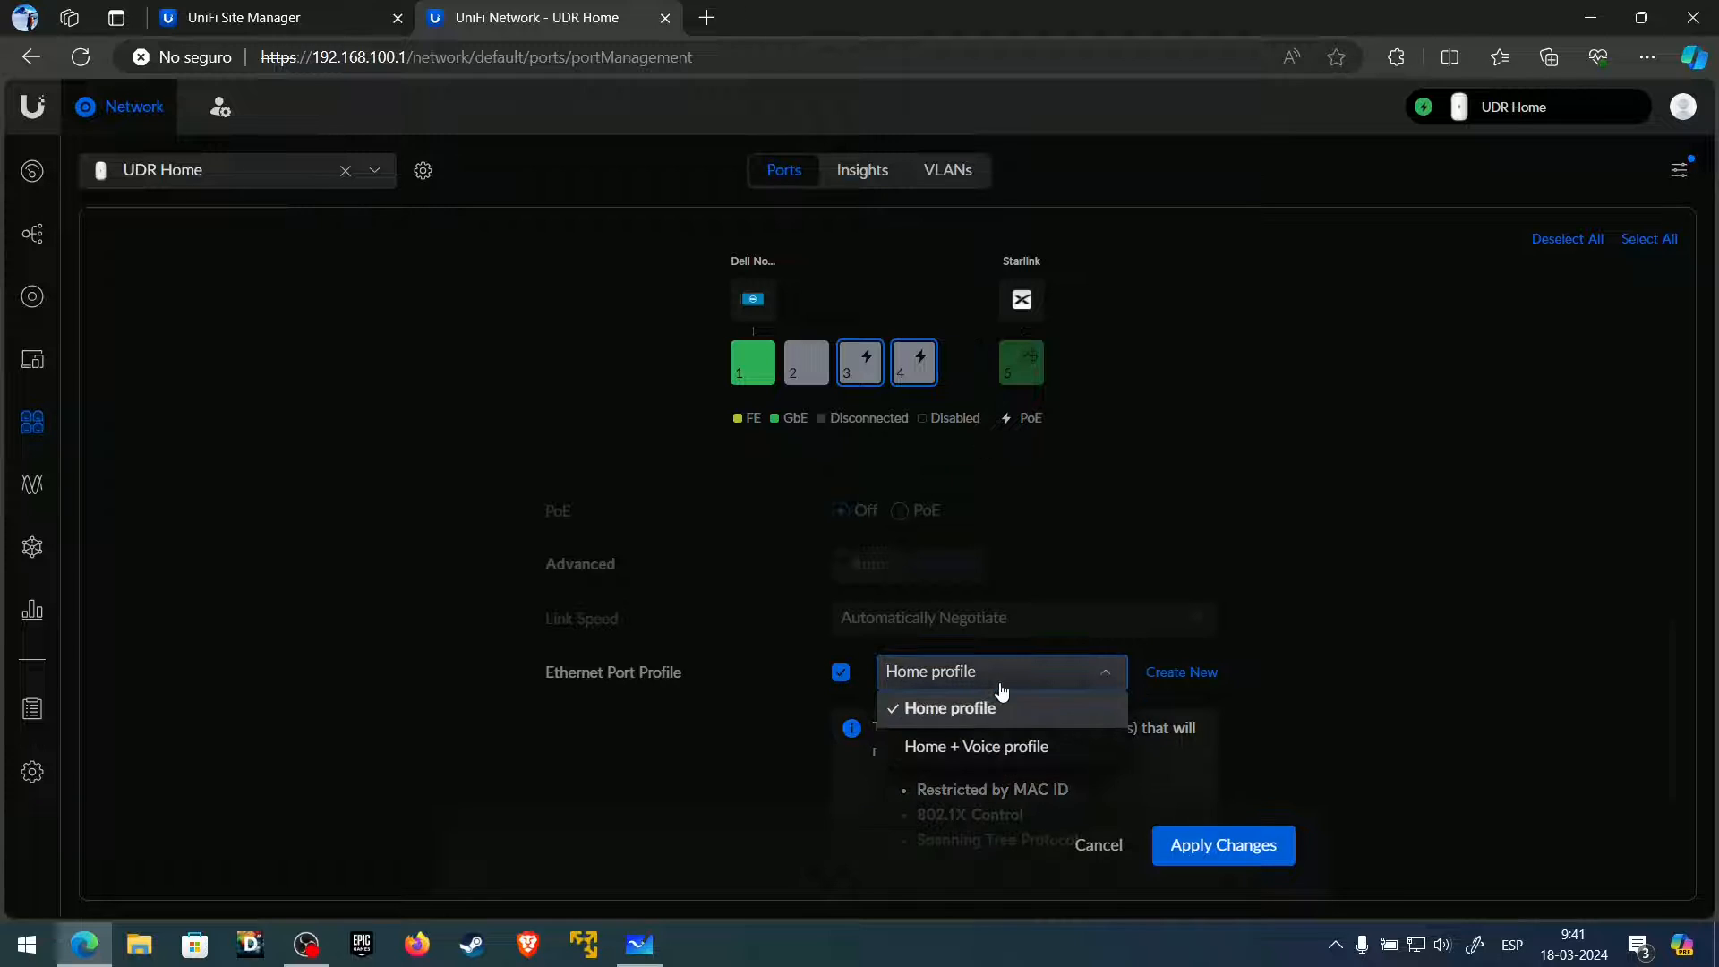
{"action": "left_click", "coordinate": [996, 759]}
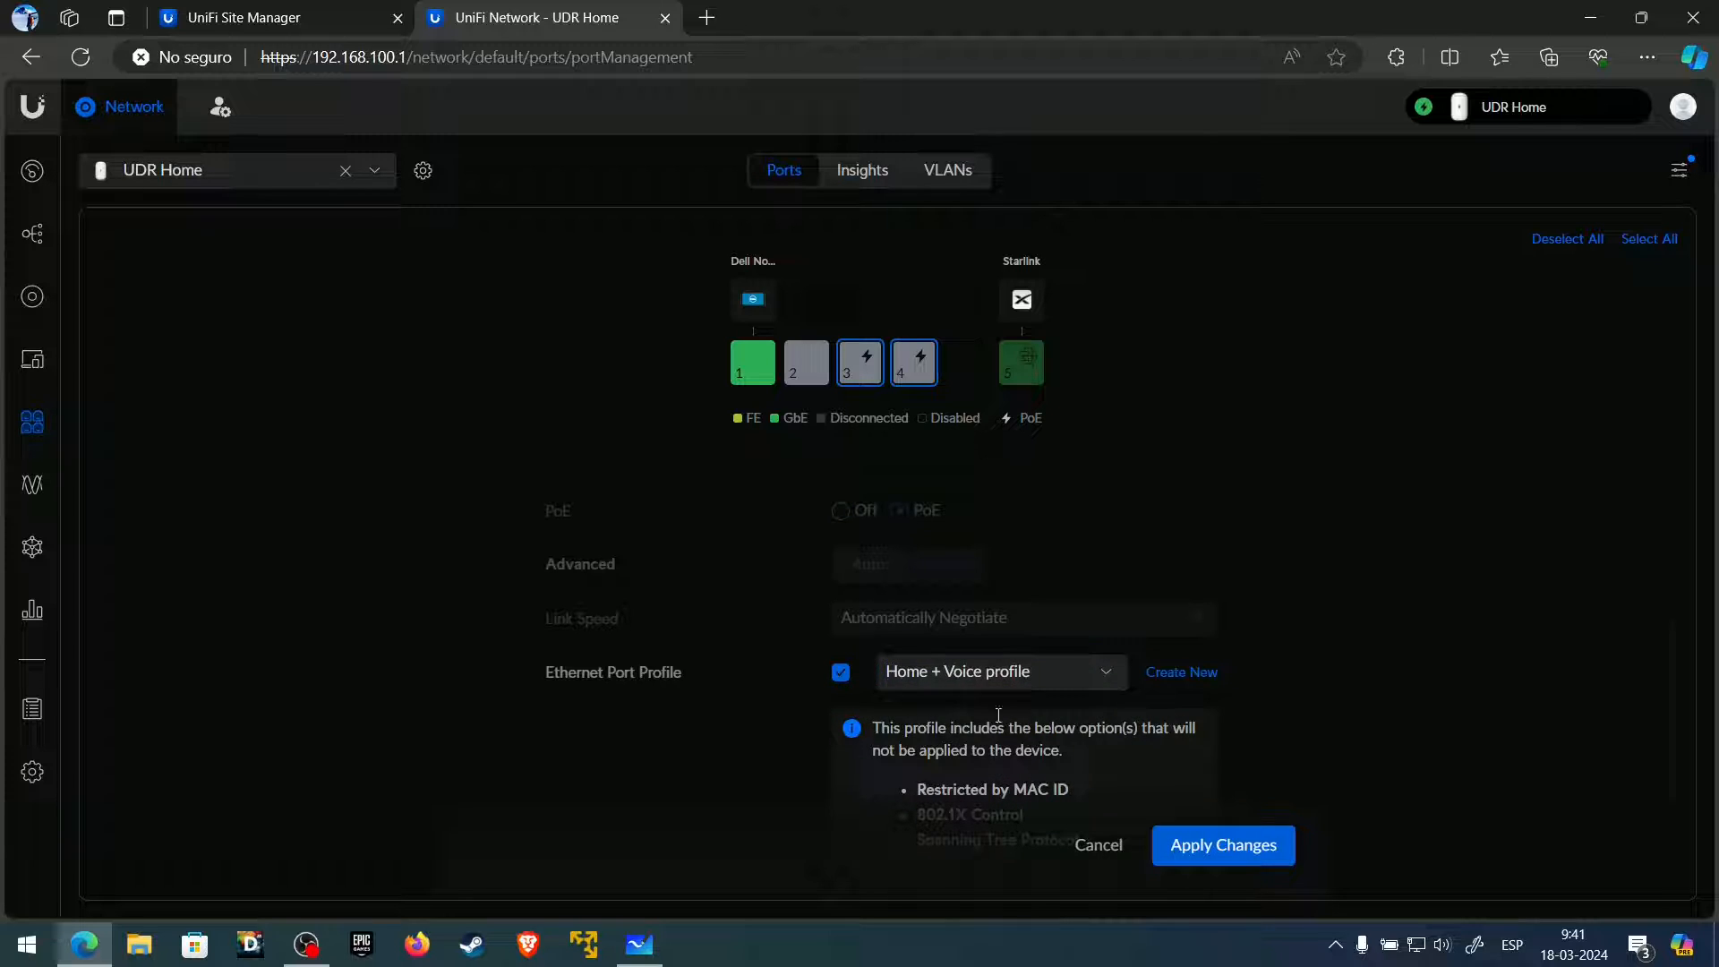
{"action": "left_click", "coordinate": [1217, 850]}
{"action": "left_click", "coordinate": [1019, 547]}
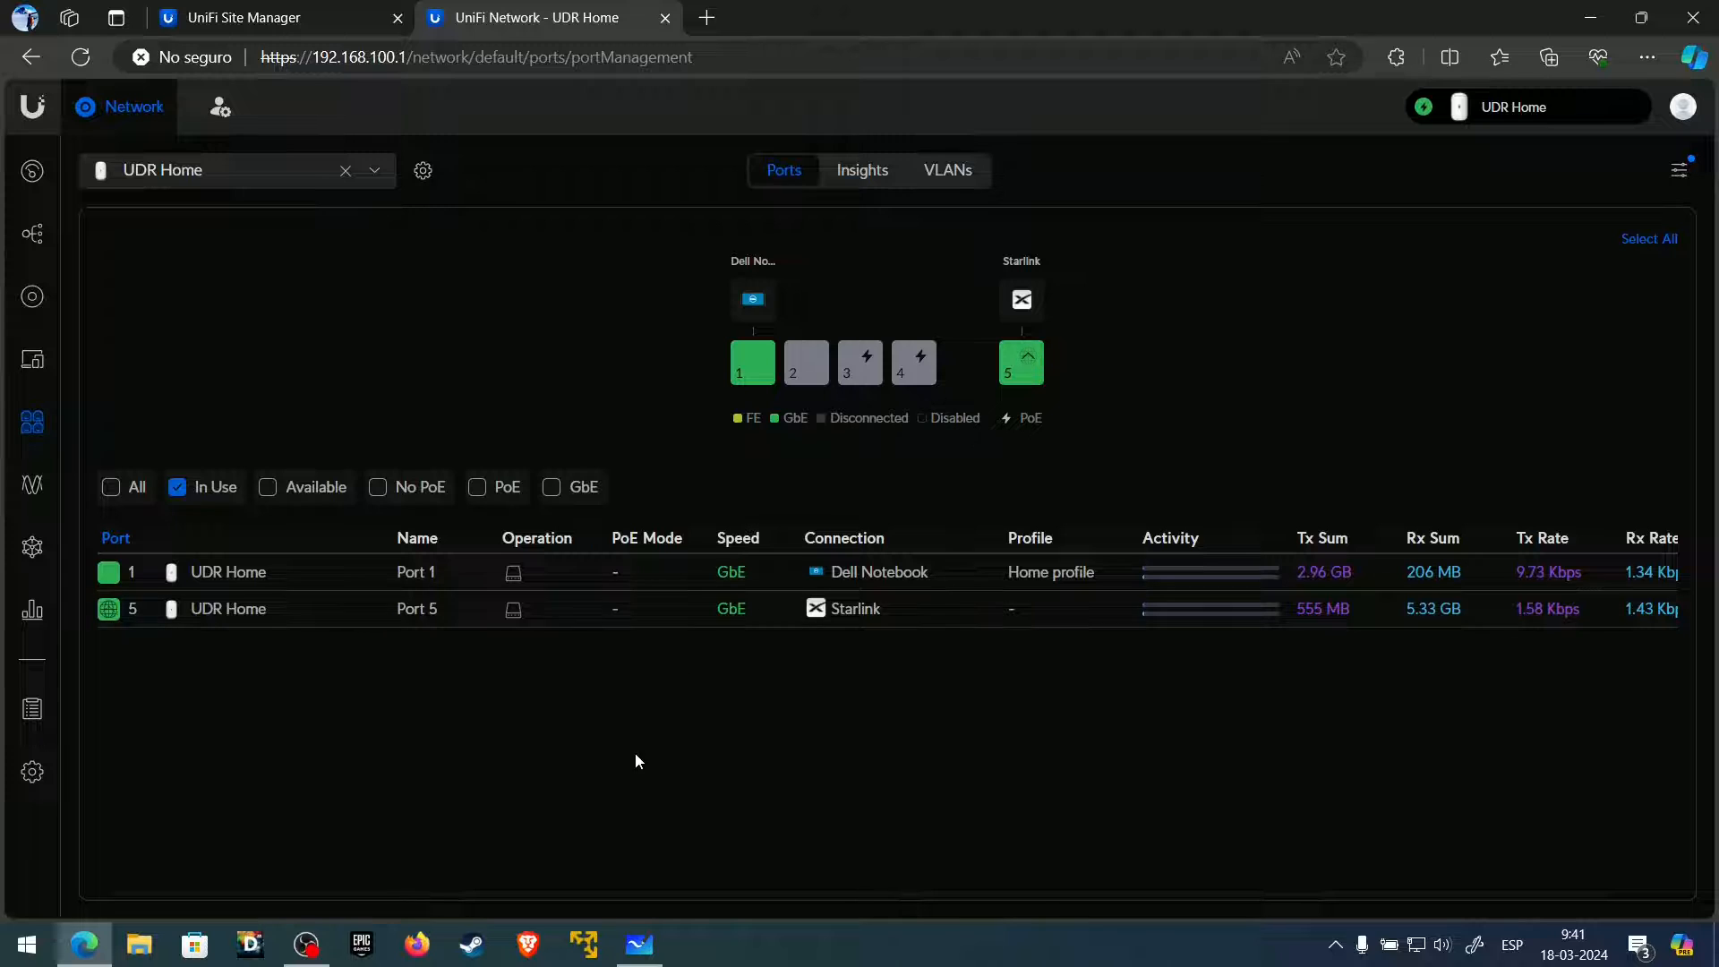
- Switch to Microsoft Whiteboard and handwrite LLDP with a green pen below the UDR drawing
{"action": "left_click", "coordinate": [639, 944]}
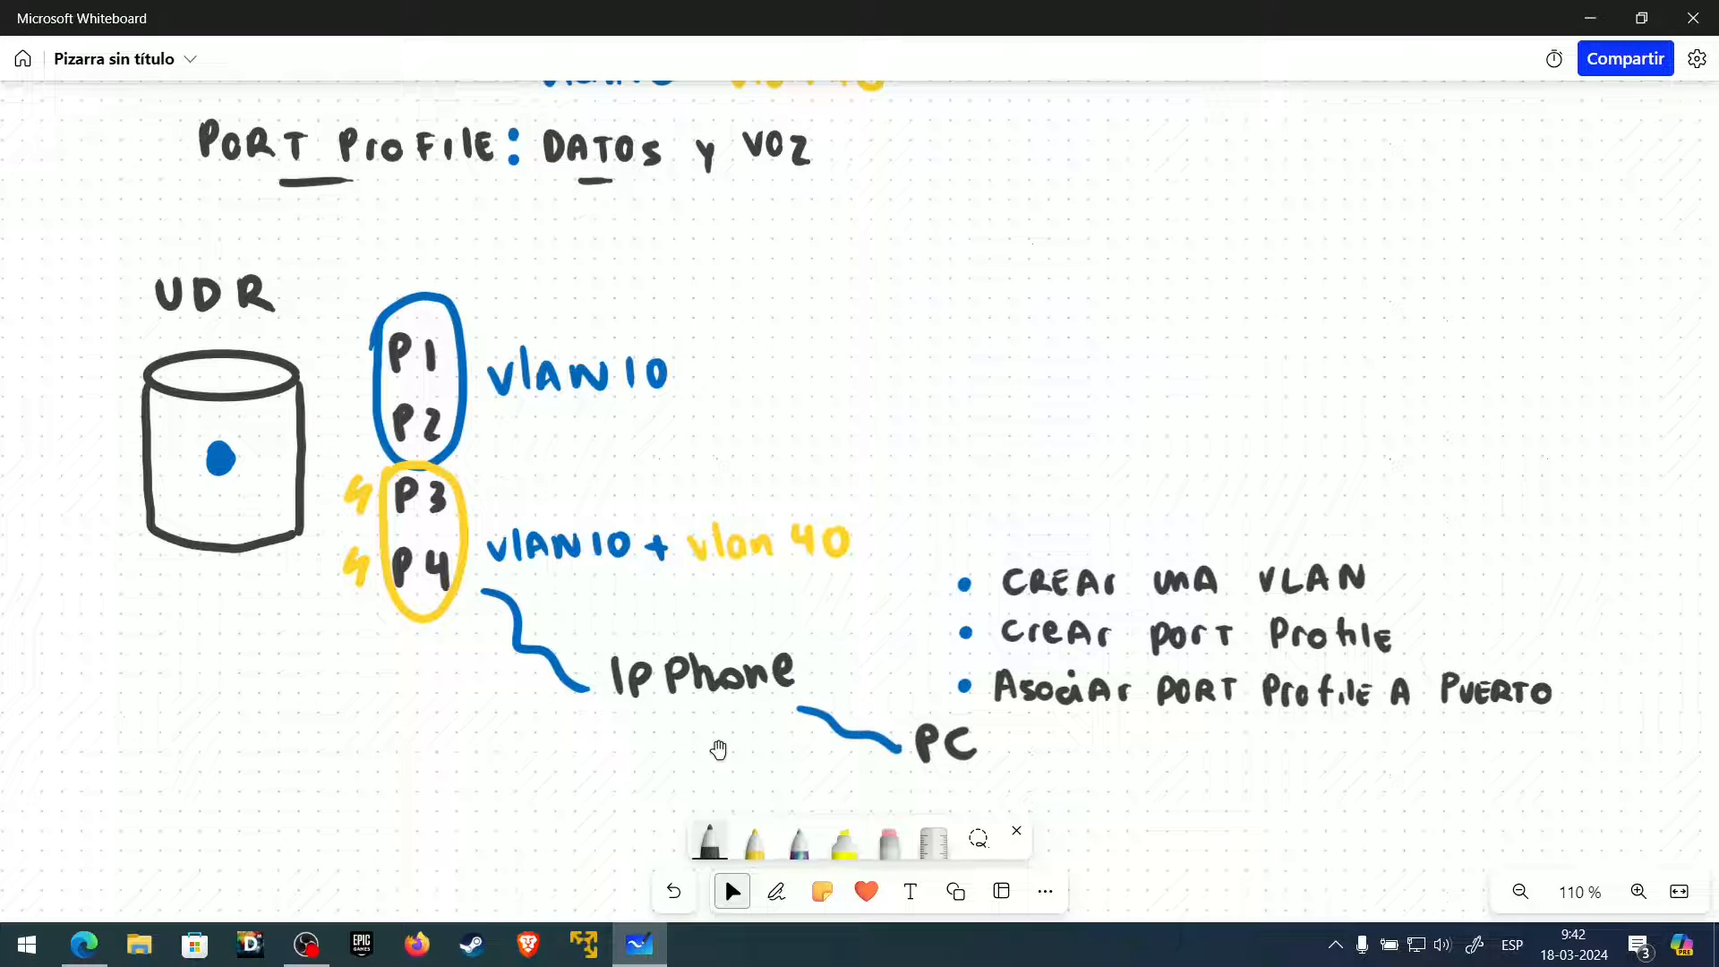
{"action": "left_click", "coordinate": [776, 891]}
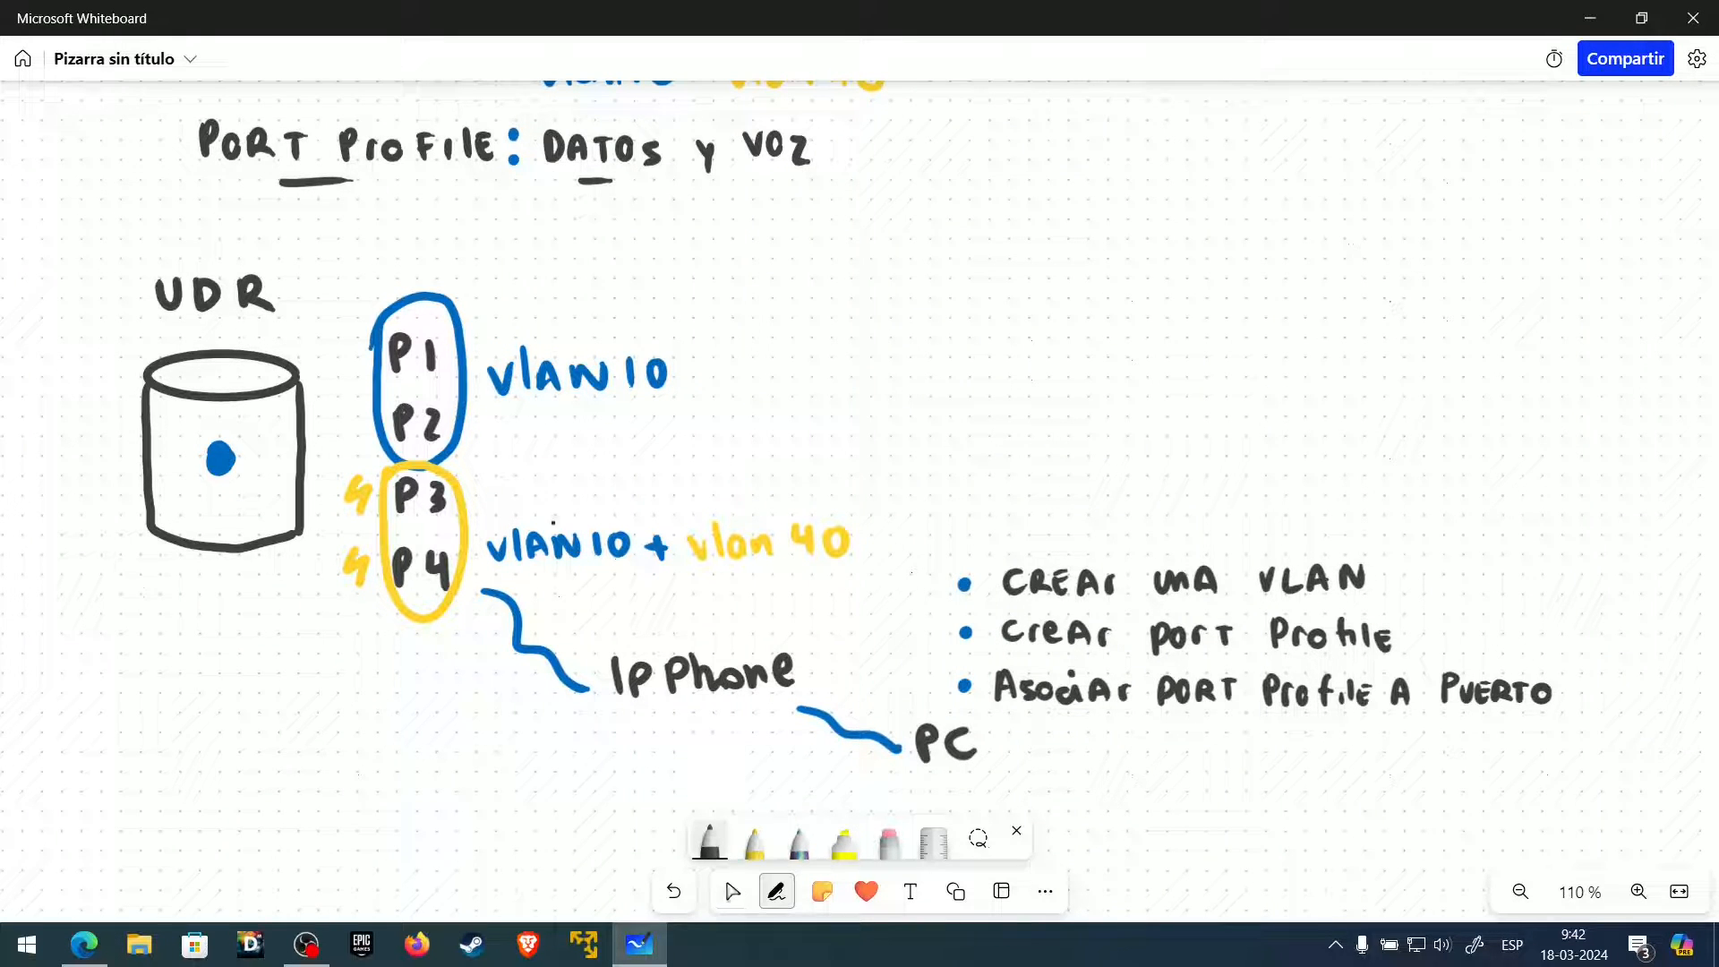
{"action": "left_click", "coordinate": [710, 842]}
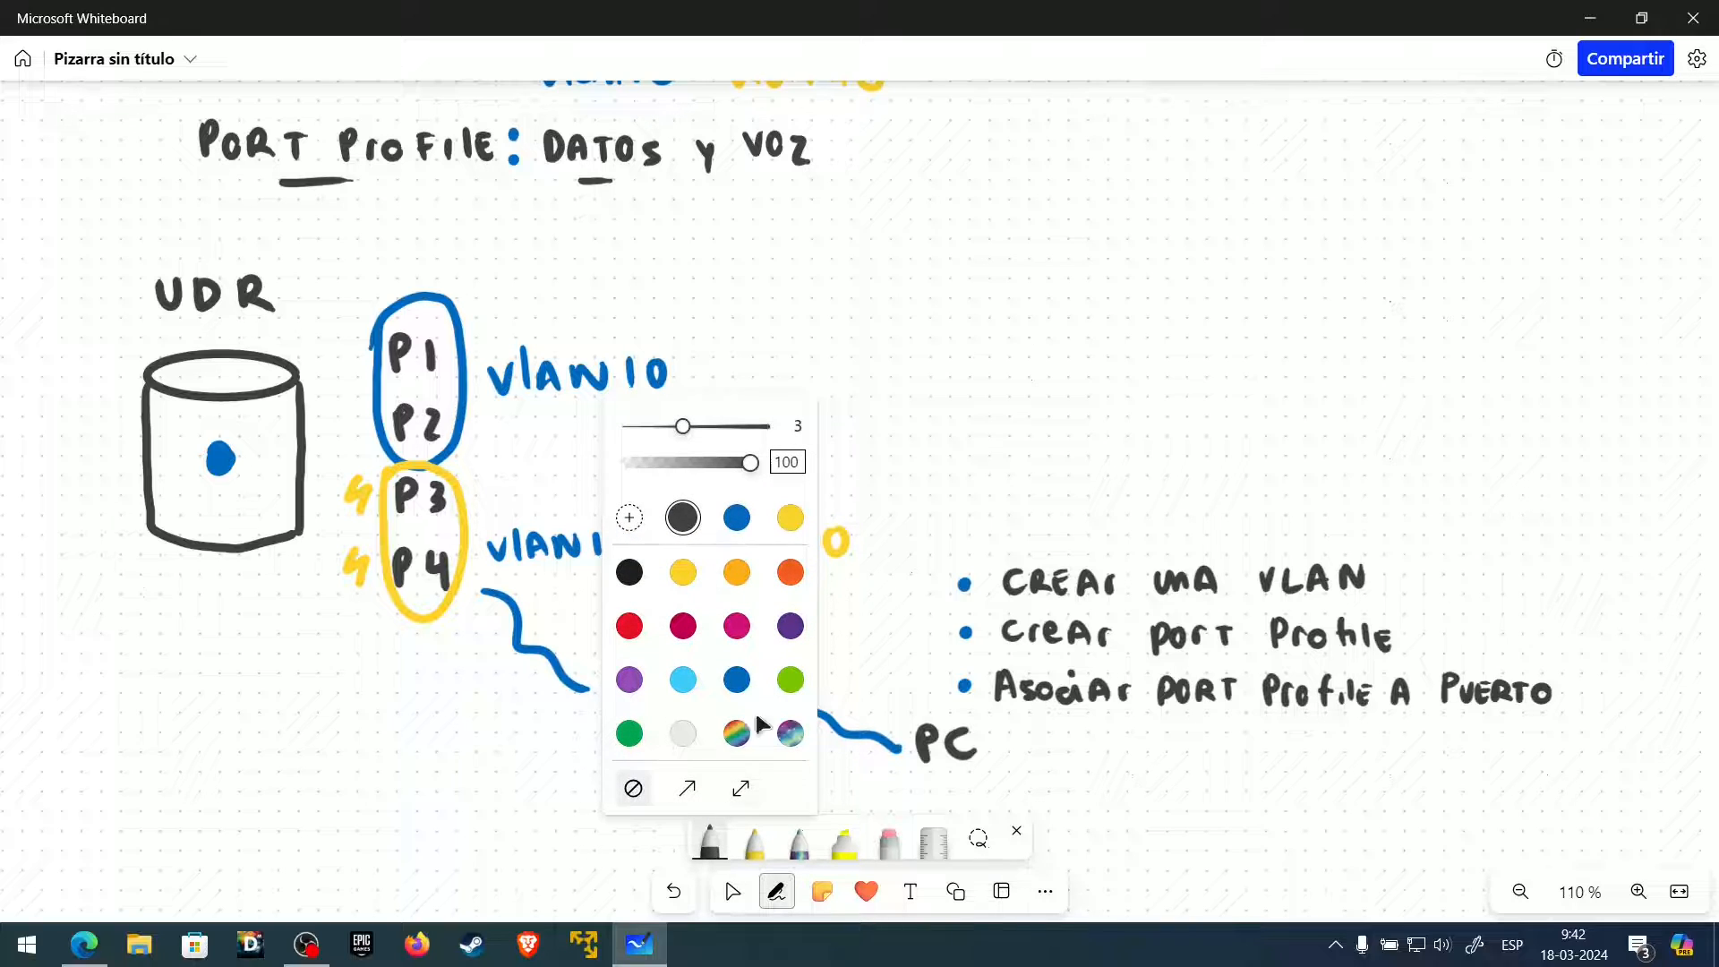
{"action": "left_click", "coordinate": [789, 682]}
{"action": "left_click", "coordinate": [711, 842]}
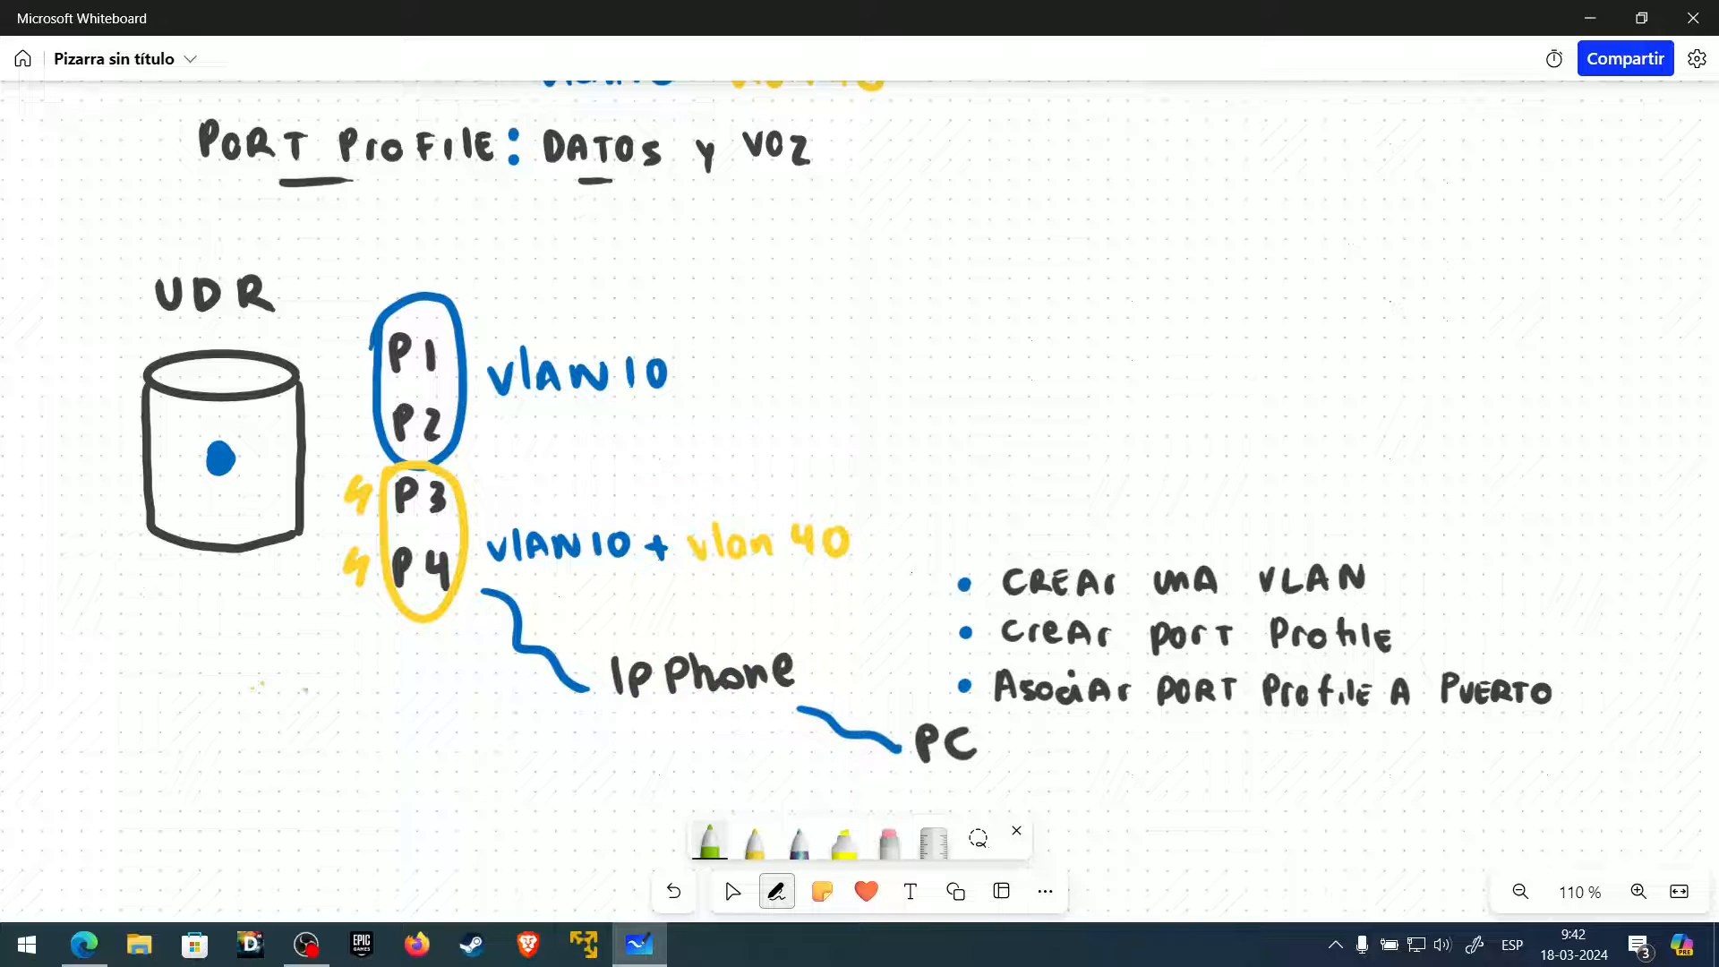
{"action": "mouse_move", "coordinate": [252, 667]}
{"action": "left_mouse_down"}
{"action": "mouse_move", "coordinate": [286, 703]}
{"action": "mouse_move", "coordinate": [340, 691]}
{"action": "mouse_move", "coordinate": [325, 707]}
{"action": "mouse_move", "coordinate": [362, 710]}
{"action": "left_mouse_up"}
{"action": "left_click_drag", "start_coordinate": [361, 677], "coordinate": [363, 697]}
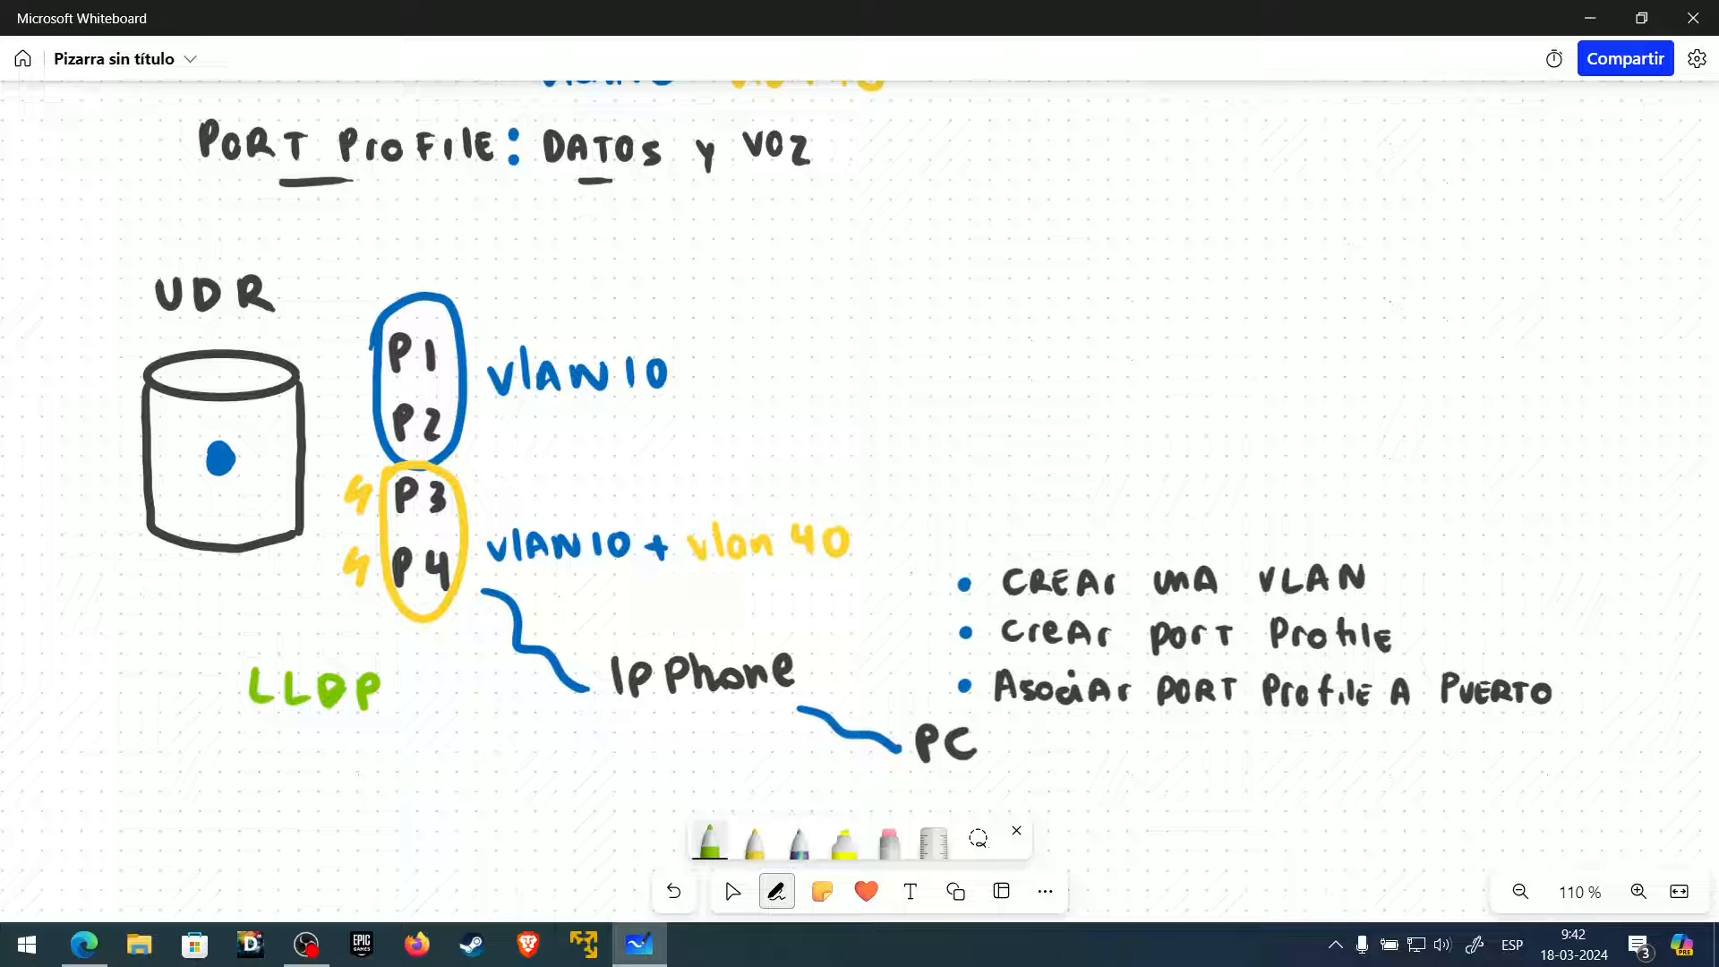
- Draw a green question mark above IP Phone and write VLAN 40 below it with an arrow pointing to the phone
{"action": "left_click_drag", "start_coordinate": [675, 594], "coordinate": [685, 612]}
{"action": "left_click", "coordinate": [687, 632]}
{"action": "mouse_move", "coordinate": [447, 746]}
{"action": "left_mouse_down"}
{"action": "mouse_move", "coordinate": [481, 772]}
{"action": "mouse_move", "coordinate": [552, 741]}
{"action": "mouse_move", "coordinate": [592, 775]}
{"action": "left_mouse_up"}
{"action": "mouse_move", "coordinate": [620, 748]}
{"action": "left_mouse_down"}
{"action": "mouse_move", "coordinate": [612, 769]}
{"action": "mouse_move", "coordinate": [669, 716]}
{"action": "mouse_move", "coordinate": [673, 732]}
{"action": "left_mouse_up"}
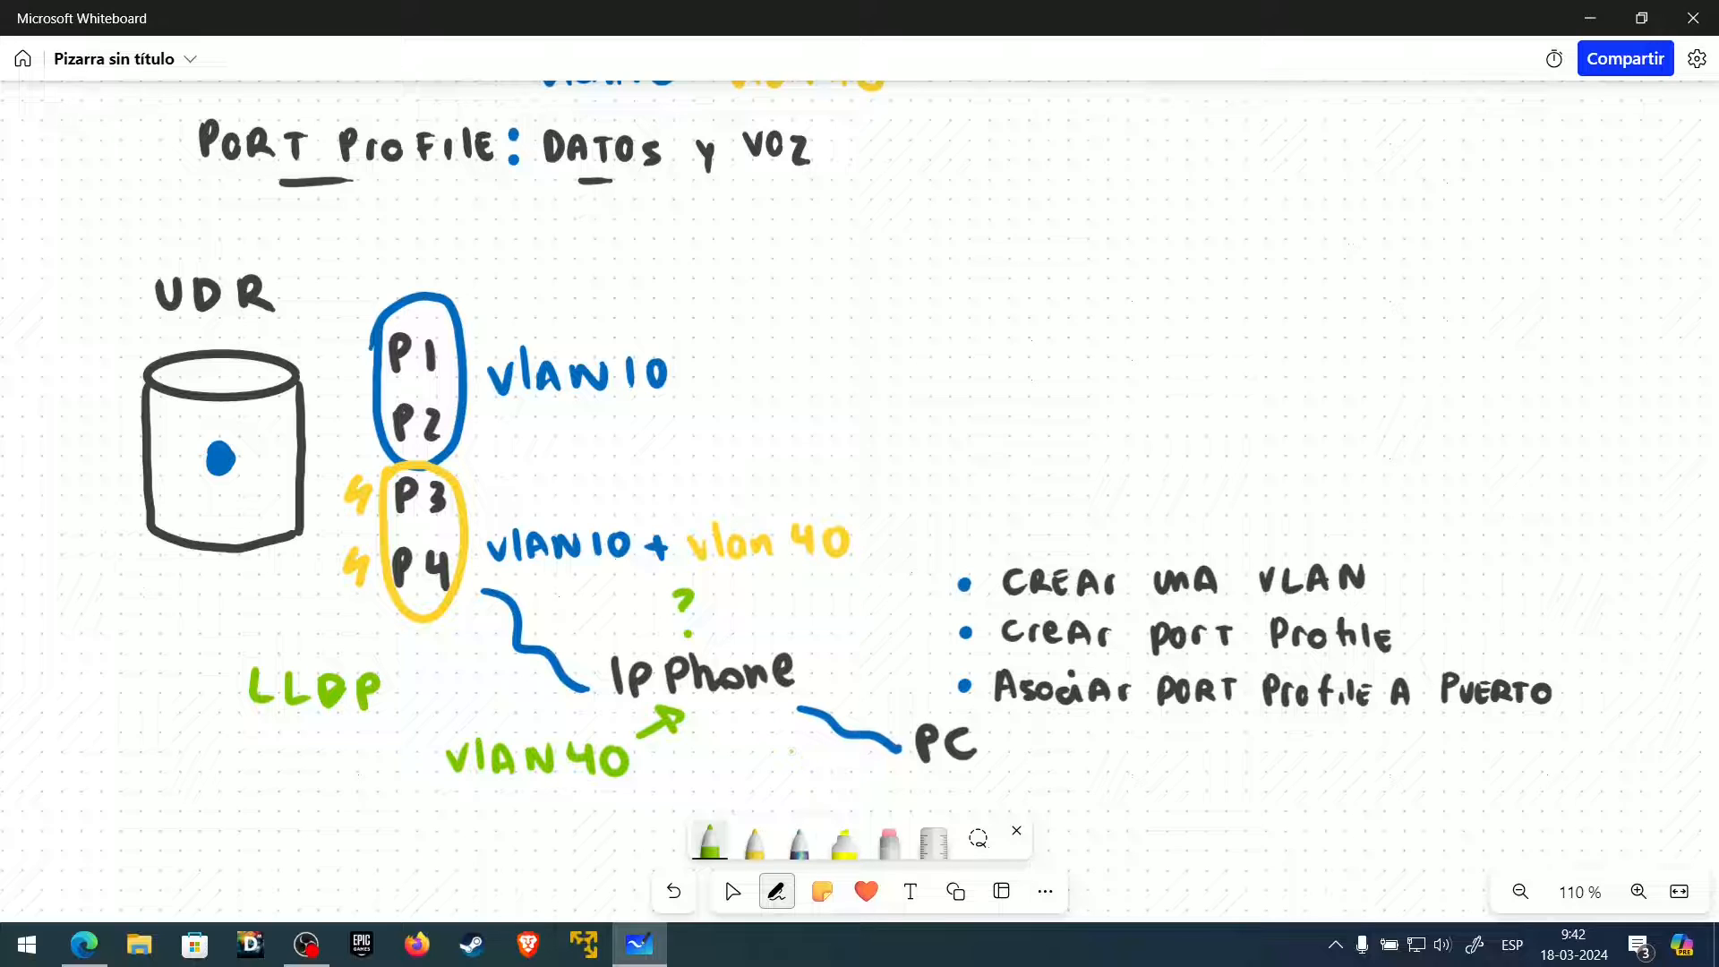
- Draw a green arrow from PC to a handwritten VLAN 10 label and add a dot after VLAN 40
{"action": "mouse_move", "coordinate": [1010, 759]}
{"action": "left_mouse_down"}
{"action": "mouse_move", "coordinate": [1056, 793]}
{"action": "mouse_move", "coordinate": [1119, 757]}
{"action": "mouse_move", "coordinate": [1131, 789]}
{"action": "mouse_move", "coordinate": [1212, 761]}
{"action": "mouse_move", "coordinate": [1240, 787]}
{"action": "mouse_move", "coordinate": [1260, 761]}
{"action": "left_mouse_up"}
{"action": "left_click", "coordinate": [656, 766]}
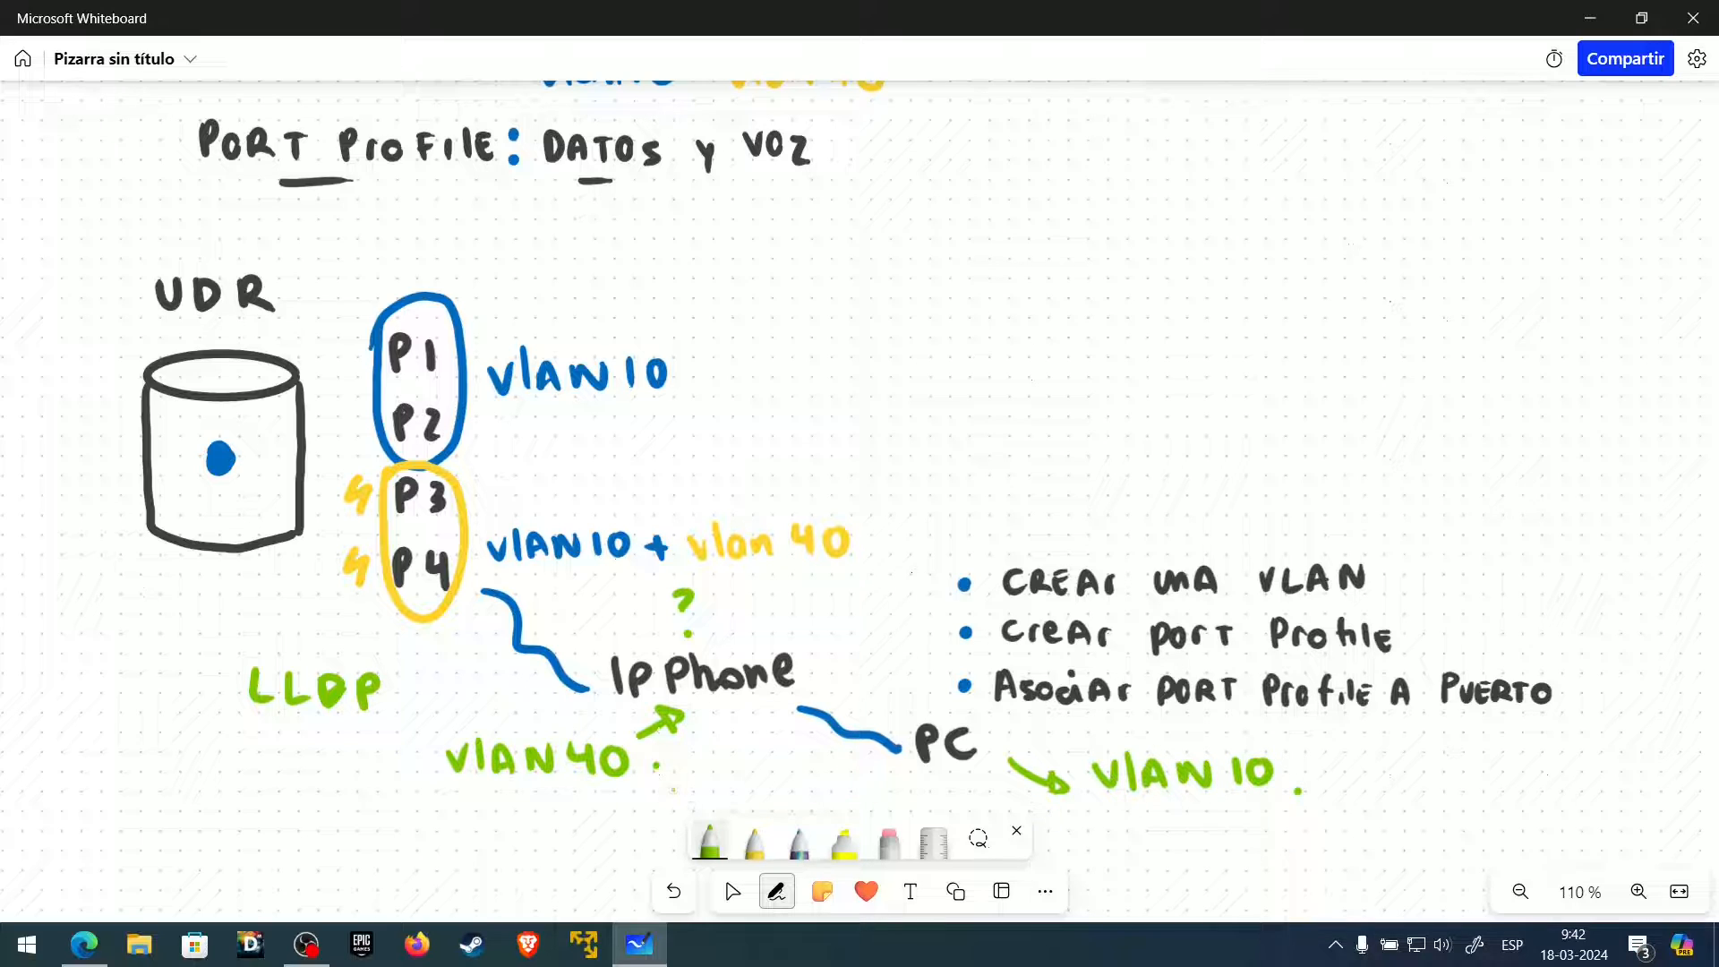
{"action": "left_click", "coordinate": [732, 891]}
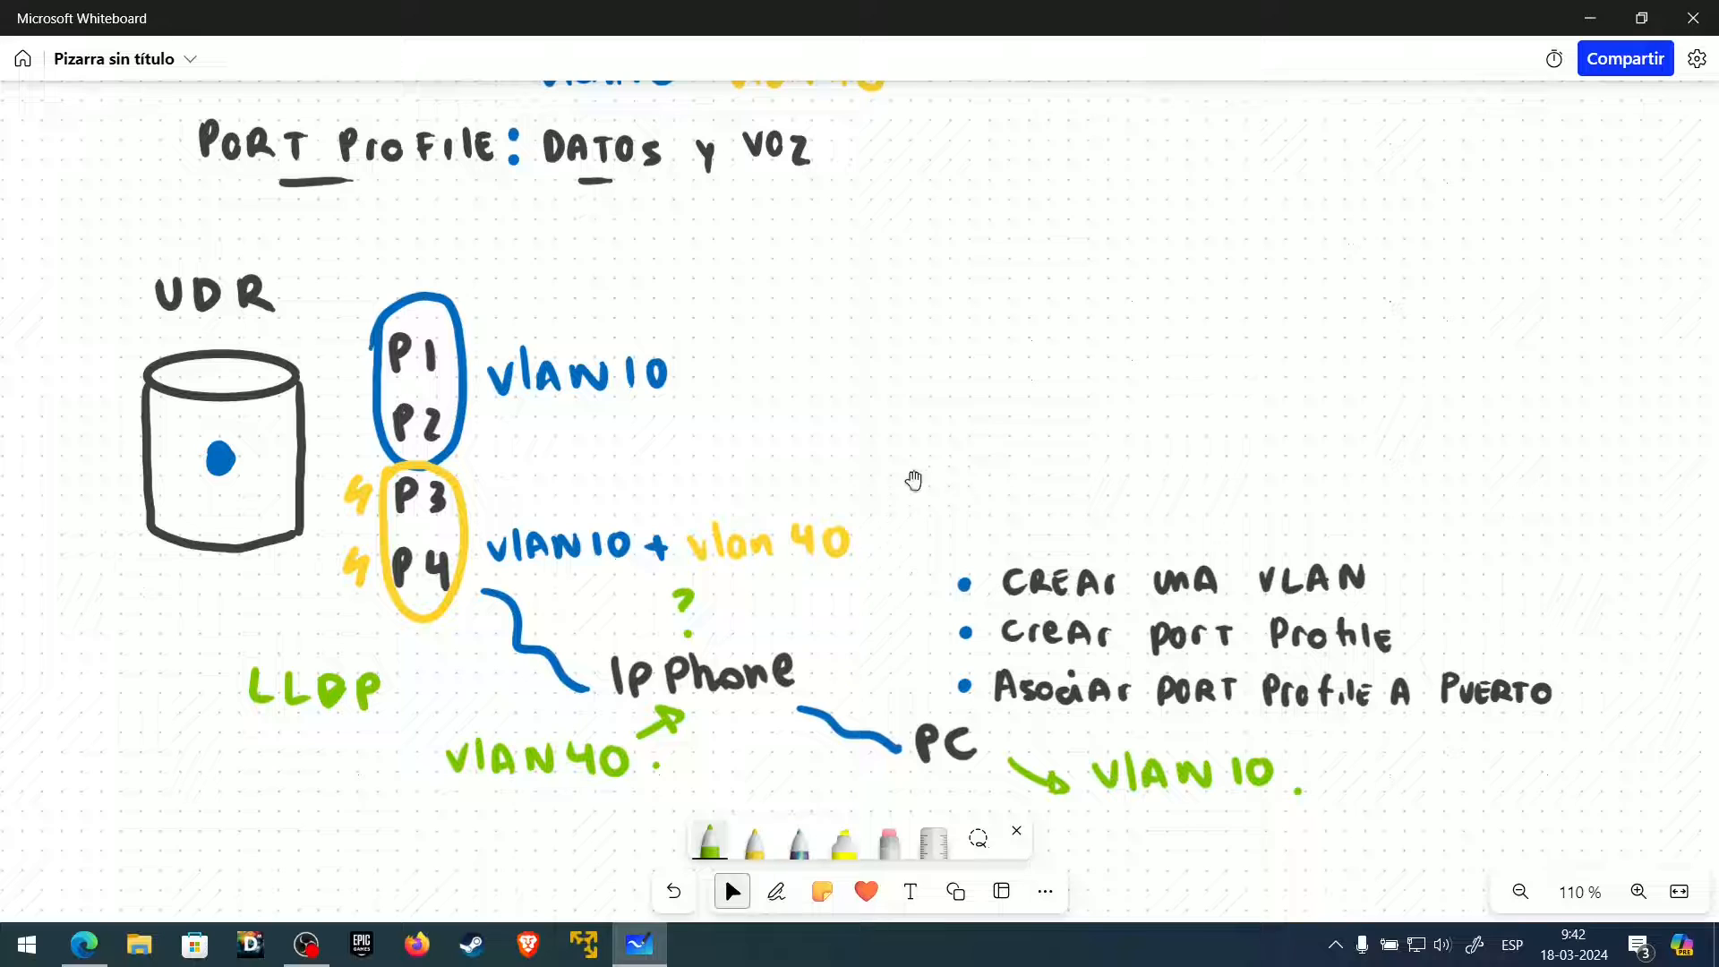
- Draw green check marks beside the three listed VLAN and port profile tasks, and return to UniFi Network in the browser
{"action": "scroll", "coordinate": [850, 394], "scroll_direction": "down", "scroll_amount": 3}
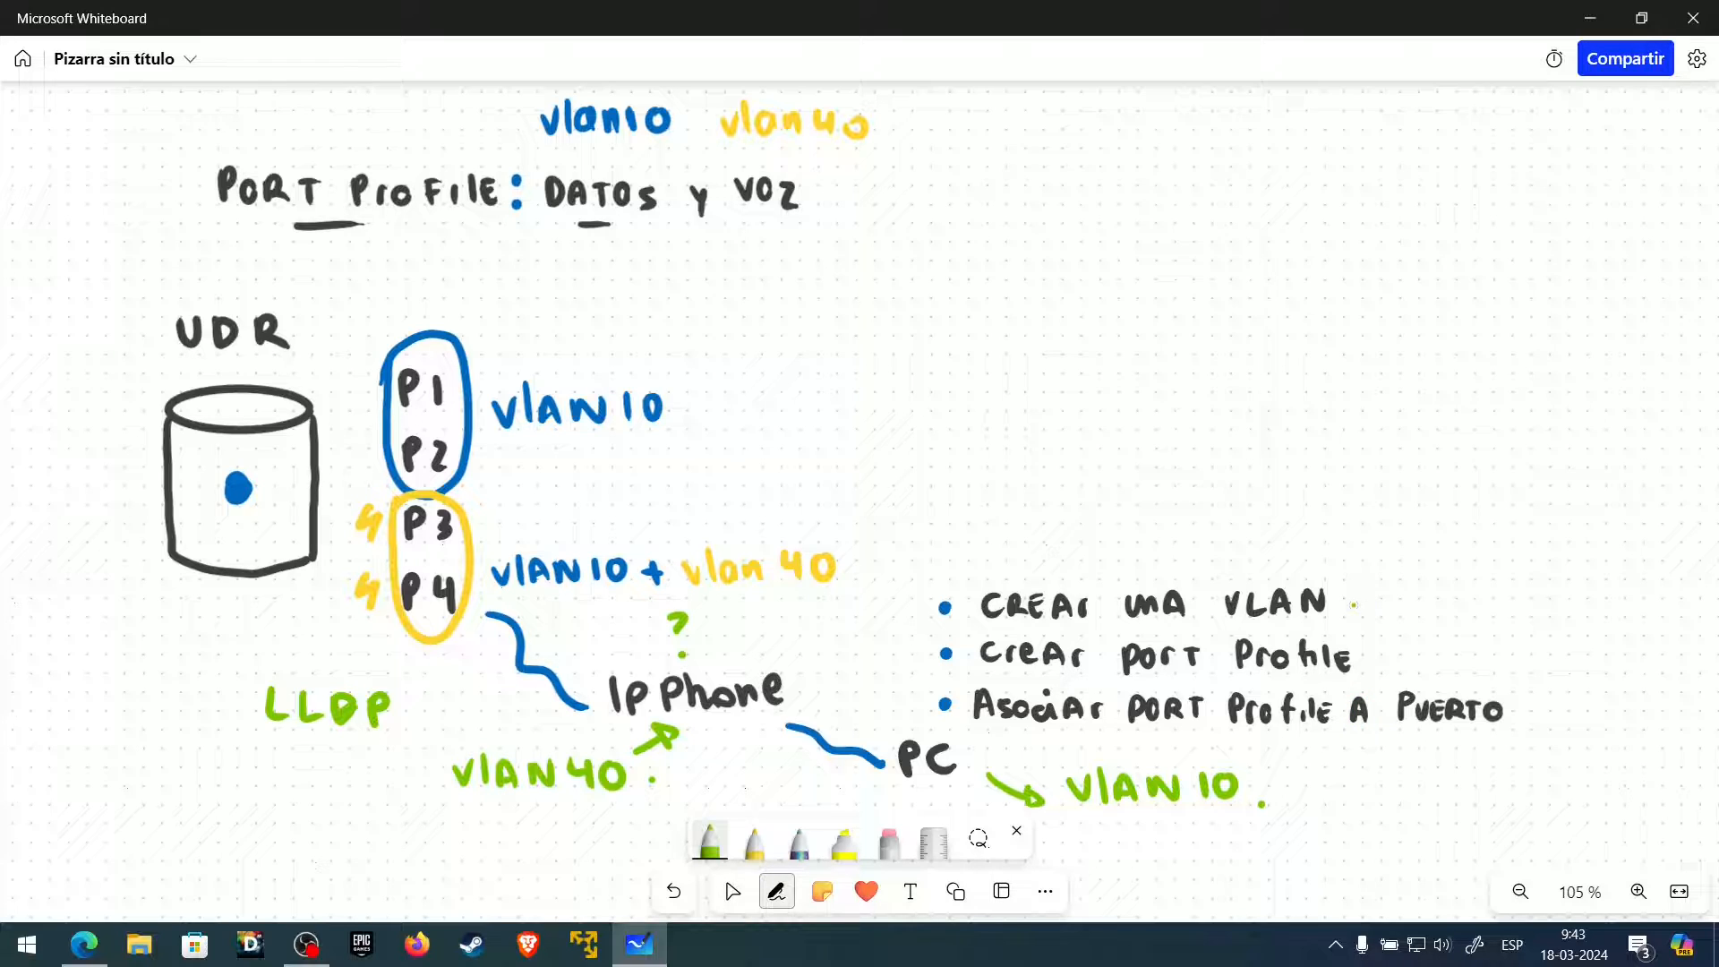
{"action": "mouse_move", "coordinate": [1347, 589]}
{"action": "left_mouse_down"}
{"action": "mouse_move", "coordinate": [1358, 605]}
{"action": "mouse_move", "coordinate": [1382, 567]}
{"action": "left_mouse_up"}
{"action": "left_click_drag", "start_coordinate": [1370, 650], "coordinate": [1392, 647]}
{"action": "left_click_drag", "start_coordinate": [1537, 710], "coordinate": [1558, 698]}
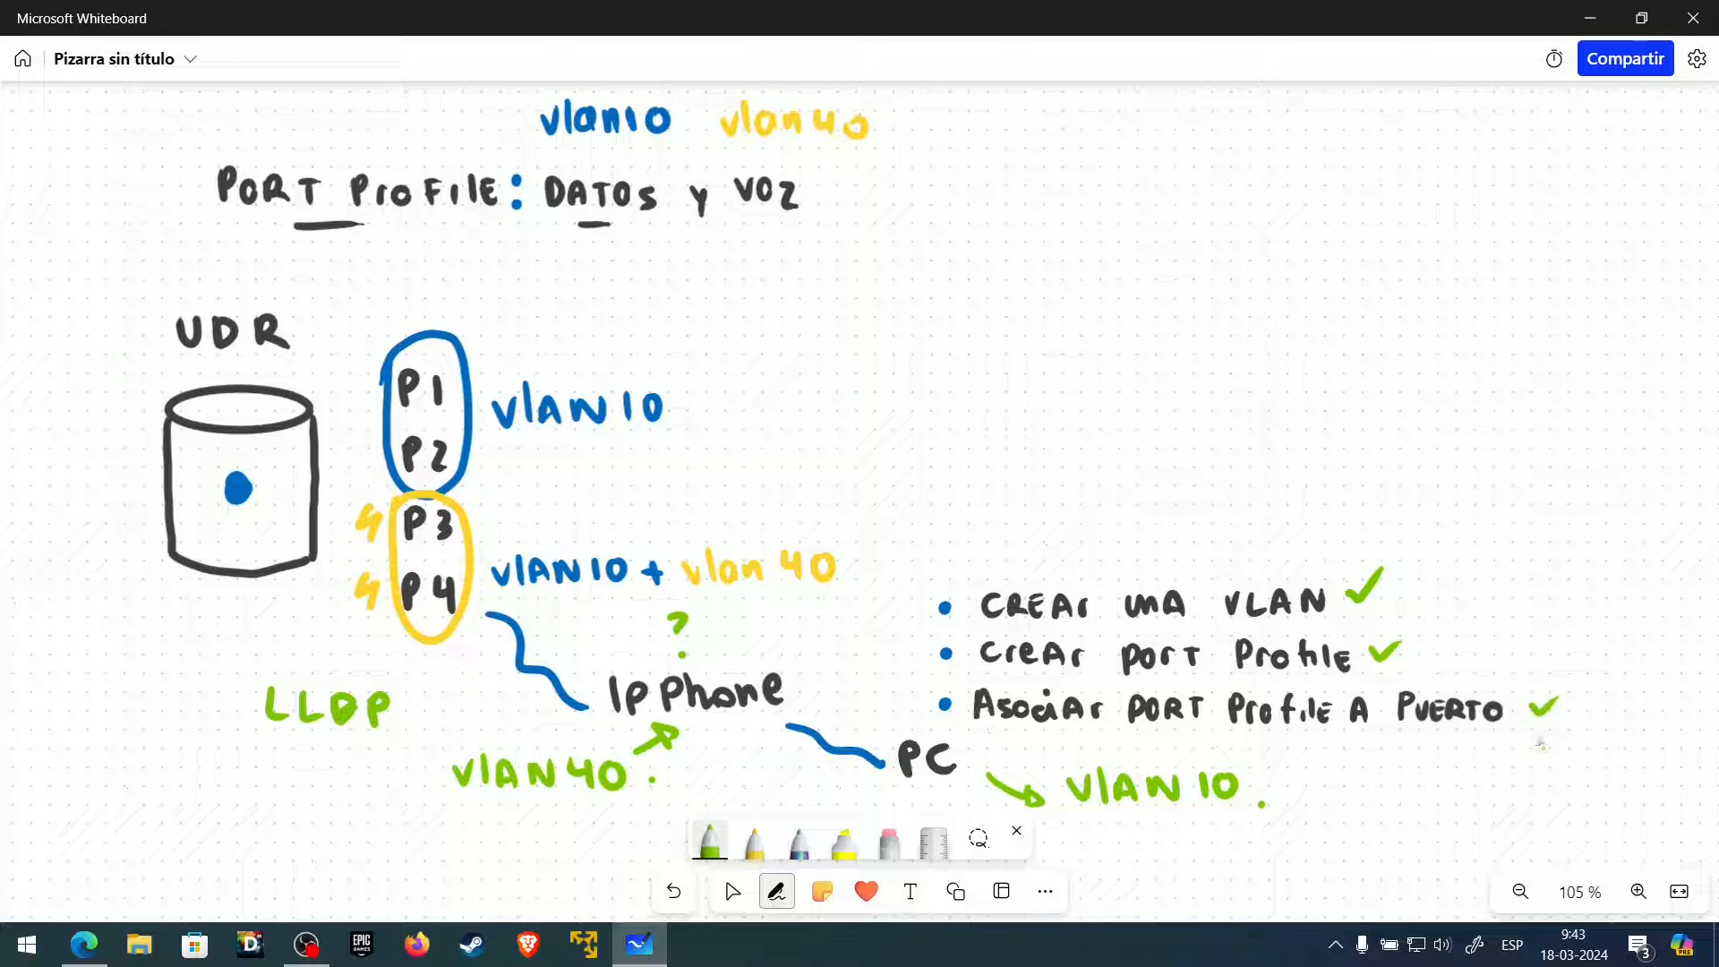
{"action": "left_click", "coordinate": [733, 890]}
{"action": "left_click", "coordinate": [81, 958]}
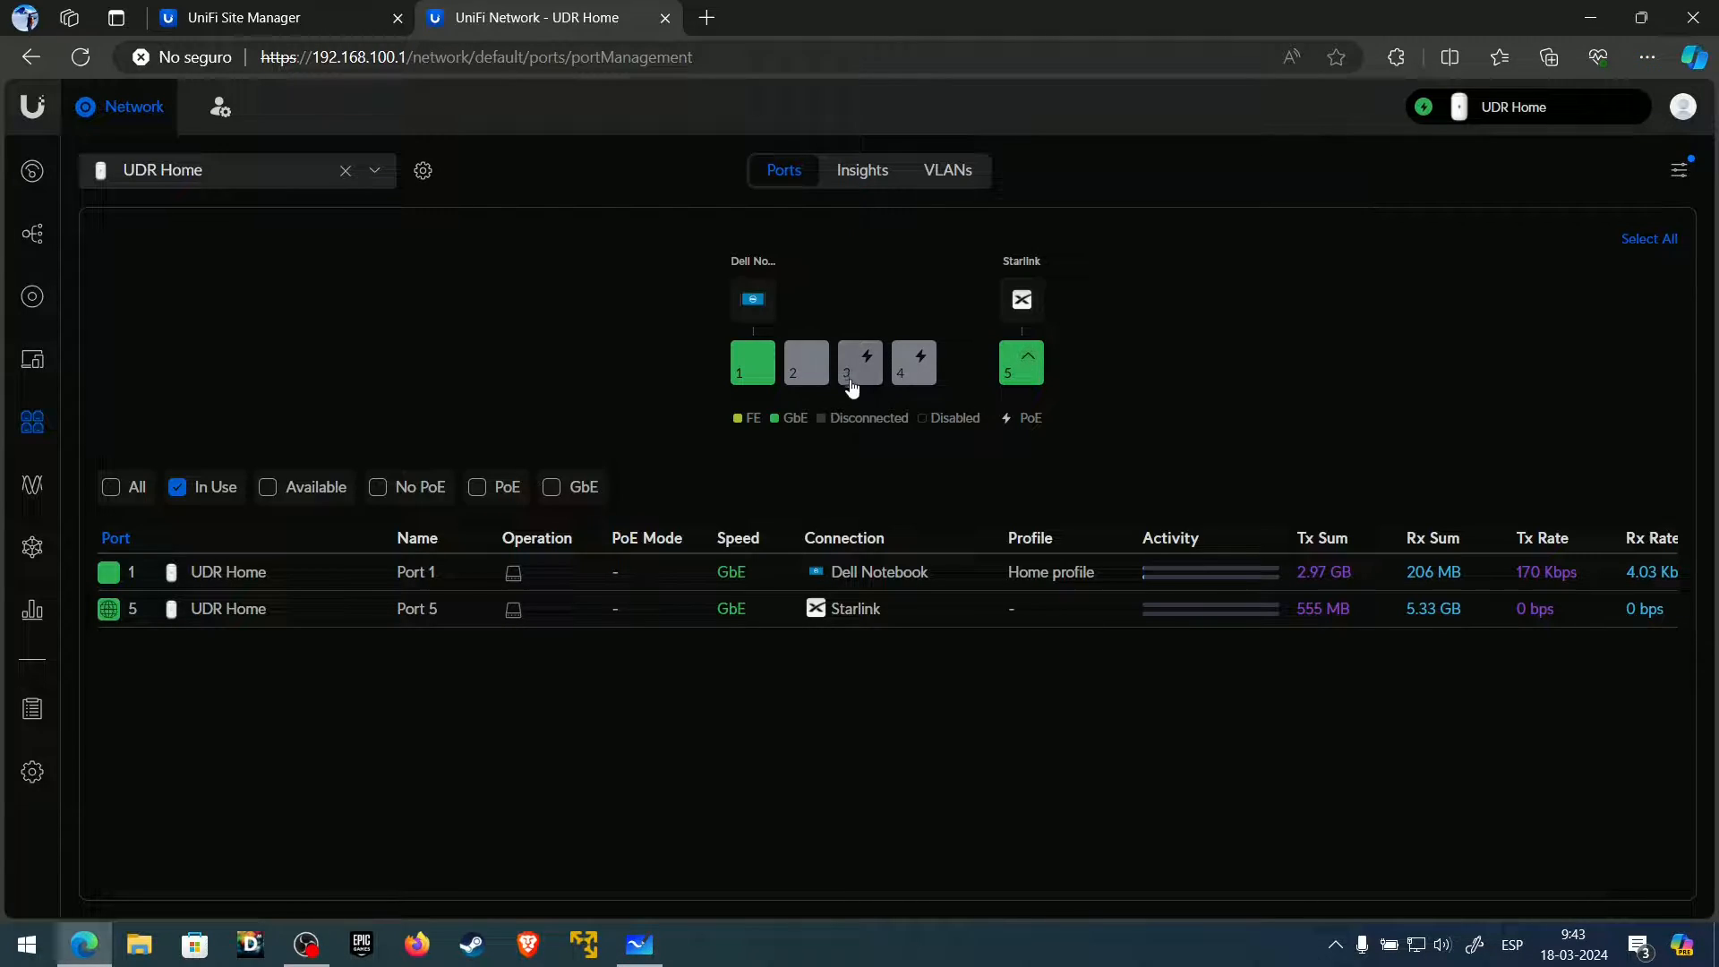